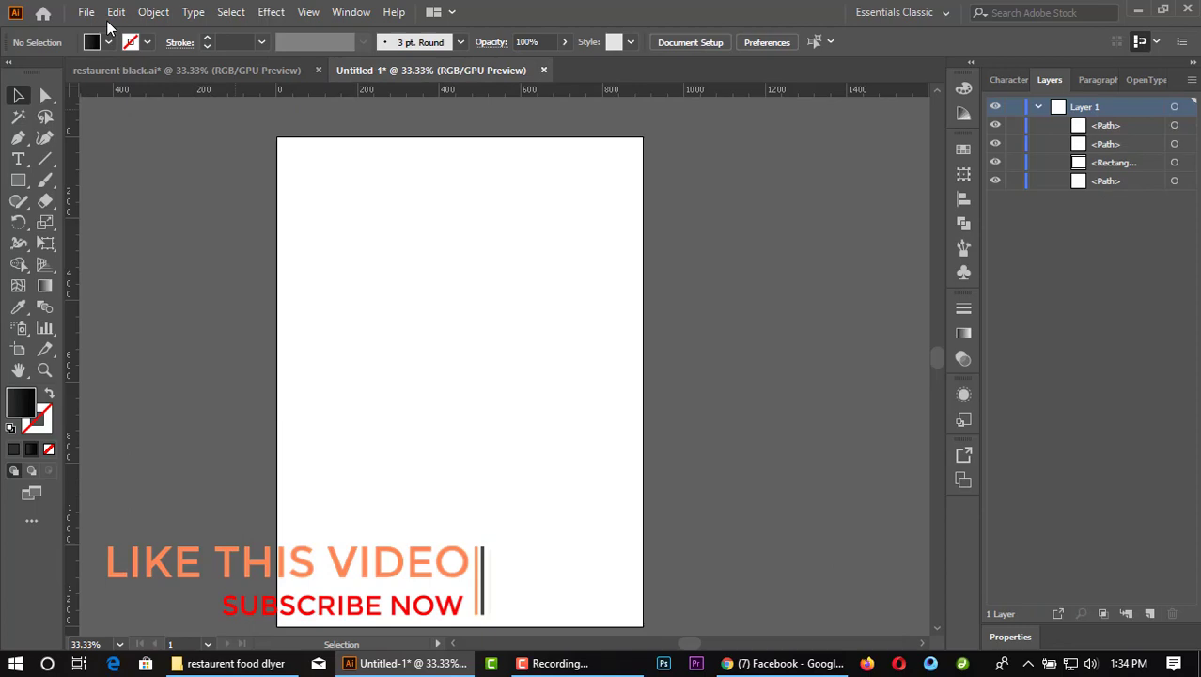
Step: Dismiss the New Document dialog and work in the blank portrait Untitled-1 artboard
left_click(94, 13)
left_click(113, 31)
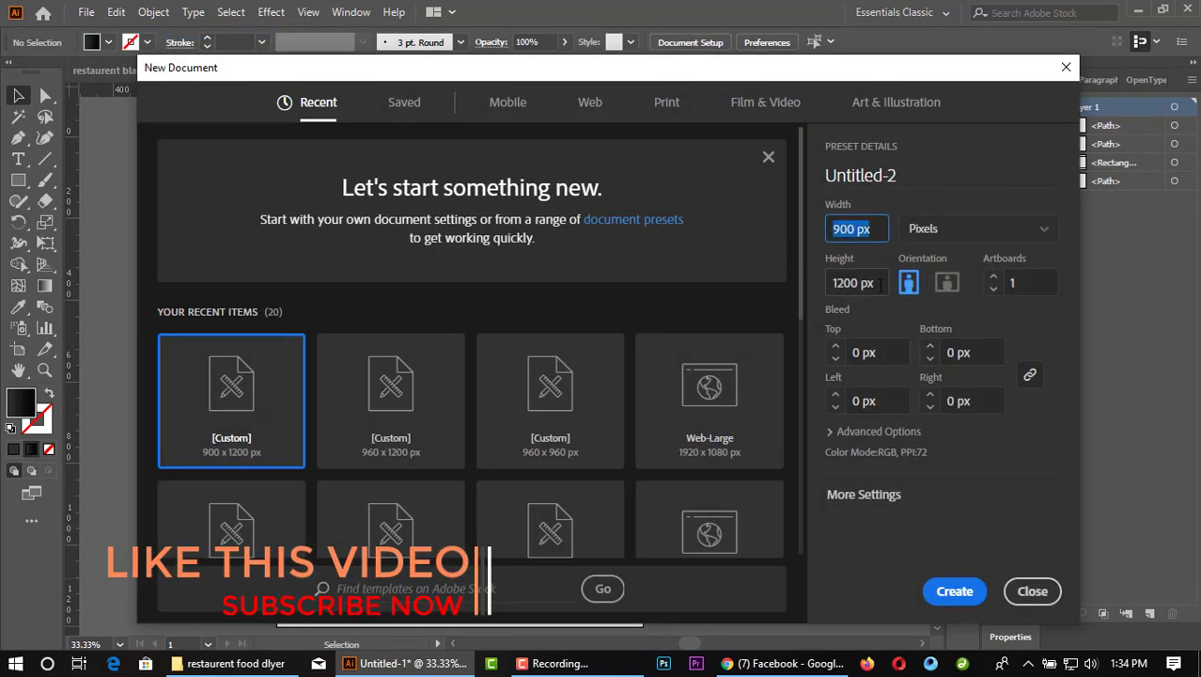
left_click(1032, 590)
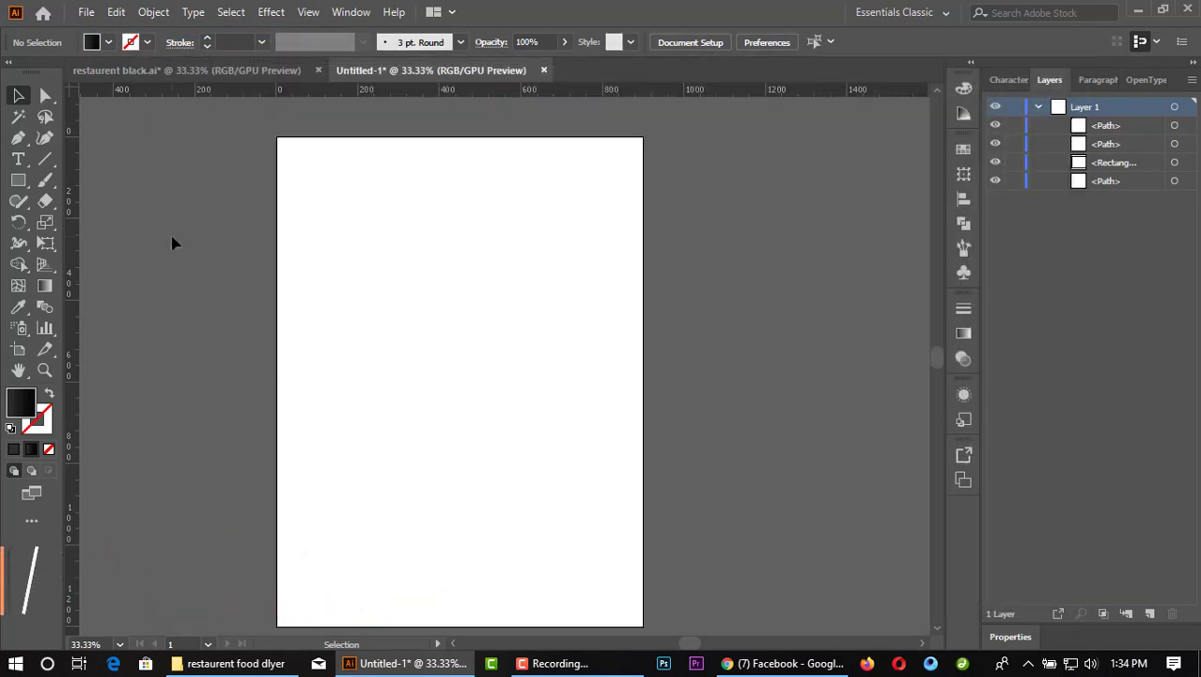
Step: Draw a rectangle covering the whole artboard and give it a dark gradient fill
left_click_drag(278, 140, 648, 518)
scroll(649, 507, "up", 1)
key("v")
scroll(743, 325, "down", 1)
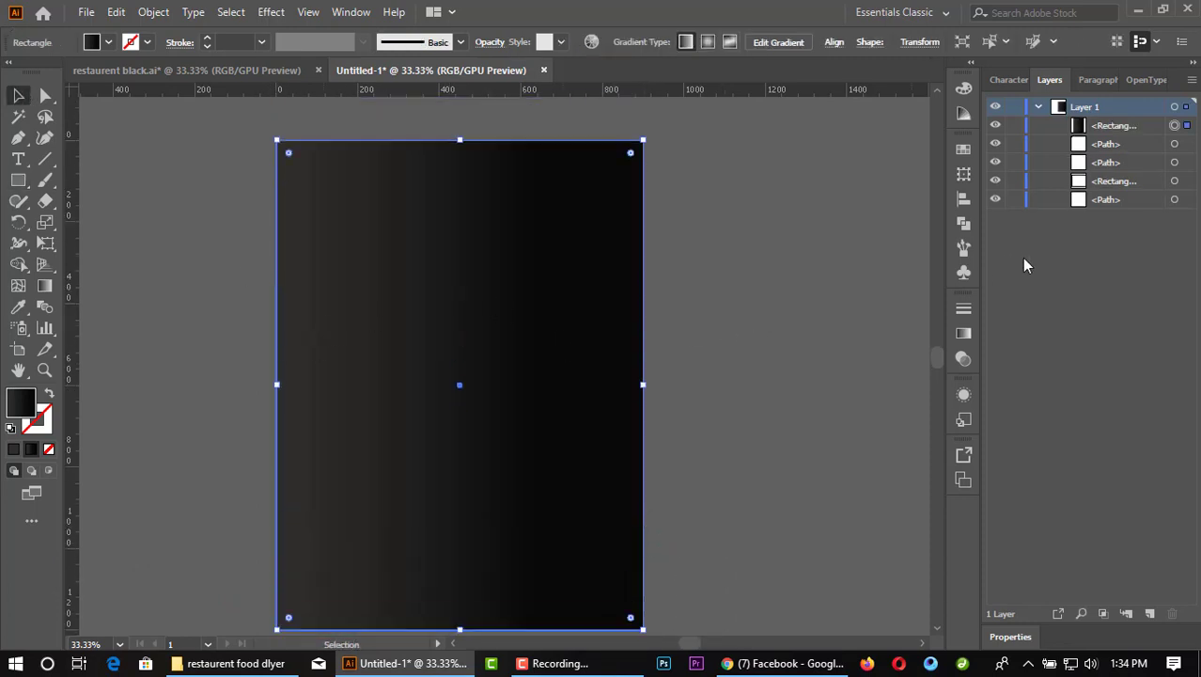
Step: Shift the gradient midpoint slightly left in the Gradient panel
left_click(960, 334)
double_click(864, 467)
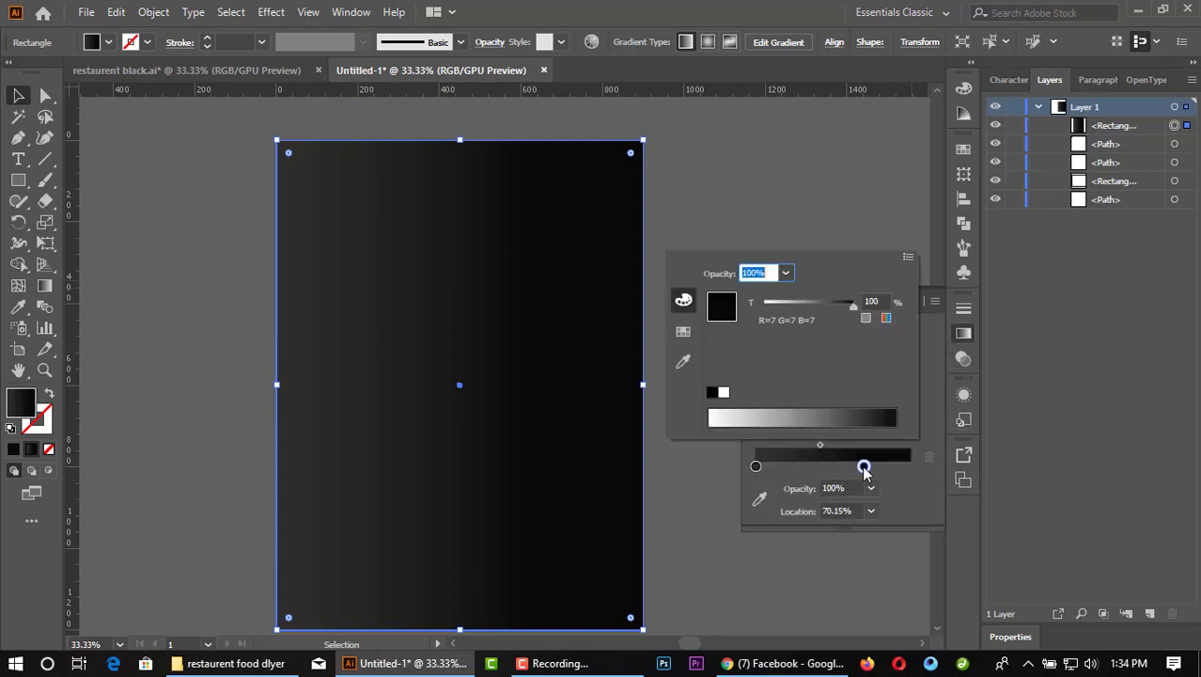
left_click(883, 475)
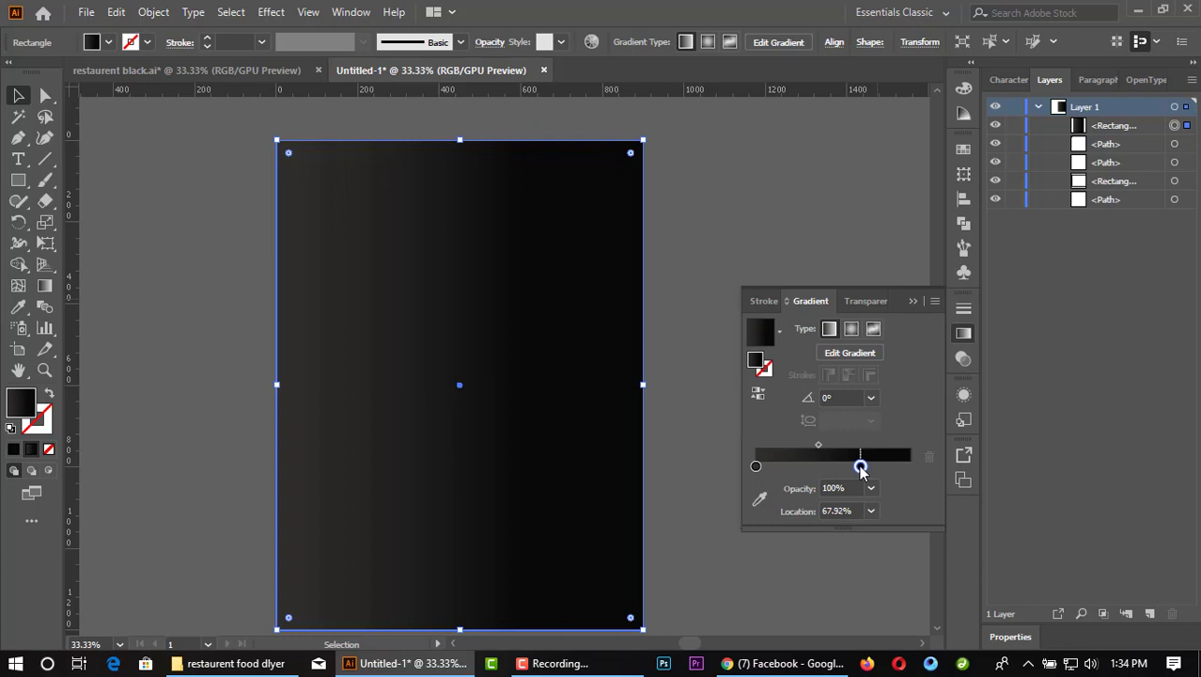
left_click_drag(823, 444, 817, 444)
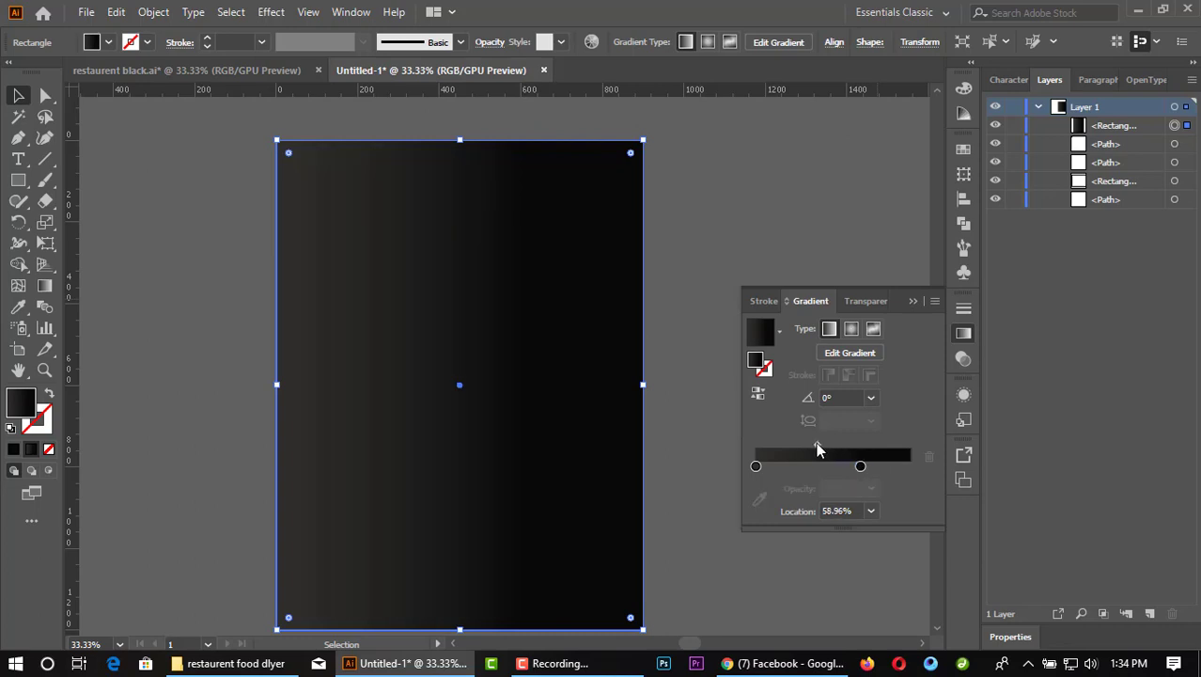
left_click(793, 220)
left_click(729, 322)
Step: Run the gradient vertically with the Gradient tool, charcoal at top to black below
left_click(460, 325)
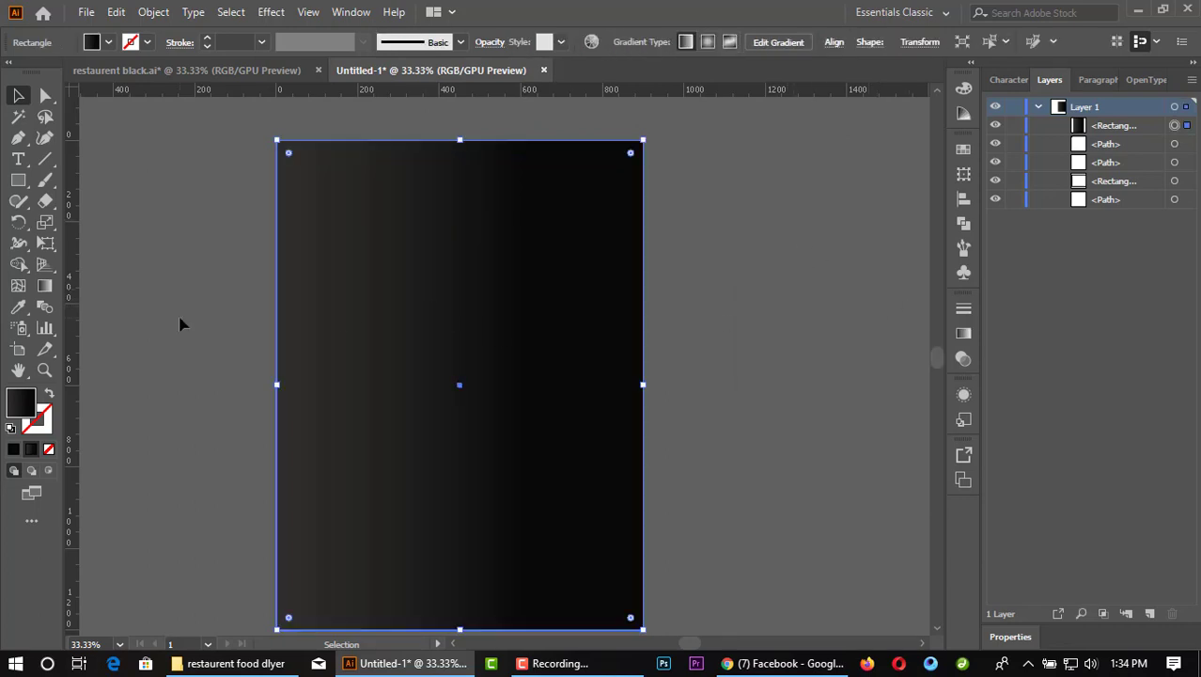
left_click(45, 286)
left_click_drag(366, 181, 523, 531)
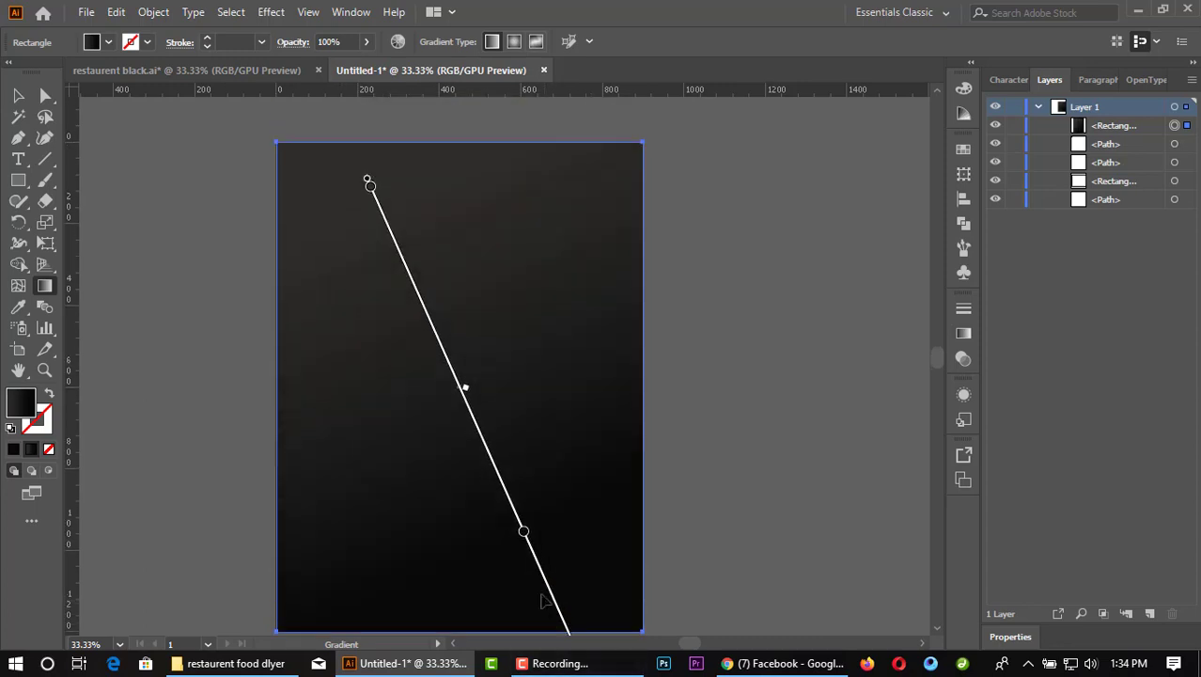
scroll(90, 167, "up", 2)
left_click_drag(446, 215, 477, 464)
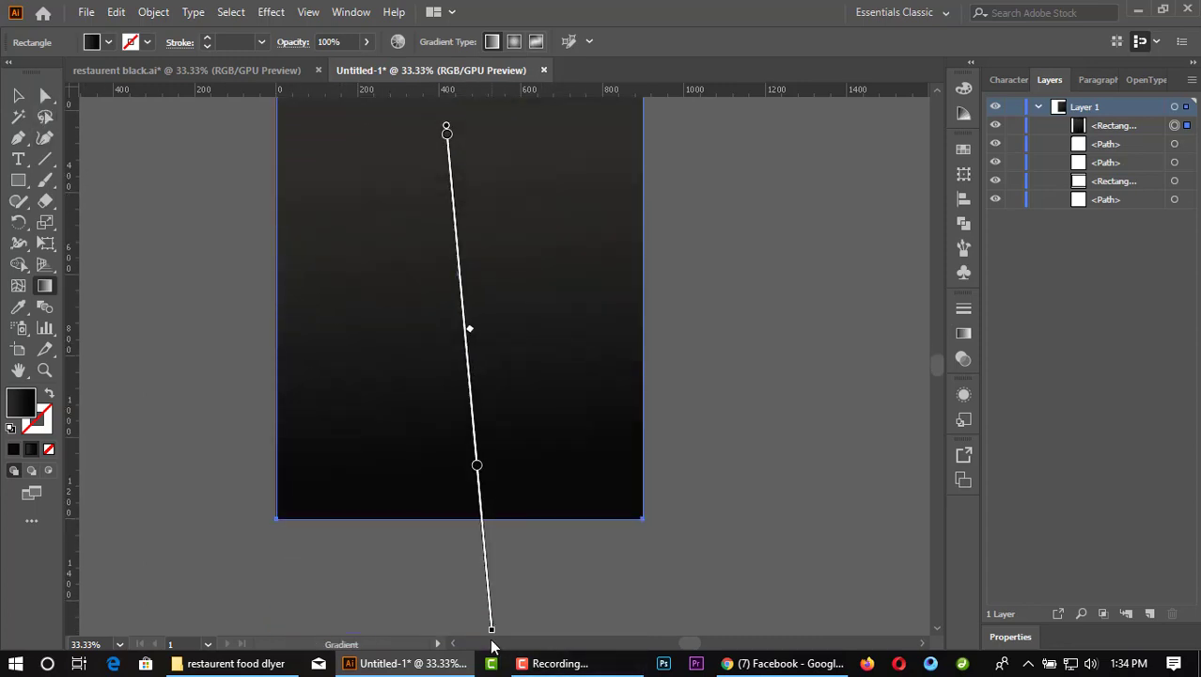
scroll(94, 106, "up", 2)
left_click(18, 95)
left_click(188, 217)
scroll(357, 322, "up", 1)
scroll(389, 362, "down", 1)
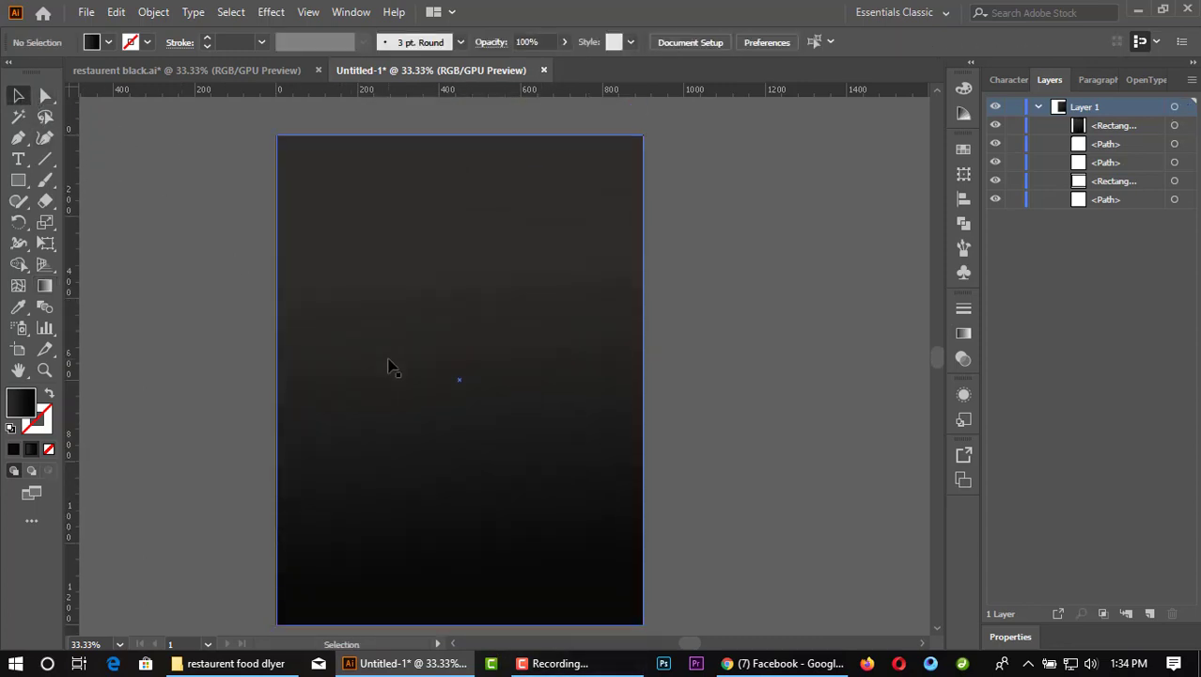
scroll(136, 251, "up", 1)
left_click(496, 236)
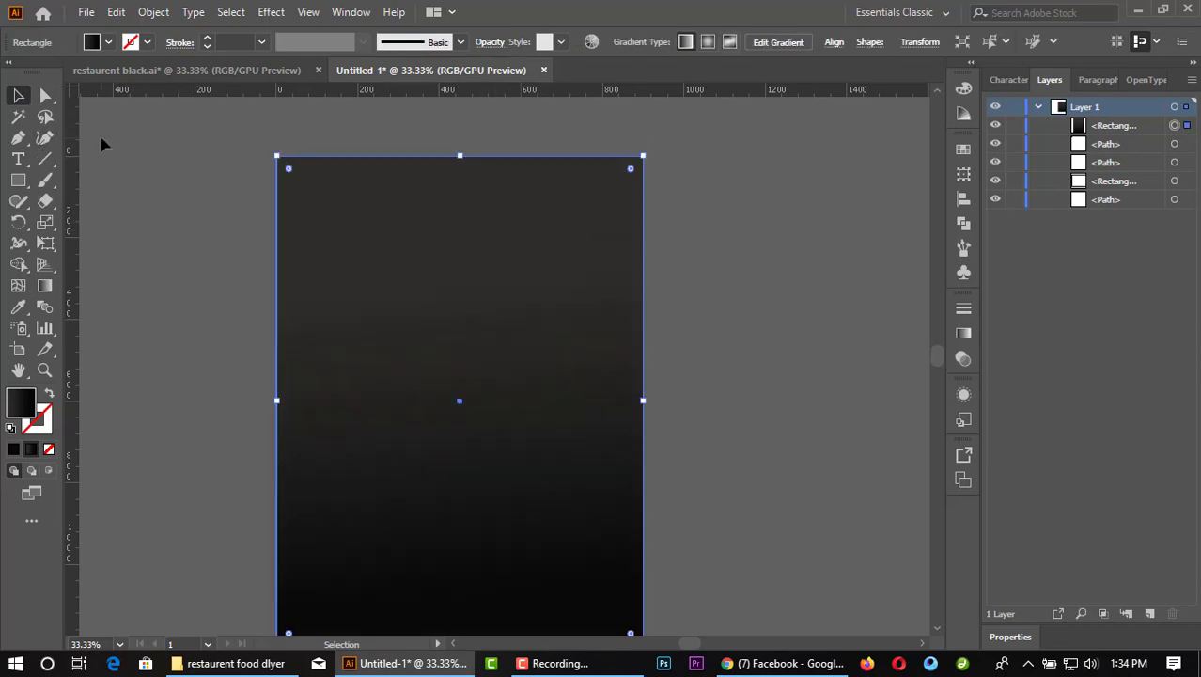
Step: Place a vertical guide at the artboard centre and a horizontal guide across the middle
left_click_drag(71, 249, 267, 320)
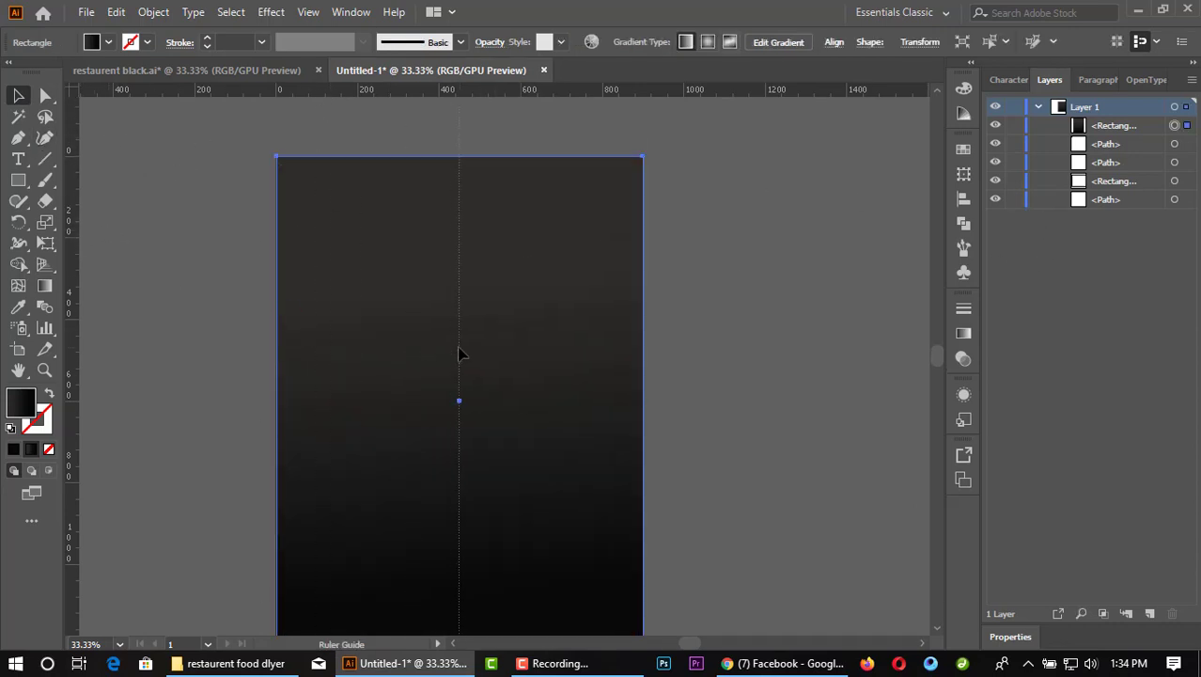
left_click_drag(459, 353, 459, 353)
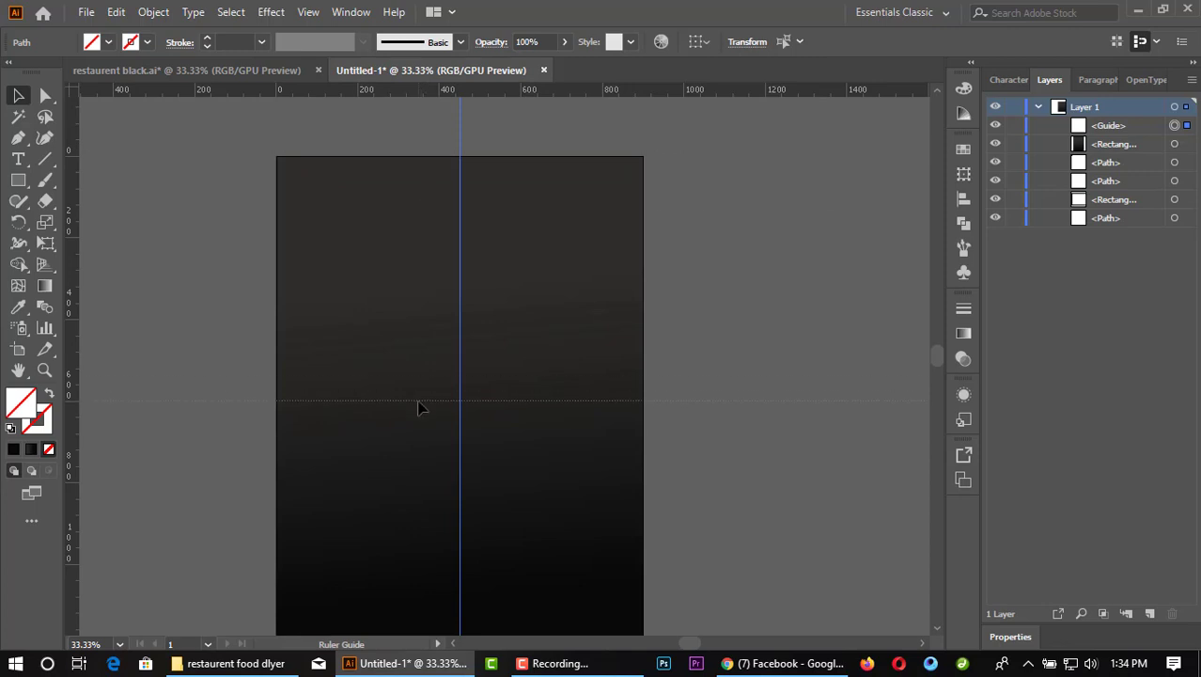
left_click_drag(420, 399, 421, 385)
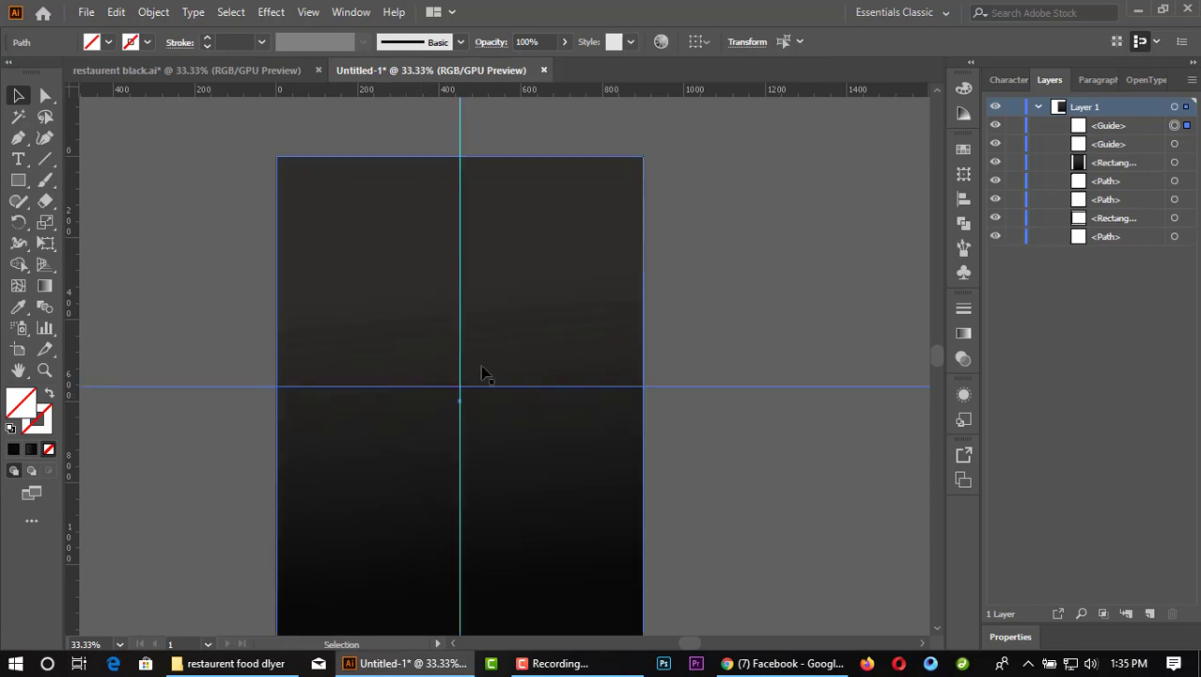
left_click(573, 265)
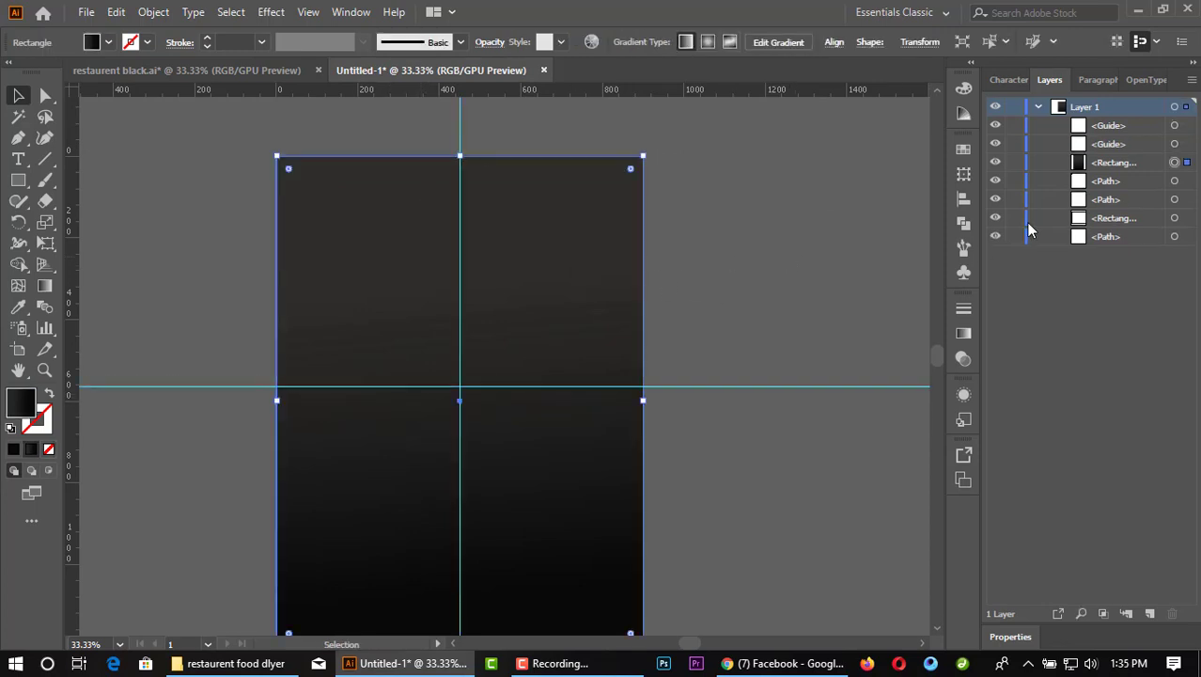
Step: Pen-draw the closed V-shaped top panel with its point on the centre guide
left_click(278, 156)
left_click(643, 157)
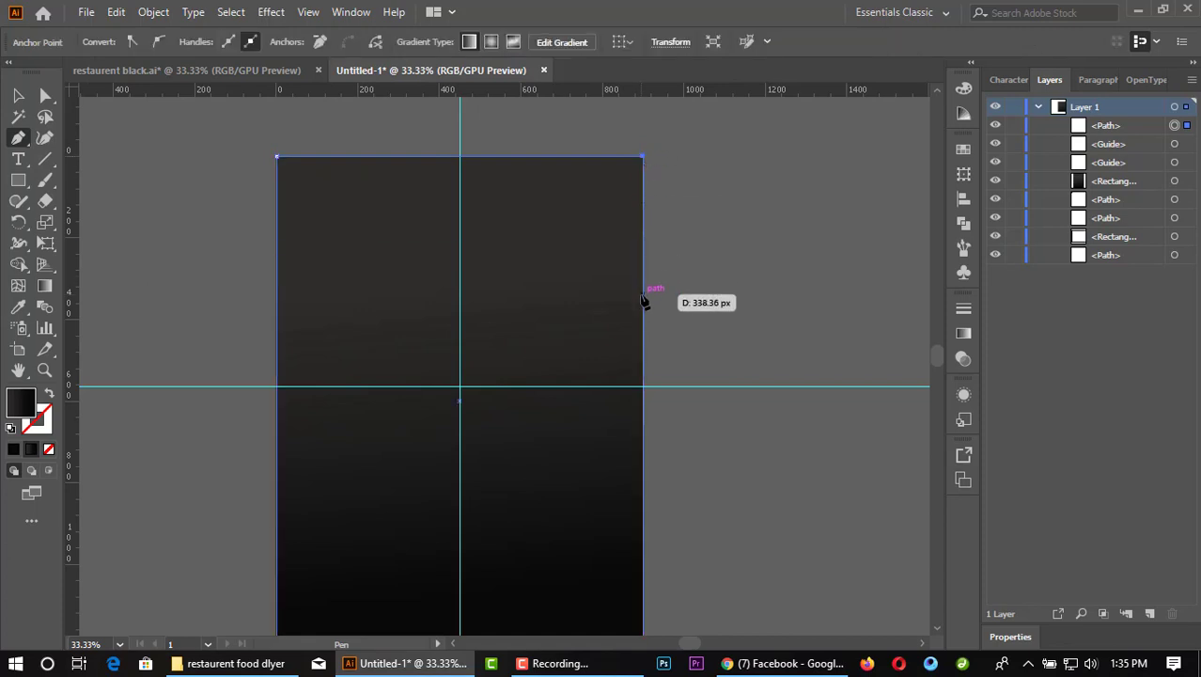
left_click(643, 301)
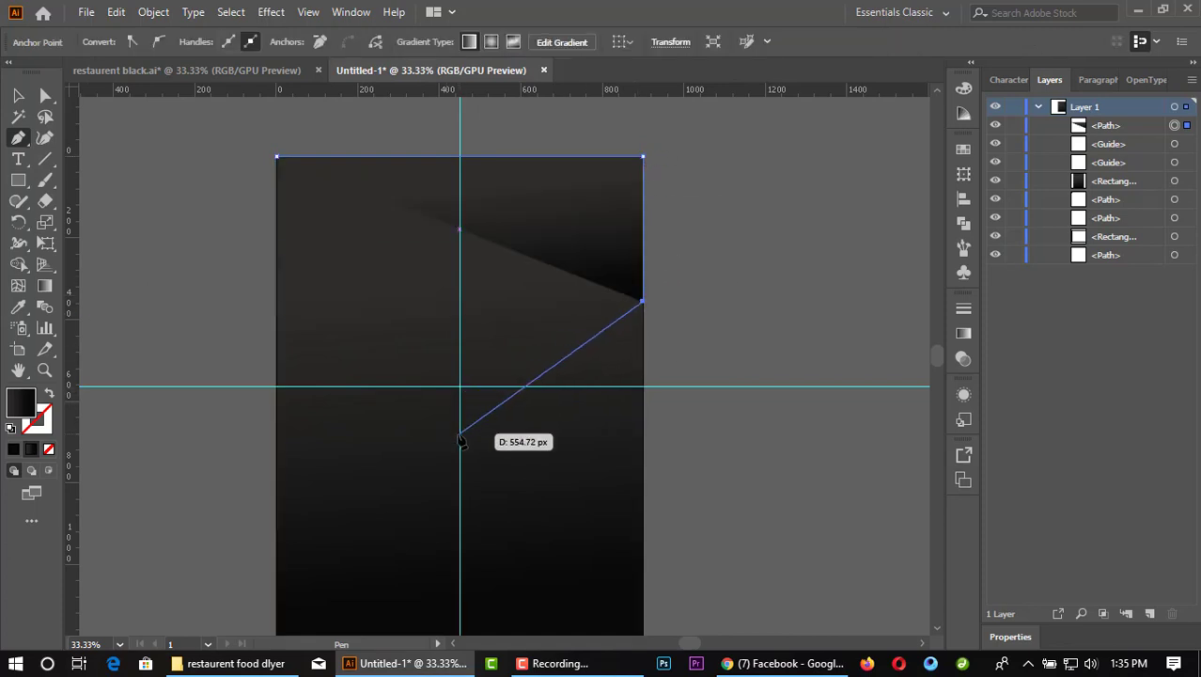
left_click(458, 433)
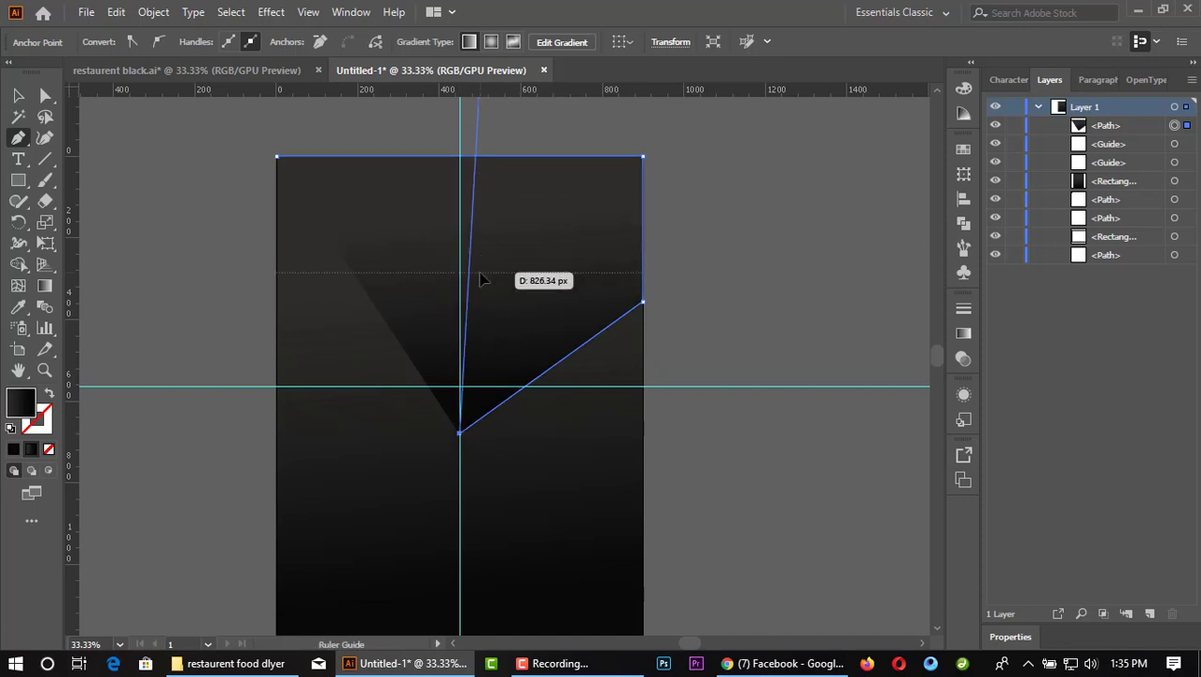
left_click_drag(479, 304, 479, 302)
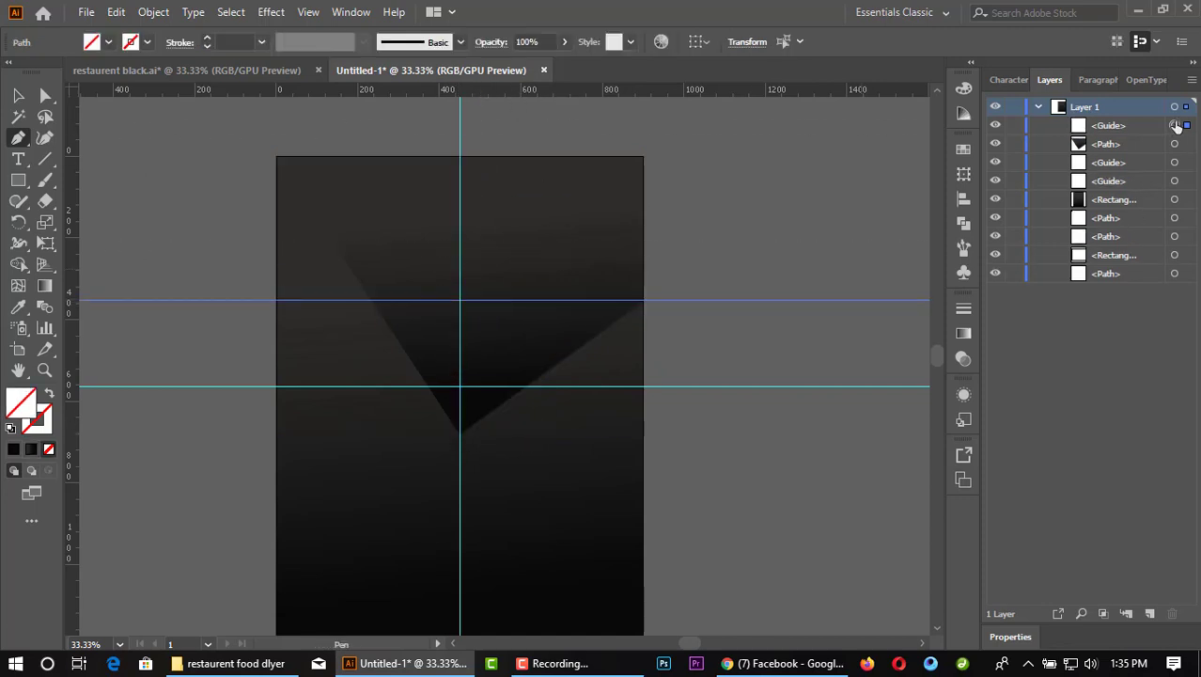
left_click(1175, 145)
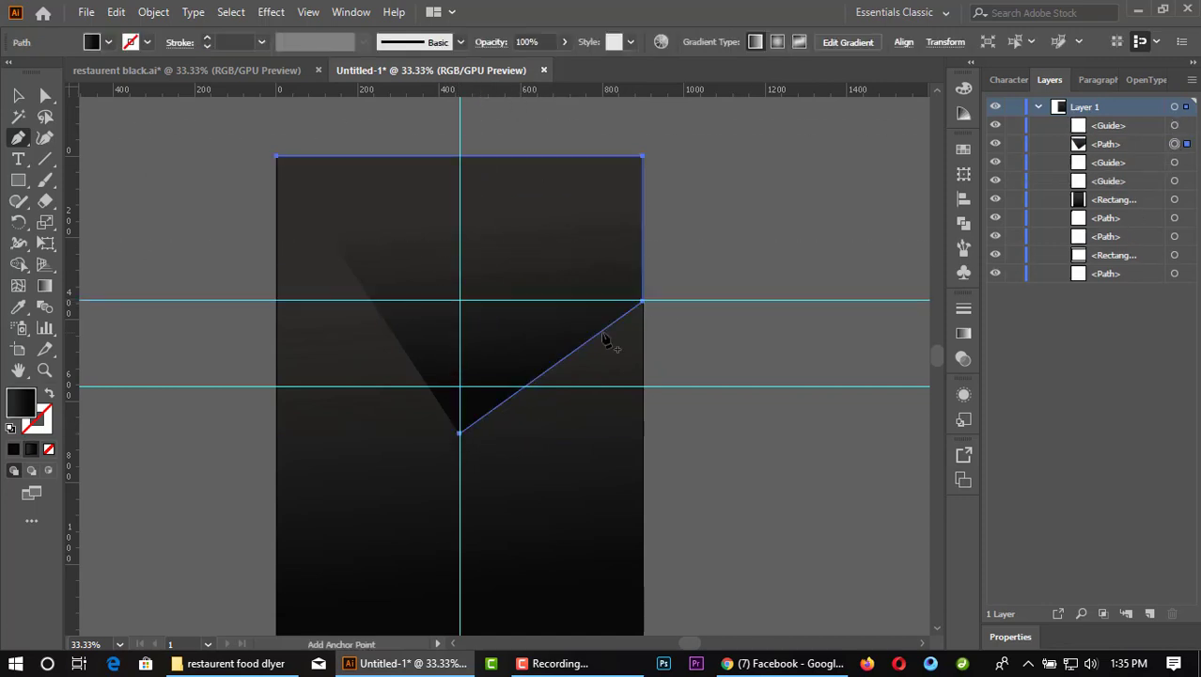
left_click(459, 434)
left_click(276, 301)
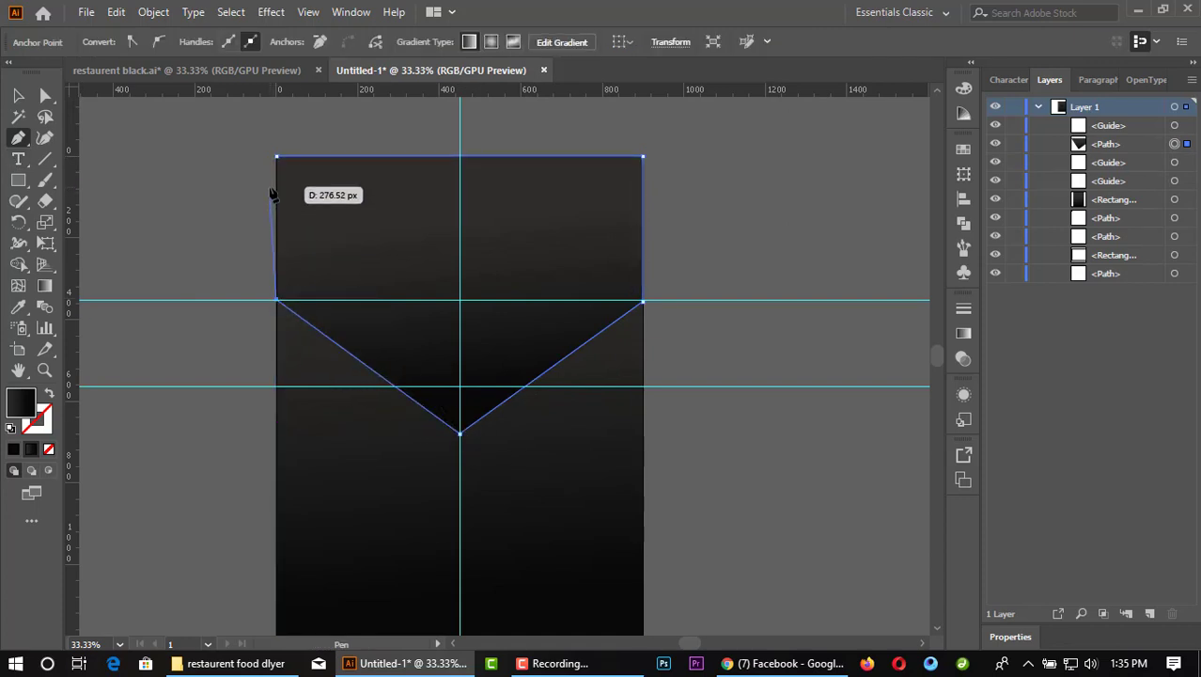
left_click(276, 157)
key("v")
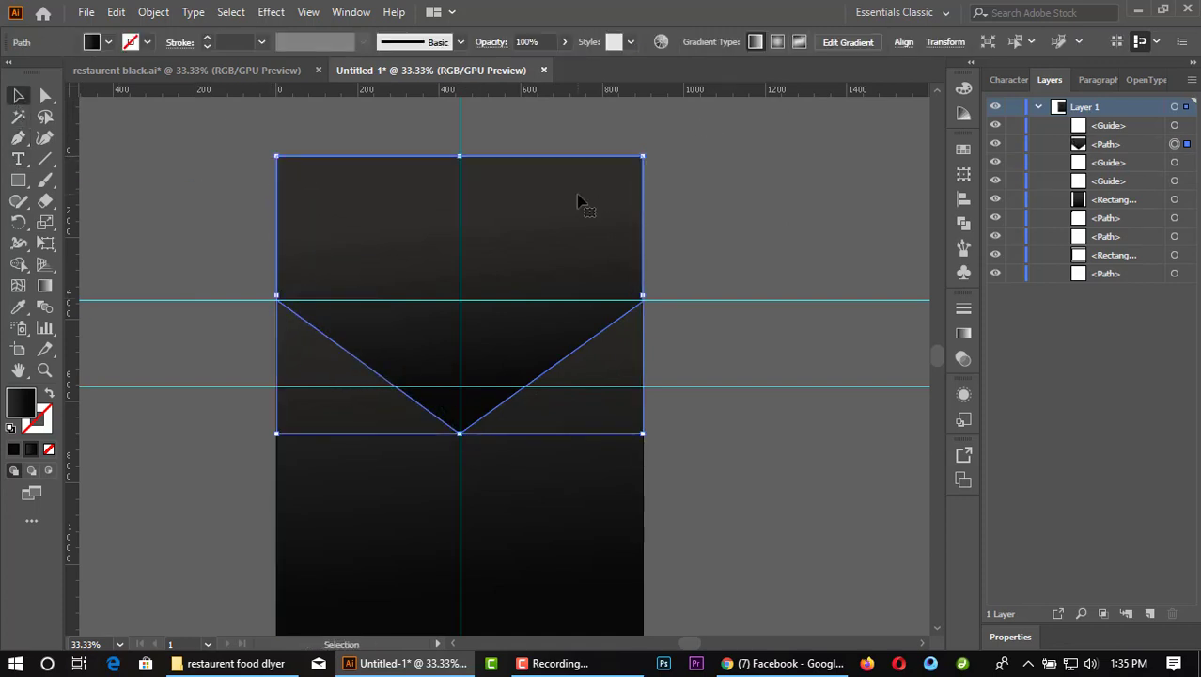
Step: Fill the V panel light grey from Swatches and deselect the guides
left_click(109, 42)
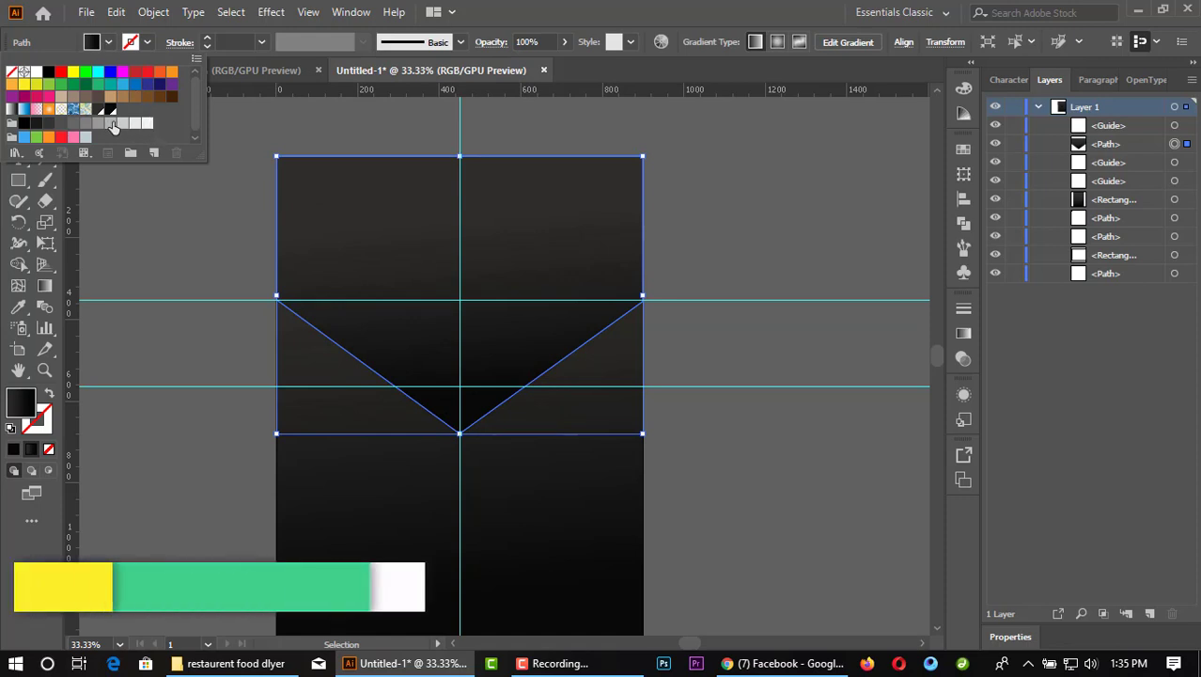
left_click(110, 123)
left_click(134, 123)
left_click(149, 232)
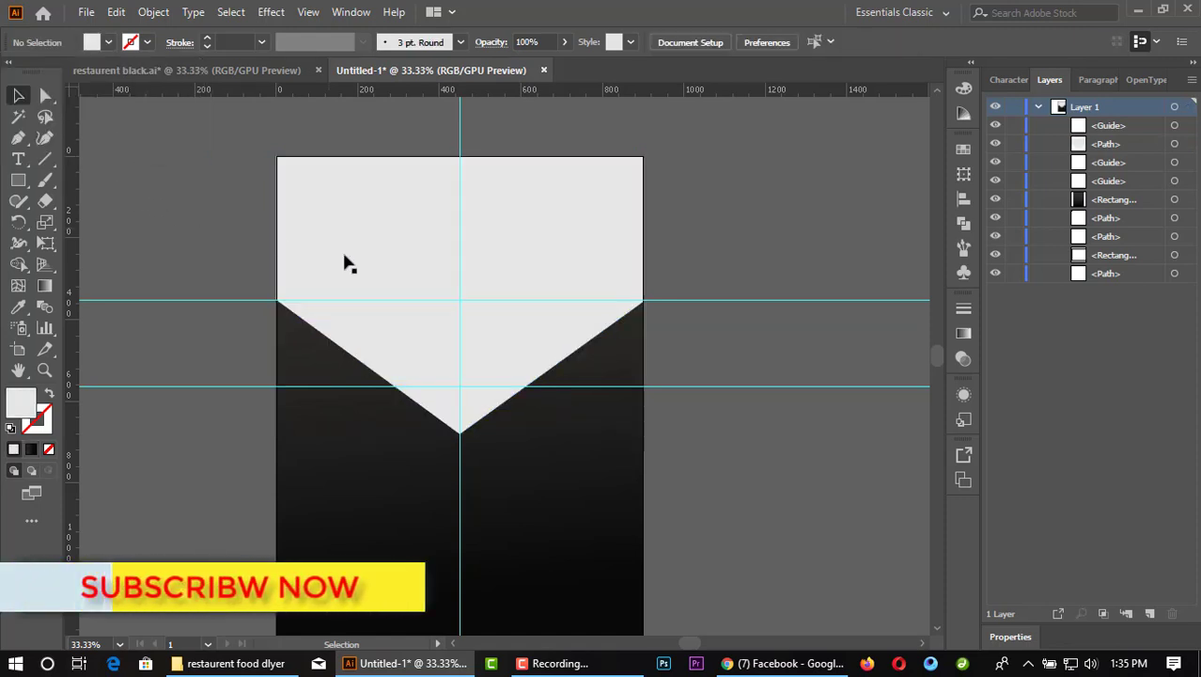
scroll(550, 532, "down", 1)
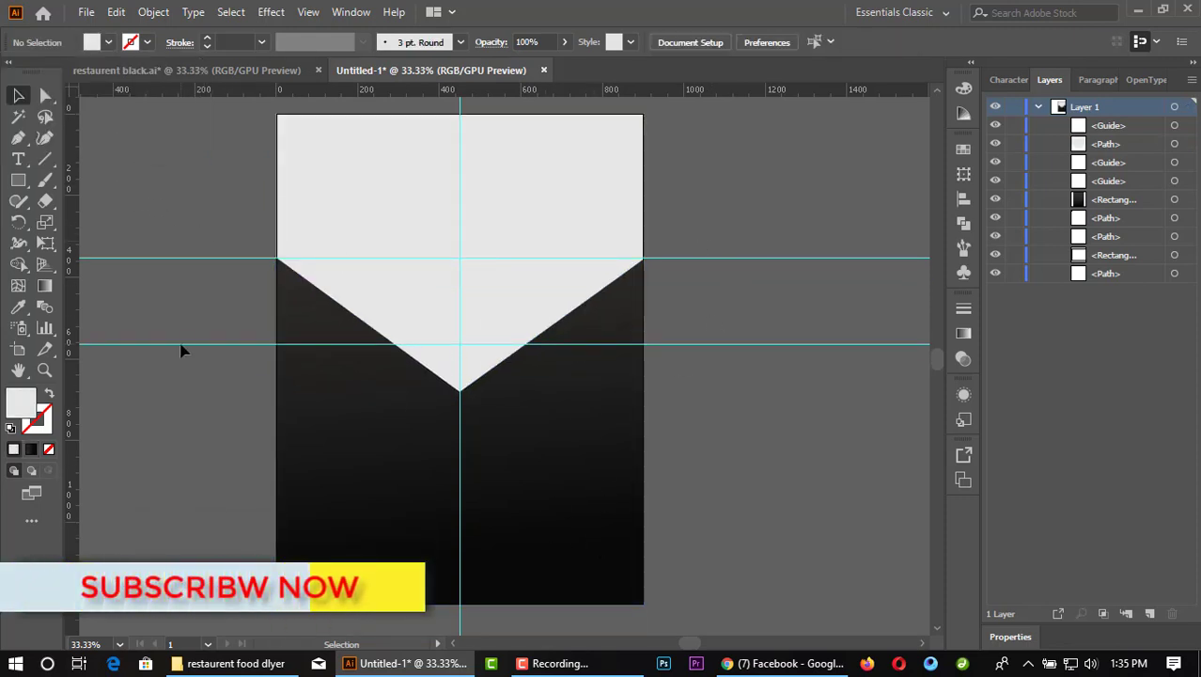
left_click_drag(777, 220, 780, 394)
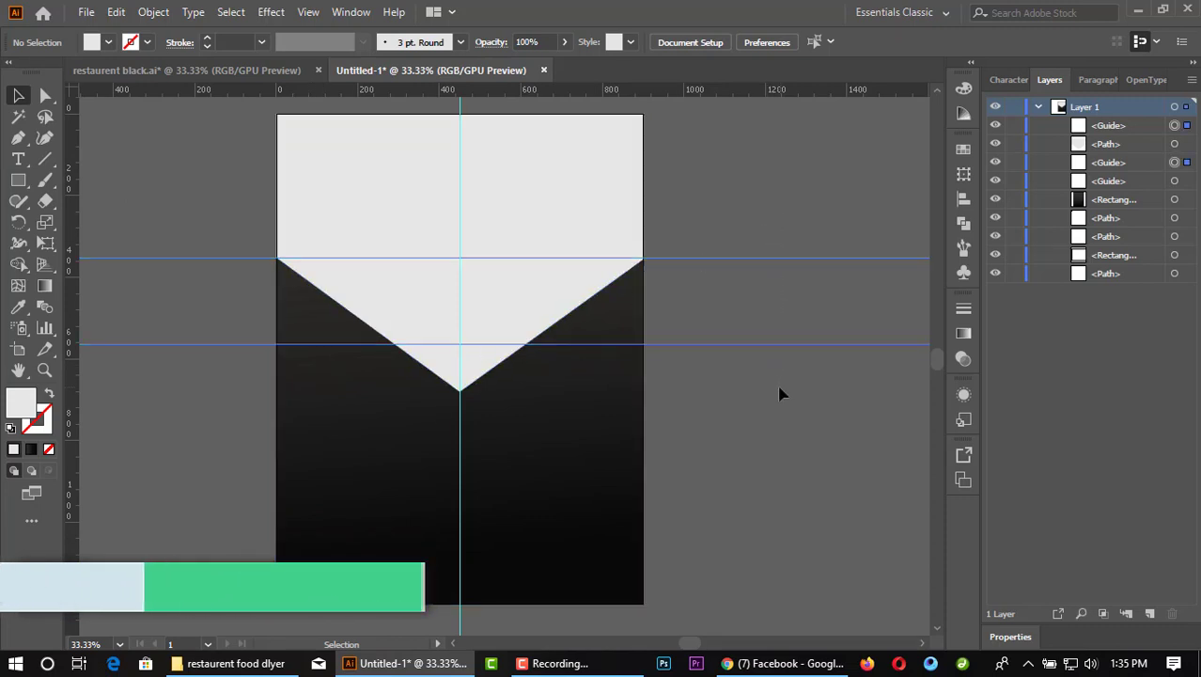
left_click(73, 348)
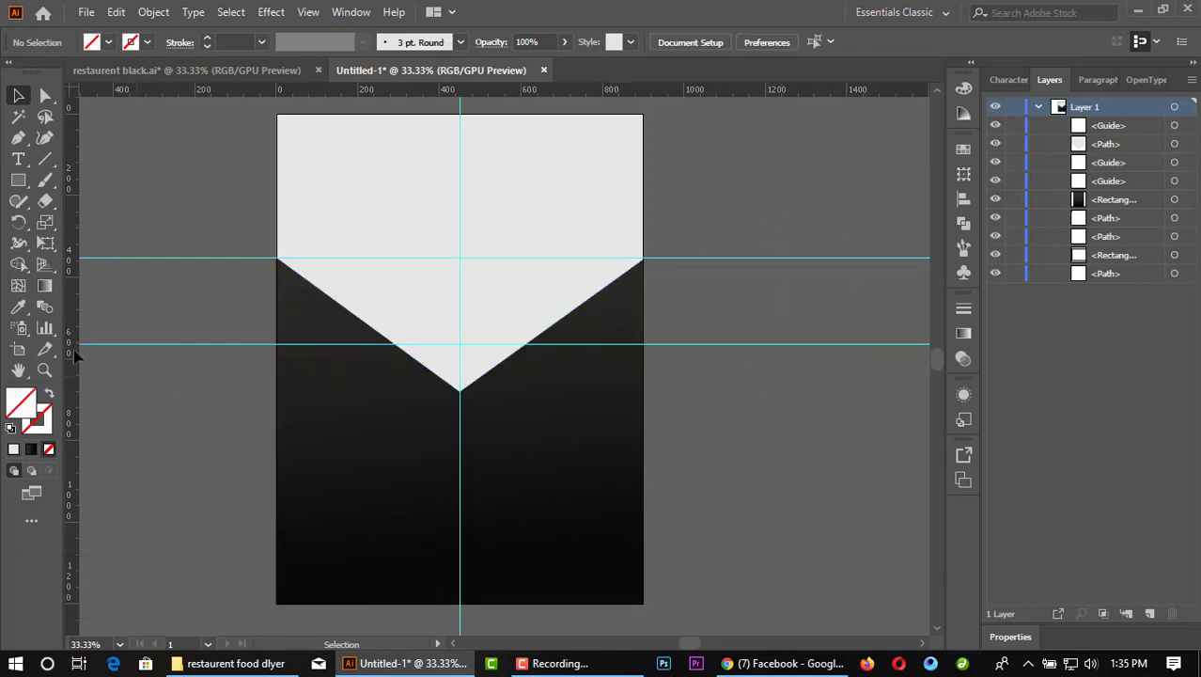
Step: Start the lower-panel pen path at the left V corner and the V's bottom tip
left_click(17, 141)
scroll(367, 321, "up", 1)
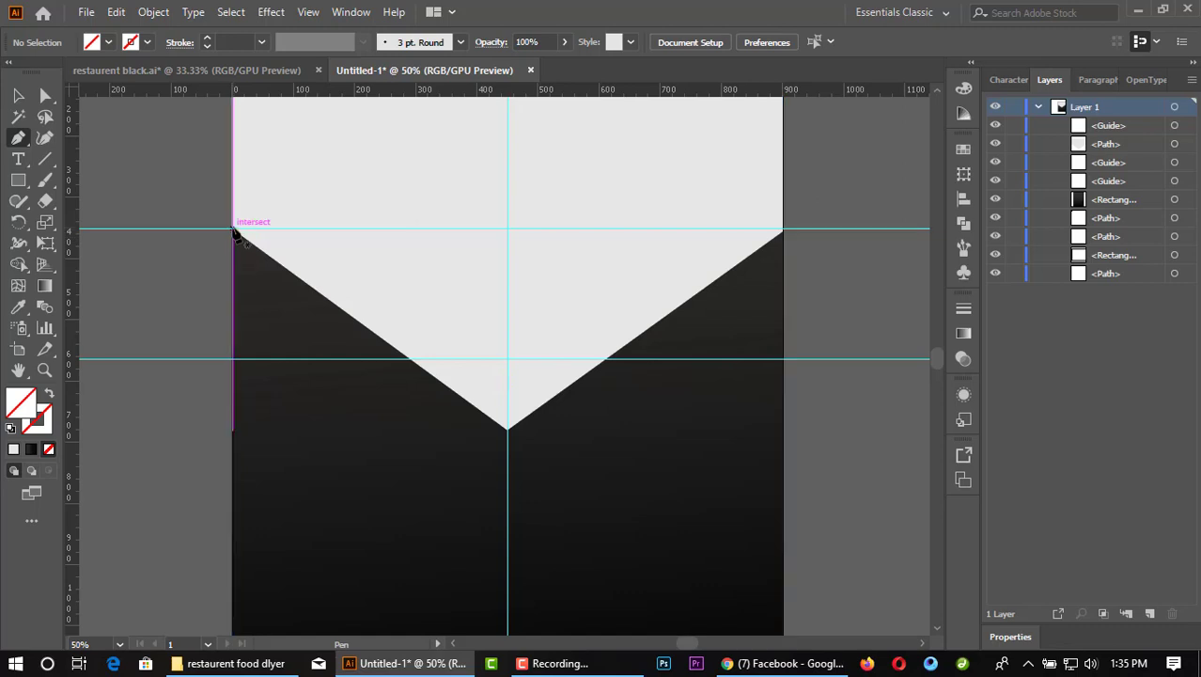
scroll(233, 231, "up", 1)
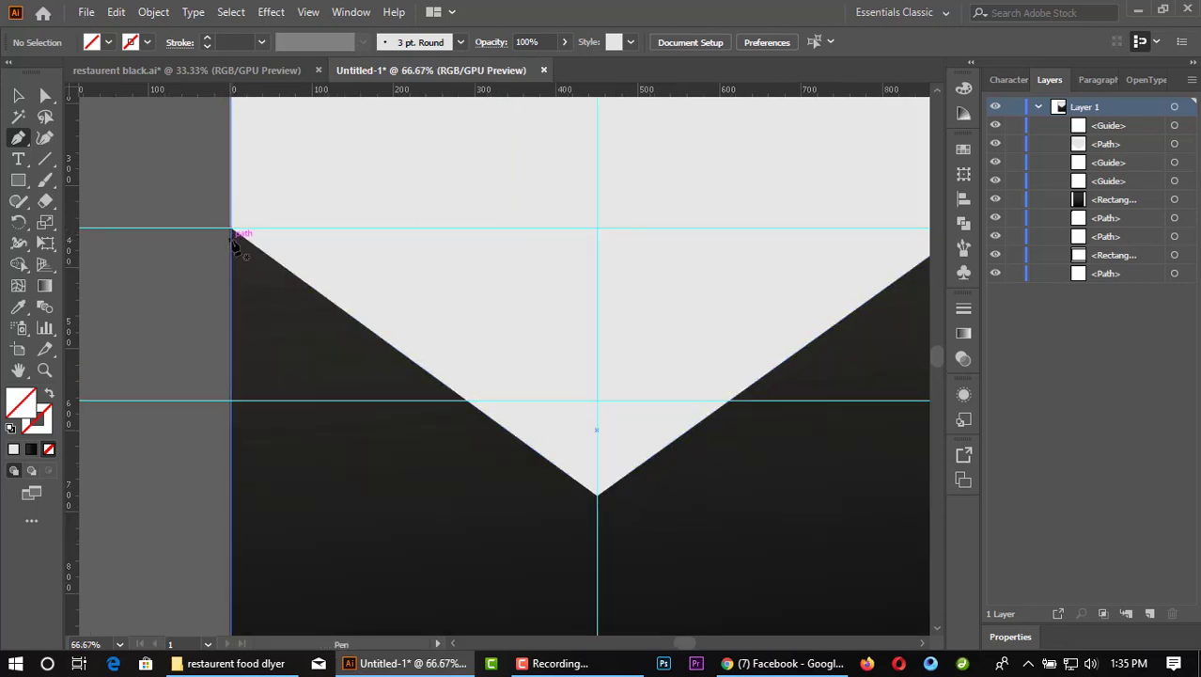
left_click(233, 232)
scroll(233, 231, "down", 1)
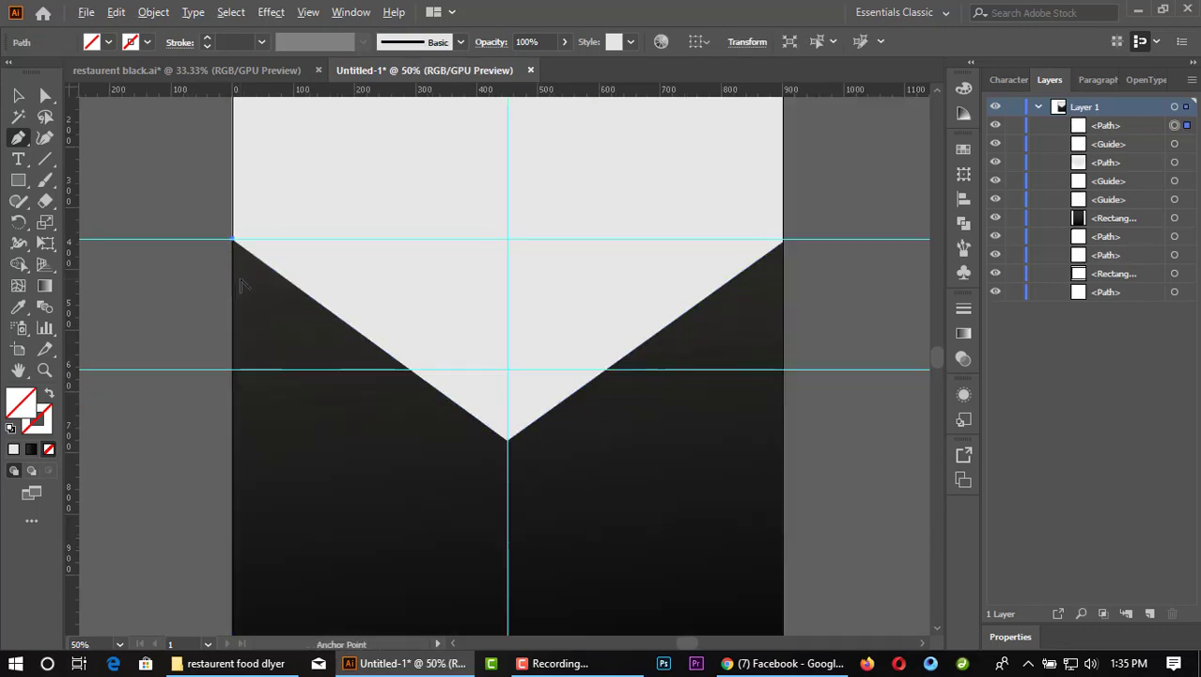
left_click(507, 440)
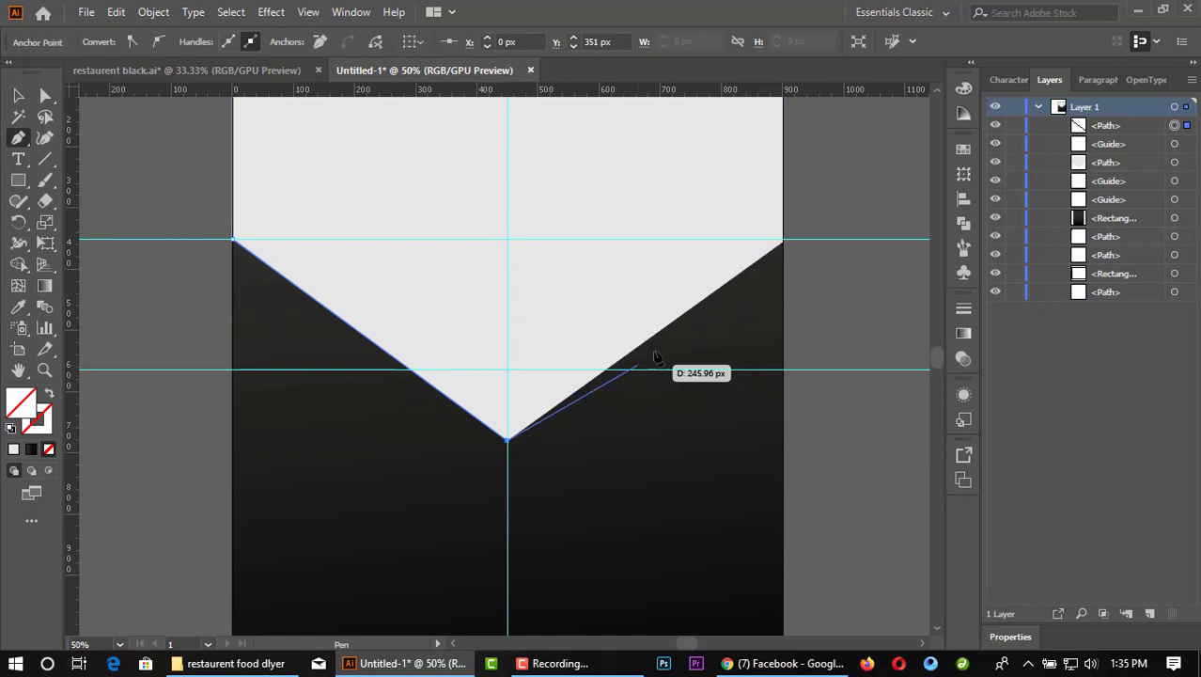
Step: Continue through the top-right and both bottom corners, closing the path and selecting it
left_click(783, 238)
scroll(804, 571, "down", 2)
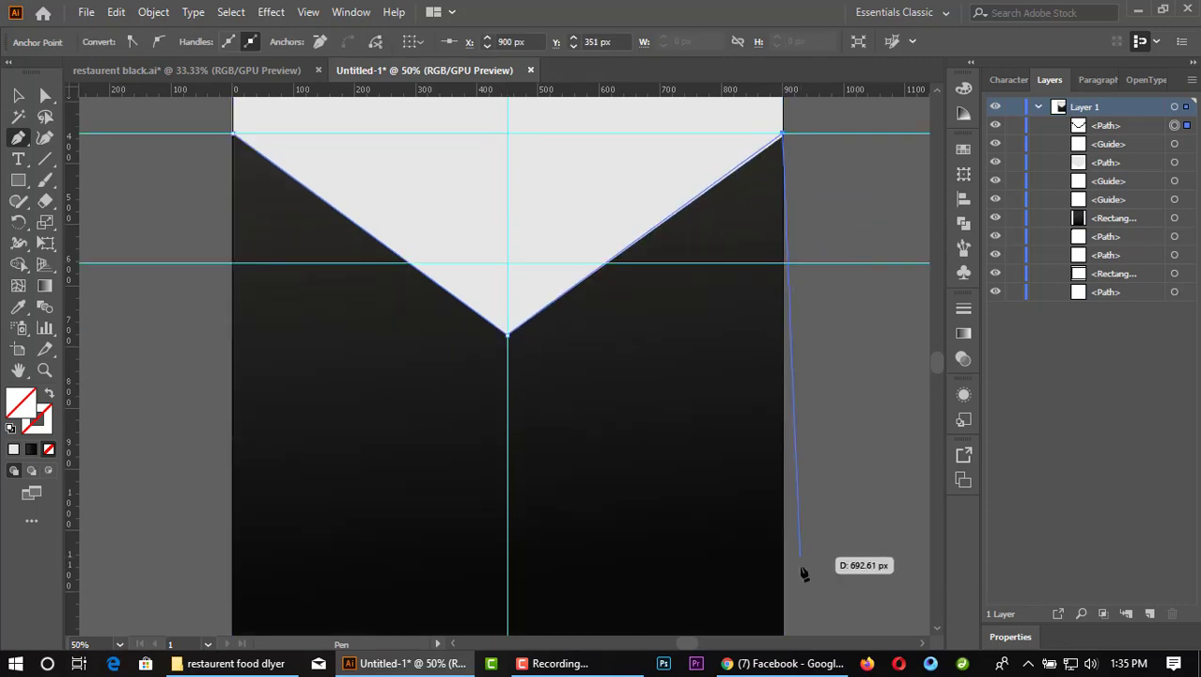
scroll(794, 564, "down", 2)
left_click(783, 545)
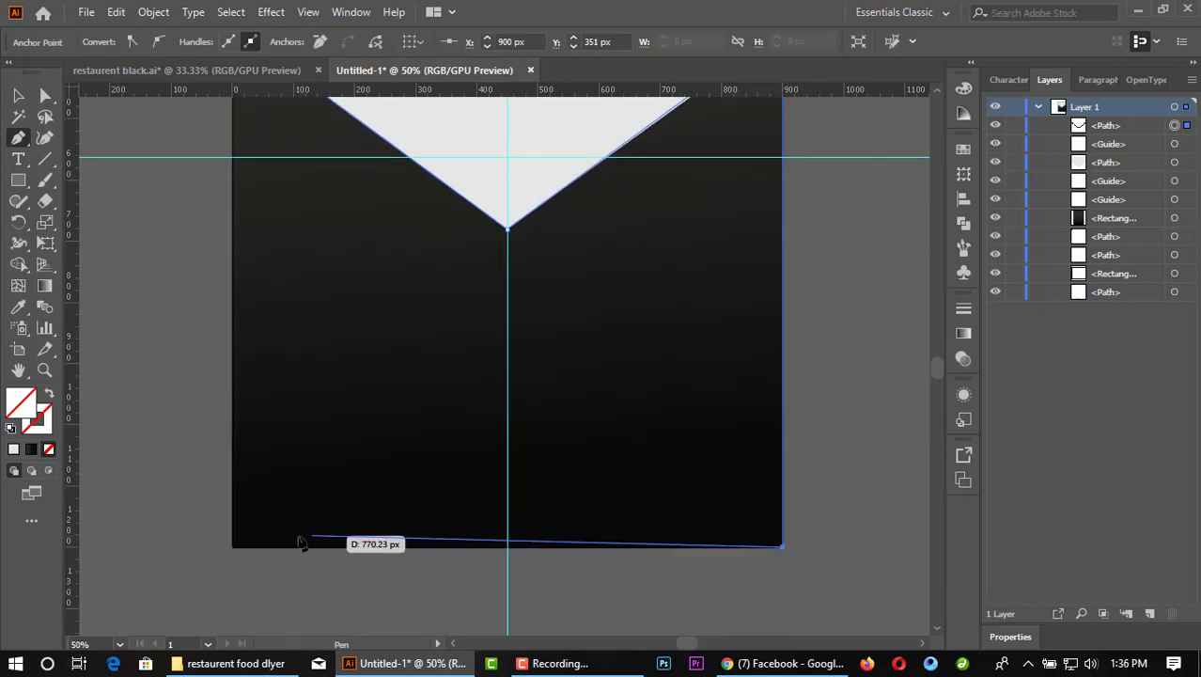
left_click(235, 547)
scroll(263, 551, "up", 4)
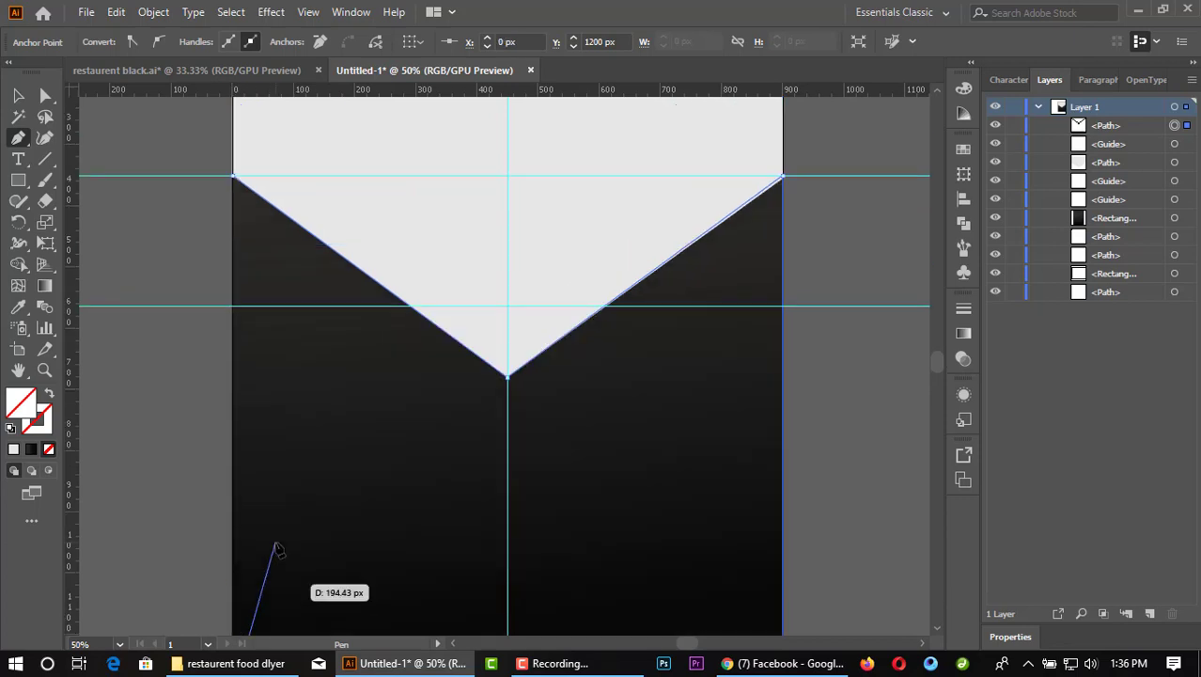
left_click(235, 231)
key("v")
key("ctrl+minus")
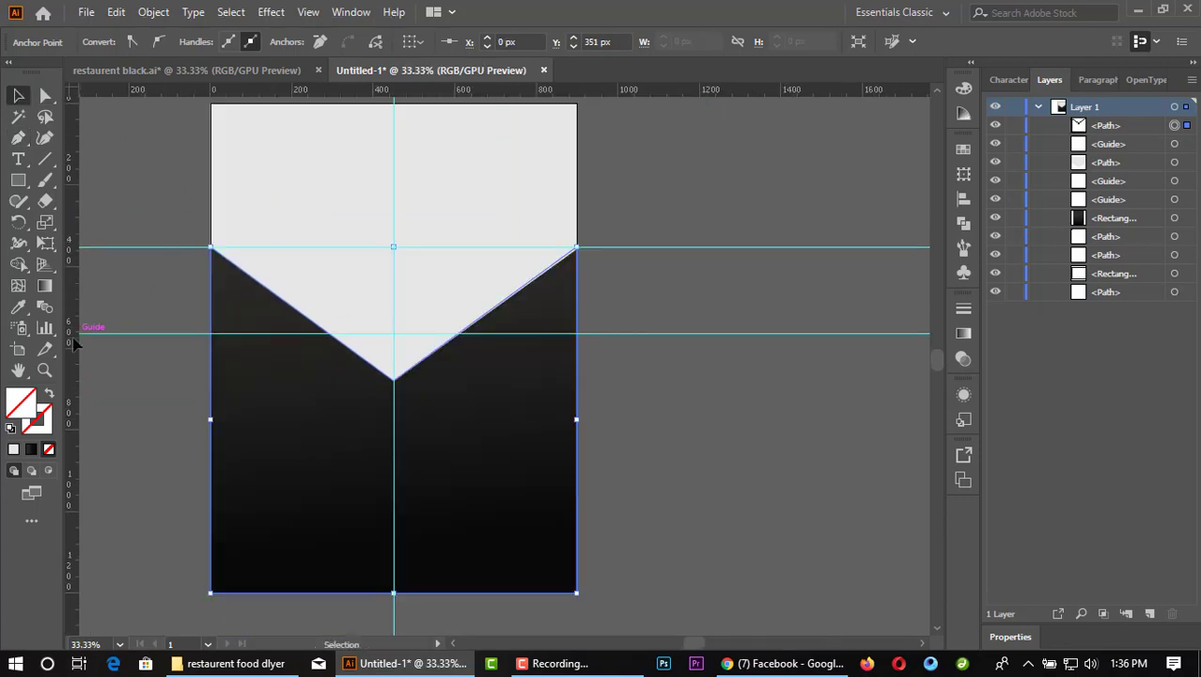
left_click(1187, 126)
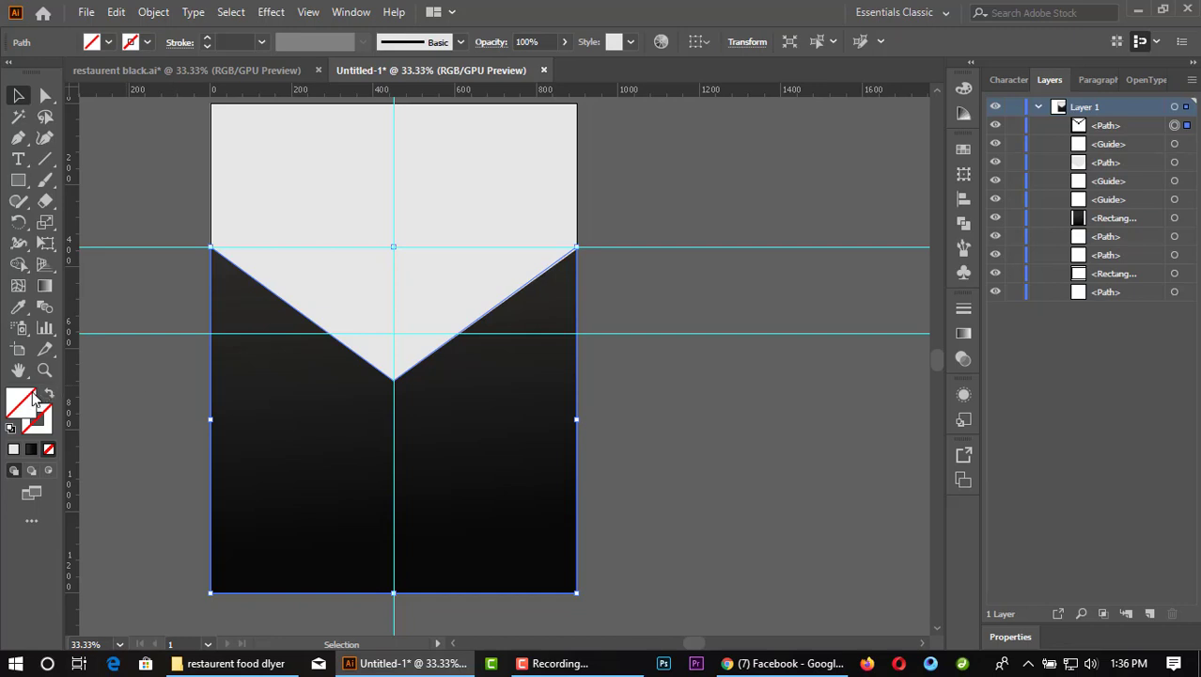
Step: Draw a small sample rectangle left of the artboard and give it a dark gradient
left_click(108, 42)
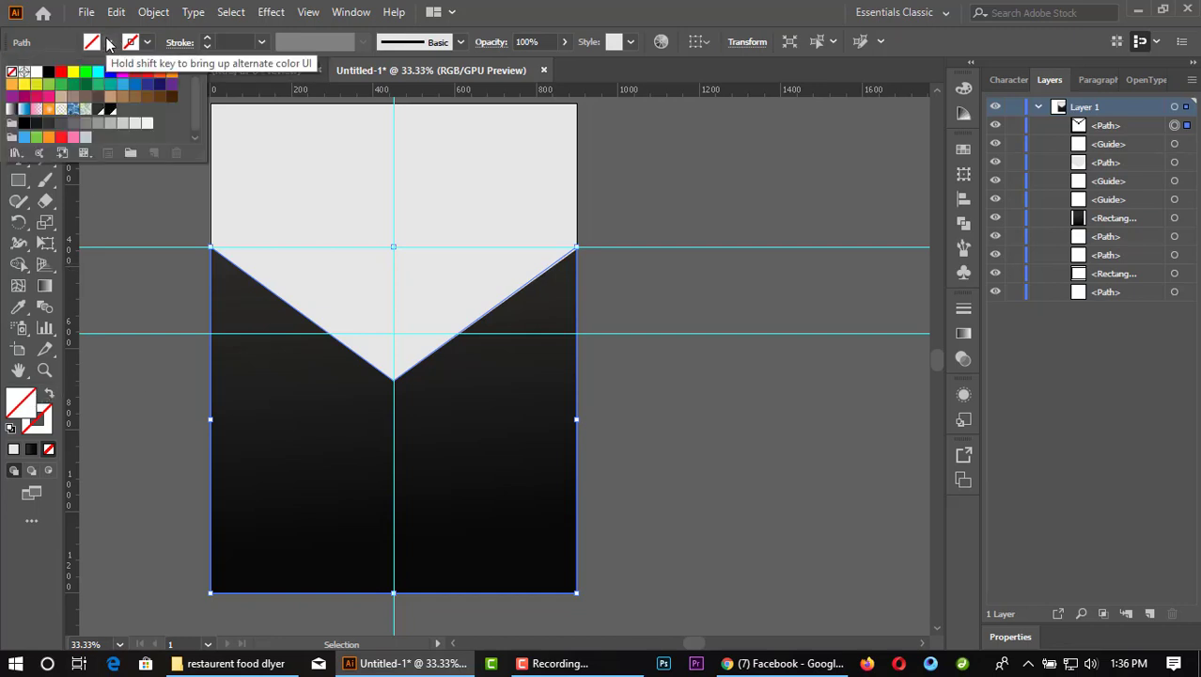
left_click(17, 179)
left_click_drag(97, 168, 136, 213)
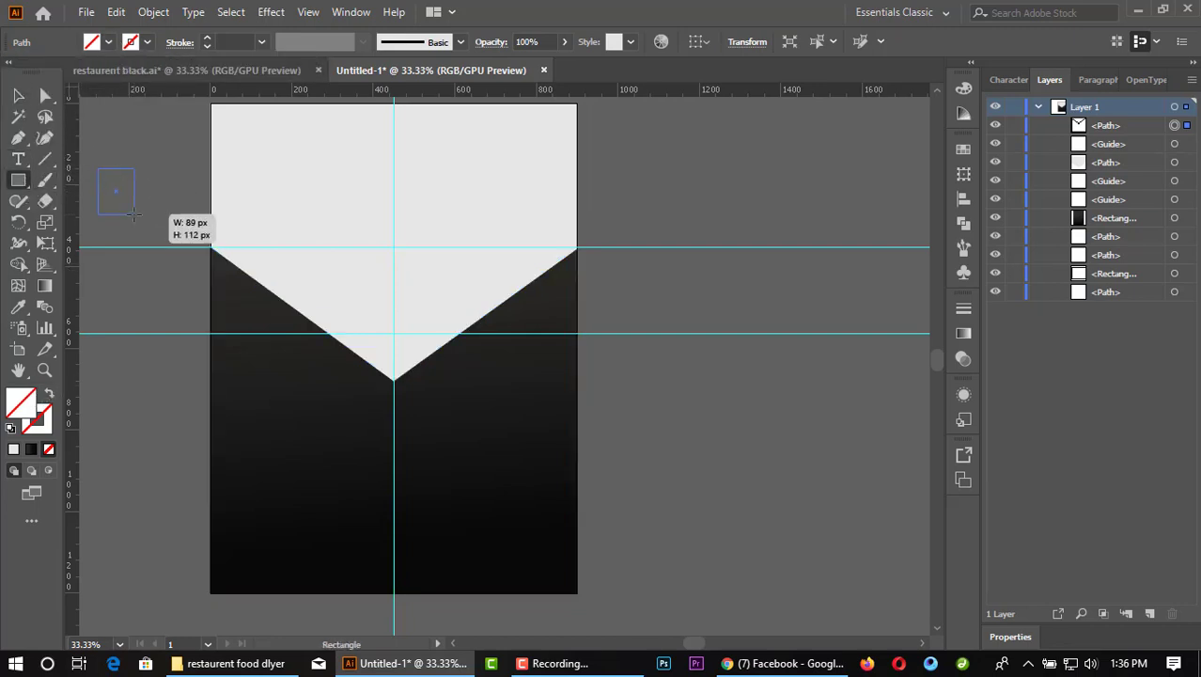
left_click(16, 96)
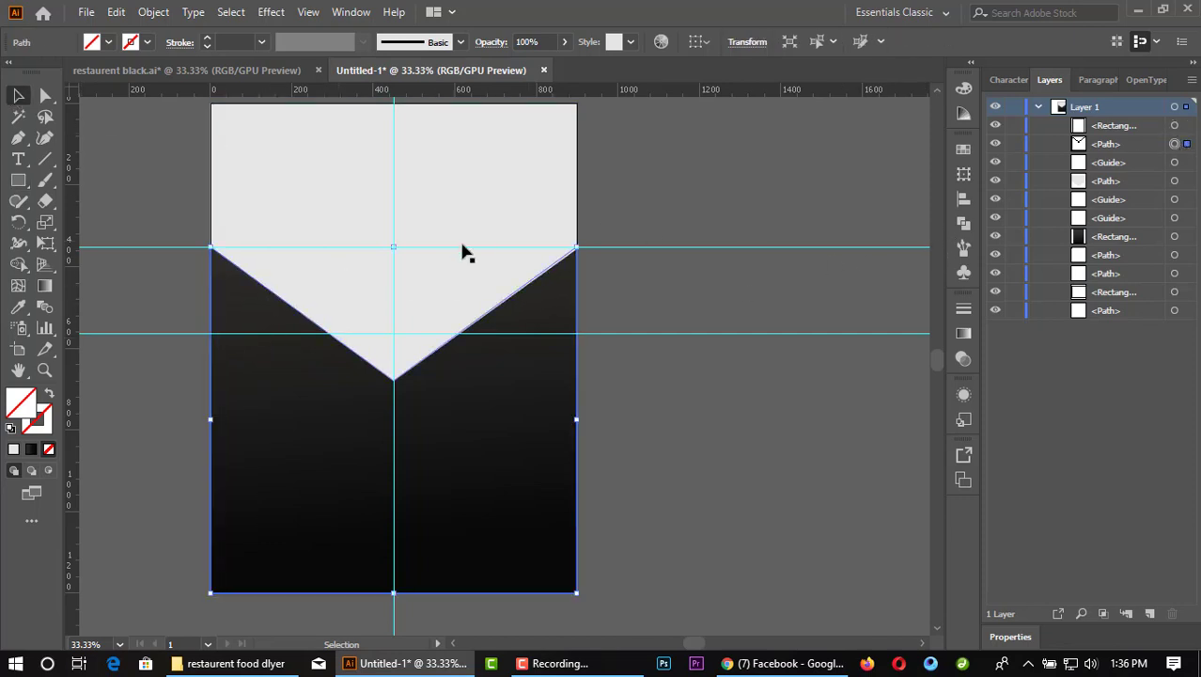
left_click(1187, 144)
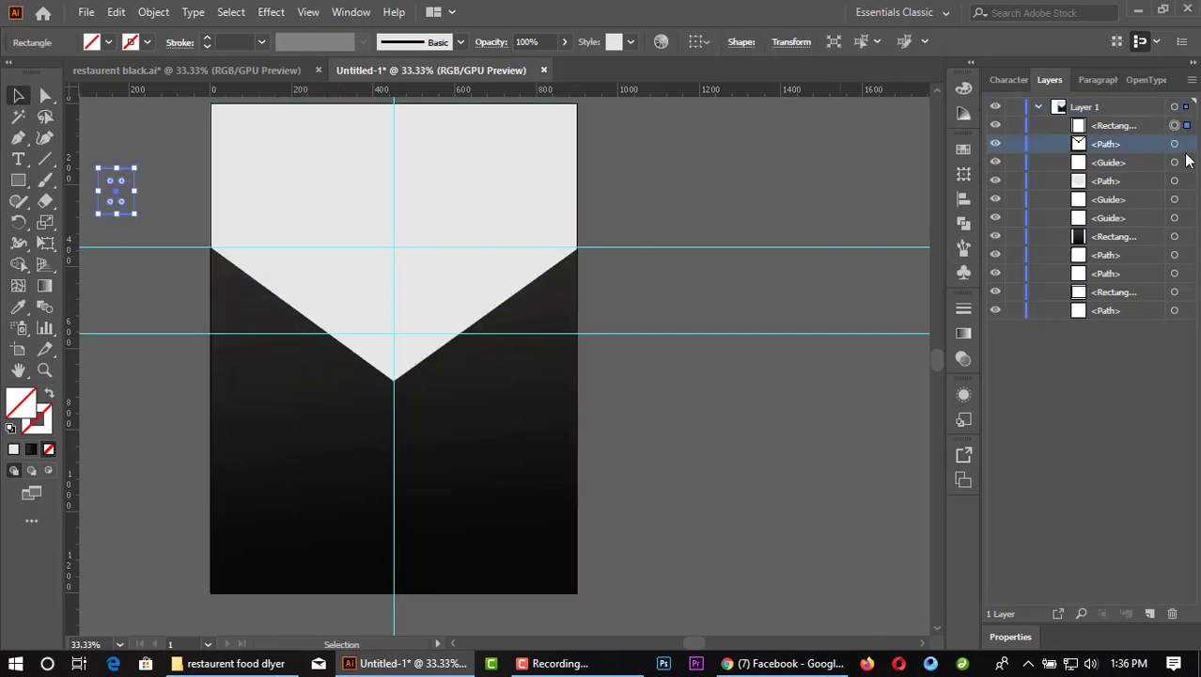
left_click(21, 330)
left_click(116, 190)
key("v")
left_click(170, 183)
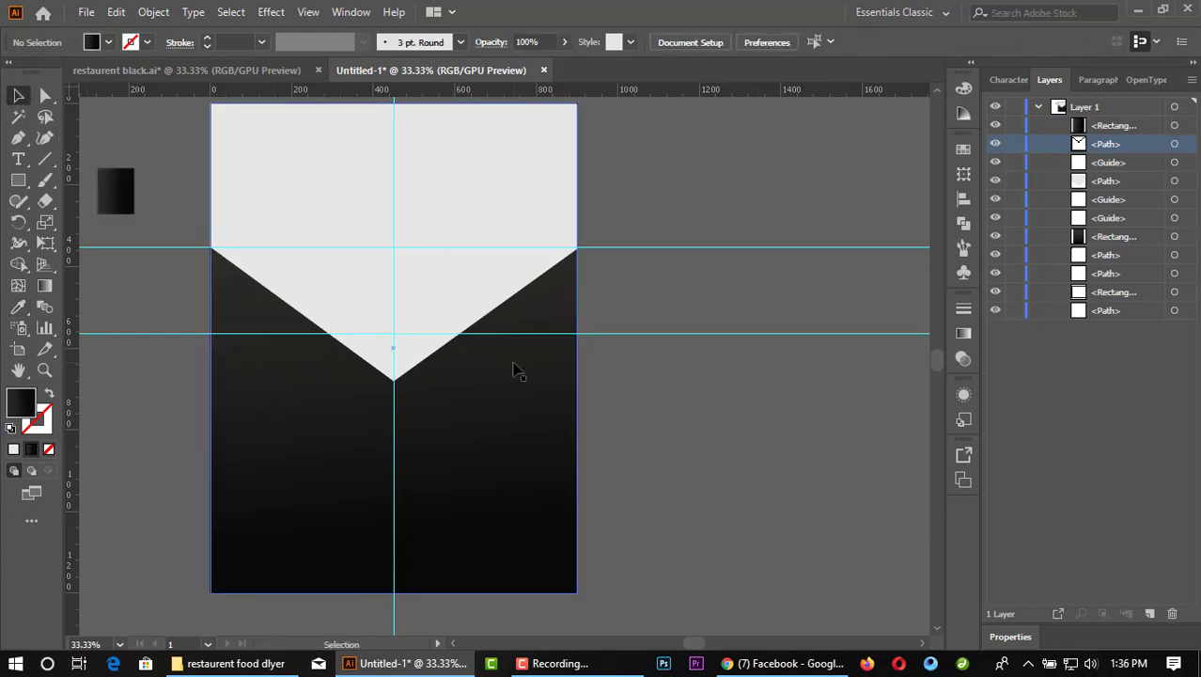
Step: Hide the background gradient rectangle and eyedropper the dark gradient onto the V path
left_click(996, 236)
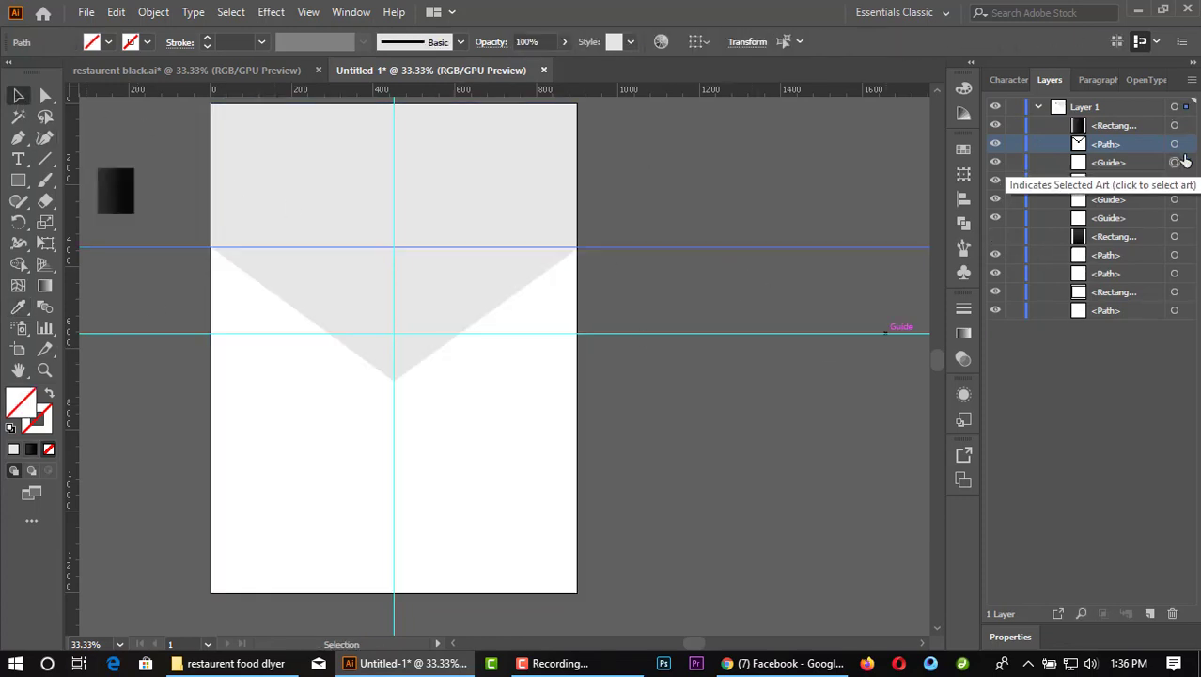
left_click(1174, 144)
left_click(18, 306)
left_click(115, 191)
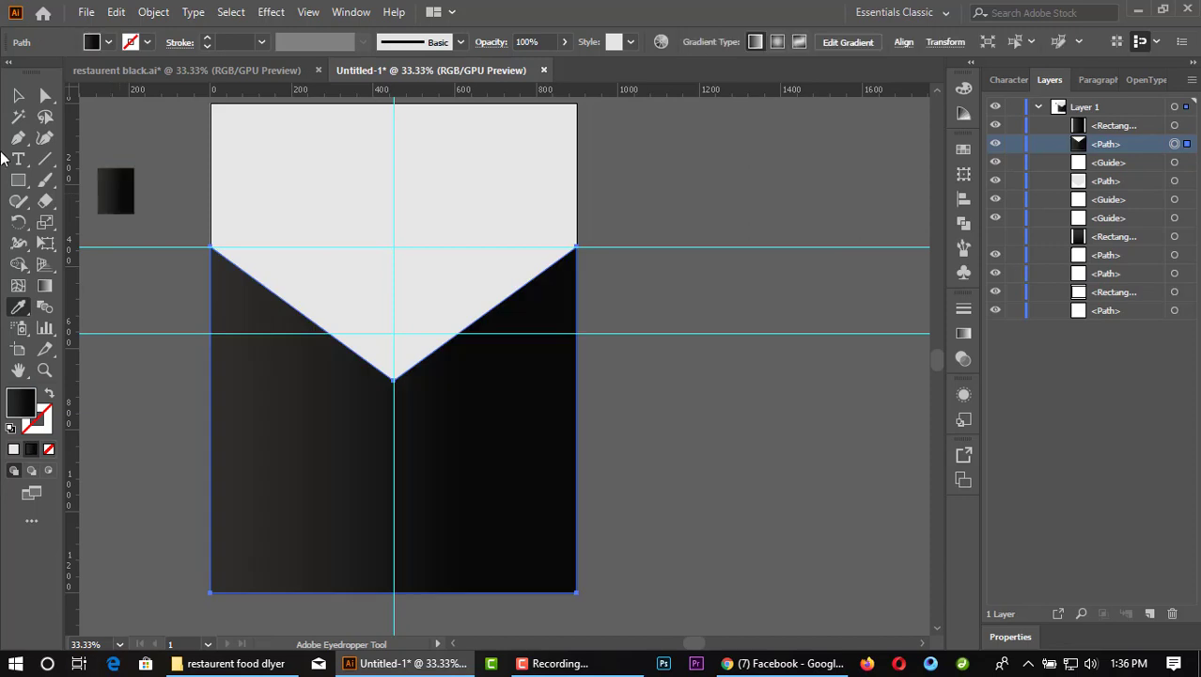
left_click(18, 95)
left_click(150, 282)
Step: Nudge the dark V path to align with the guide
scroll(348, 423, "up", 1)
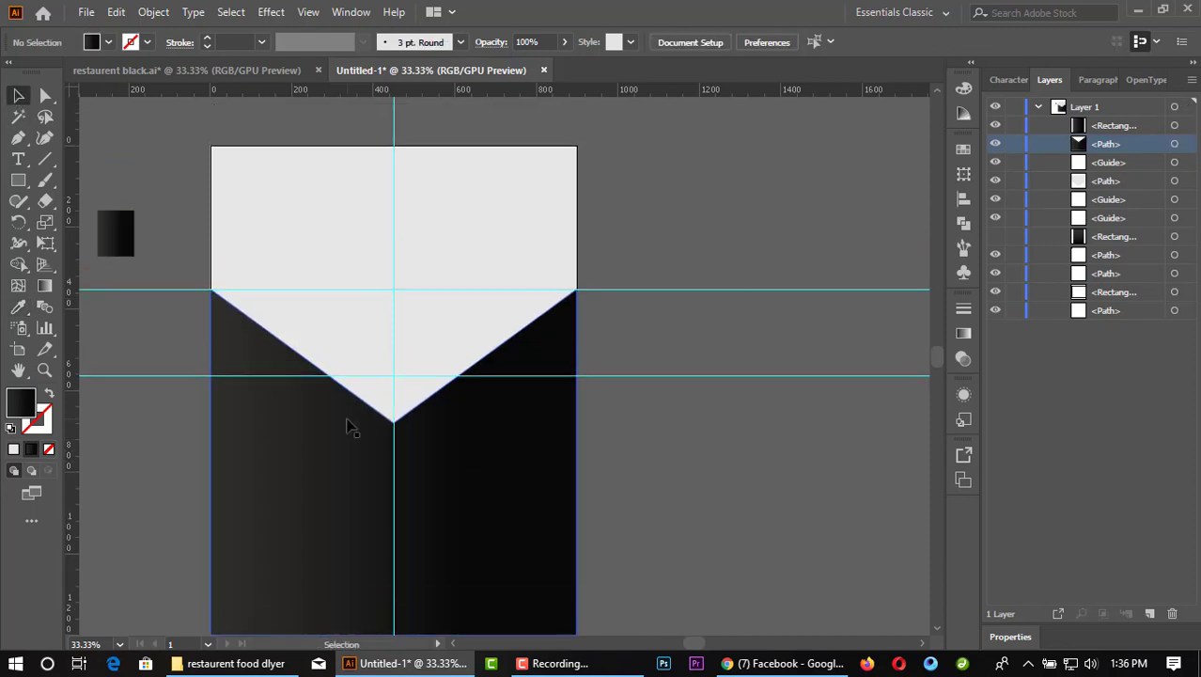
scroll(347, 436, "down", 1)
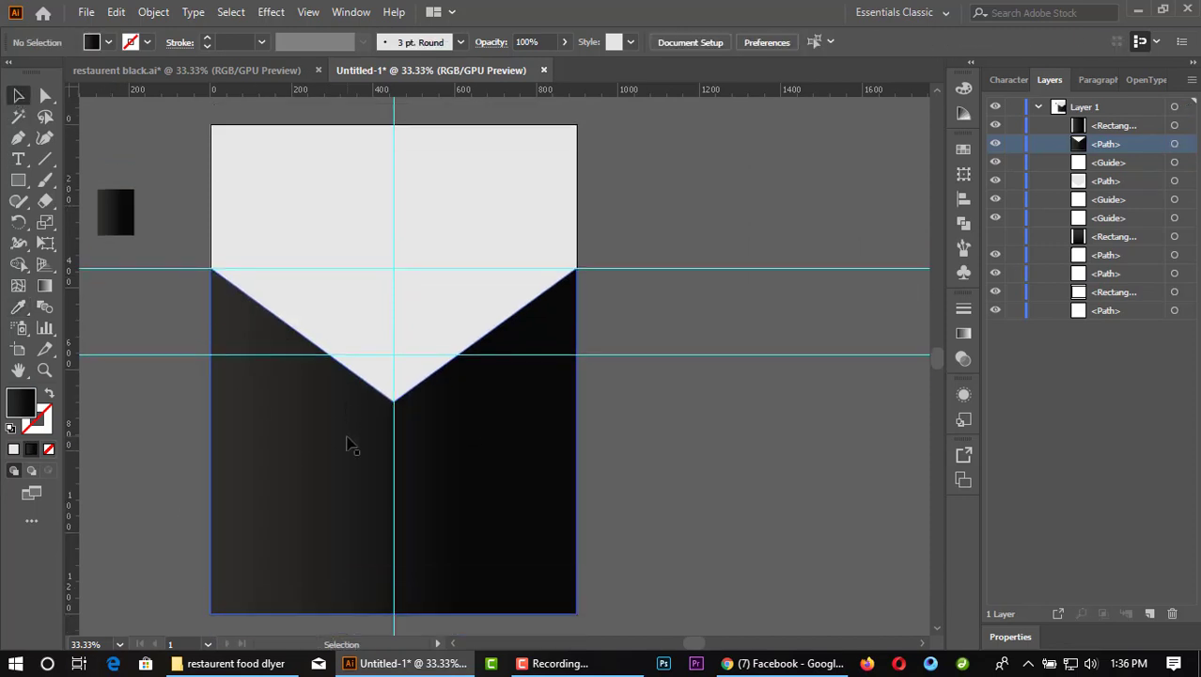
scroll(366, 463, "left", 1)
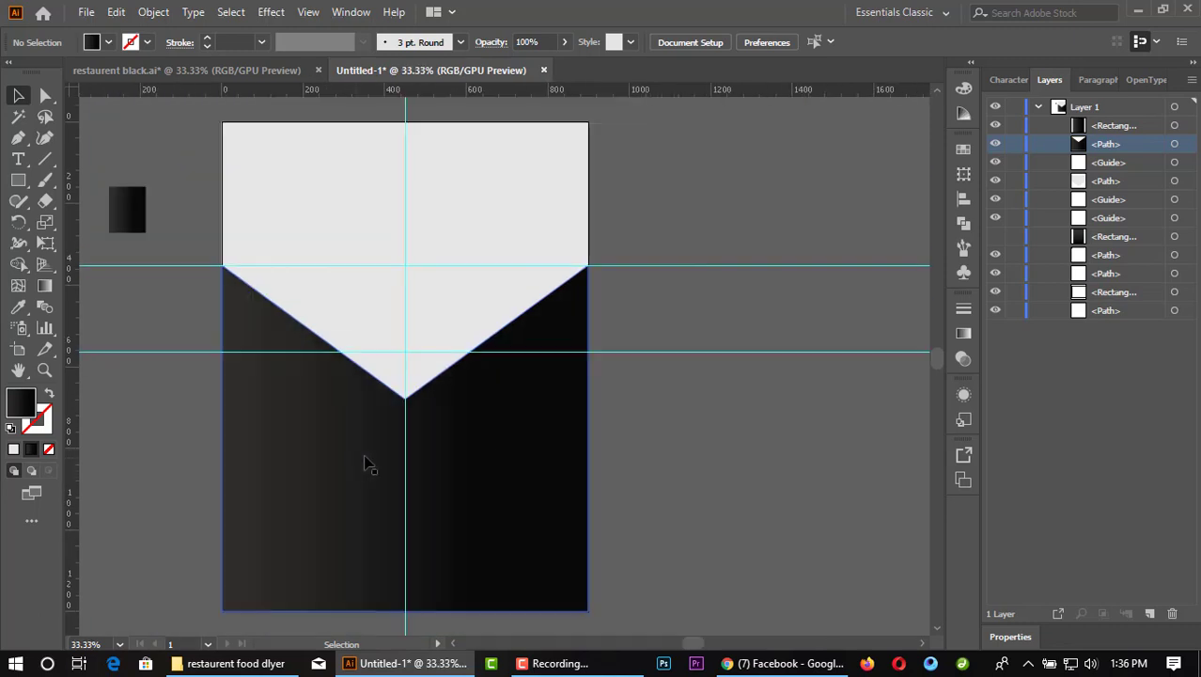
left_click(499, 458)
left_click_drag(408, 269, 408, 265)
left_click(674, 227)
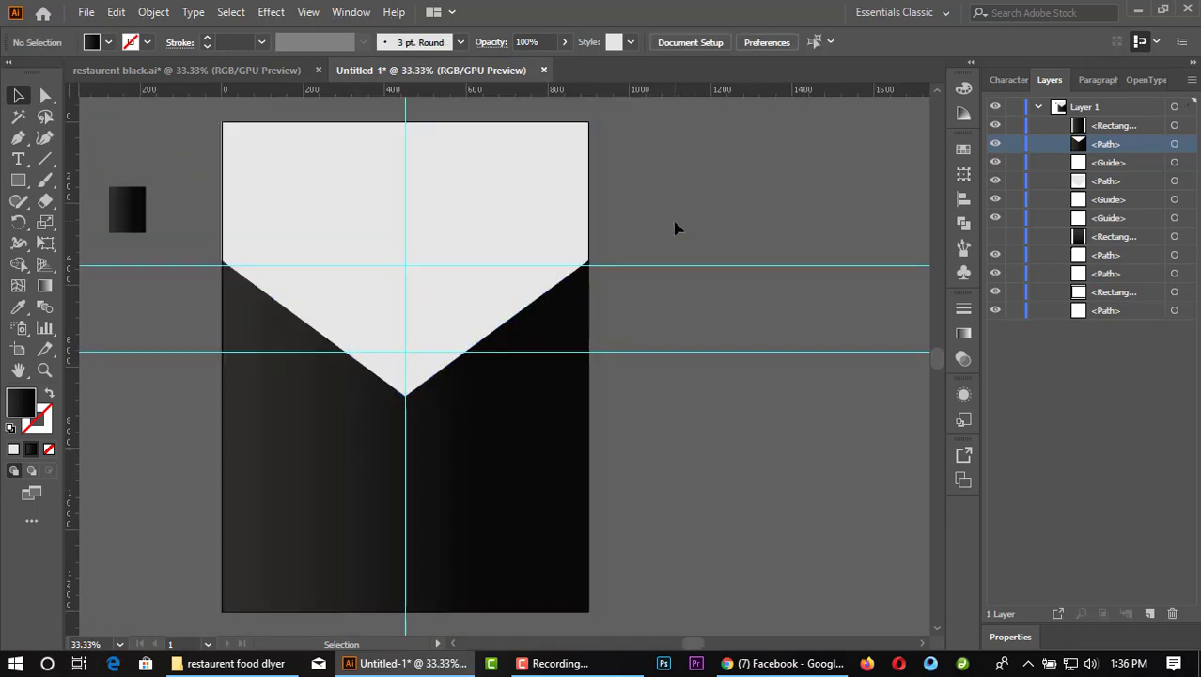
scroll(384, 420, "up", 1)
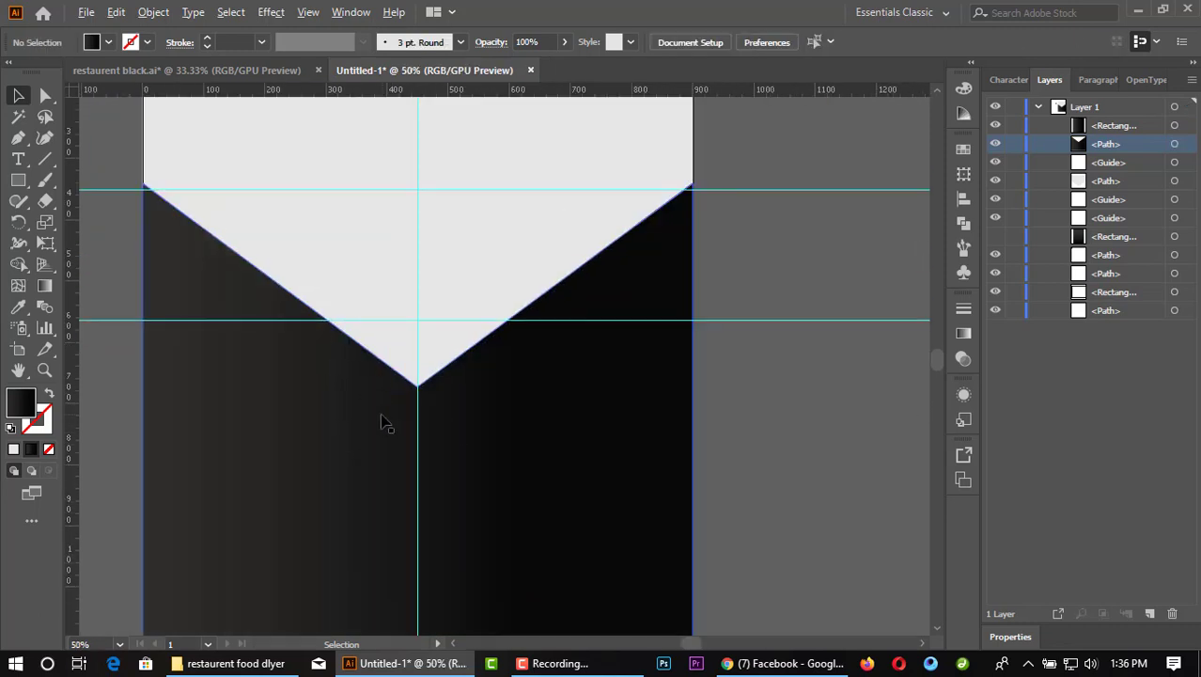
left_click(416, 402)
left_click(115, 11)
Step: Paste a copy of the dark V path in front and shorten it from the top to 840 px
left_click(146, 97)
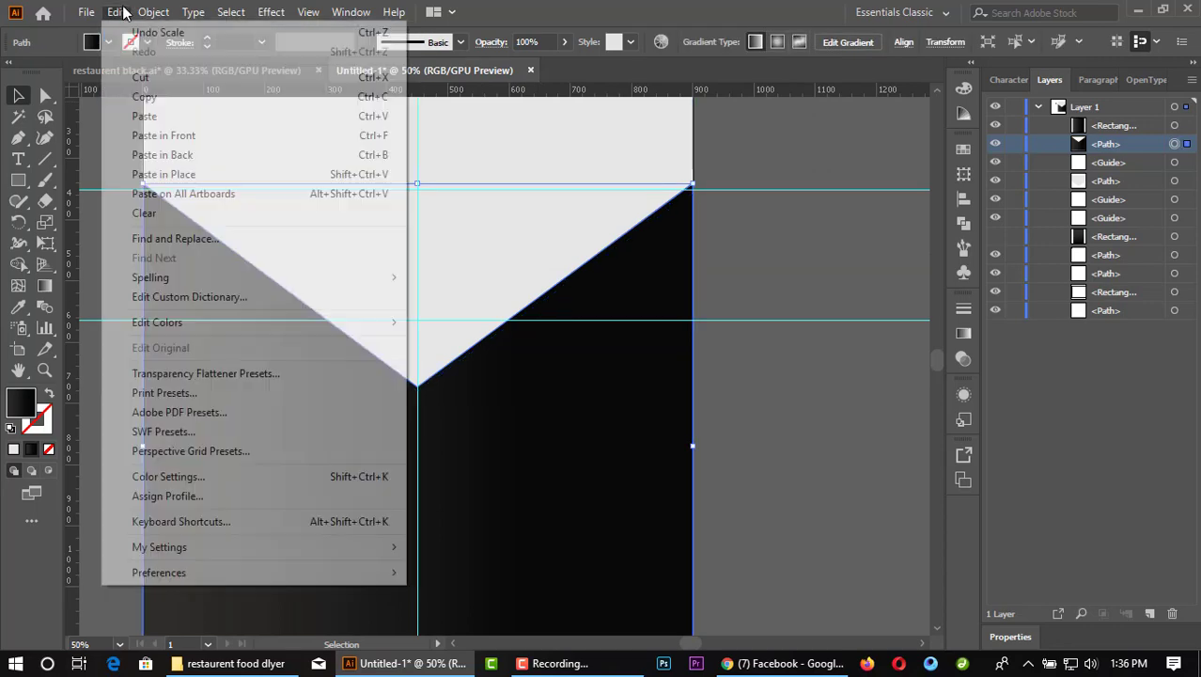
left_click(116, 11)
left_click(165, 135)
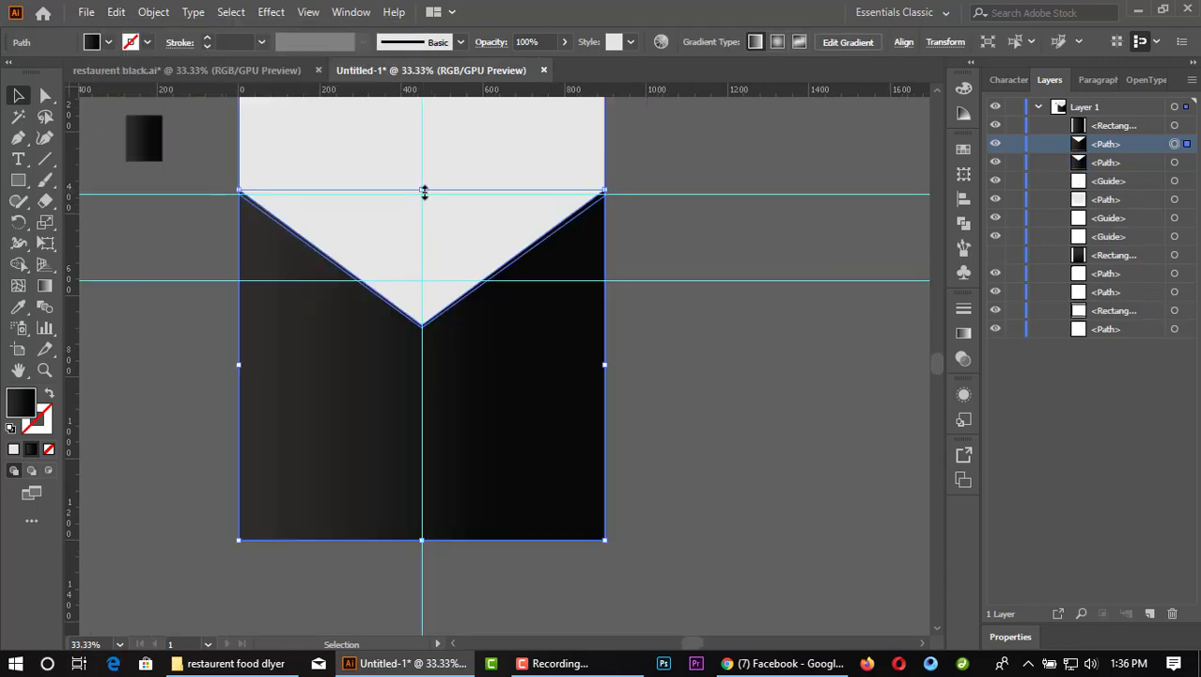
left_click_drag(424, 190, 423, 199)
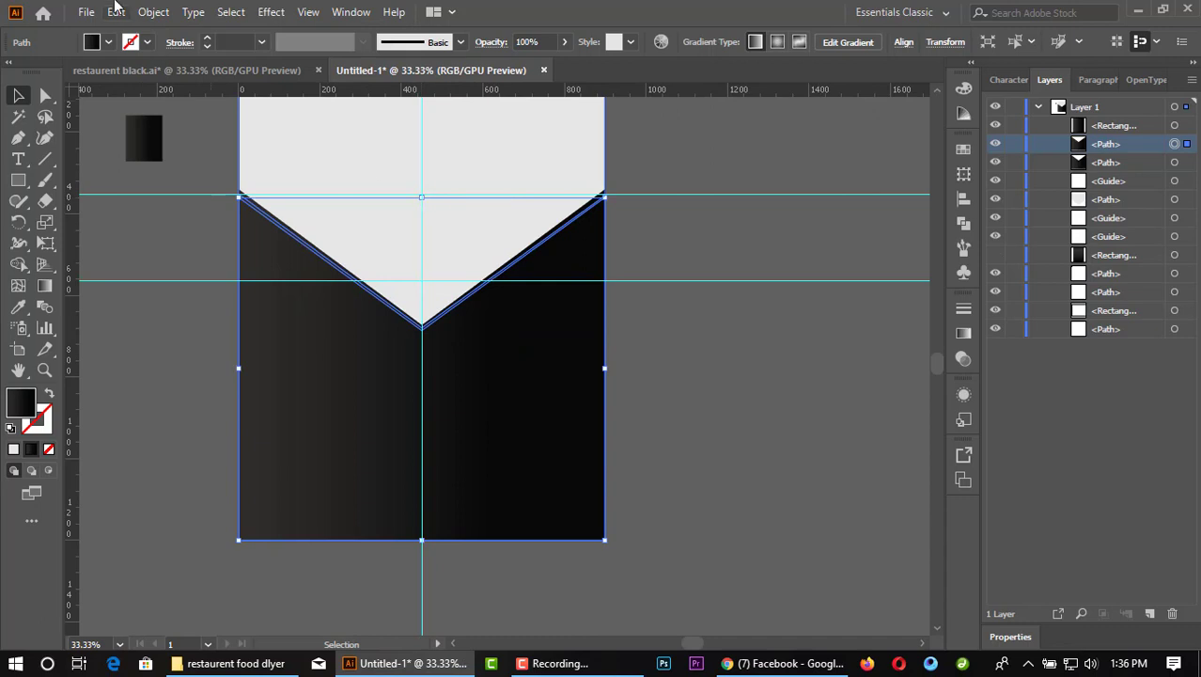
Step: Fill the original dark path underneath orange to form the V-edge stripe
left_click(107, 43)
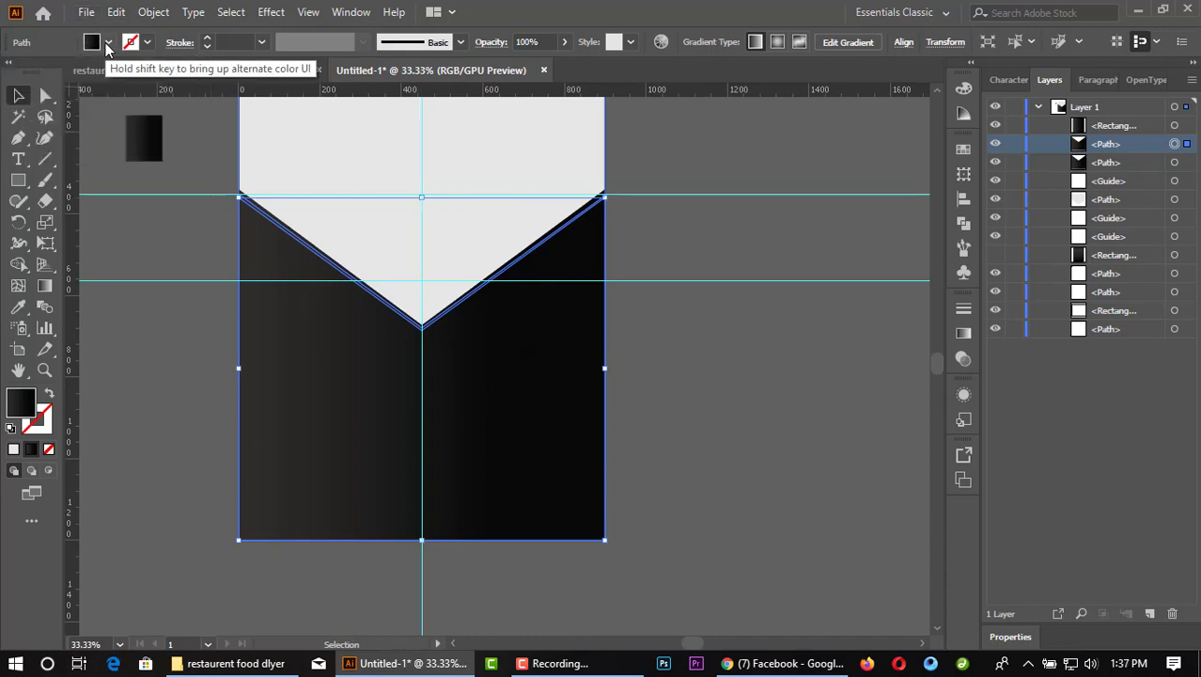
left_click(924, 151)
left_click(1175, 162)
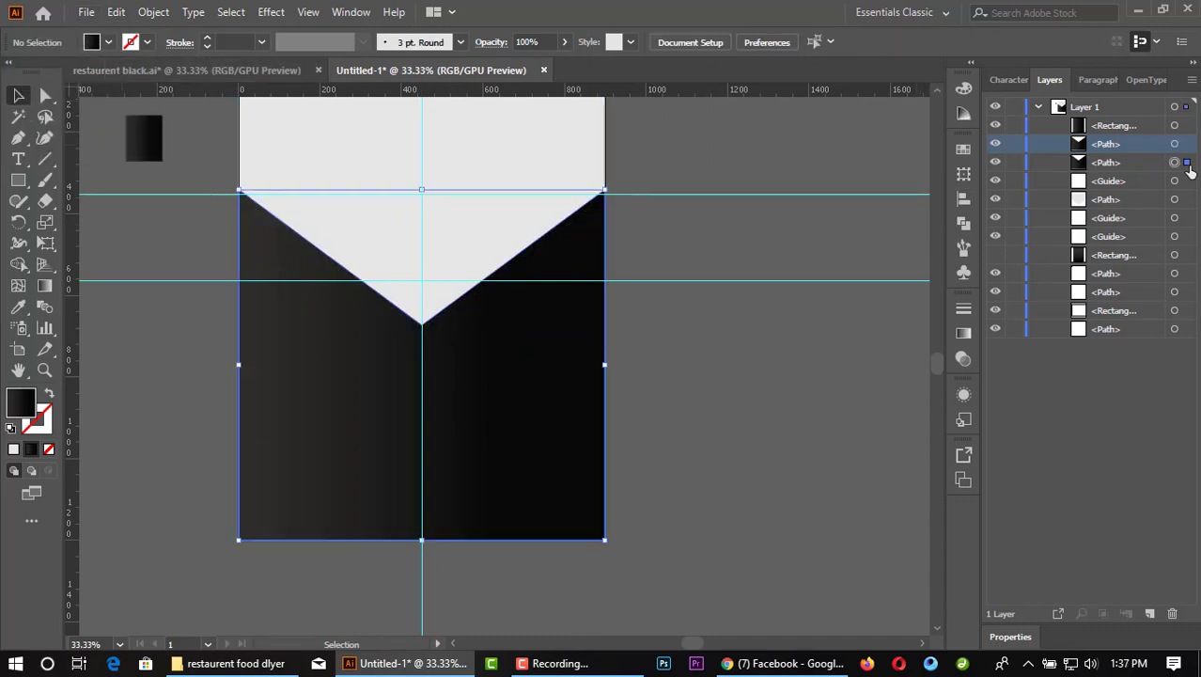
left_click(109, 43)
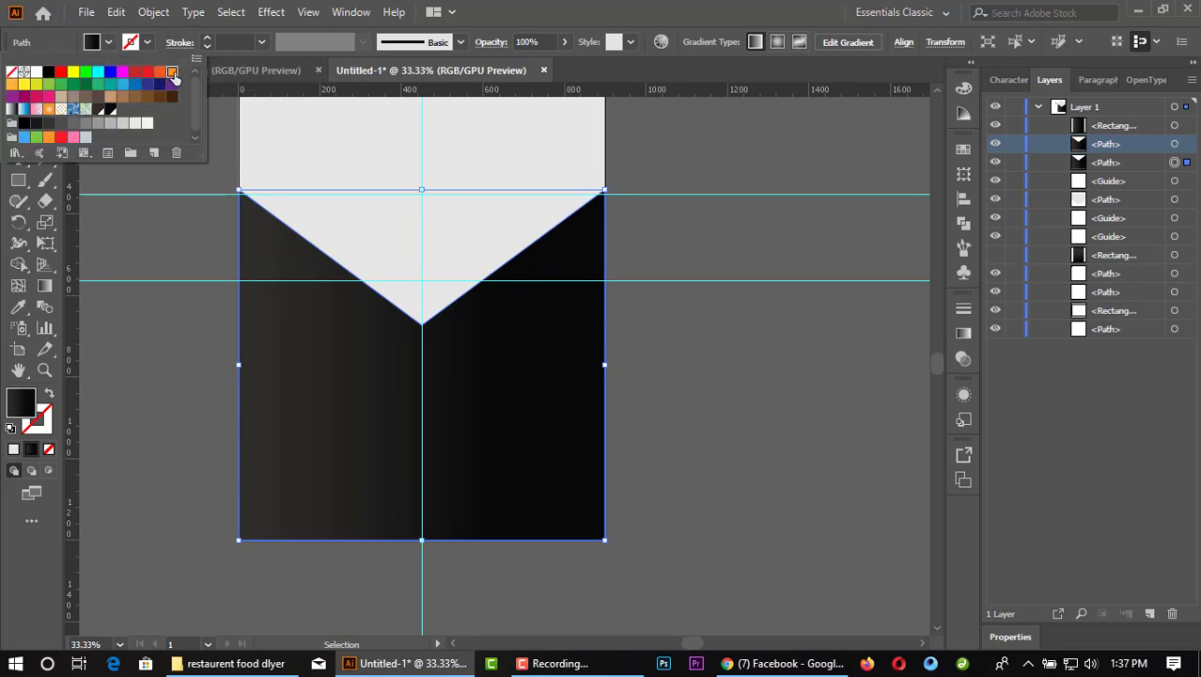
left_click(107, 153)
left_click(696, 254)
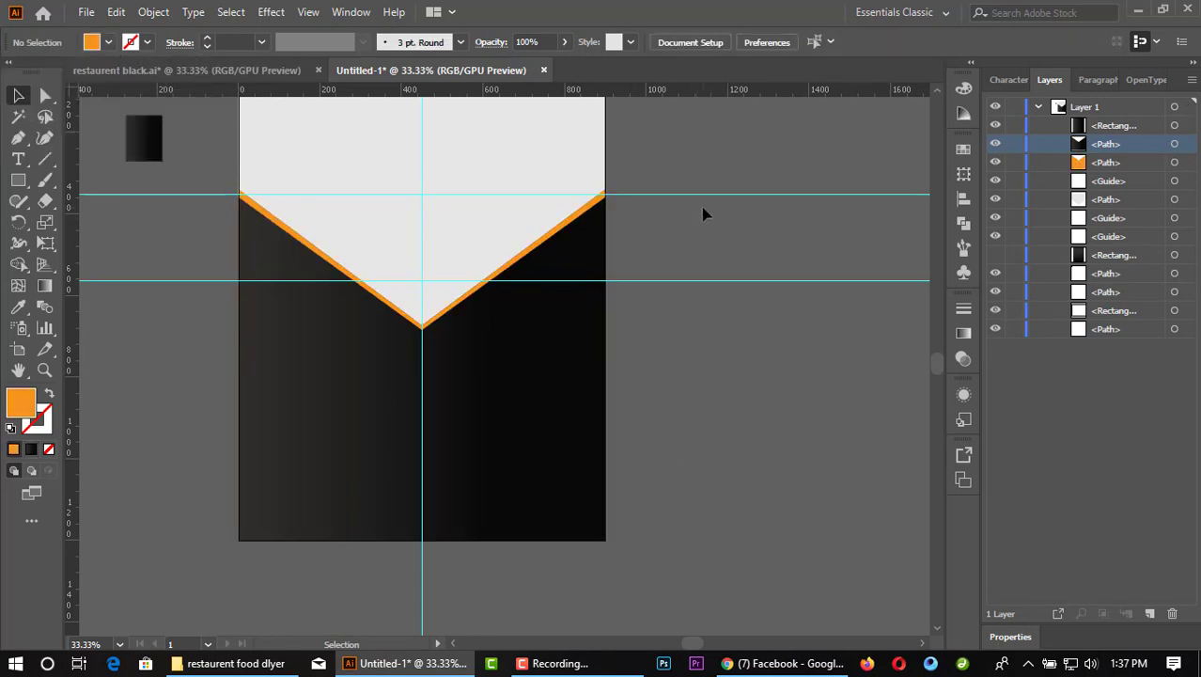
left_click(542, 180)
Step: Lock the light grey top shape in Layers
left_click(1015, 200)
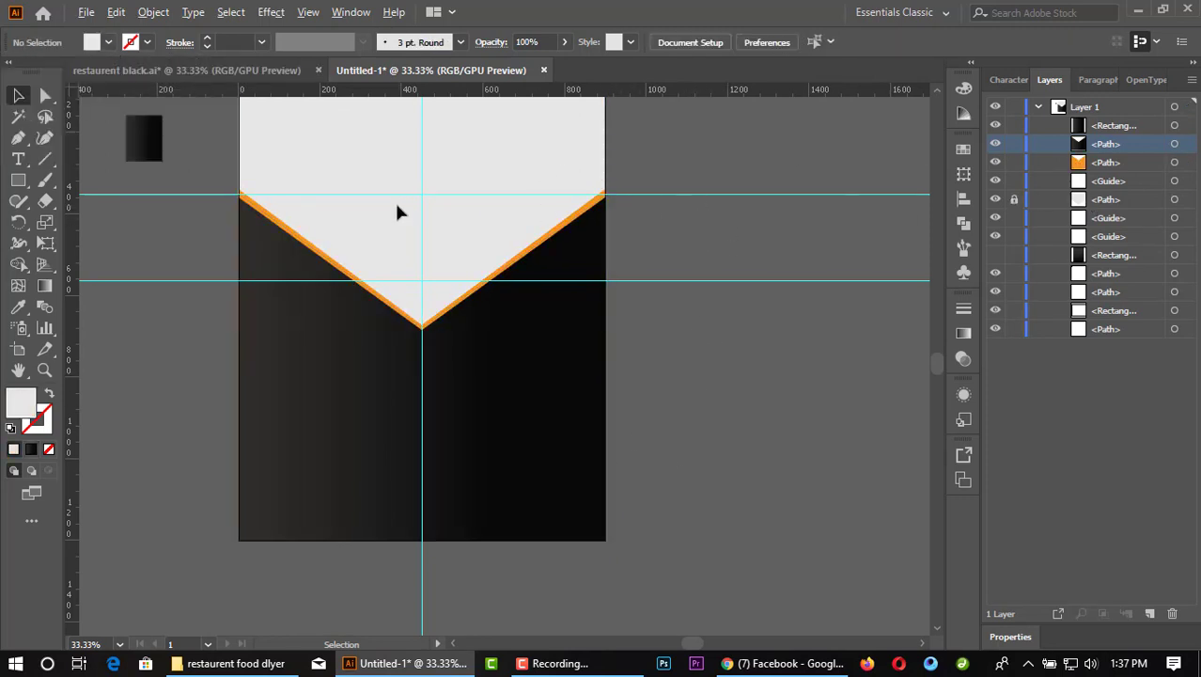
scroll(394, 200, "up", 2)
scroll(117, 239, "up", 2)
scroll(118, 174, "down", 1)
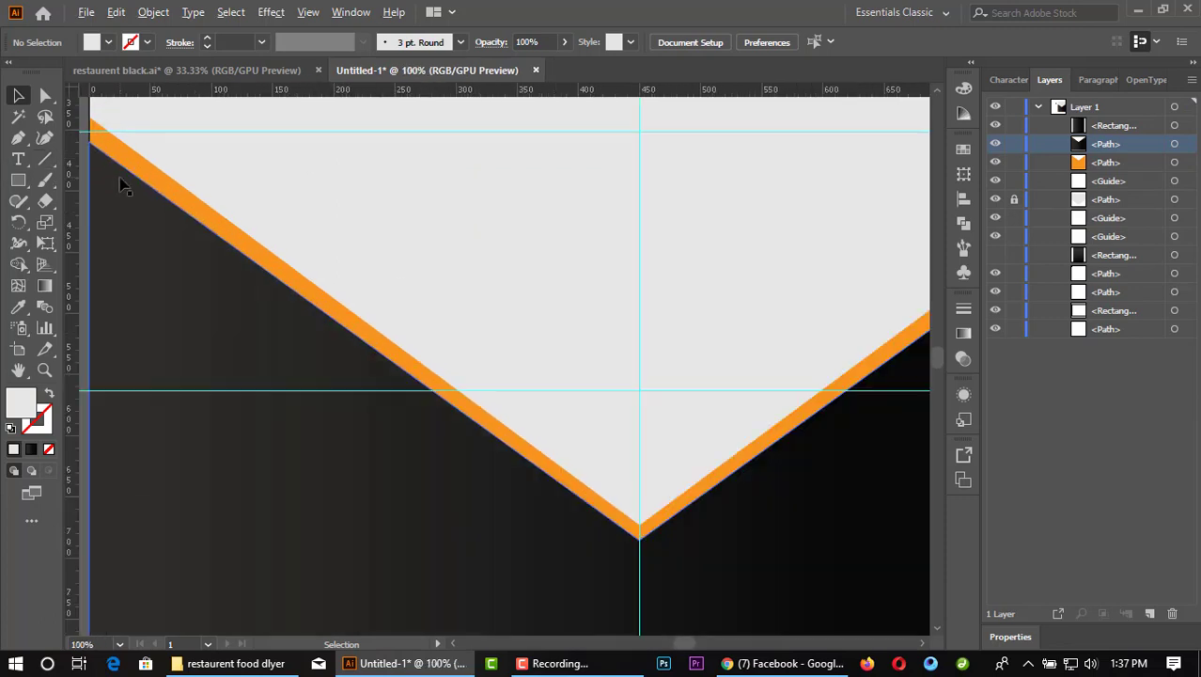
scroll(209, 164, "down", 1)
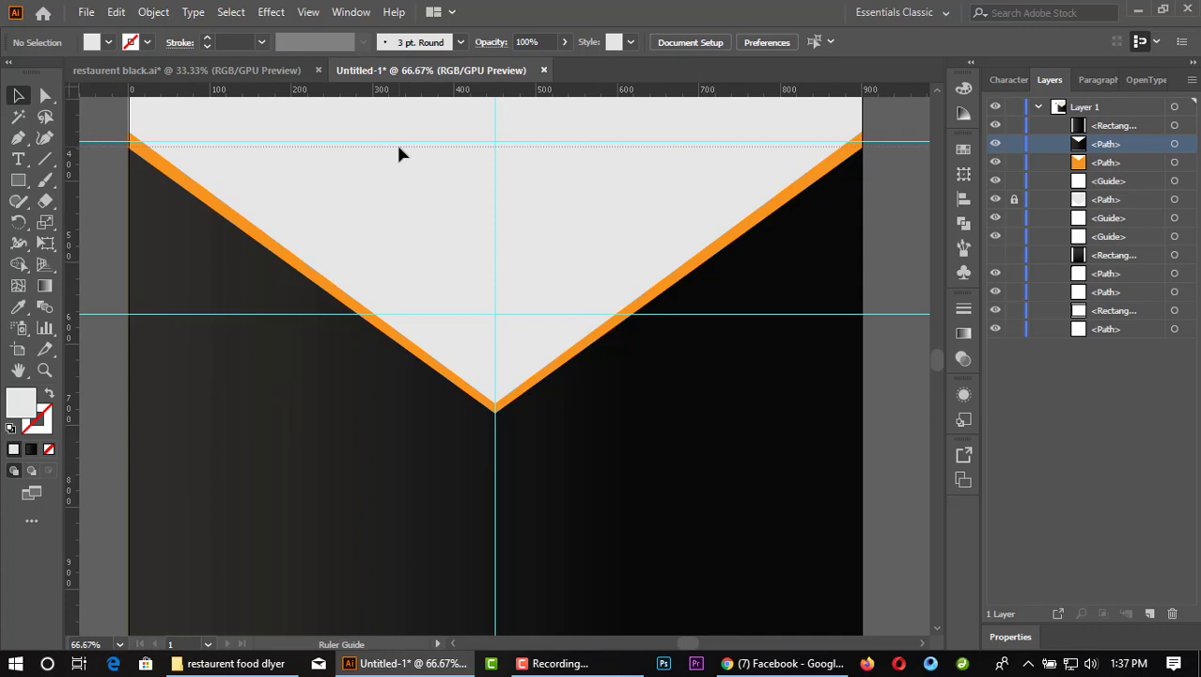
left_click(396, 145)
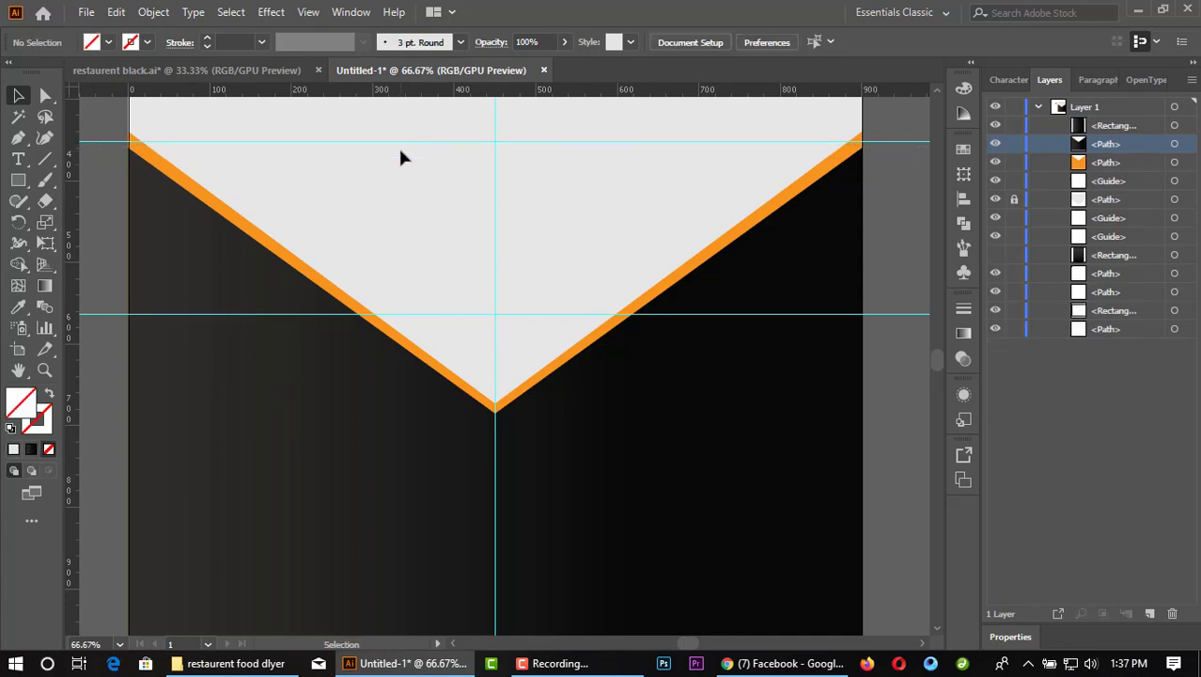
scroll(83, 188, "up", 1)
scroll(28, 136, "up", 1)
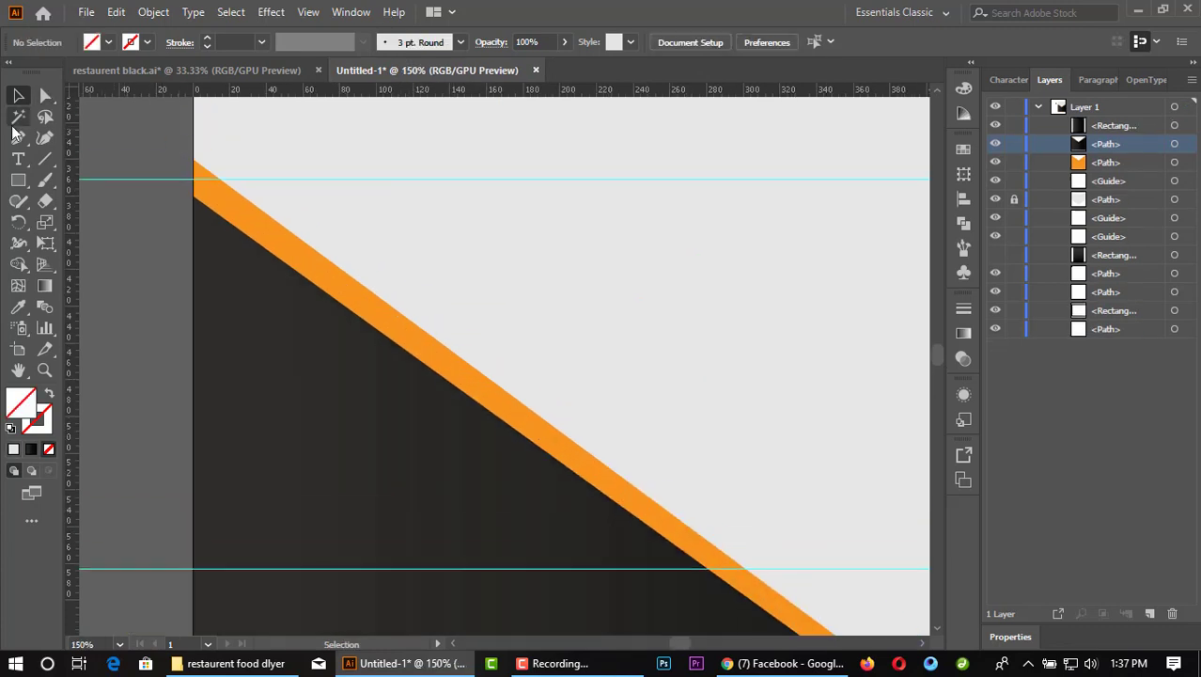
Step: Raise the dark path's anchors to thin the orange stripe, corner at 900 px, 360 px
left_click(195, 198)
left_click_drag(196, 201, 196, 198)
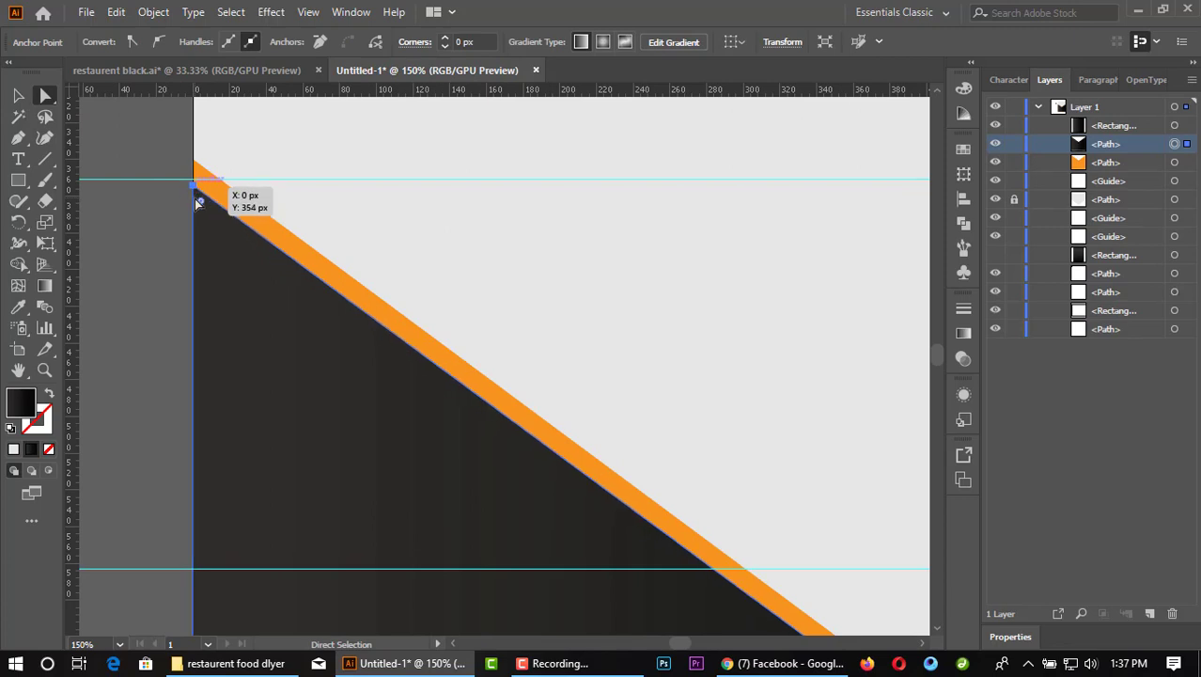
scroll(156, 217, "down", 2)
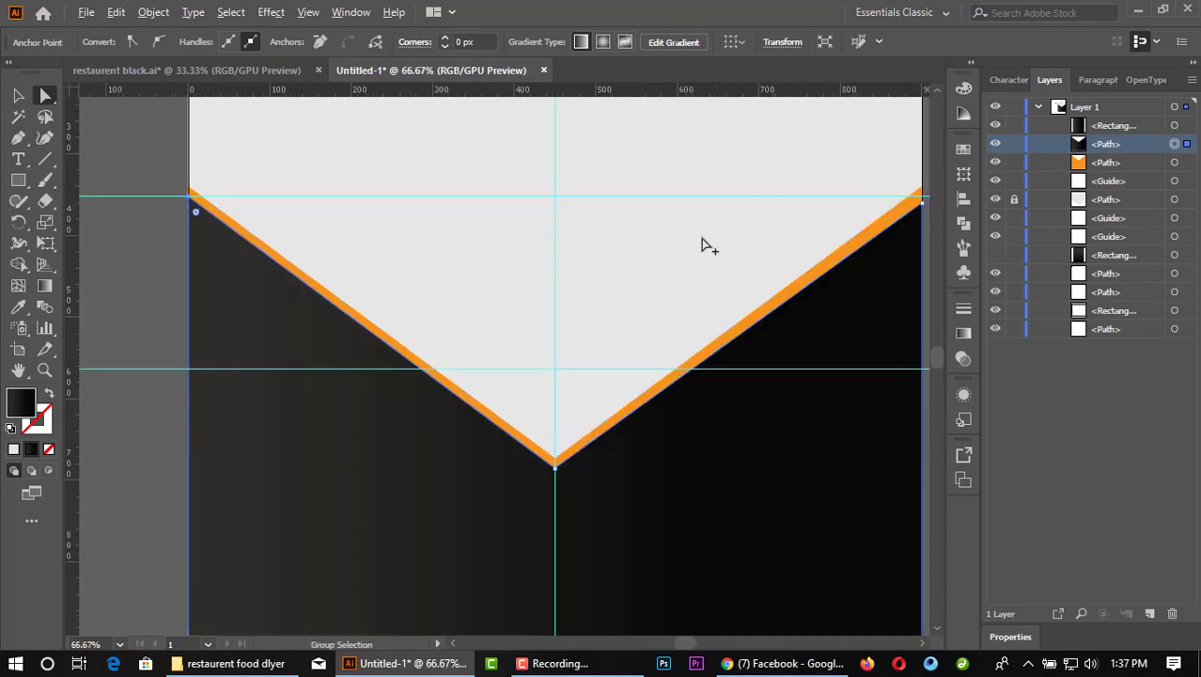
scroll(757, 282, "up", 4)
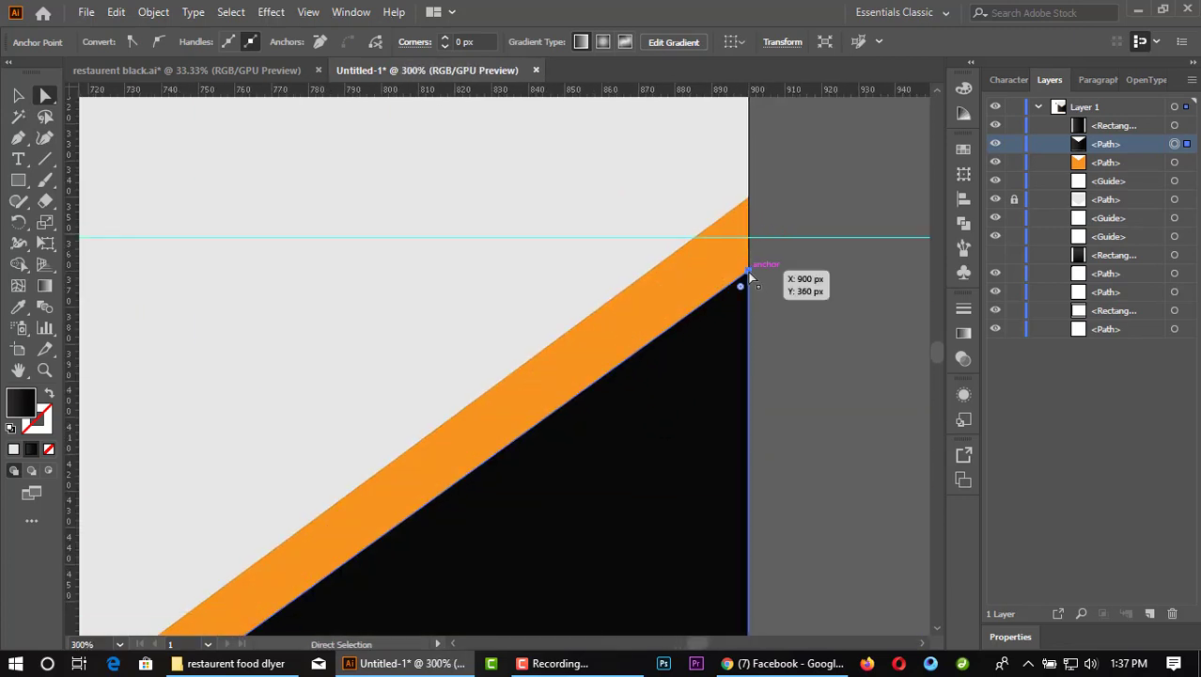
left_click_drag(749, 273, 748, 250)
scroll(752, 253, "down", 5)
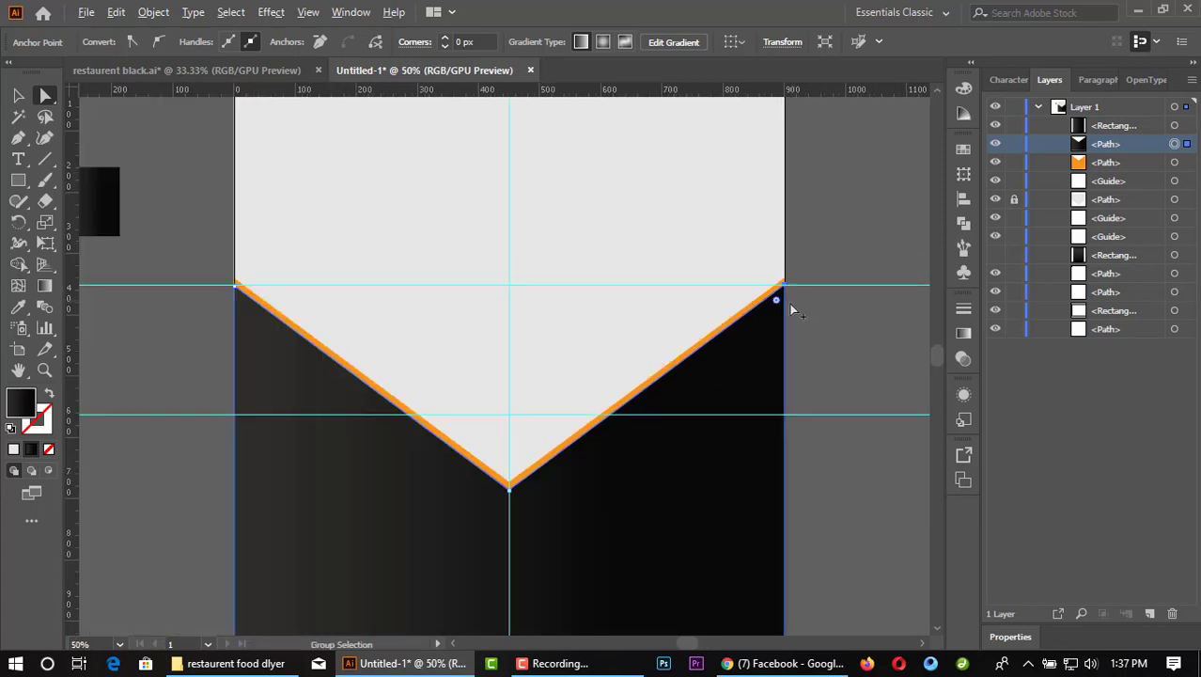
Step: Deselect and inspect the evenly thinned orange stripe
key("v")
key("ctrl+shift+a")
scroll(141, 139, "down", 1)
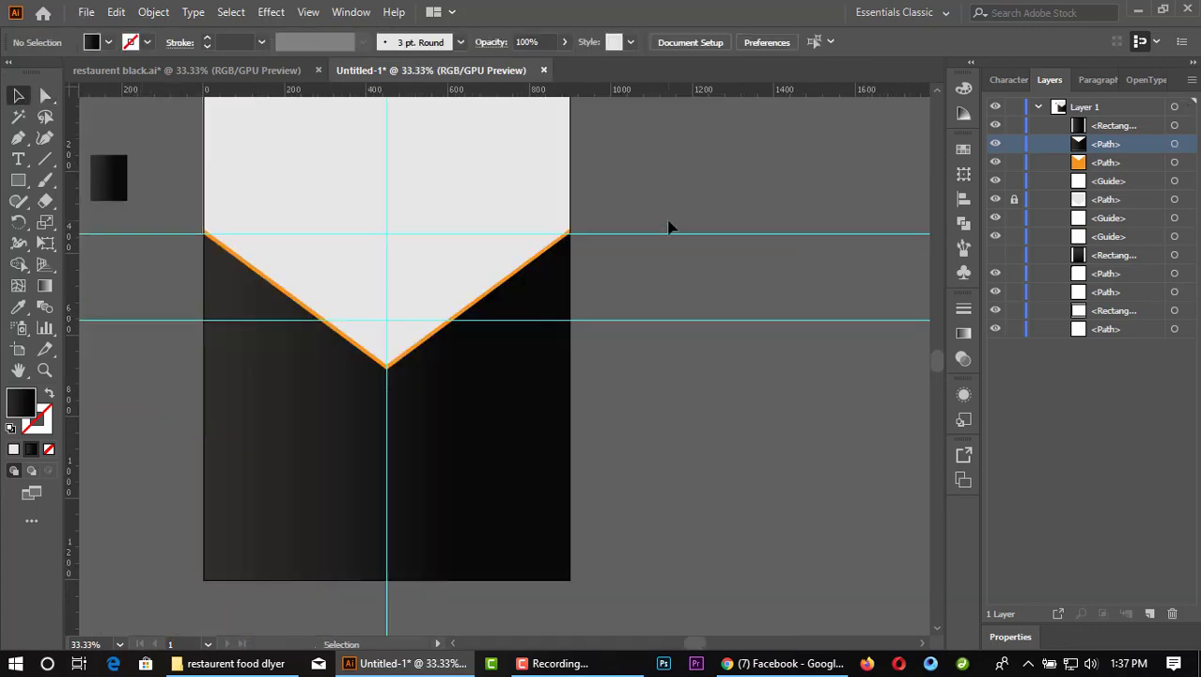
scroll(362, 405, "down", 1)
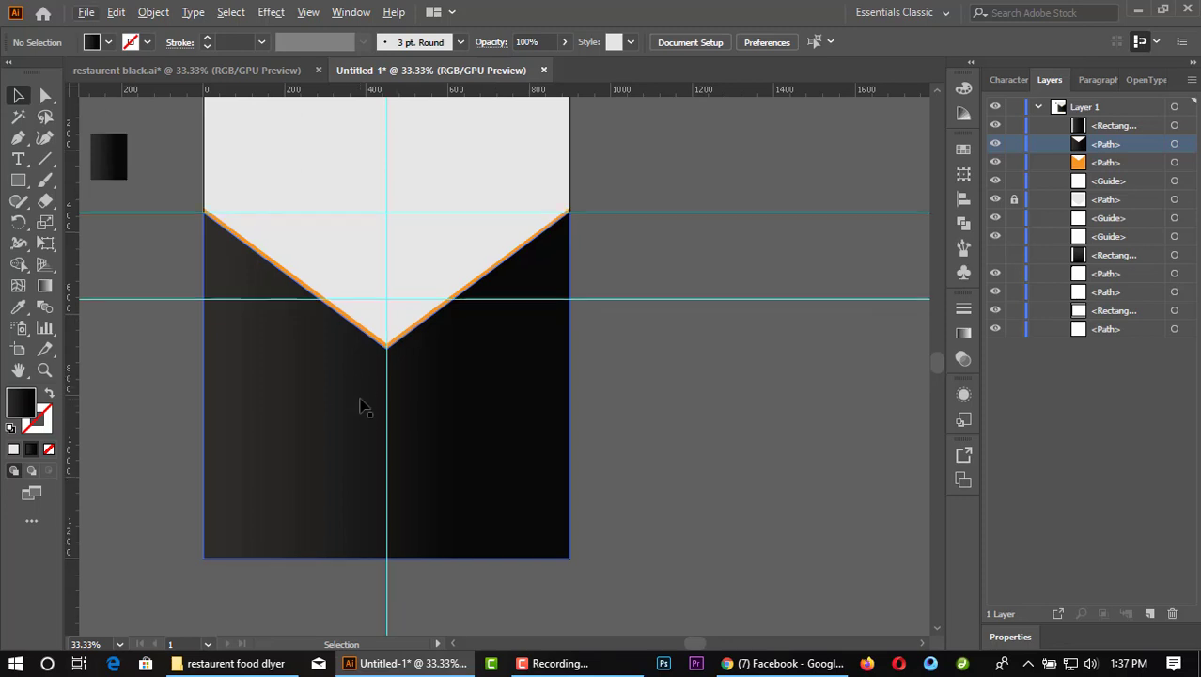
scroll(367, 392, "up", 3)
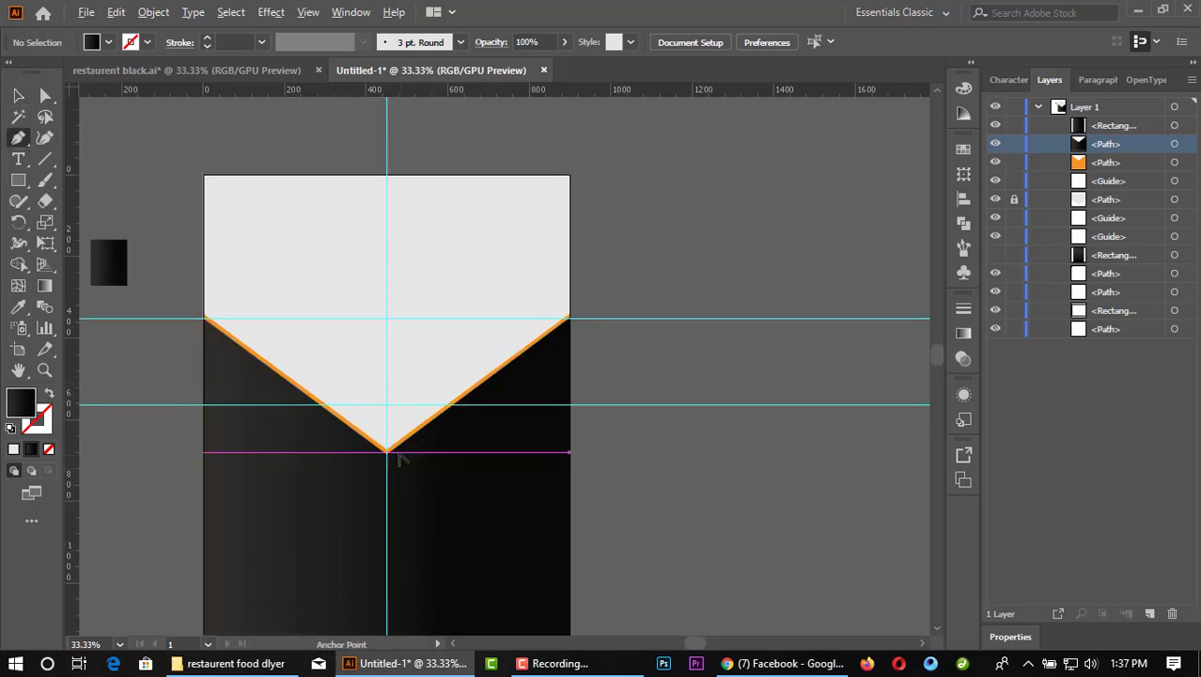
scroll(400, 458, "up", 2)
scroll(482, 429, "down", 1)
scroll(266, 277, "down", 1)
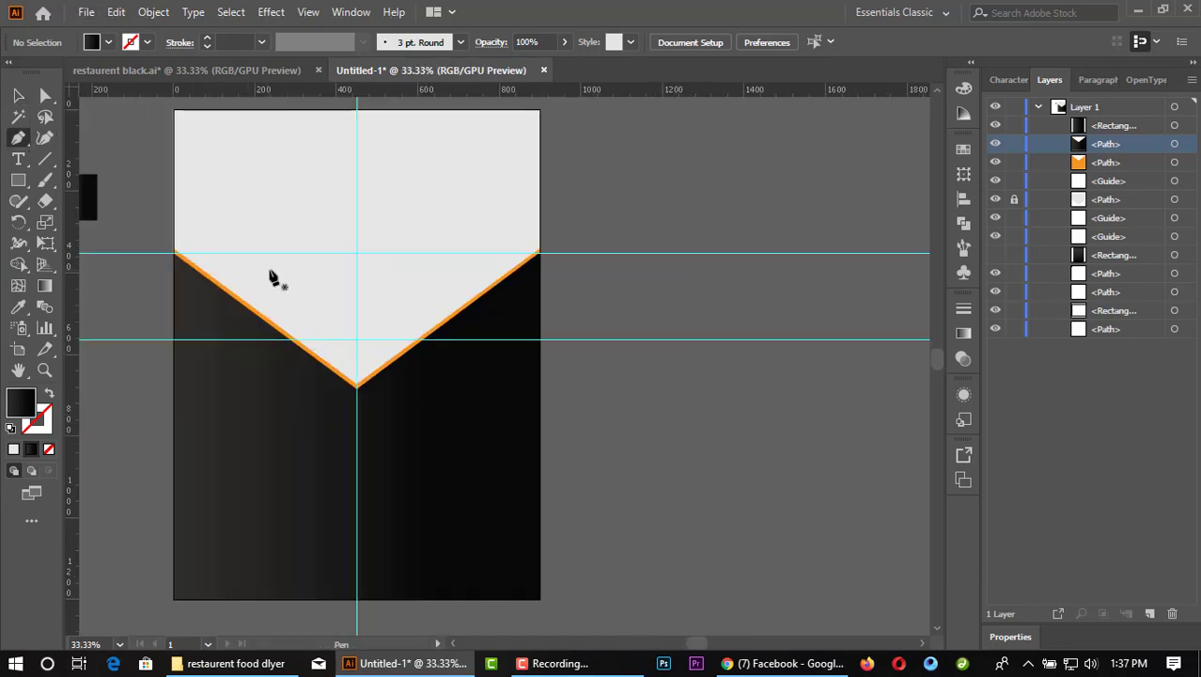
scroll(268, 274, "up", 2)
scroll(265, 268, "up", 1)
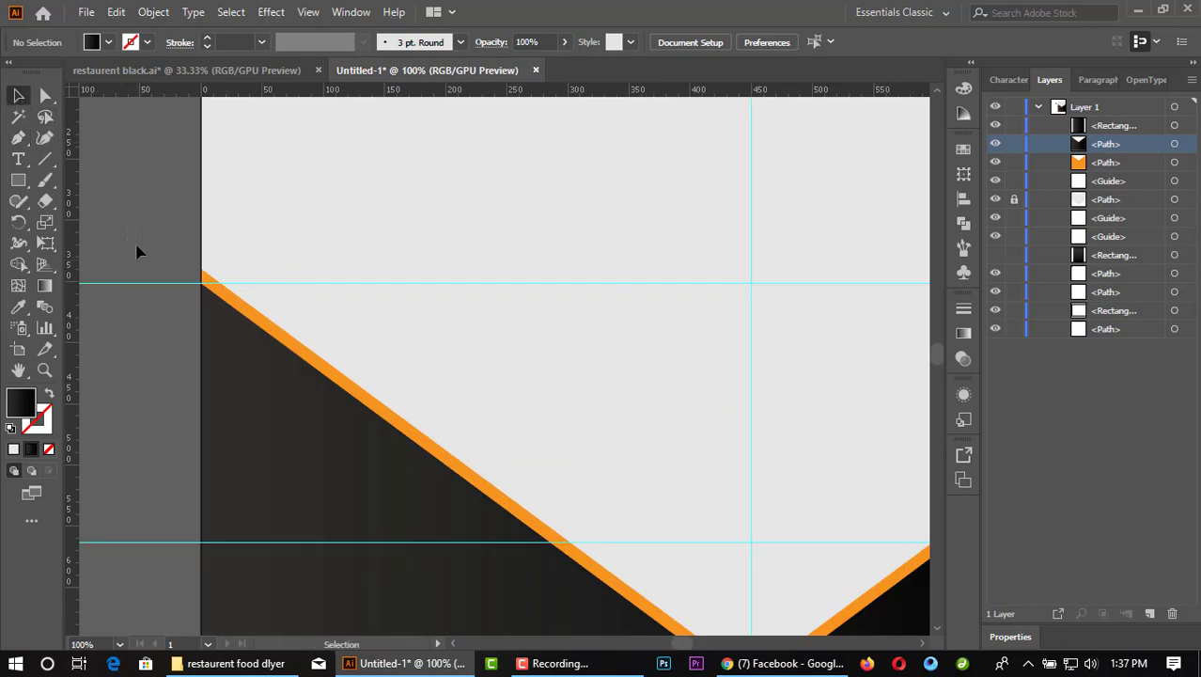
Step: Place a copy of the horizontal guide just above the V's top corners
mouse_move(171, 283)
left_mouse_down()
mouse_move(171, 238)
mouse_move(158, 238)
left_mouse_up()
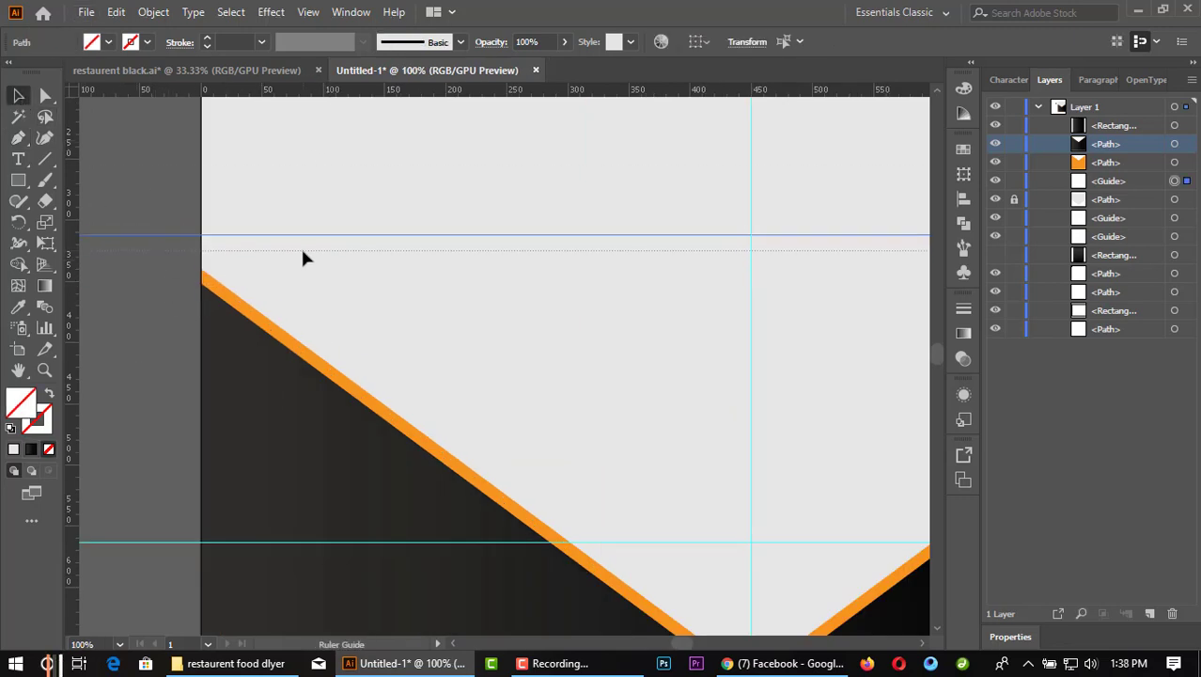
left_click_drag(303, 257, 287, 250)
scroll(288, 250, "down", 1)
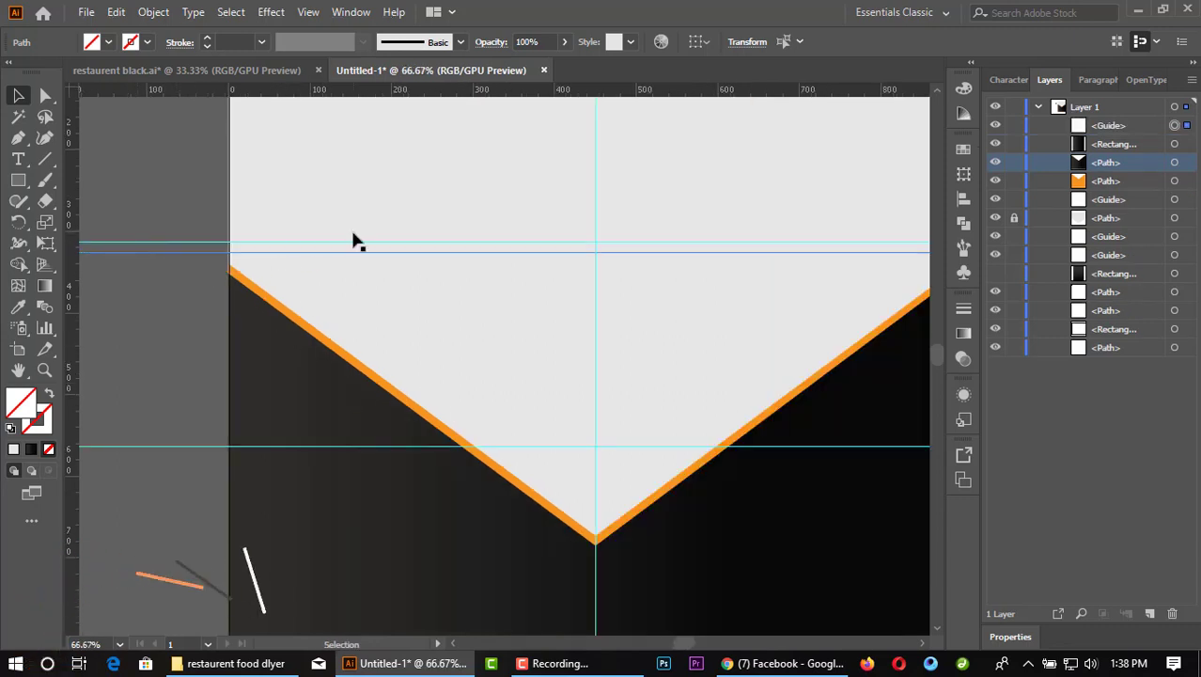
Step: Draw a V-shaped stripe path with the Pen tool along the top of the orange stripe
key("p")
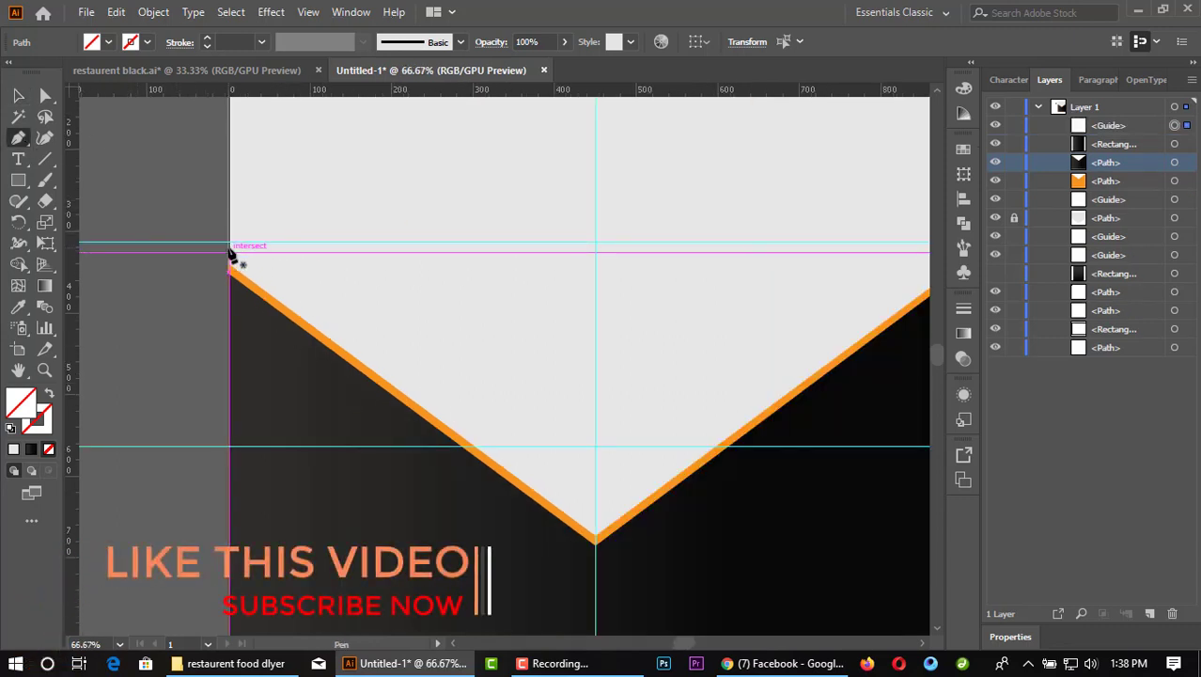
scroll(234, 260, "up", 2)
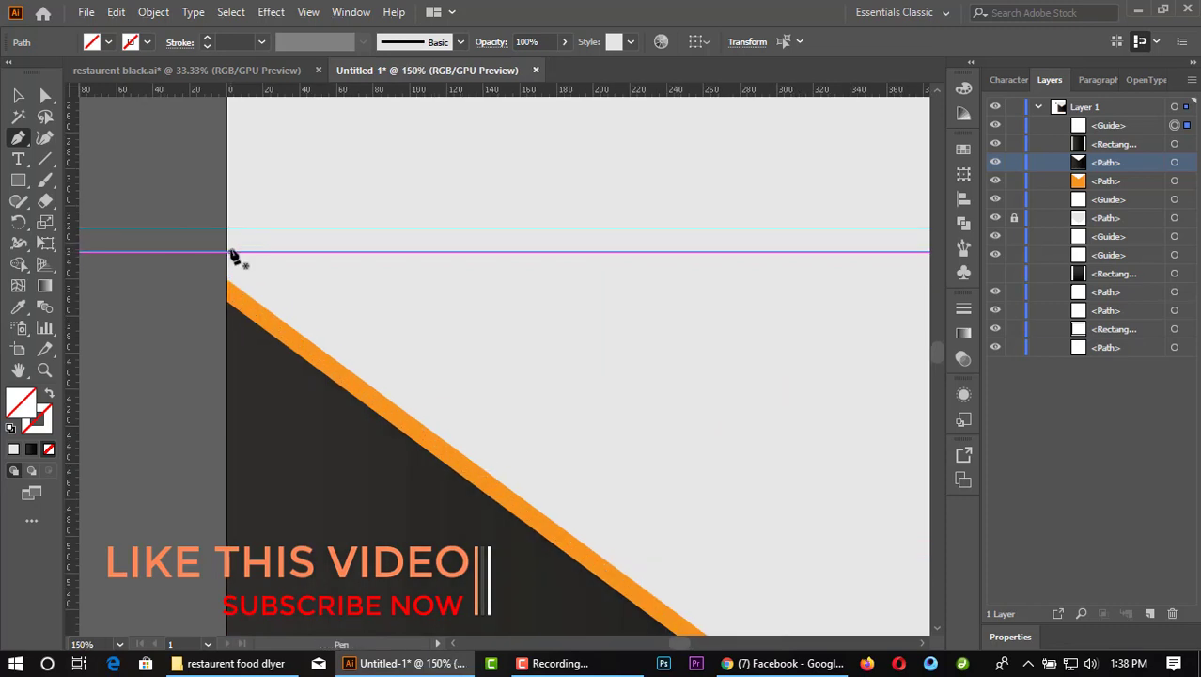
left_click_drag(228, 251, 230, 259)
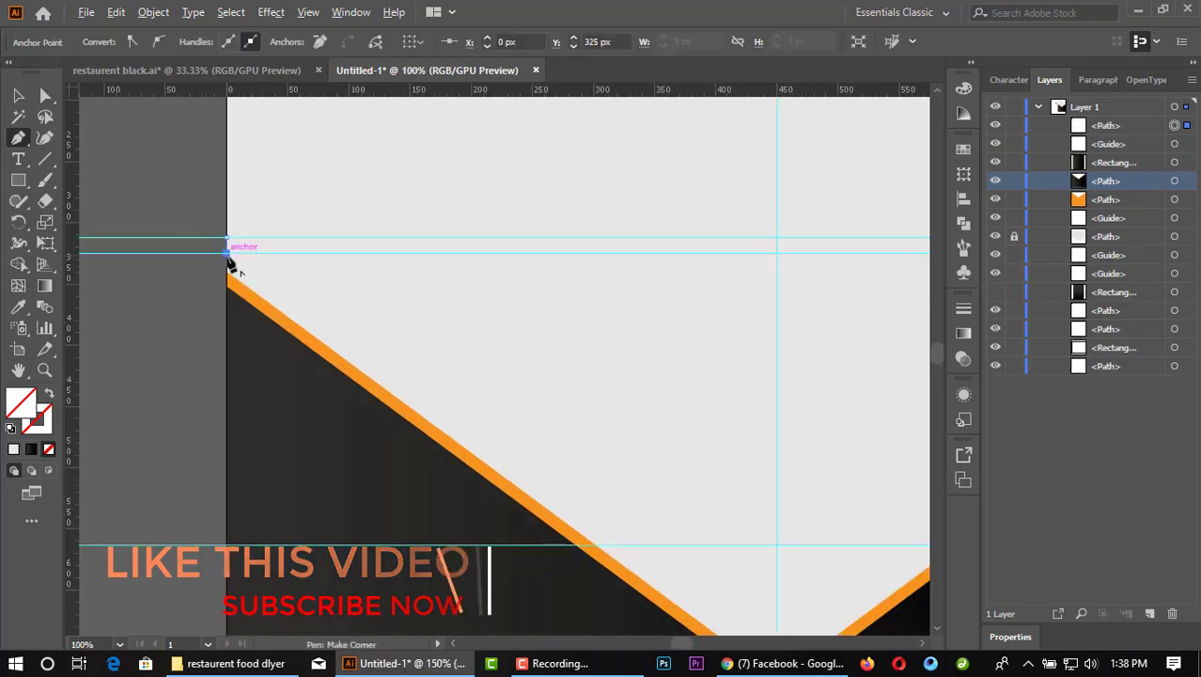
scroll(228, 253, "down", 3)
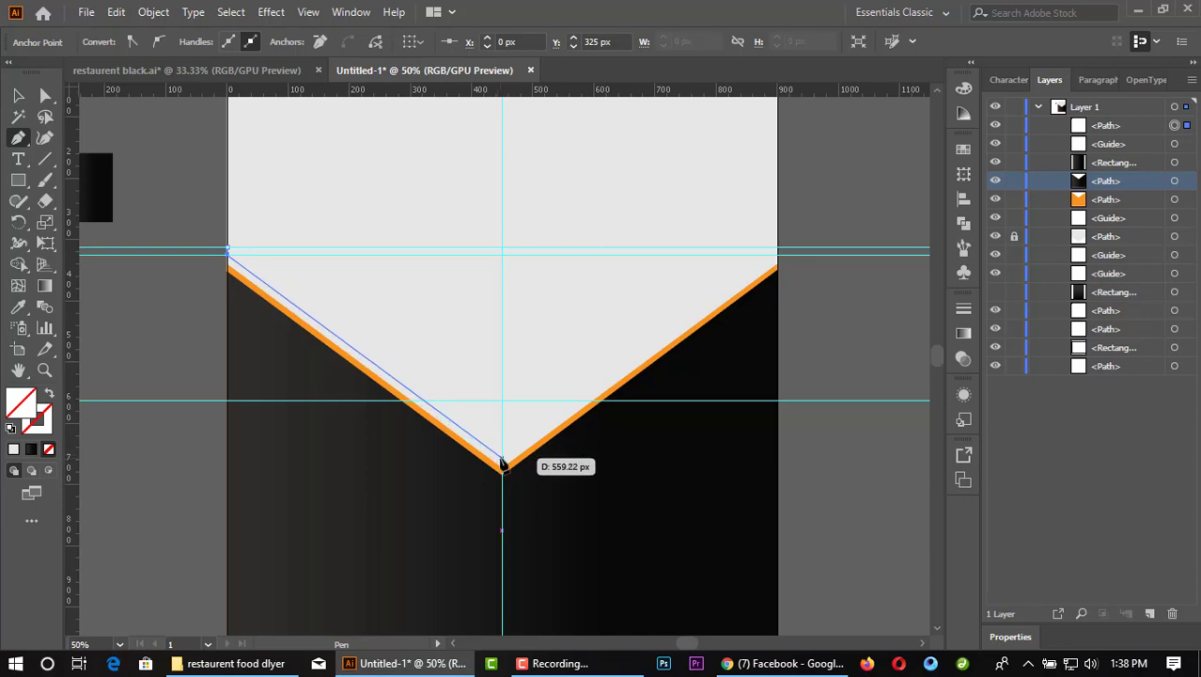
left_click(502, 461)
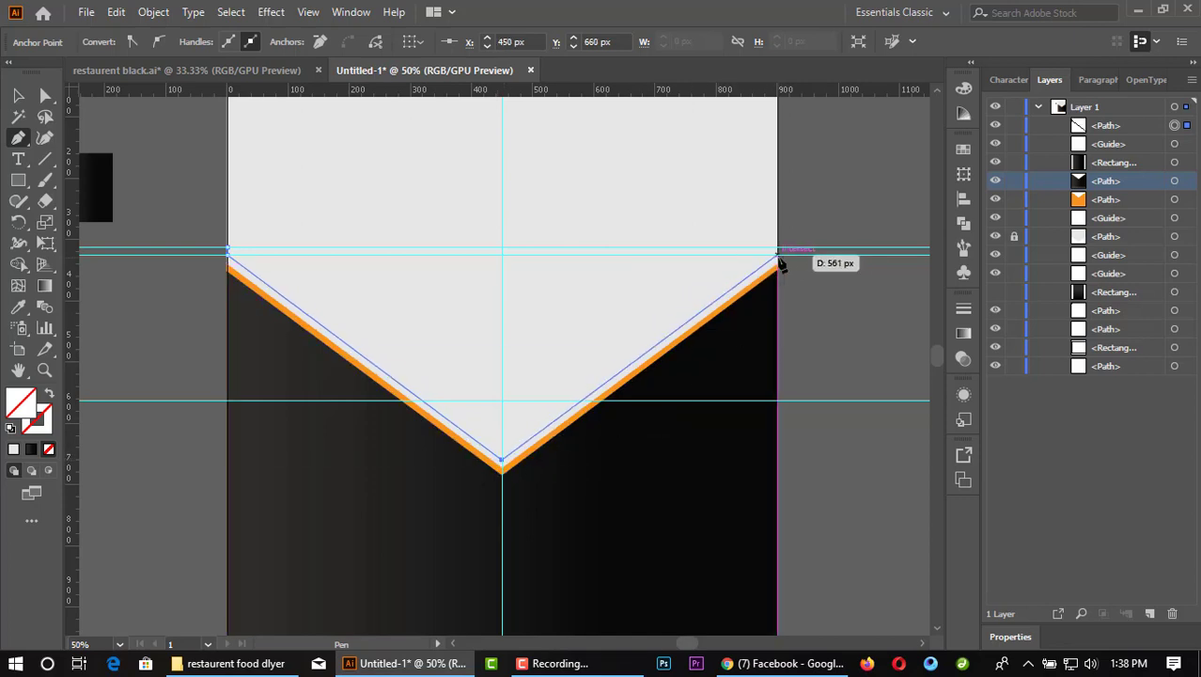
left_click(777, 255)
scroll(498, 453, "up", 1)
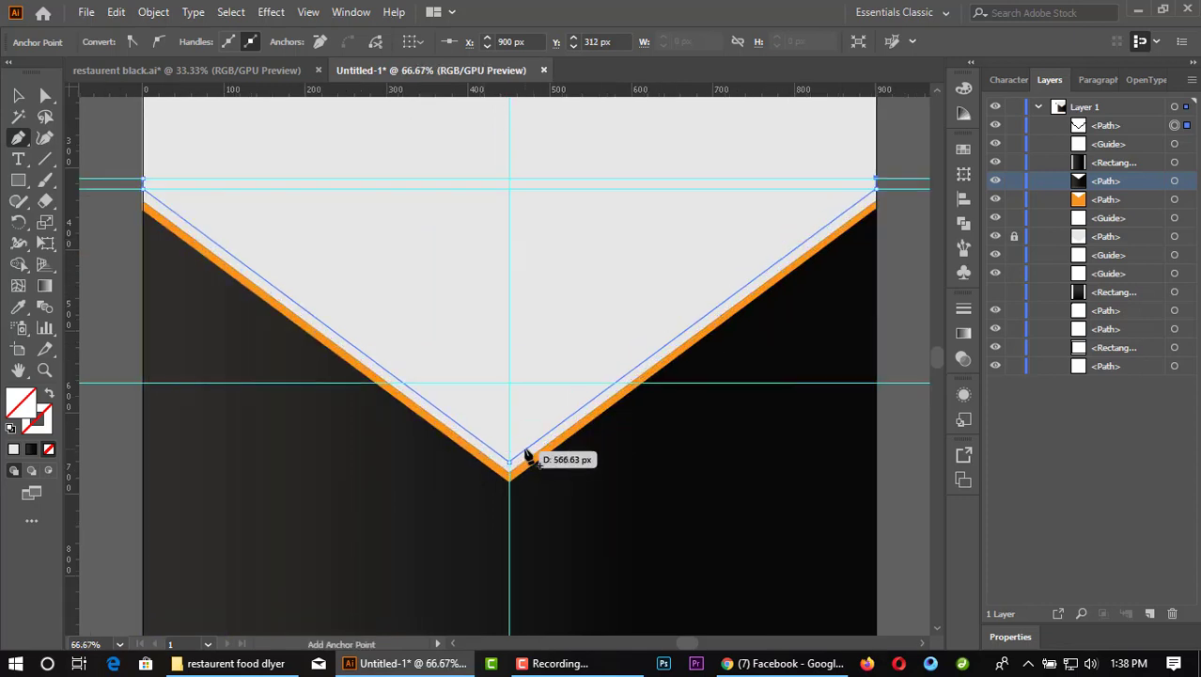
left_click(507, 452)
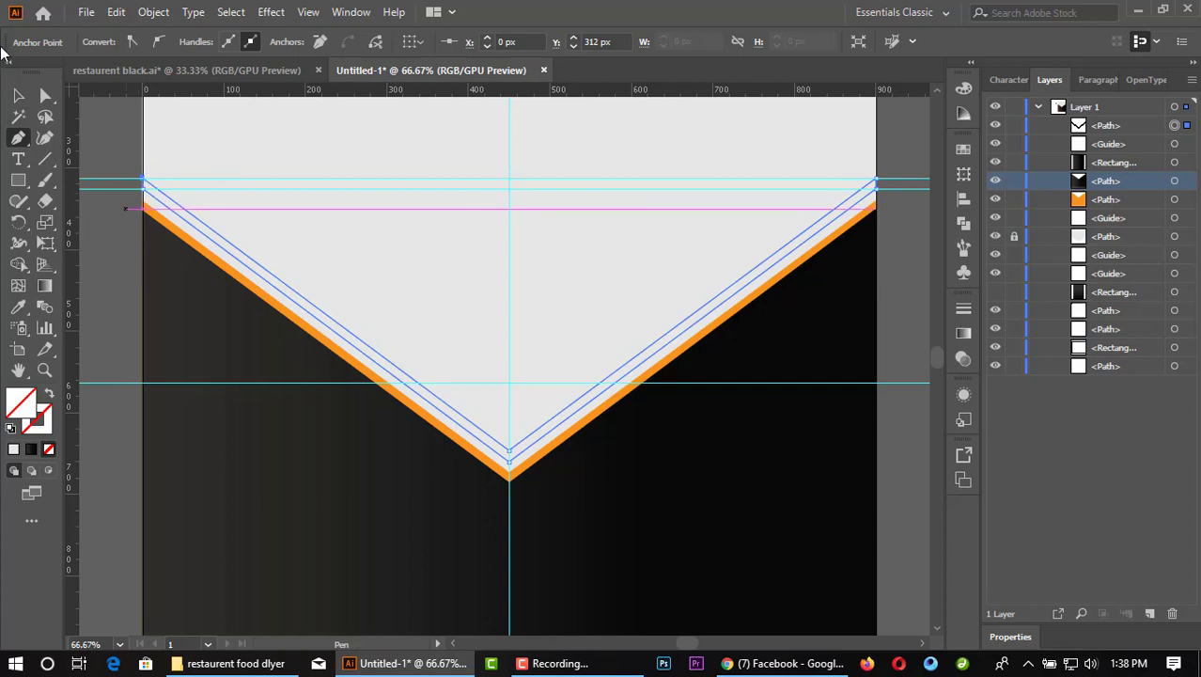
left_click(13, 91)
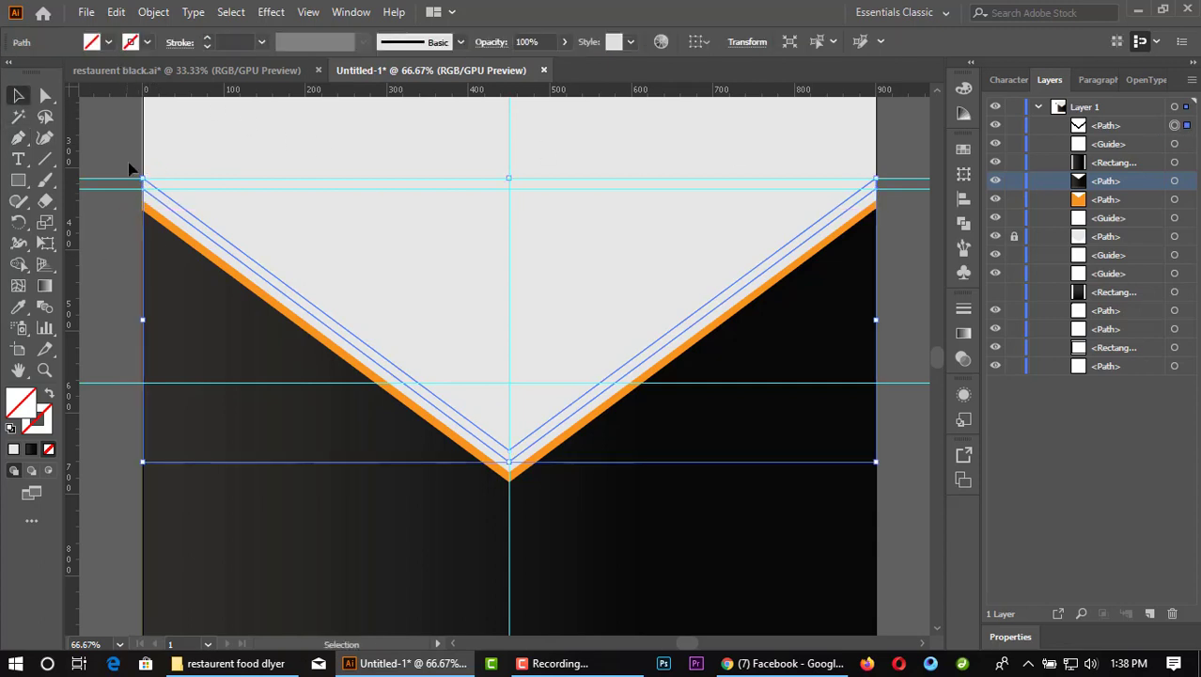
Step: Fill the new V stripe with white from the Swatches
left_click(107, 43)
left_click(37, 73)
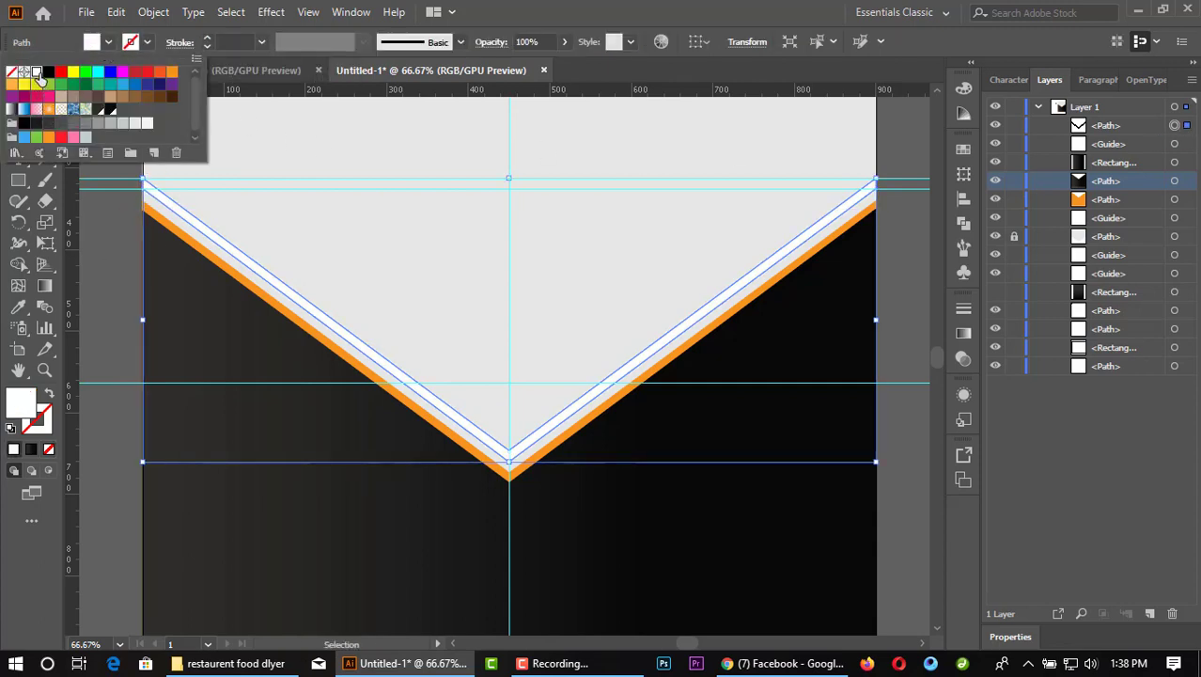
left_click(276, 196)
scroll(277, 195, "down", 2)
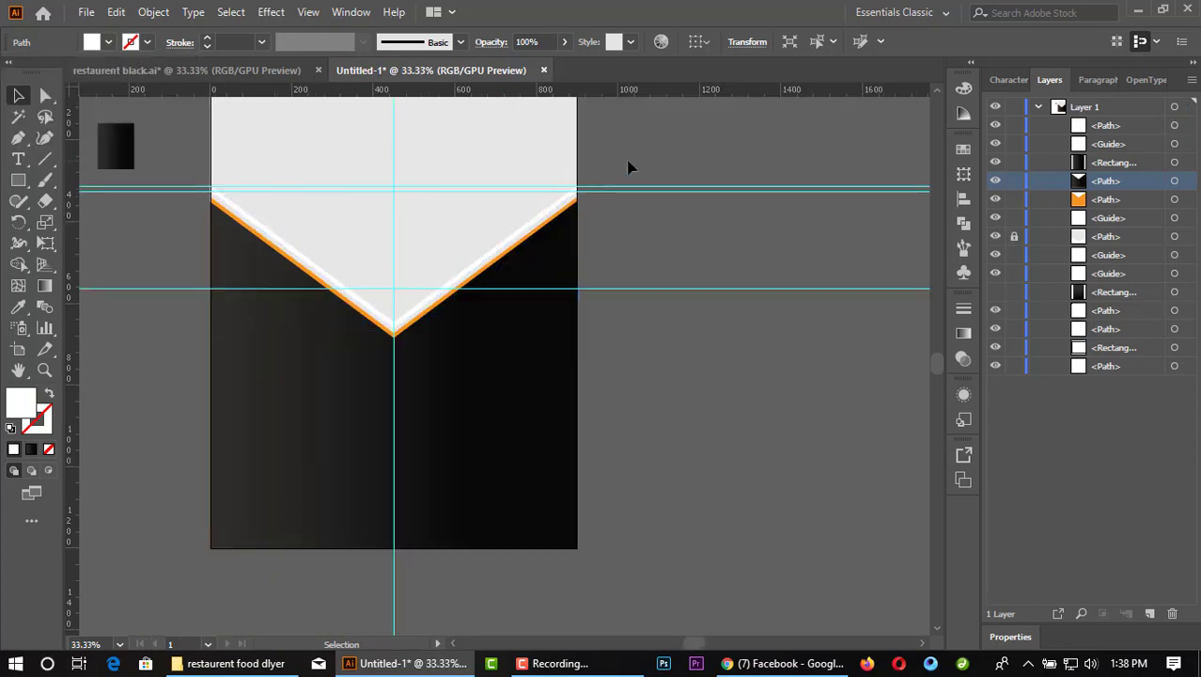
left_click(627, 166)
Step: Delete the horizontal guides near the V's top and the lower one
scroll(329, 279, "up", 1)
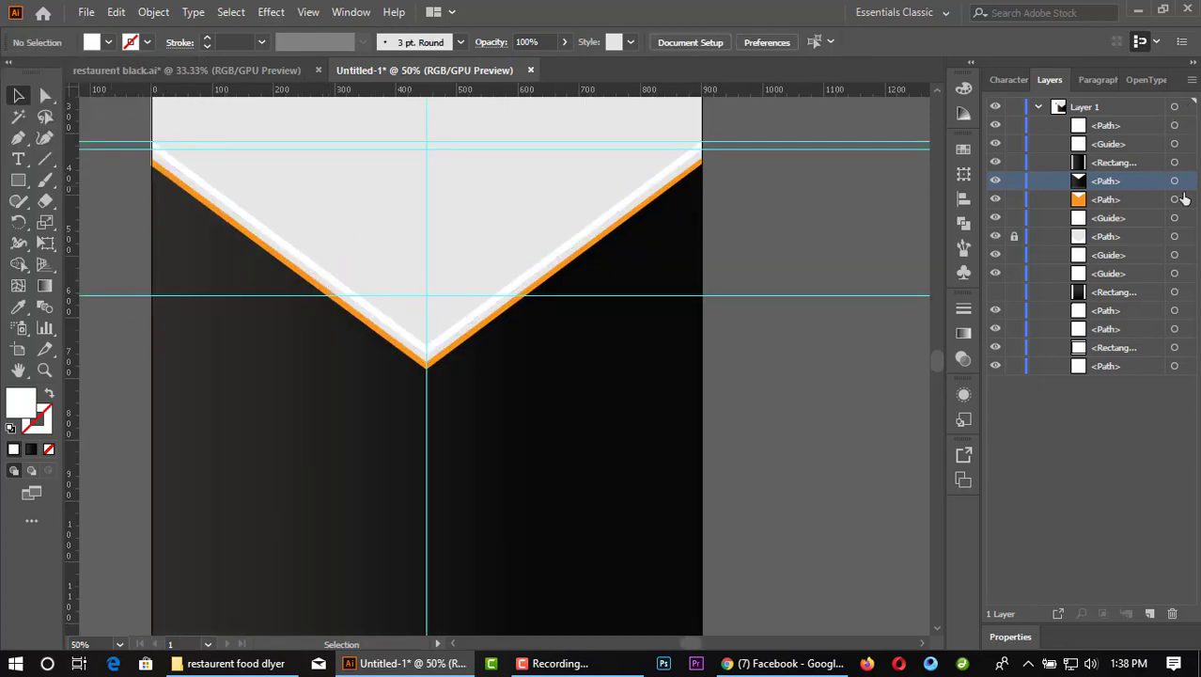
scroll(752, 263, "down", 1, "alt")
scroll(653, 236, "up", 3)
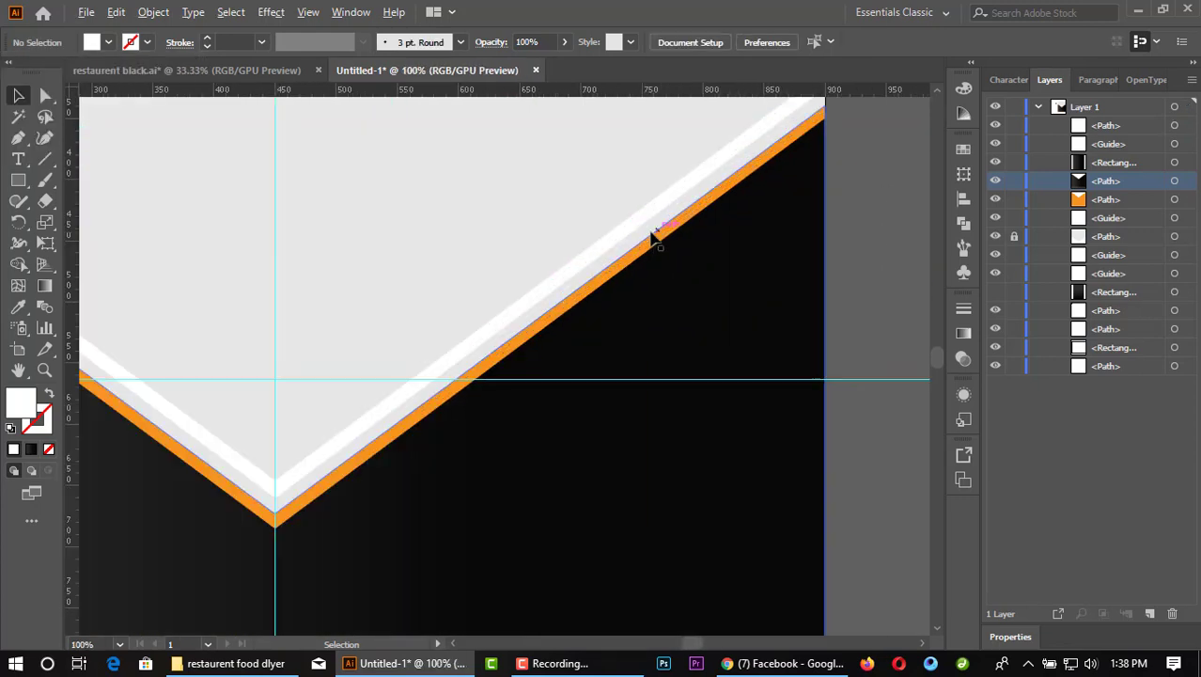
scroll(638, 241, "down", 1)
scroll(818, 255, "down", 3)
left_click(874, 203)
key("Delete")
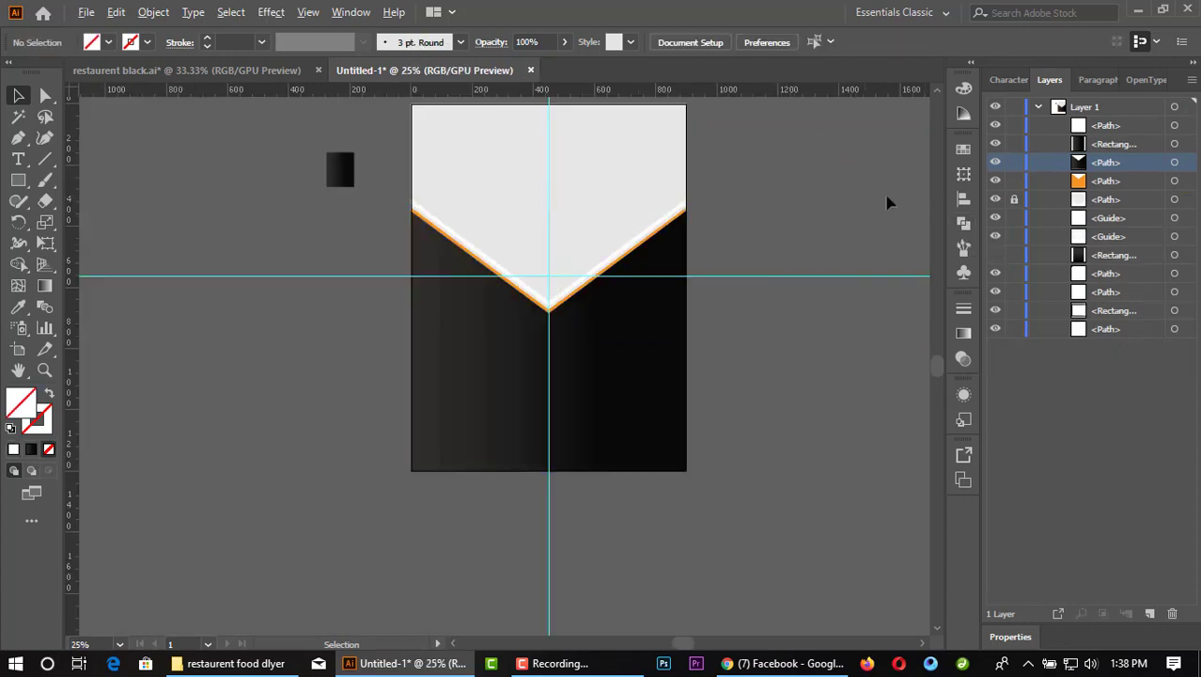
left_click(760, 276)
key("Delete")
scroll(503, 282, "up", 3, "alt")
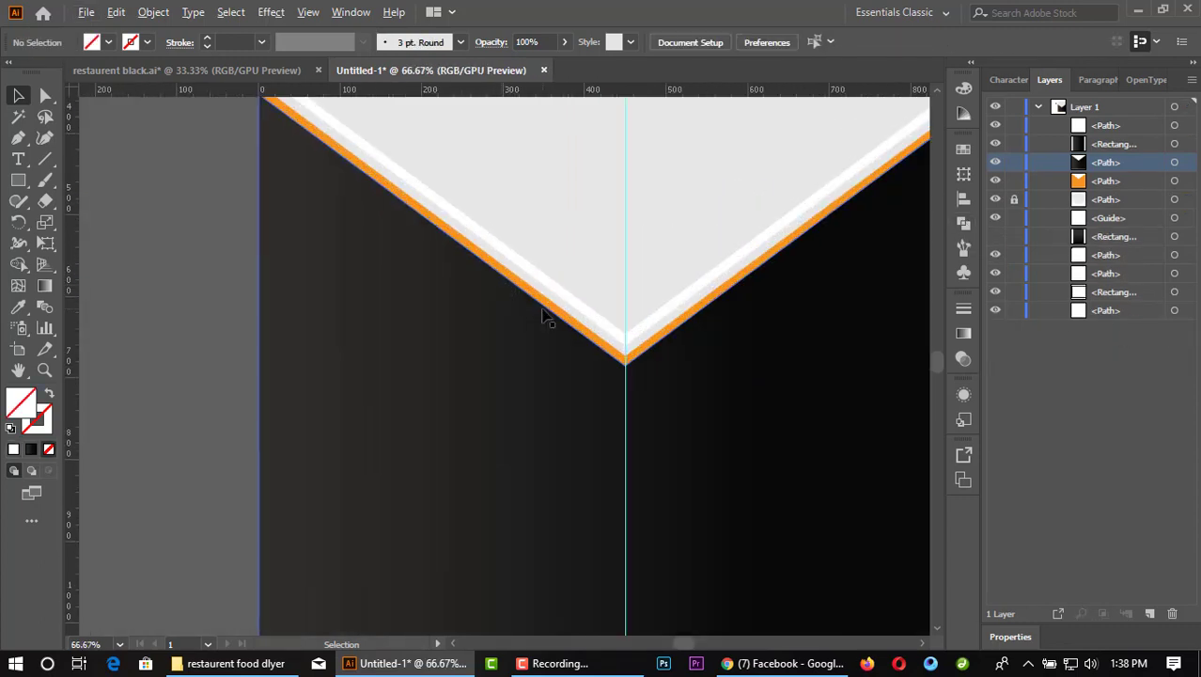
scroll(543, 317, "down", 1, "alt")
scroll(545, 335, "up", 1, "alt")
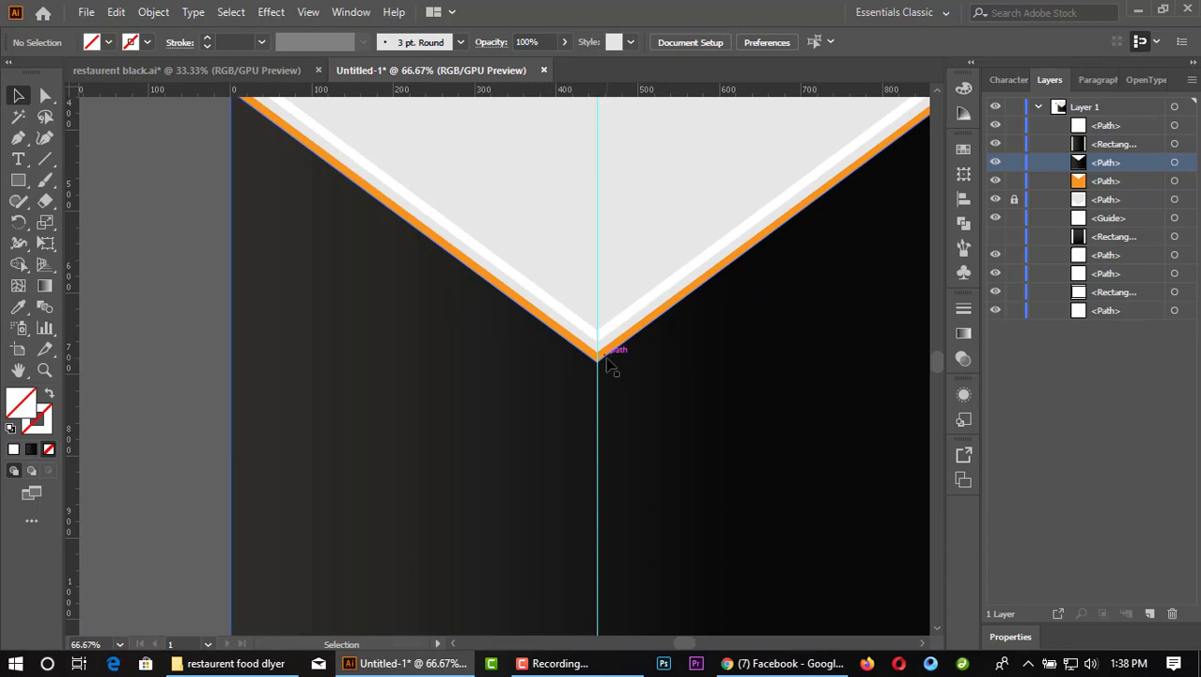
Step: Nudge the orange stripe up and move the white stripe down against it
left_click(571, 329)
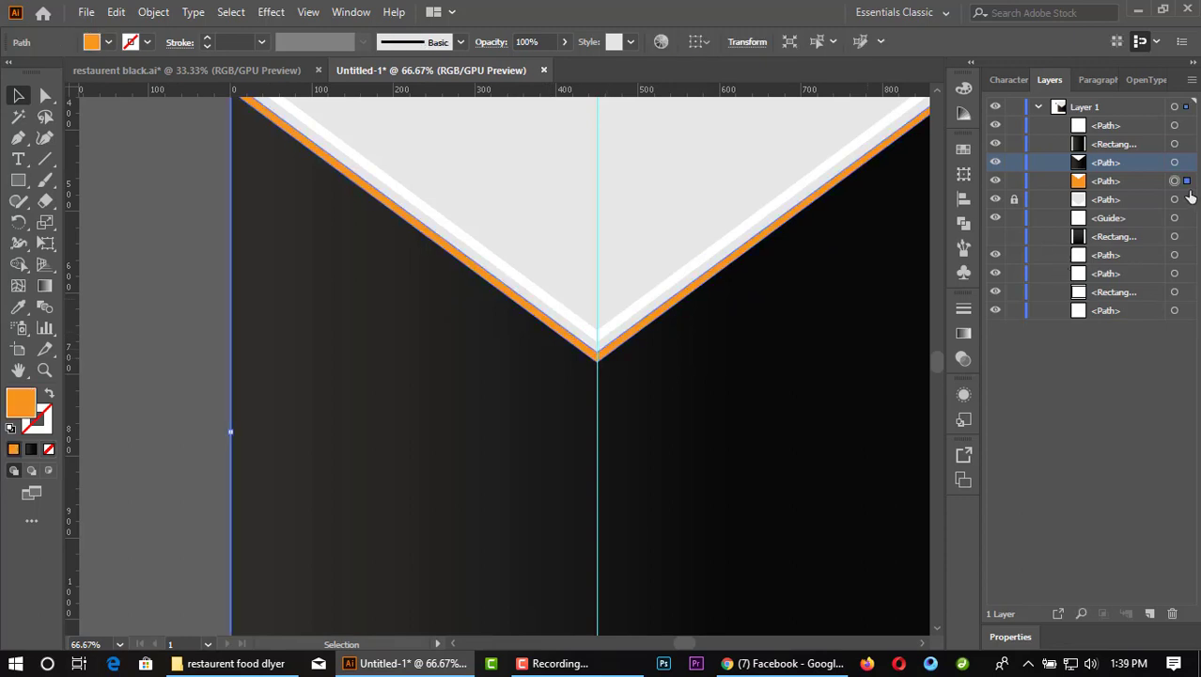
key("Up")
key("Up")
key("Up")
key("Up")
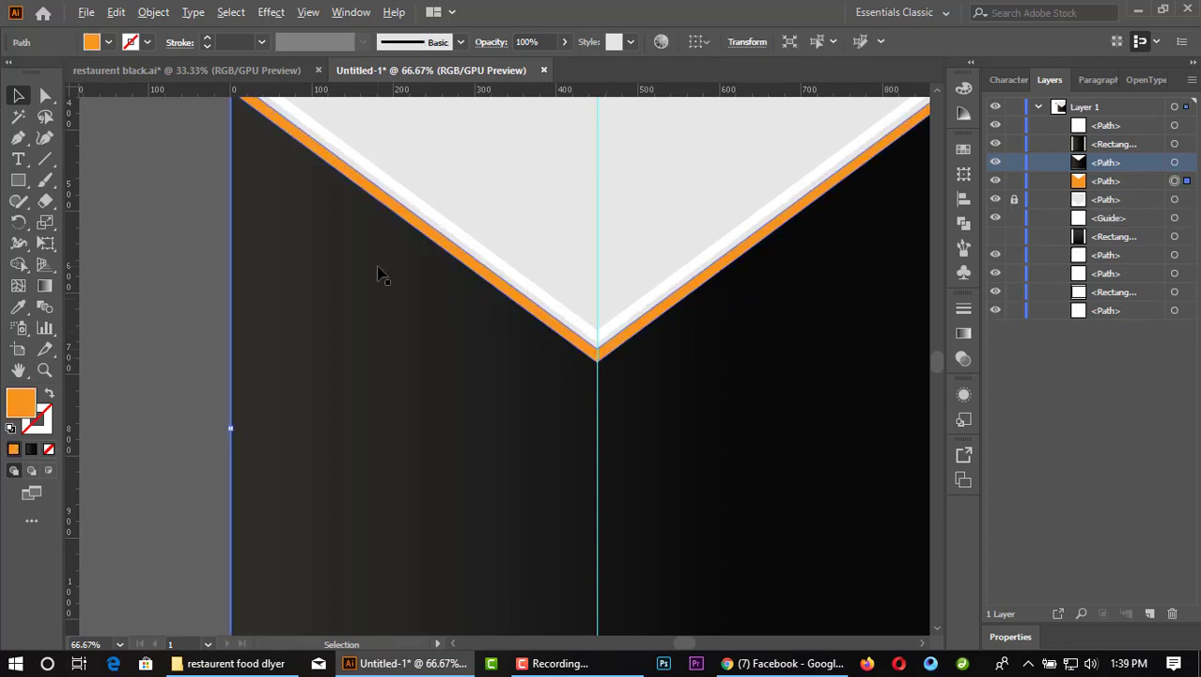
scroll(378, 268, "down", 1, "alt")
left_click(842, 169)
left_click(806, 131)
left_click_drag(806, 132, 810, 120)
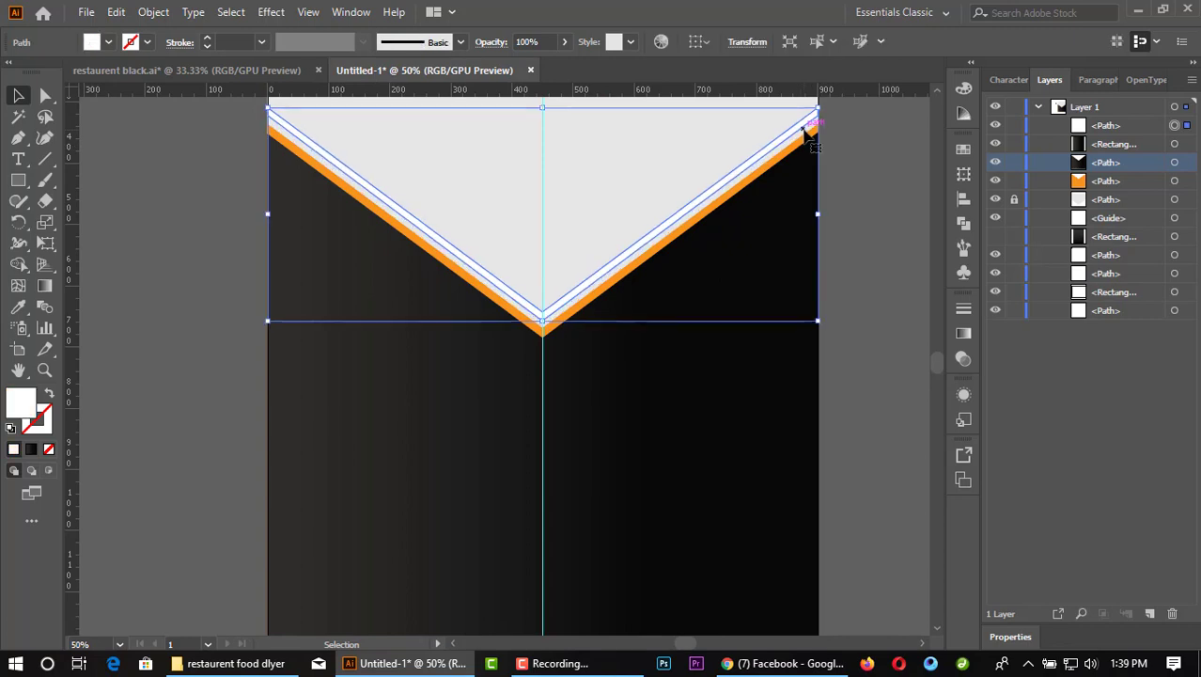
left_click(891, 160)
scroll(889, 141, "down", 1, "alt")
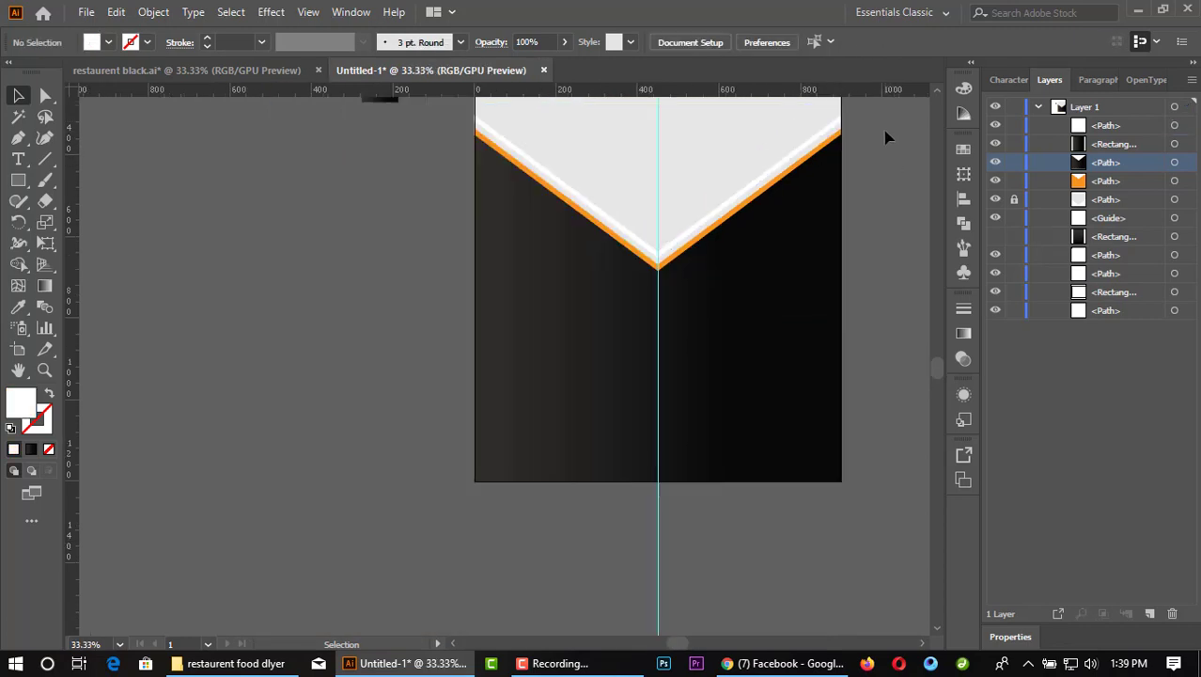
scroll(865, 159, "up", 2, "alt")
scroll(712, 274, "up", 2, "alt")
Step: Lower the white stripe's top-right and top-left corner anchors slightly
left_click(631, 247)
scroll(632, 247, "down", 1, "alt")
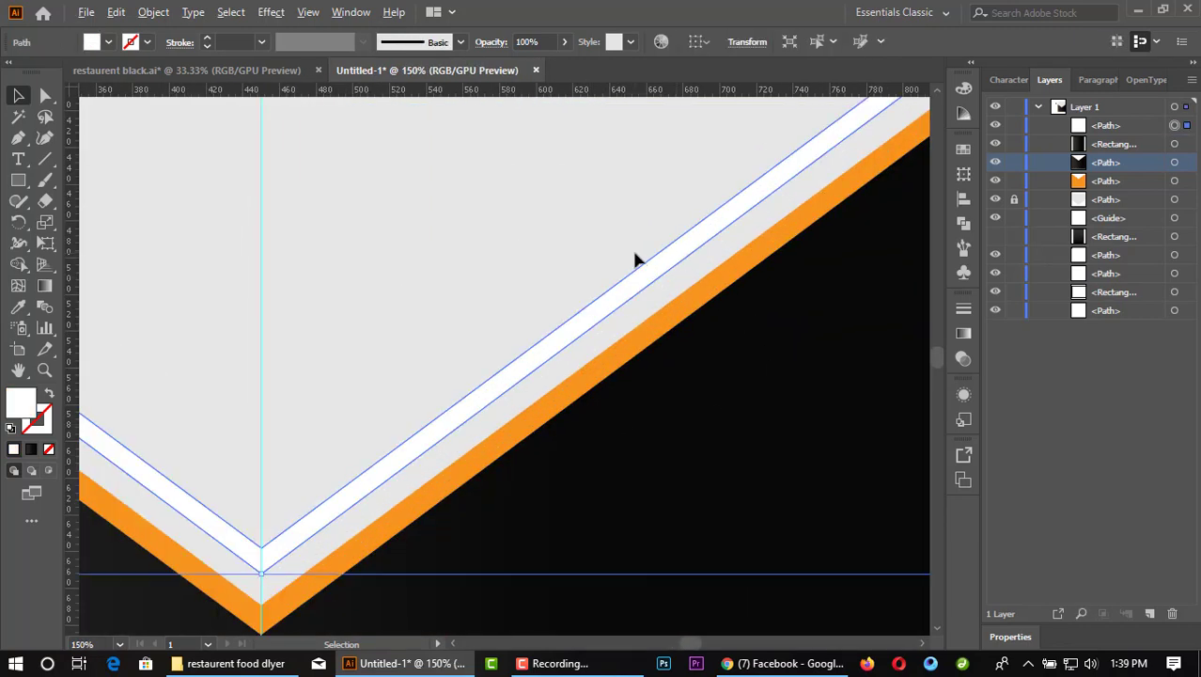
scroll(545, 280, "down", 2, "alt")
scroll(739, 170, "up", 4, "alt")
scroll(739, 170, "up", 2, "alt")
key("a")
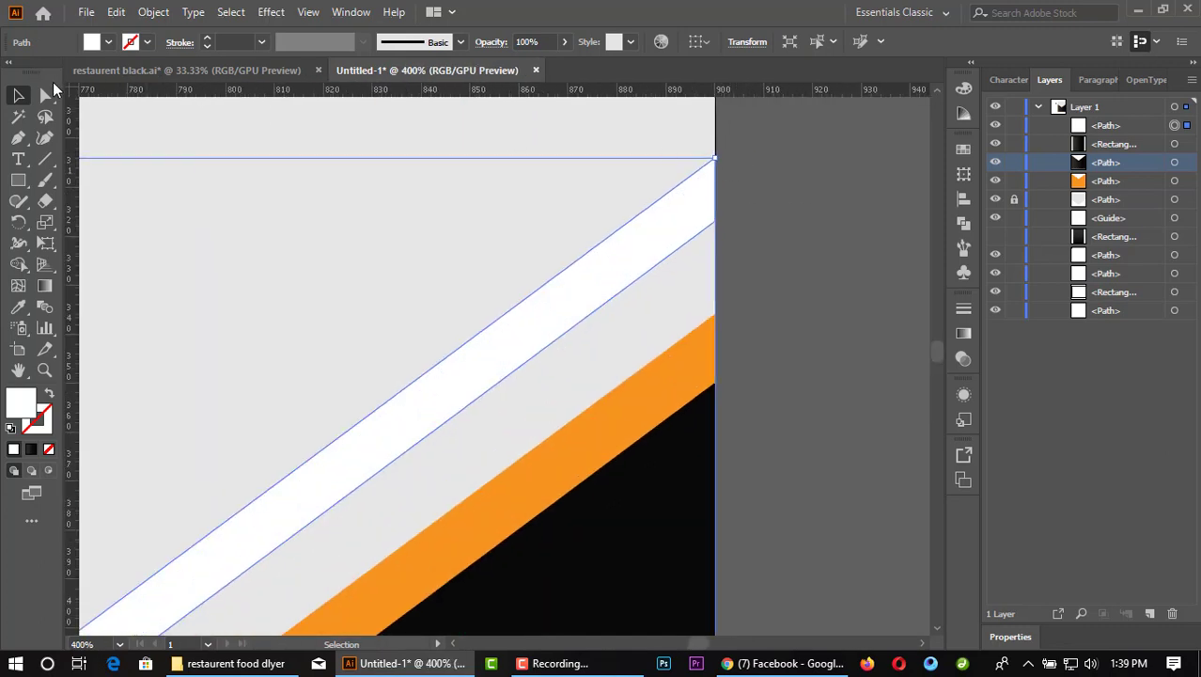
left_click_drag(716, 164, 717, 188)
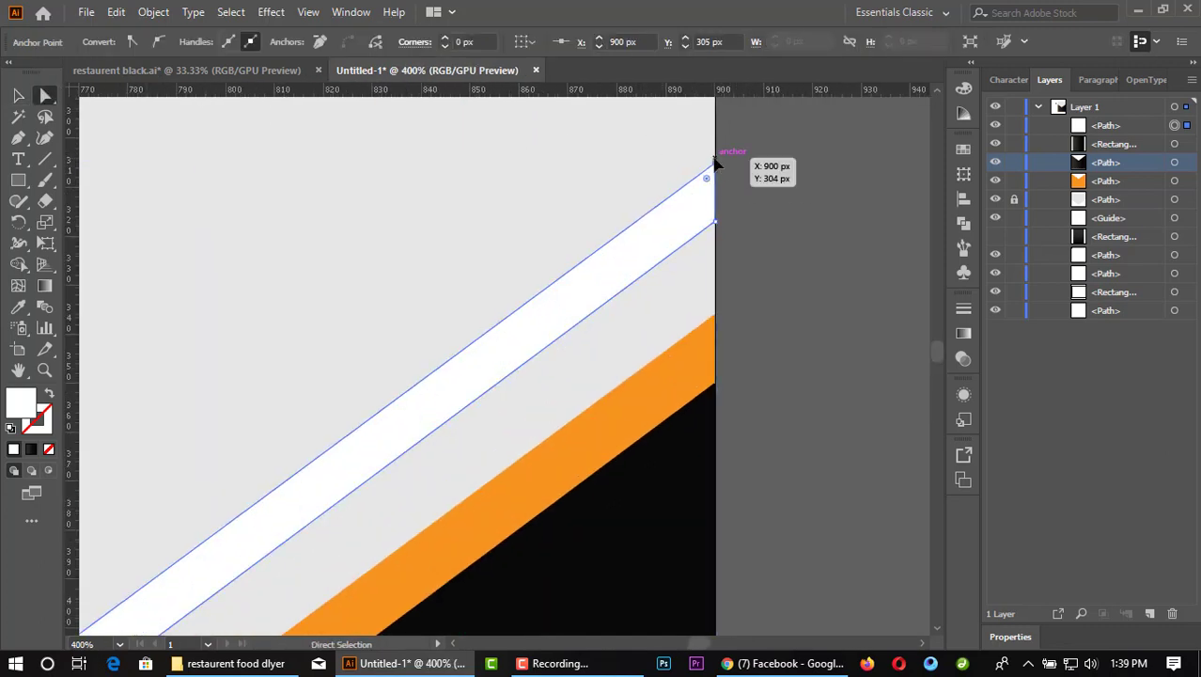
scroll(743, 188, "down", 1, "alt")
scroll(752, 187, "down", 4, "alt")
scroll(752, 187, "down", 1, "alt")
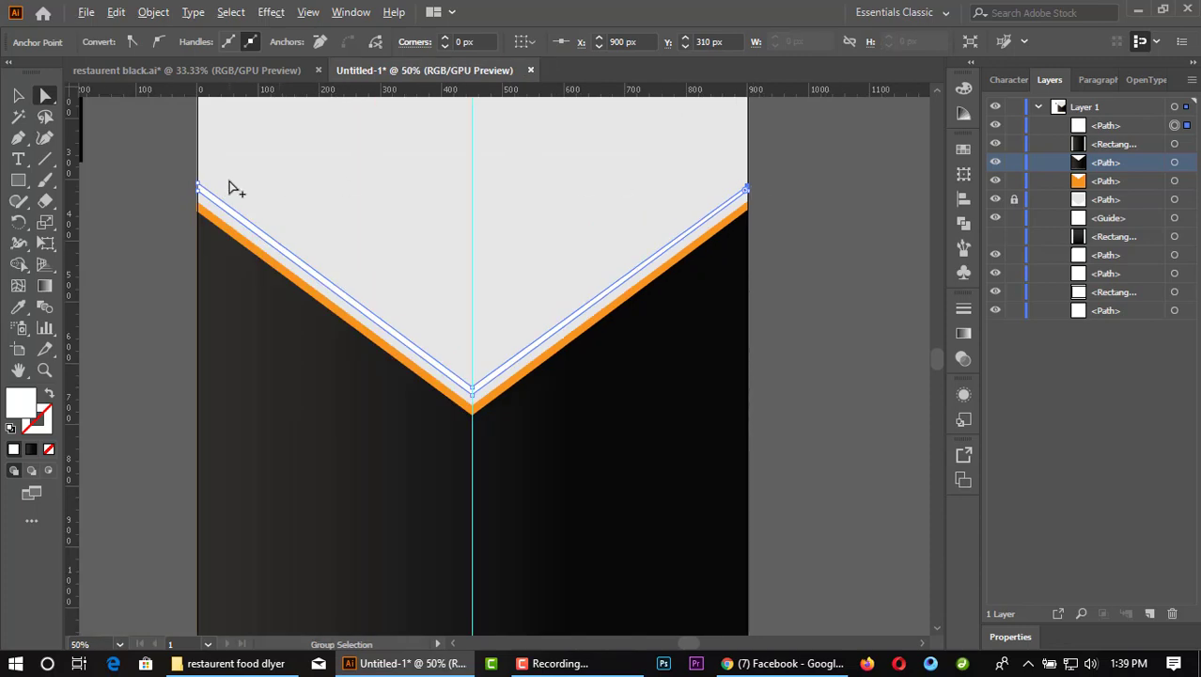
scroll(216, 193, "up", 4, "alt")
scroll(203, 201, "up", 2, "alt")
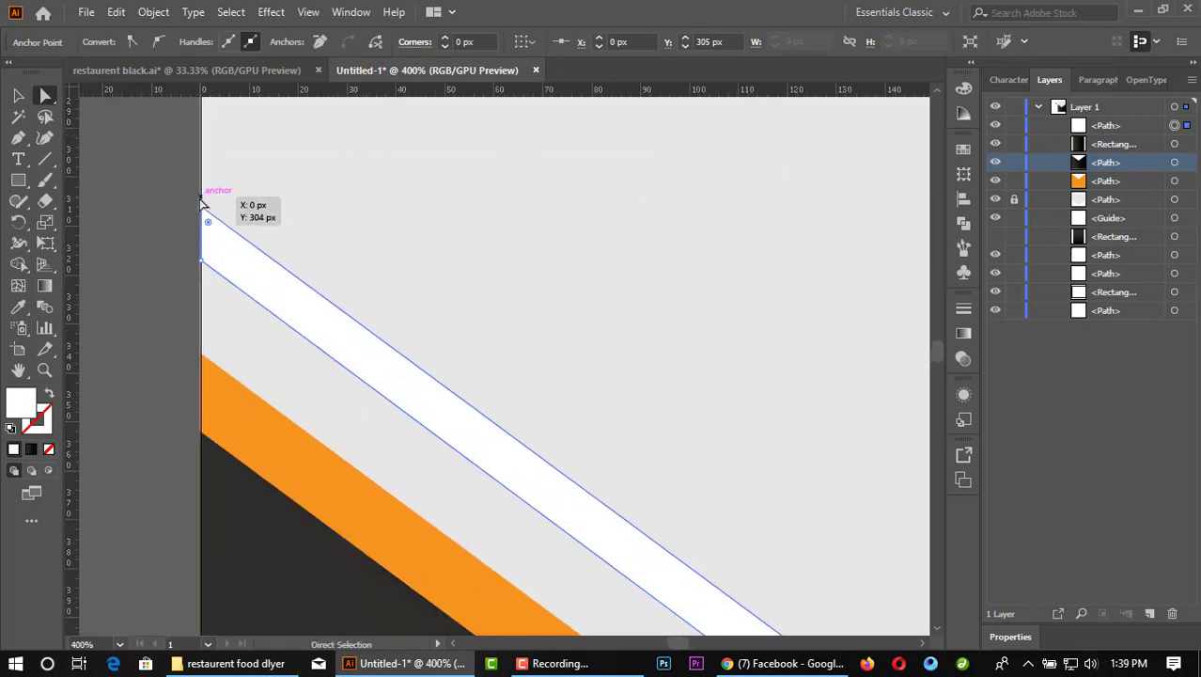
left_click_drag(201, 200, 205, 218)
scroll(205, 209, "down", 4, "alt")
scroll(204, 214, "down", 2, "alt")
scroll(205, 215, "up", 4, "alt")
scroll(205, 214, "down", 3, "alt")
scroll(106, 210, "down", 1, "alt")
Step: Move the white stripe's inner V-tip anchor down to Y 640 px
key("v")
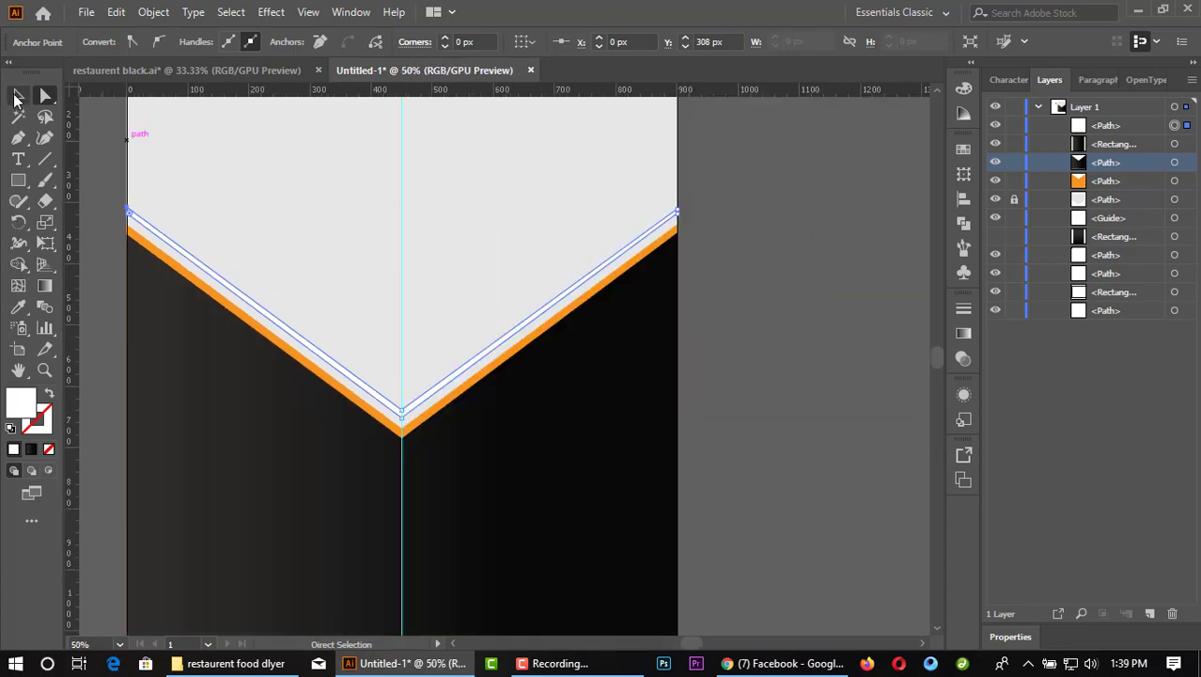
left_click(742, 291)
scroll(836, 261, "down", 1, "alt")
scroll(588, 364, "up", 5, "alt")
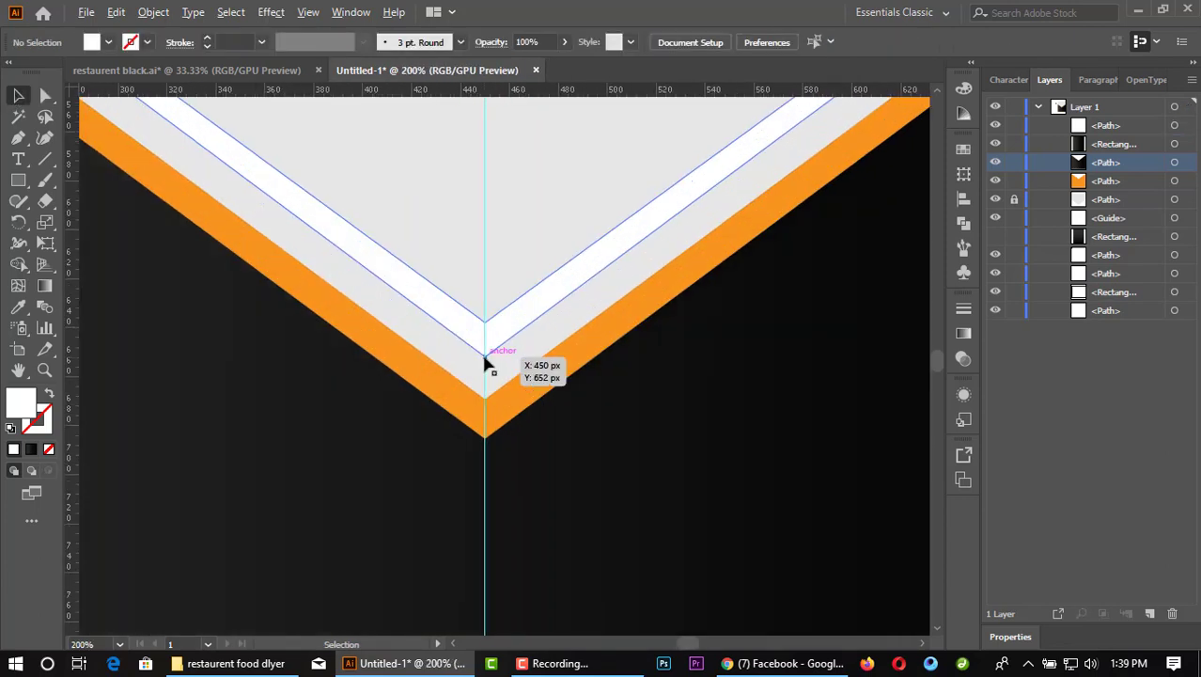
left_click(486, 355)
key("a")
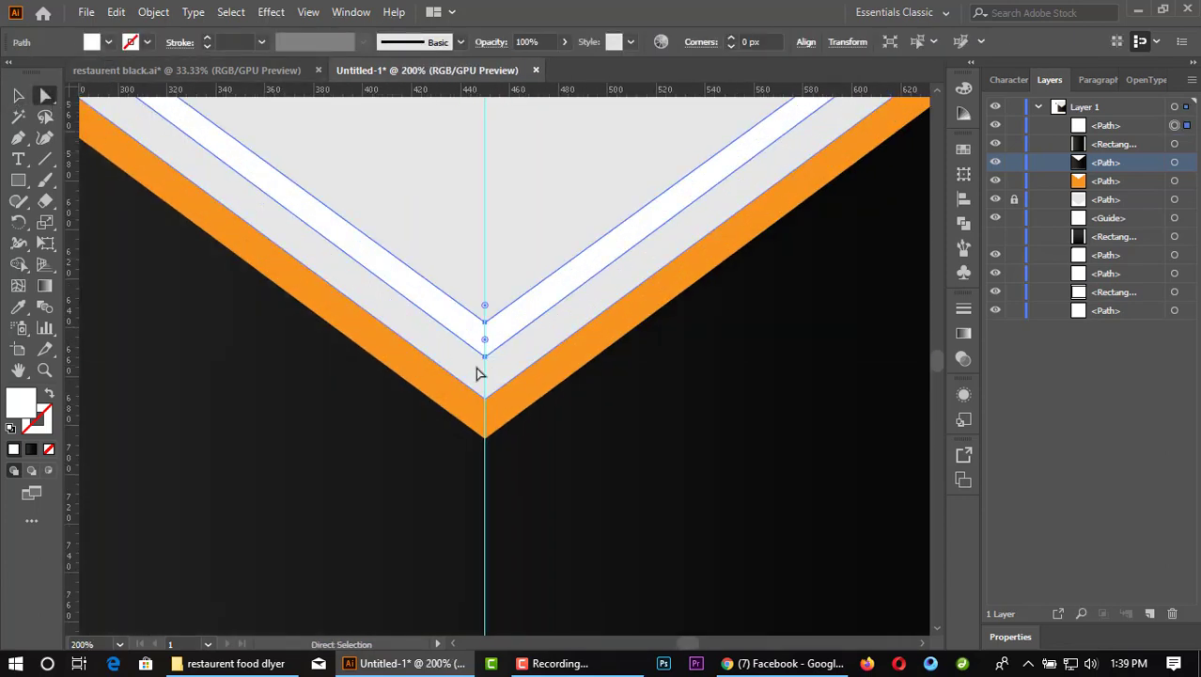
left_click(485, 325)
left_click_drag(485, 327, 485, 330)
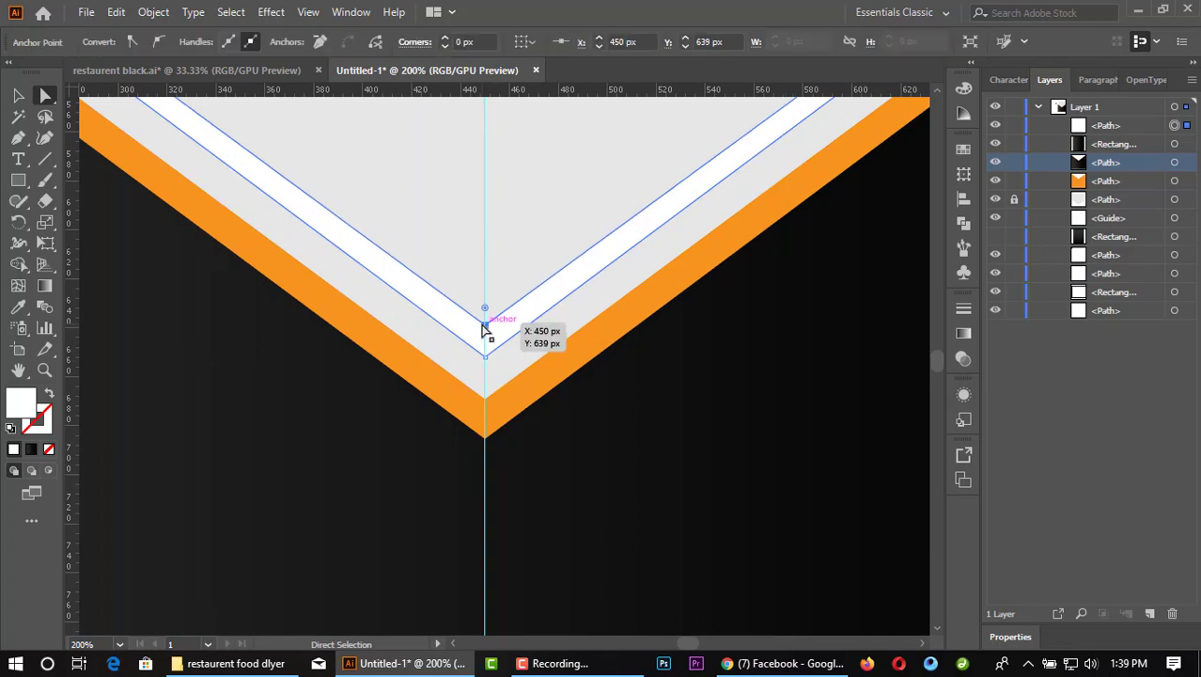
scroll(485, 330, "down", 2, "alt")
scroll(460, 335, "down", 4, "alt")
left_click(18, 95)
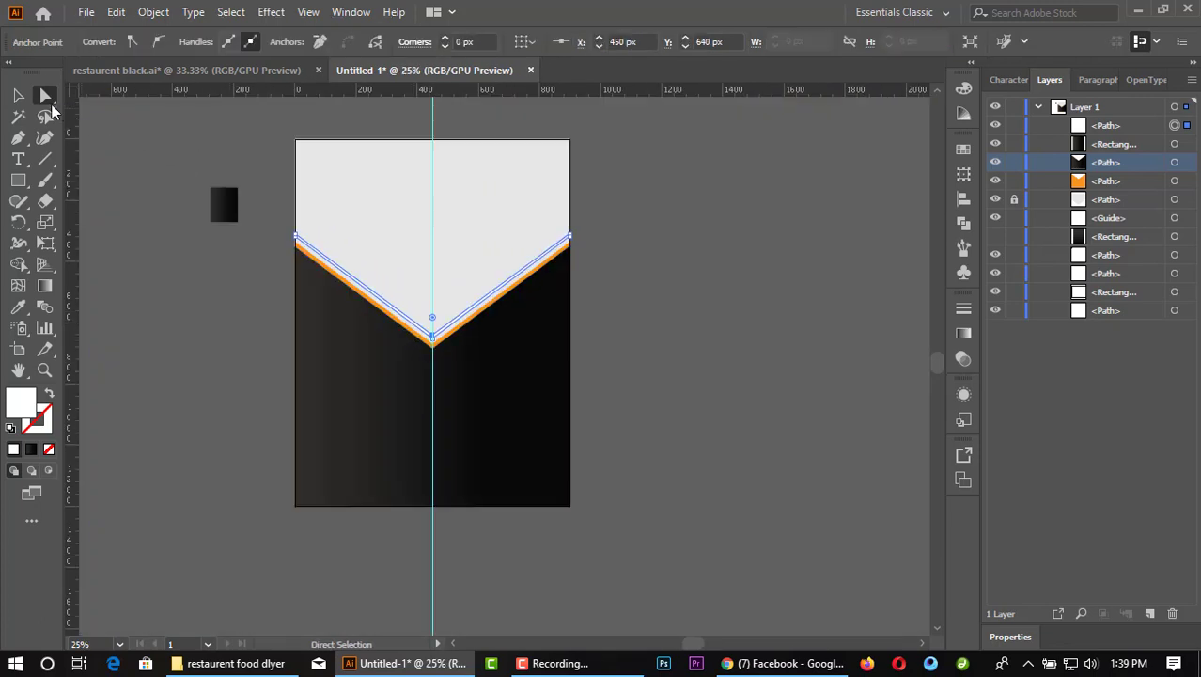
left_click(135, 139)
scroll(287, 234, "up", 3, "alt")
scroll(287, 234, "up", 2, "alt")
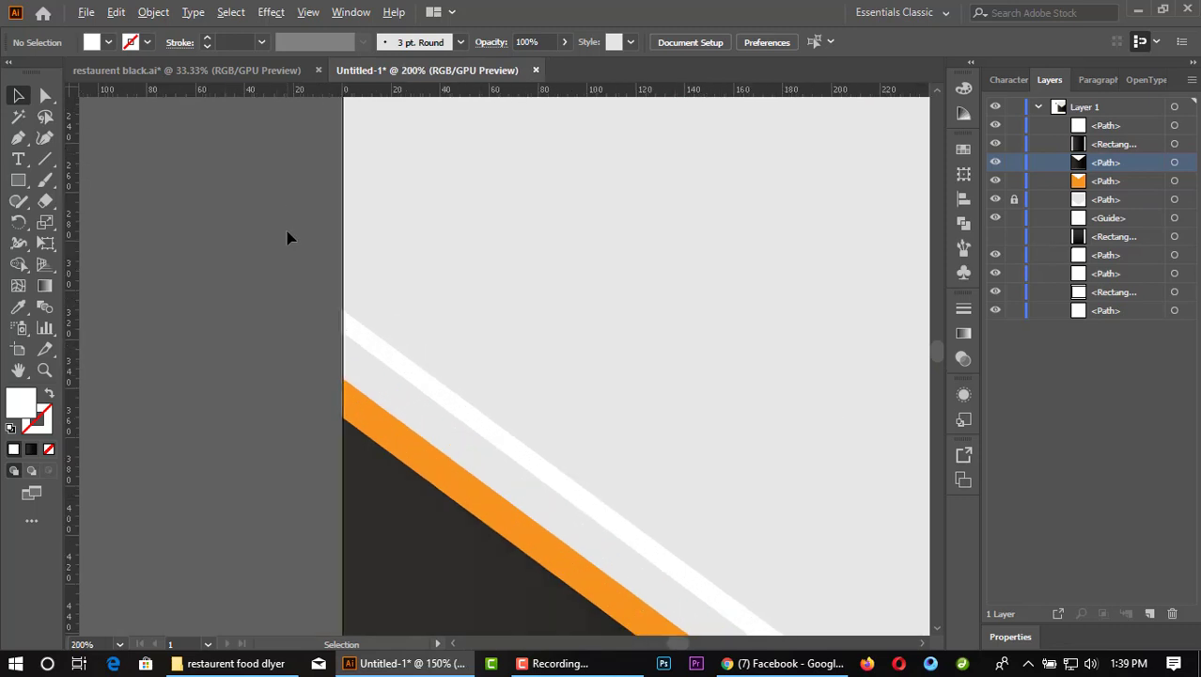
scroll(286, 234, "down", 1, "alt")
scroll(286, 234, "down", 4, "alt")
scroll(319, 246, "up", 1, "alt")
scroll(321, 246, "up", 1, "alt")
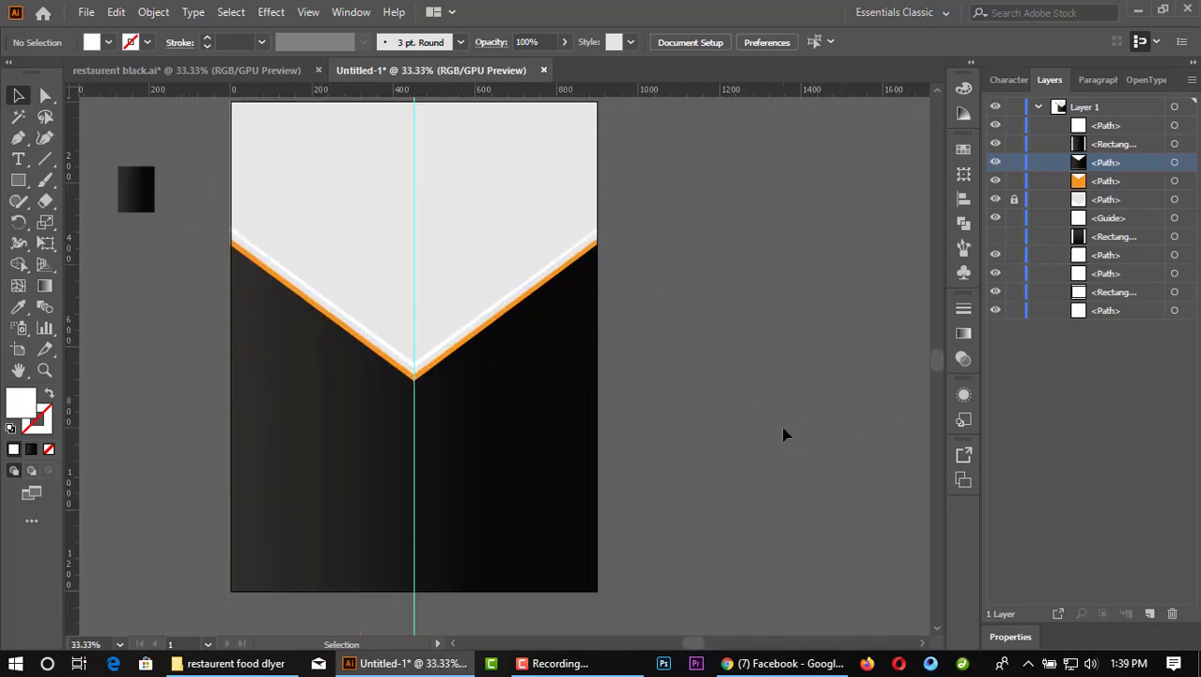
scroll(398, 111, "down", 2)
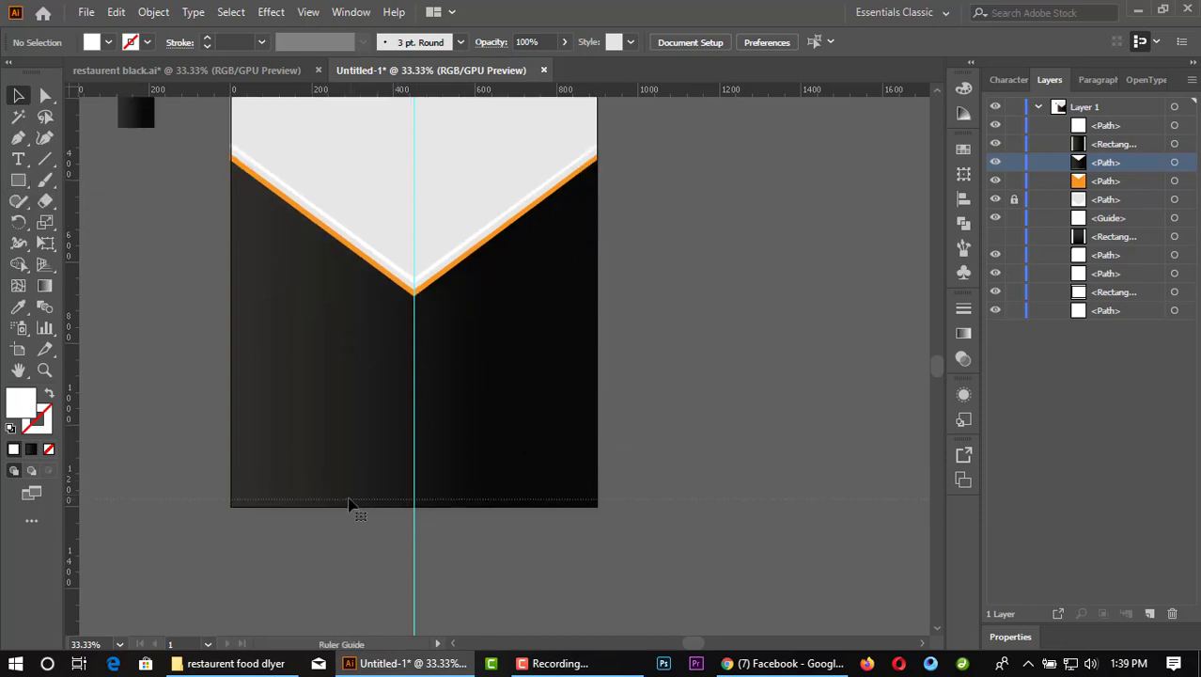
Step: Add a guide at the artboard bottom and draw an orange bar along it
left_click_drag(348, 505, 348, 505)
scroll(333, 530, "up", 2, "alt")
key("m")
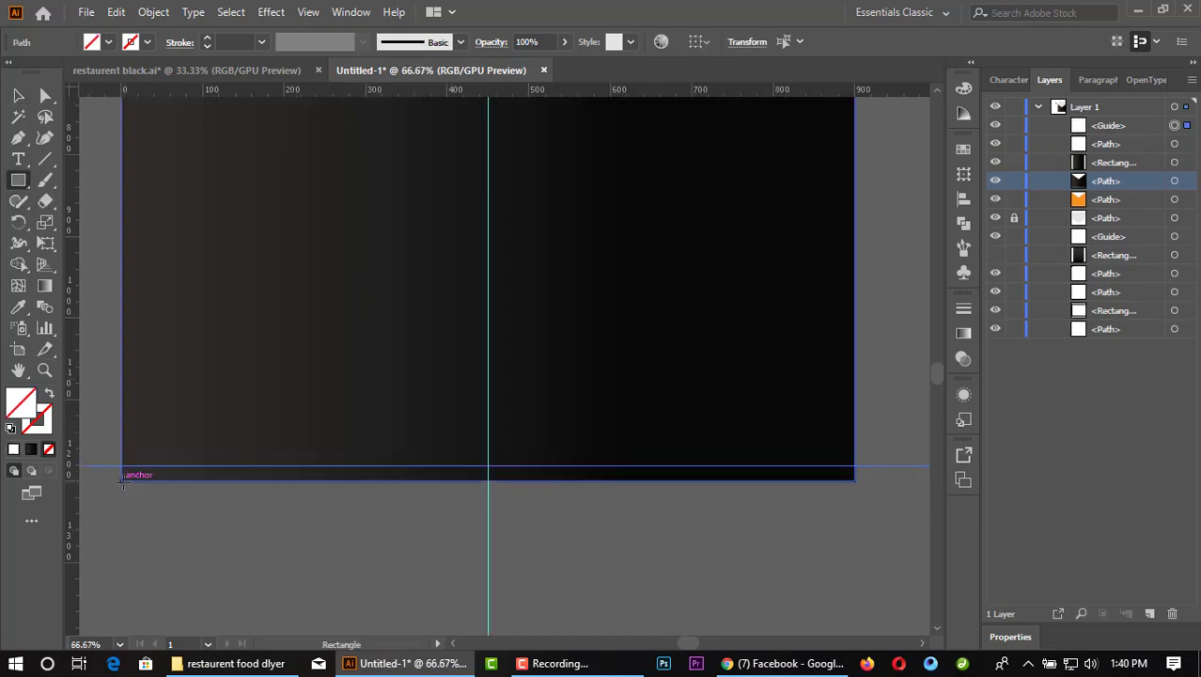
left_click_drag(122, 480, 854, 465)
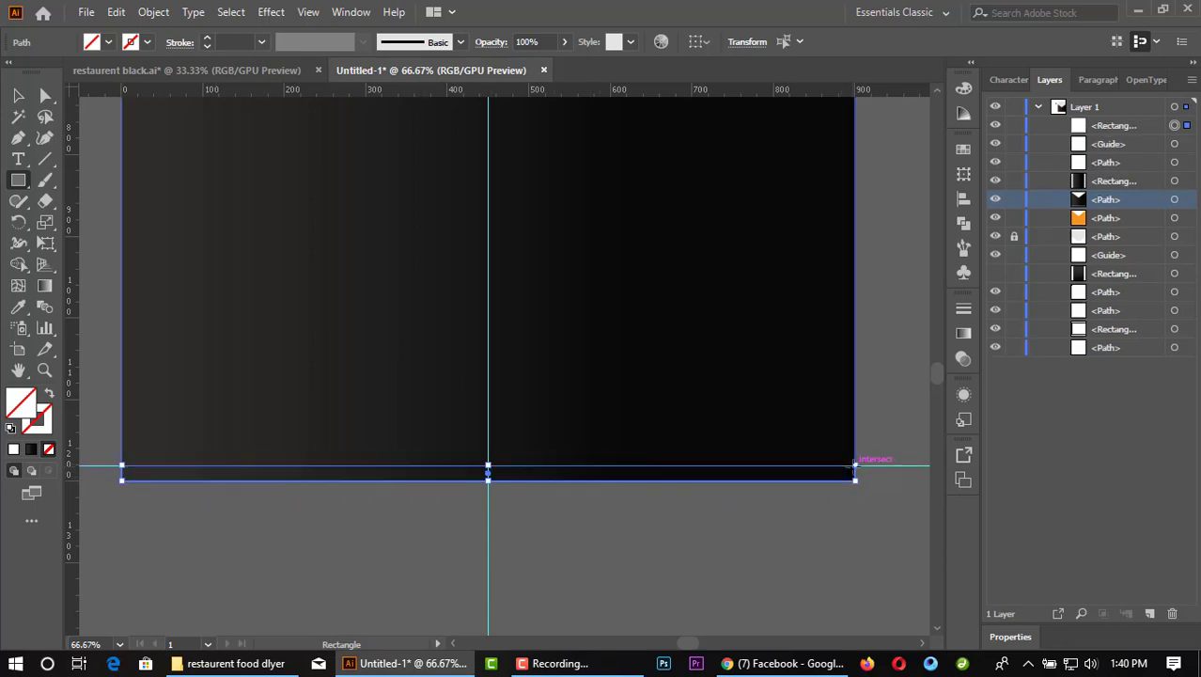
left_click(109, 41)
left_click(107, 153)
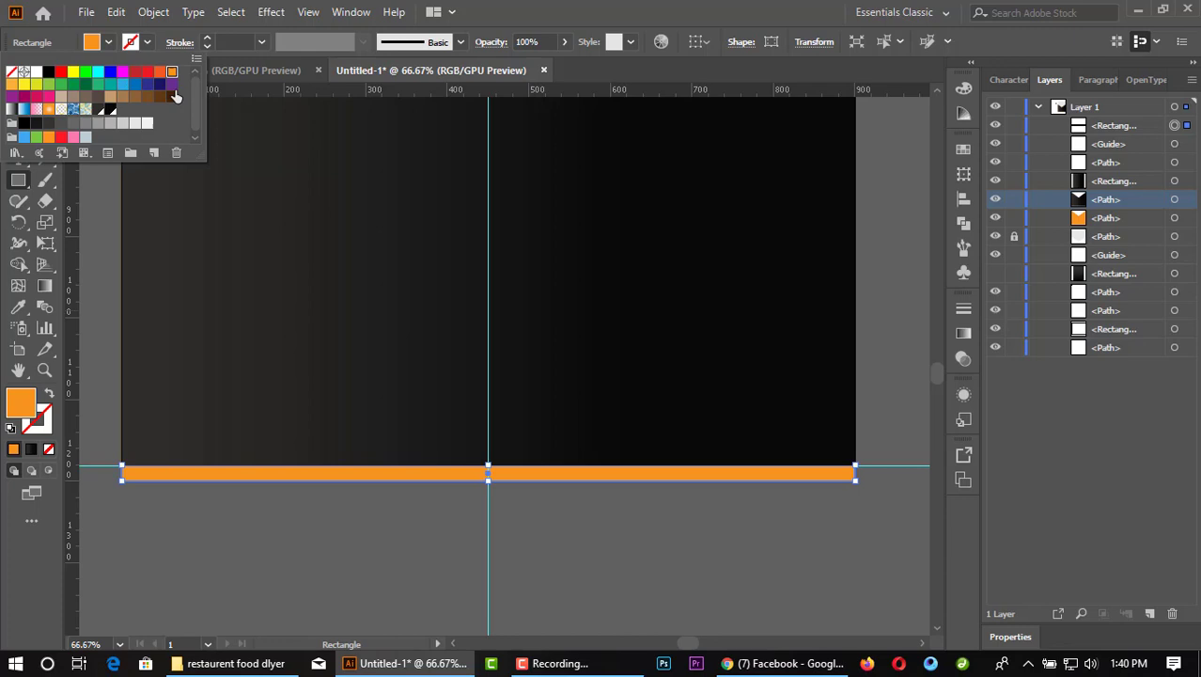
left_click(343, 530)
left_click(644, 361)
Step: Make the orange bar 9 px tall and nudge the black background down to meet it
key("v")
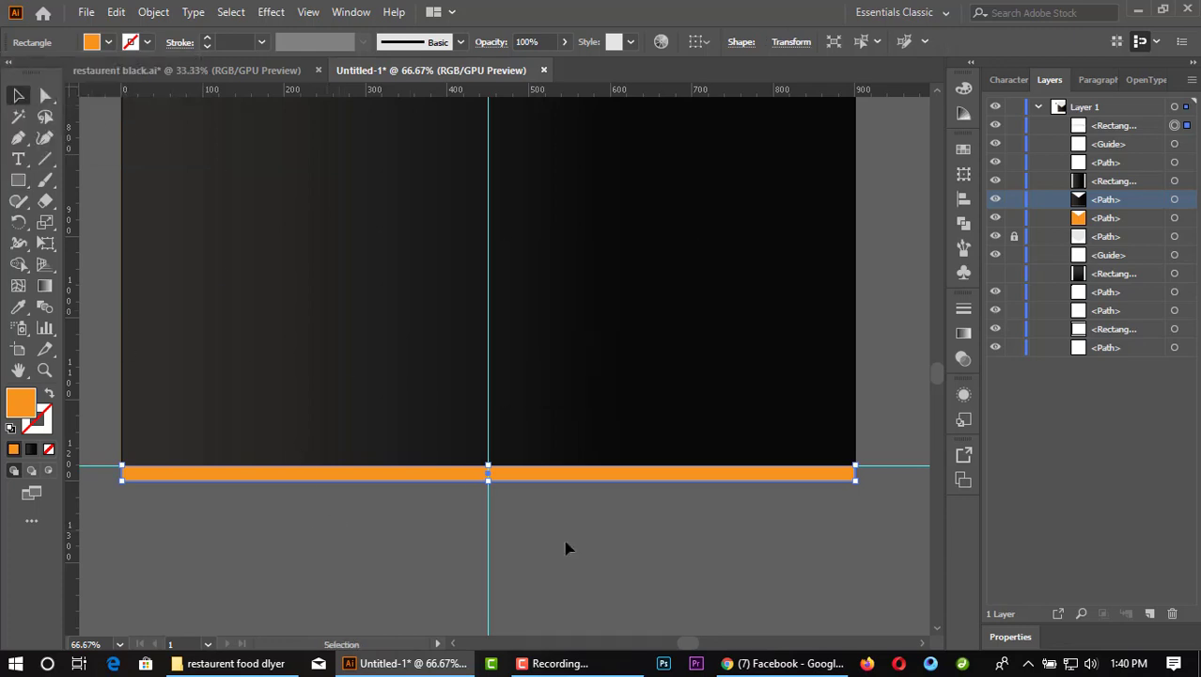
scroll(444, 475, "up", 2)
left_click_drag(545, 452, 545, 471)
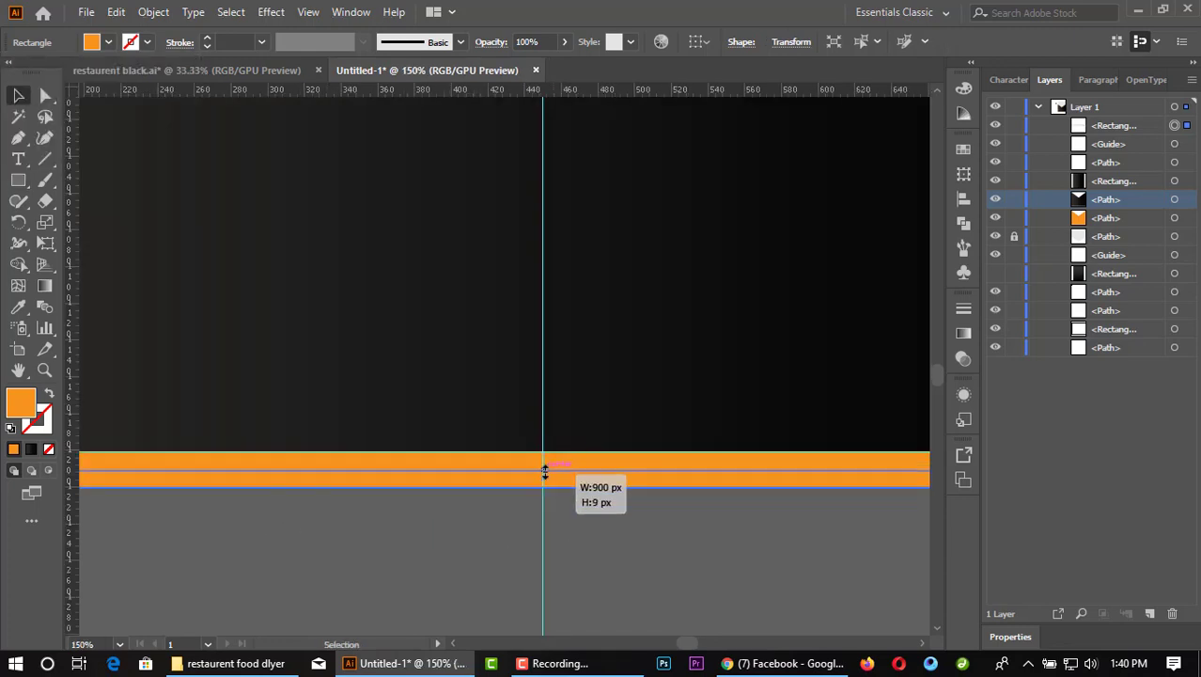
scroll(545, 470, "down", 2)
left_click(864, 497)
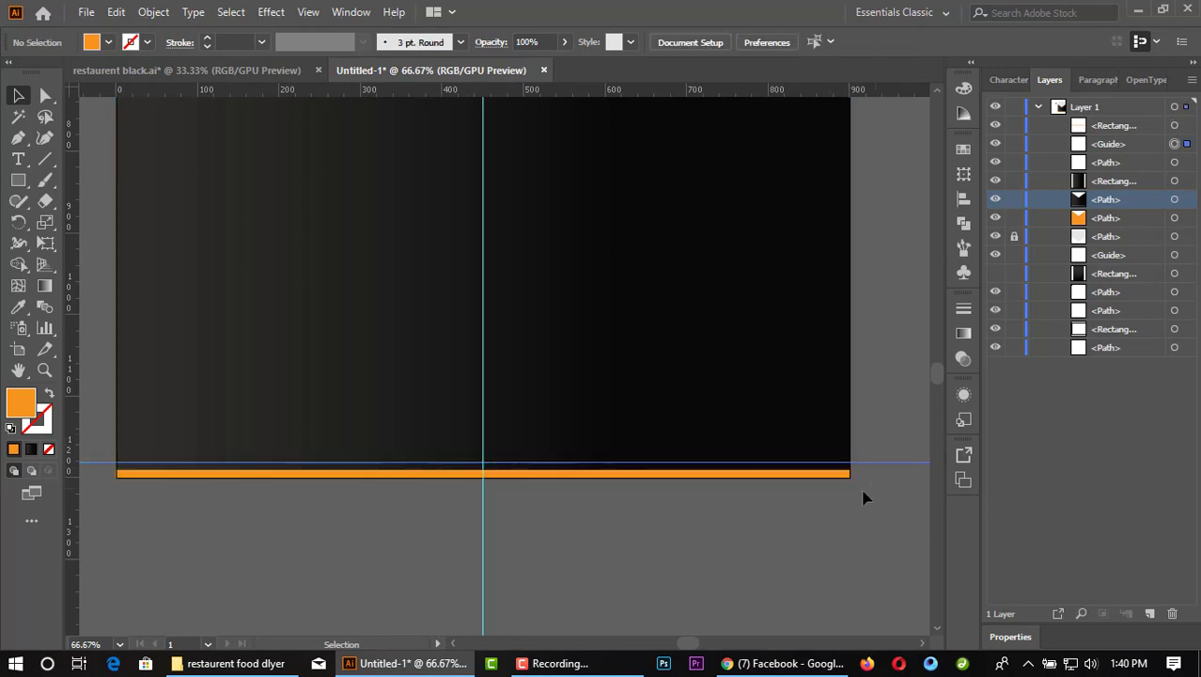
key("Down")
key("Down")
key("Down")
key("Down")
key("Down")
key("Down")
key("Down")
key("Down")
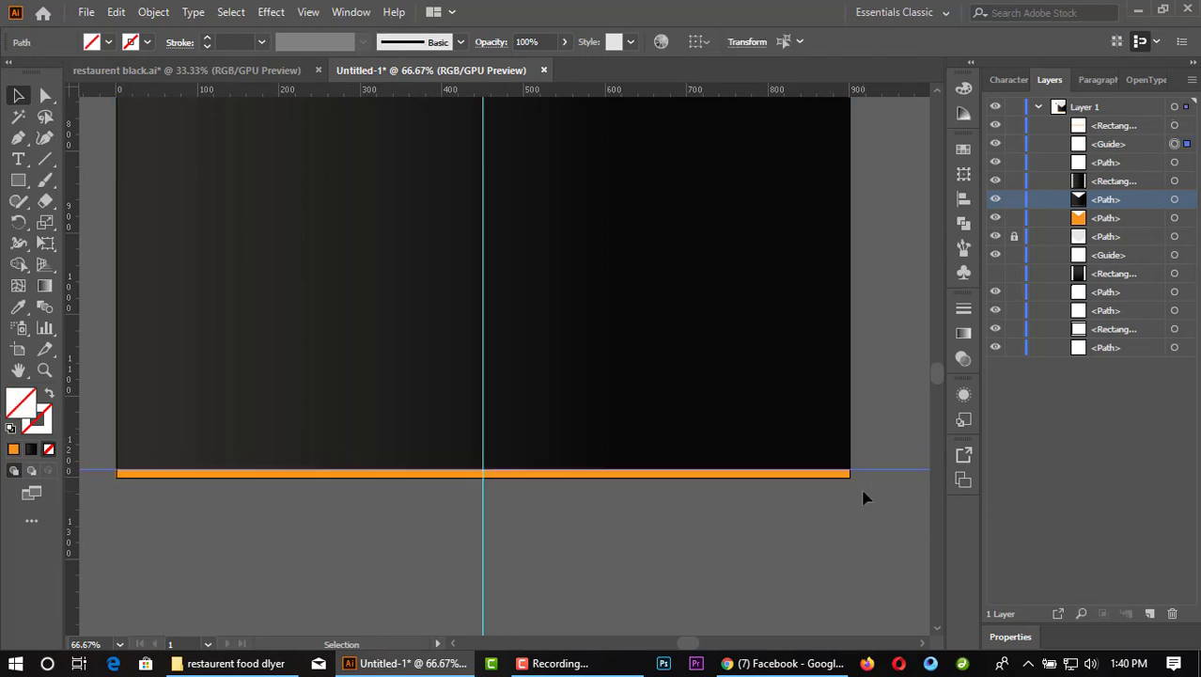
left_click(681, 547)
key("ctrl+minus")
key("ctrl+minus")
key("ctrl+minus")
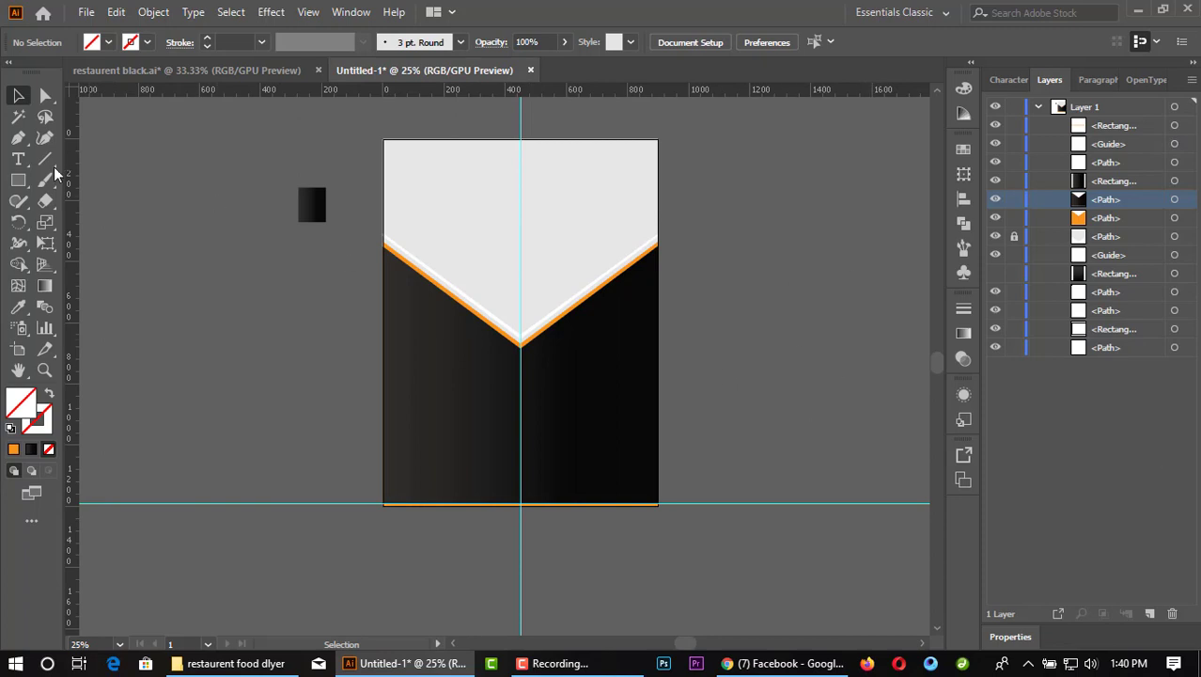
Step: Draw a white-filled hexagon beside the artboard
left_click_drag(19, 180, 78, 247)
left_click_drag(187, 298, 220, 341)
left_click(17, 95)
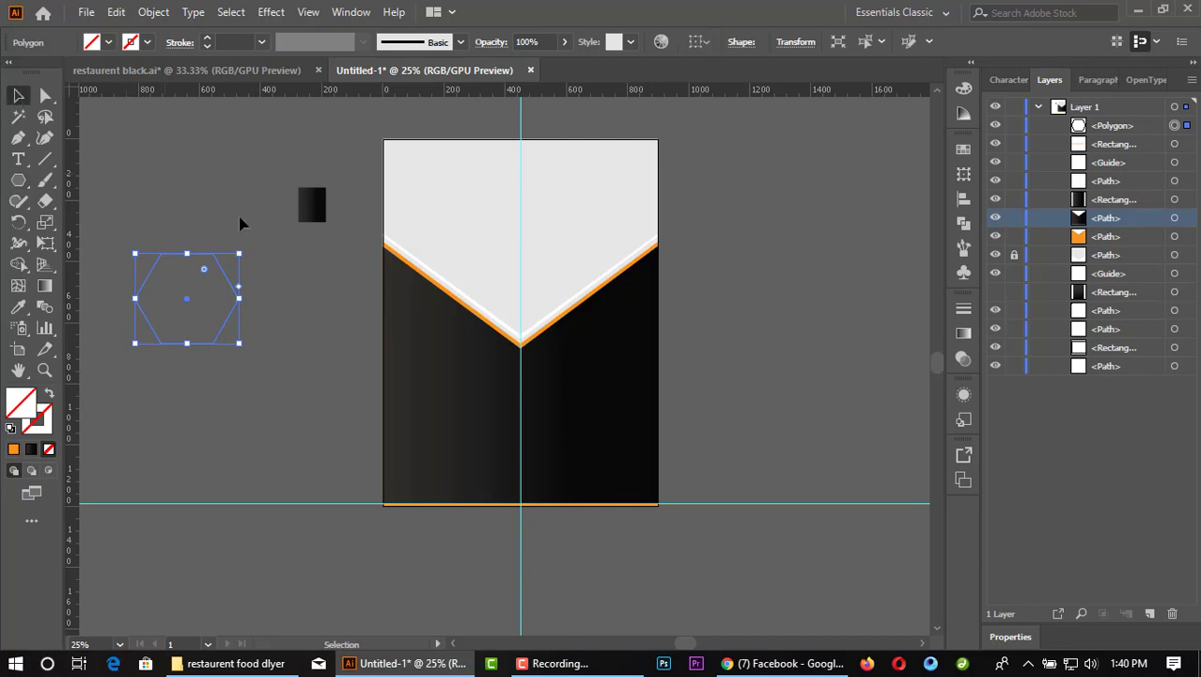
left_click(108, 42)
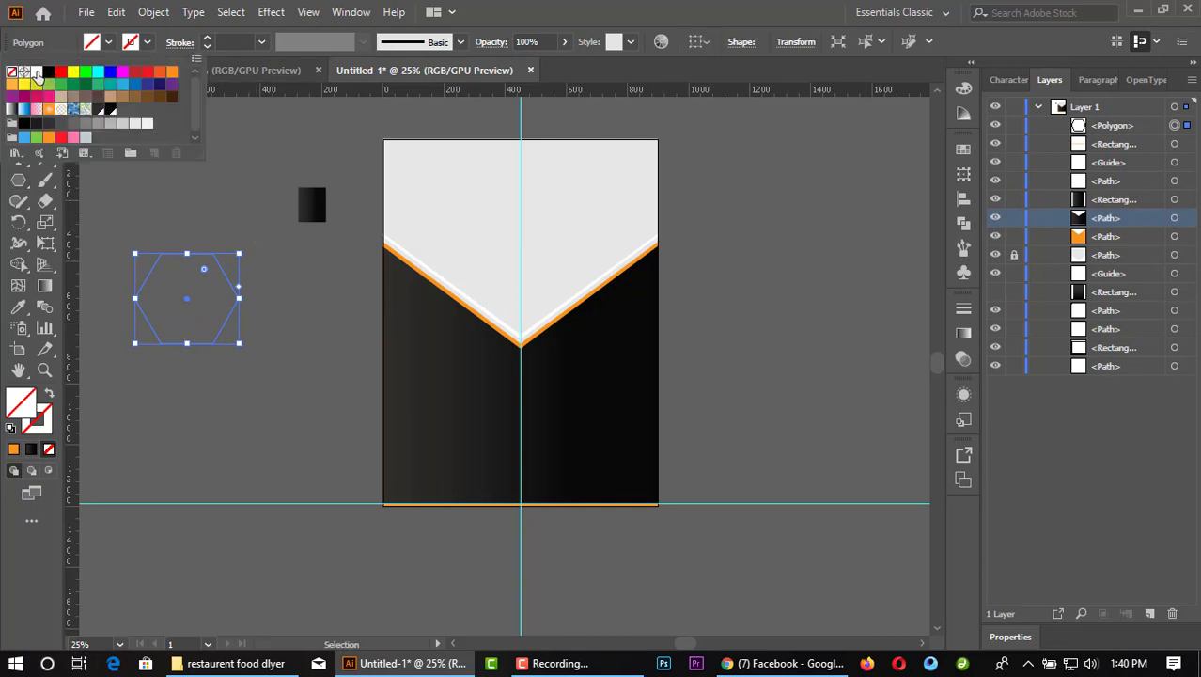
left_click(35, 72)
Step: Rotate the hexagon about 24 degrees, then move and enlarge it over the V tip
left_click_drag(243, 247, 224, 217)
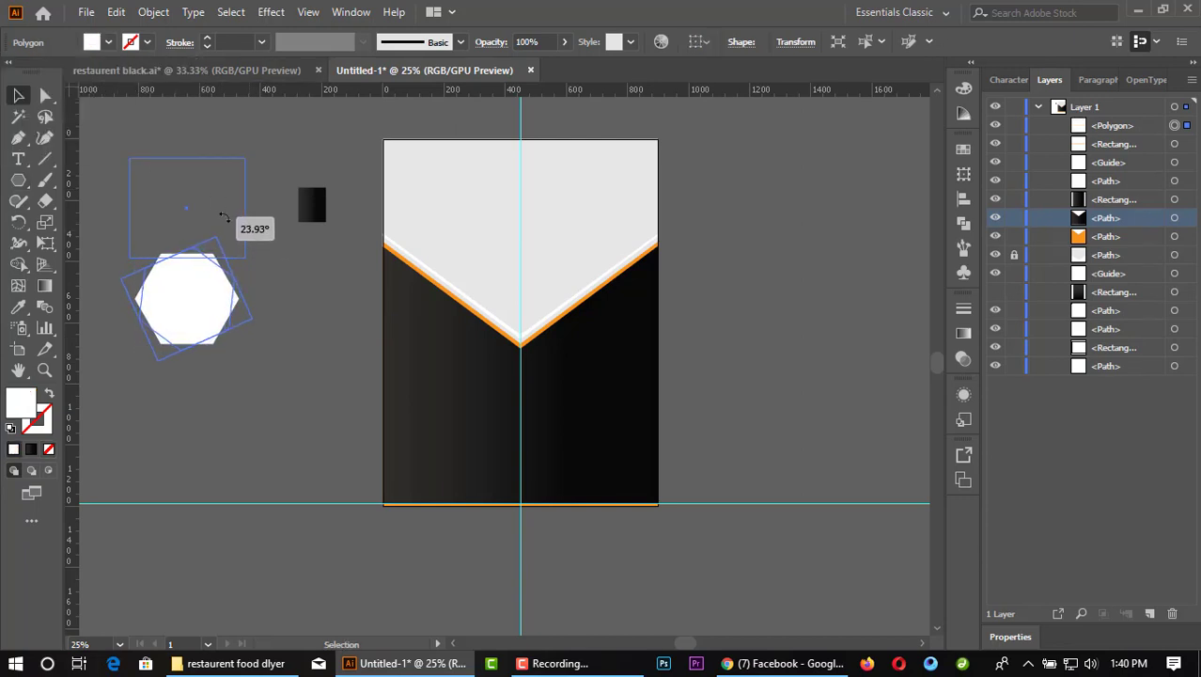
left_click(255, 279)
left_click_drag(183, 327, 520, 368)
scroll(531, 338, "up", 2, "alt")
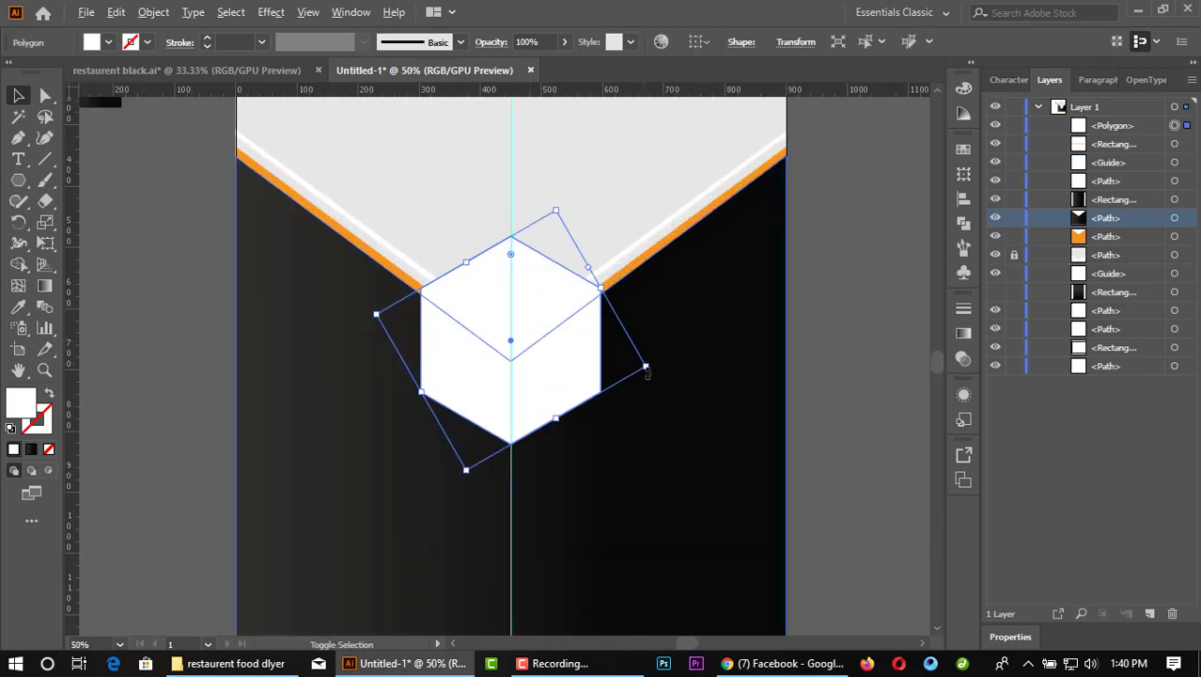
mouse_move(639, 368)
left_mouse_down()
mouse_move(576, 375)
mouse_move(568, 356)
left_mouse_up()
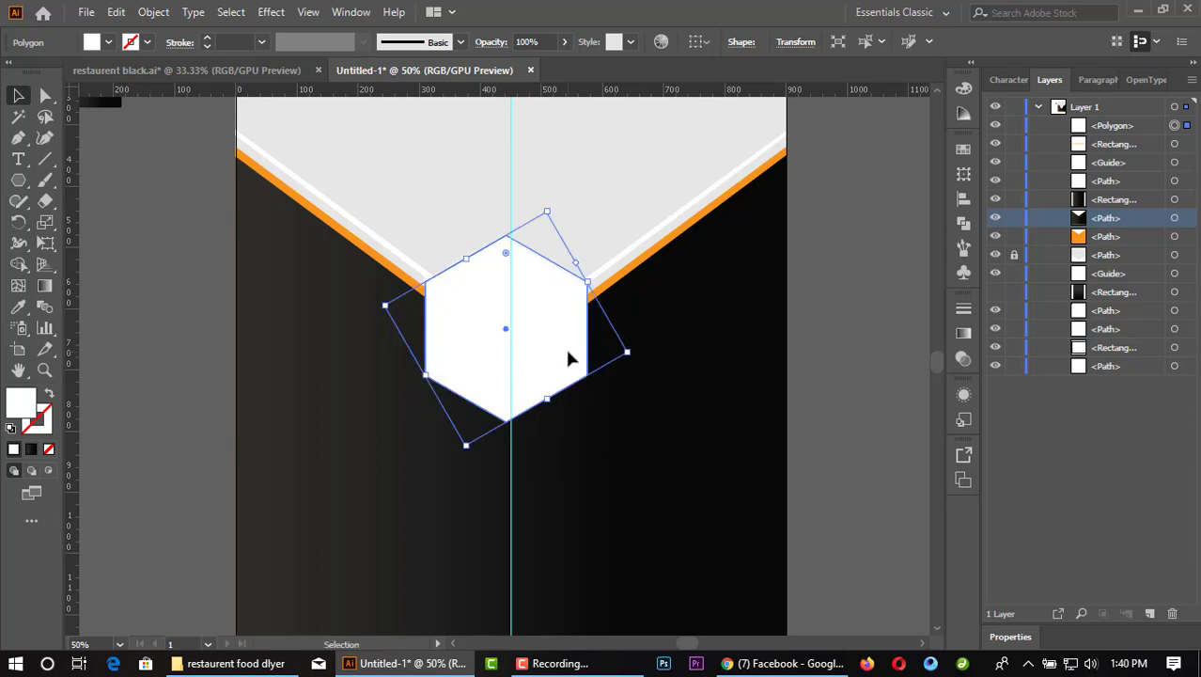
left_click(828, 254)
scroll(827, 254, "down", 2, "alt")
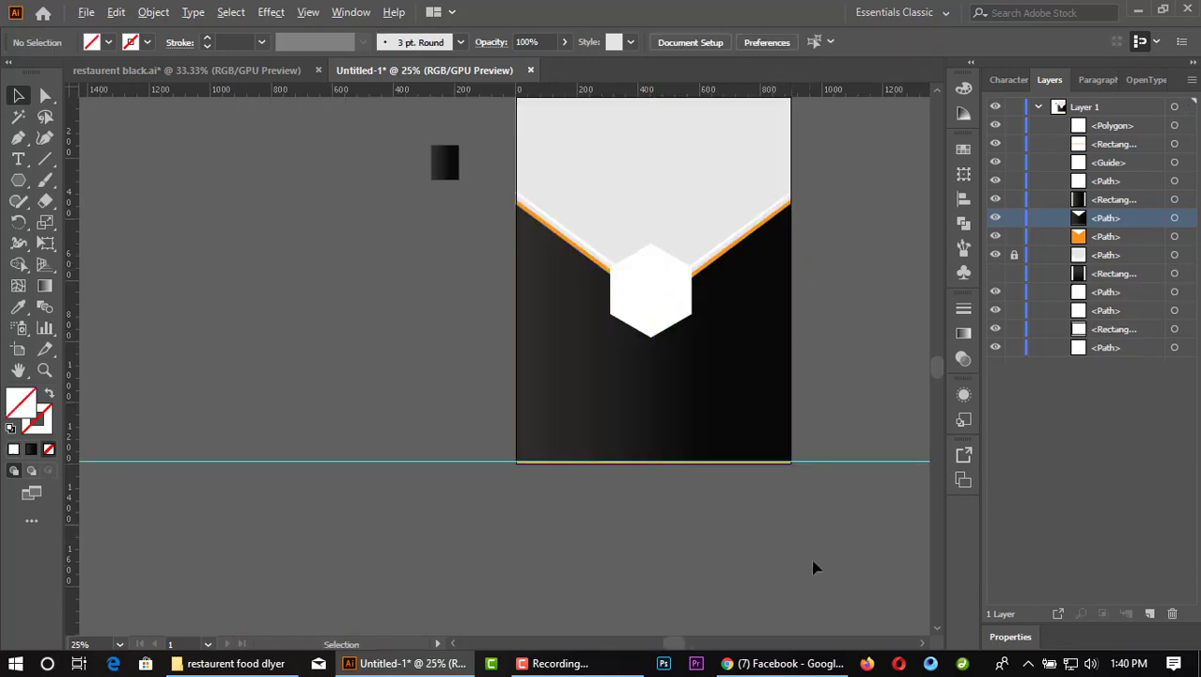
scroll(751, 336, "up", 3, "alt")
left_click_drag(528, 352, 531, 319)
scroll(531, 319, "down", 1, "alt")
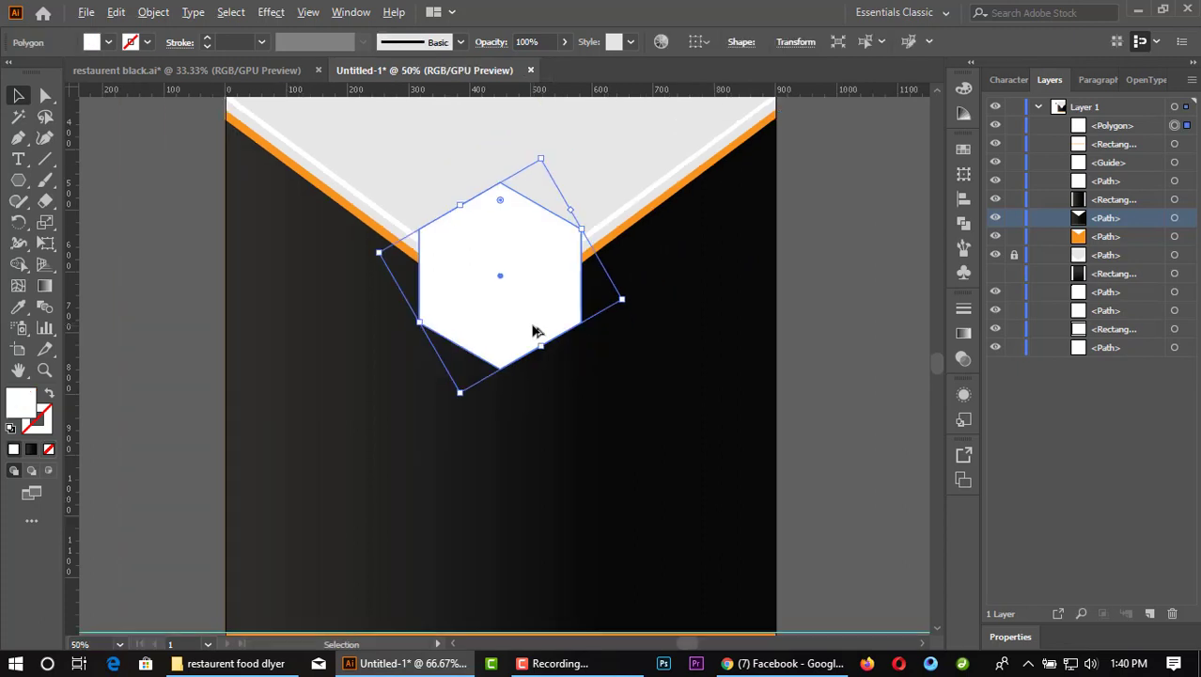
scroll(531, 329, "down", 1, "alt")
Step: Round the hexagon's corners with the live corner widget
key("a")
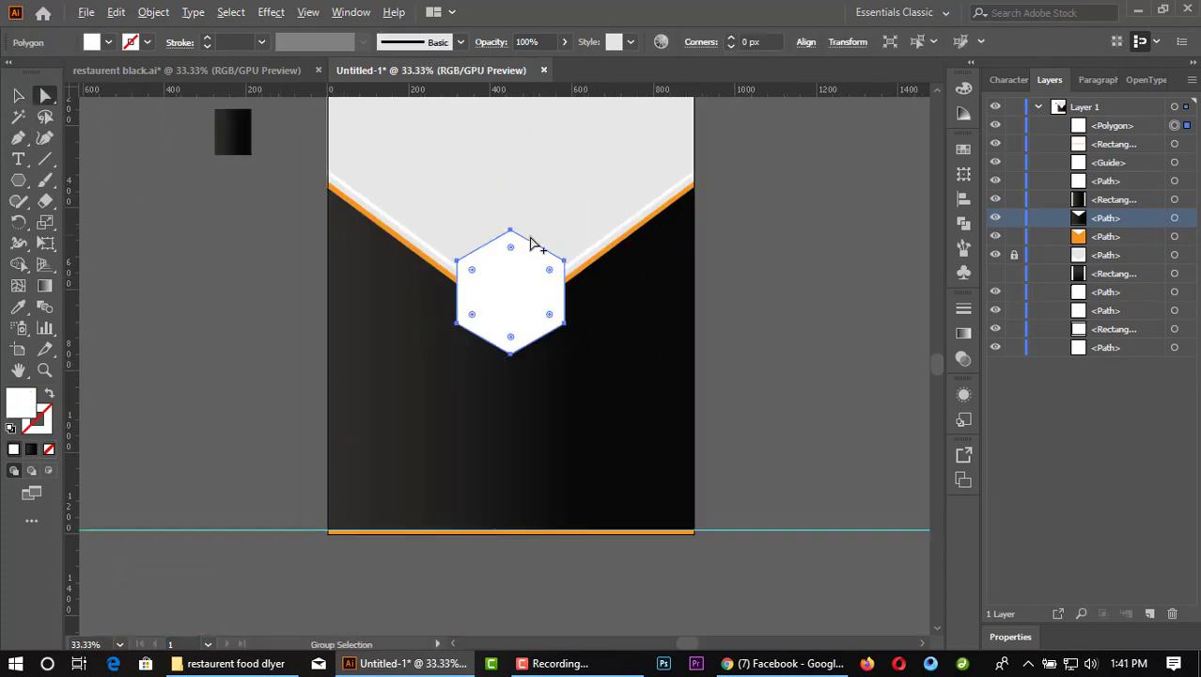
scroll(531, 242, "up", 1, "alt")
left_click_drag(501, 245, 501, 256)
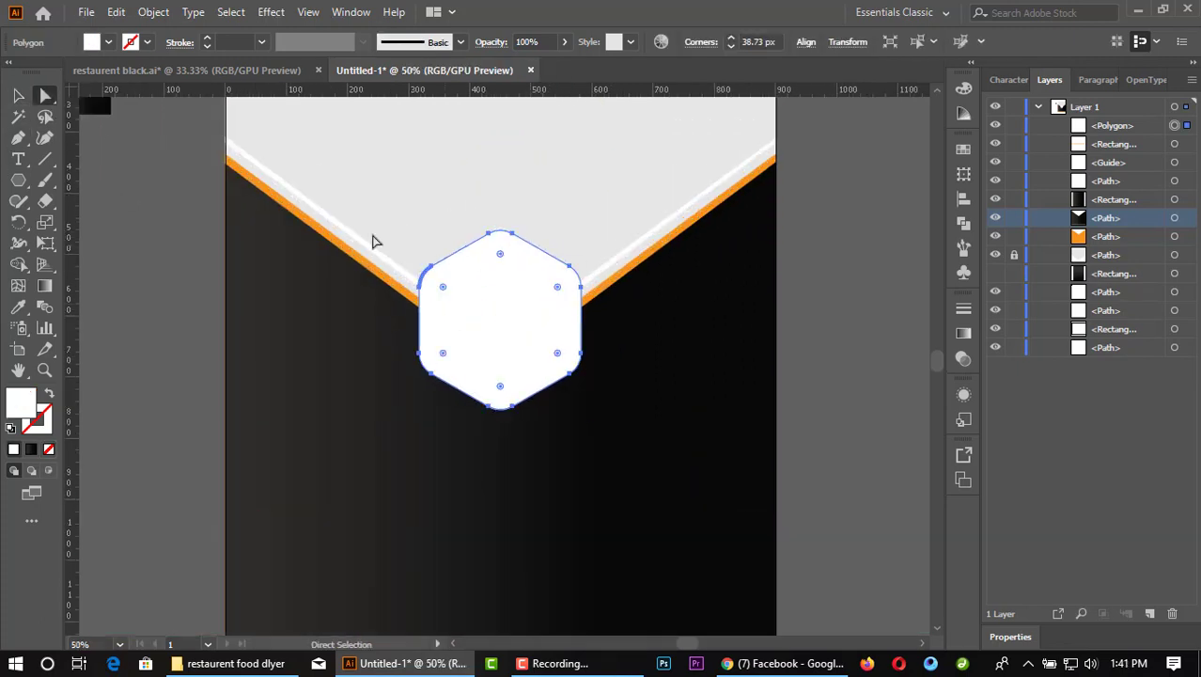
left_click(18, 95)
left_click(147, 202)
scroll(148, 201, "down", 1, "alt")
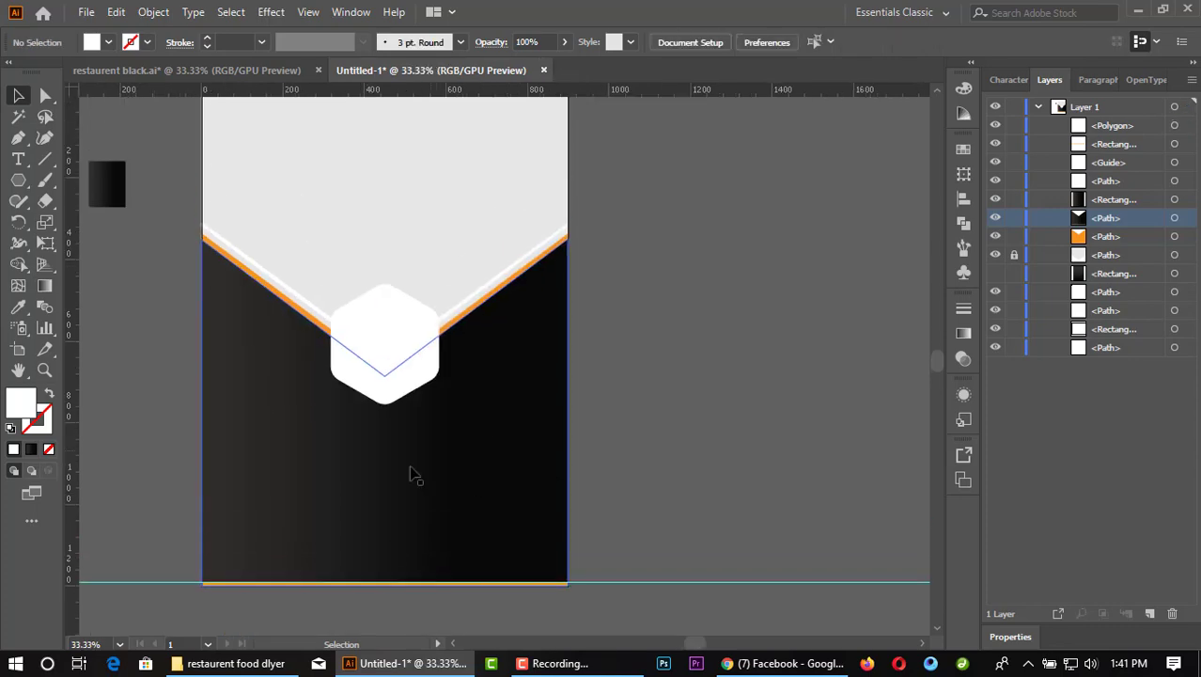
scroll(340, 447, "up", 1, "alt")
left_click(408, 361)
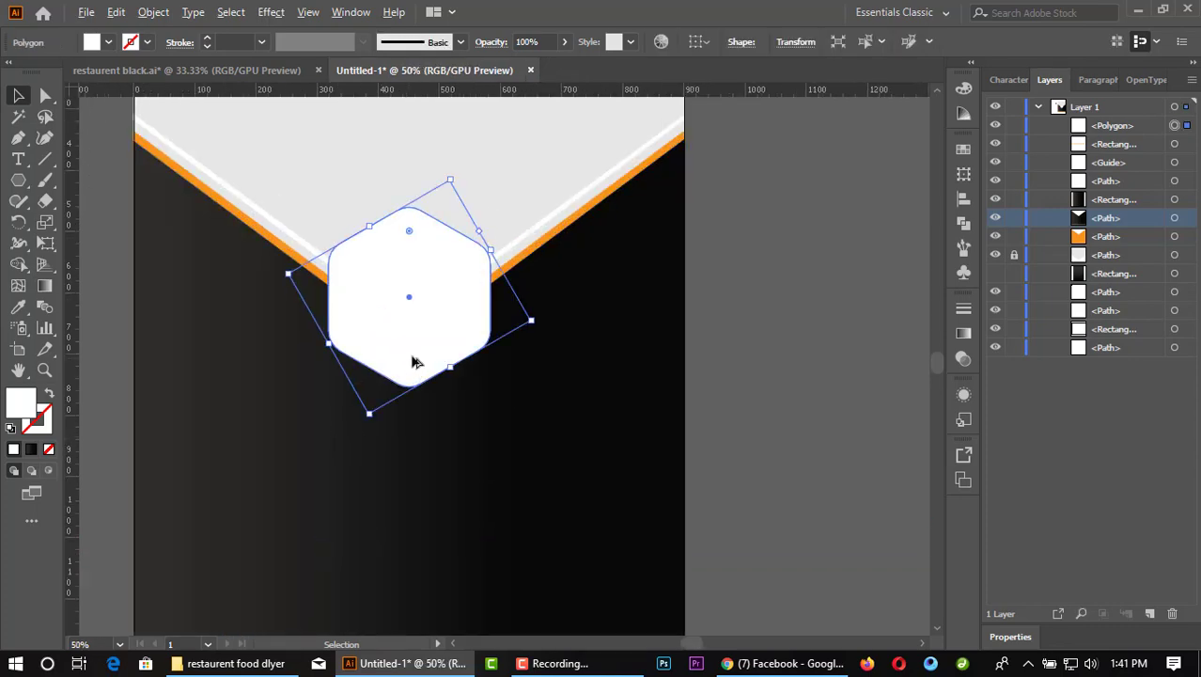
Step: Copy the rounded hexagon, paste it in front, and shrink the copy slightly
left_click(115, 12)
left_click(143, 99)
left_click(116, 11)
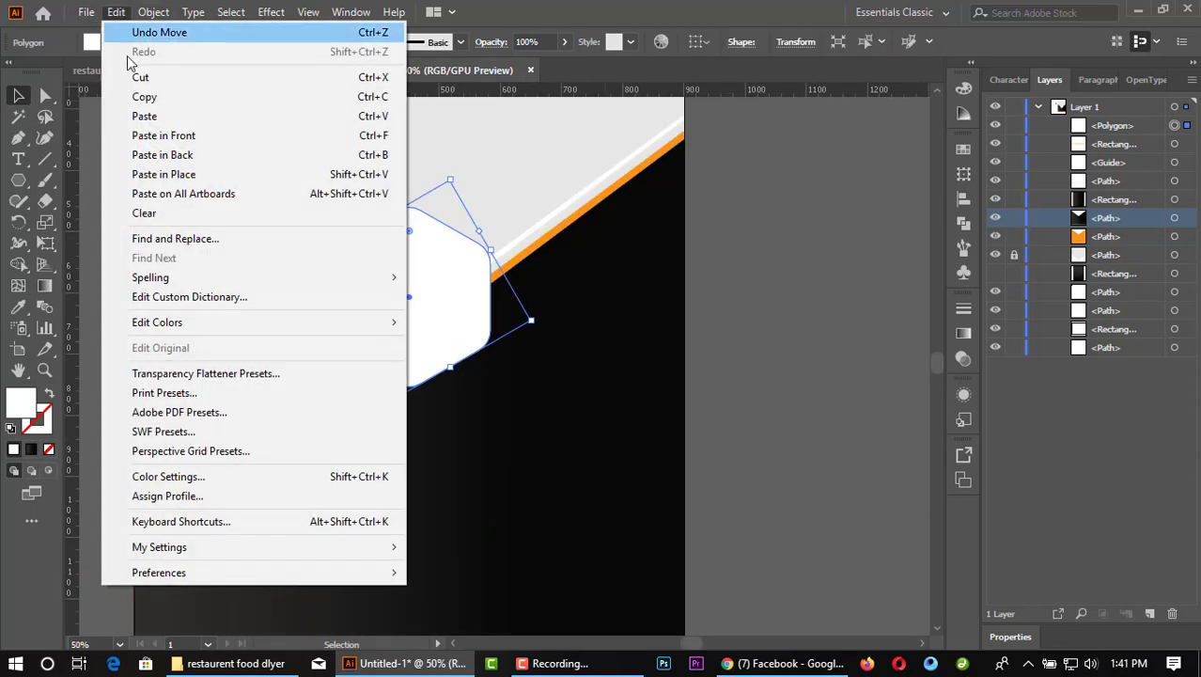
left_click(149, 138)
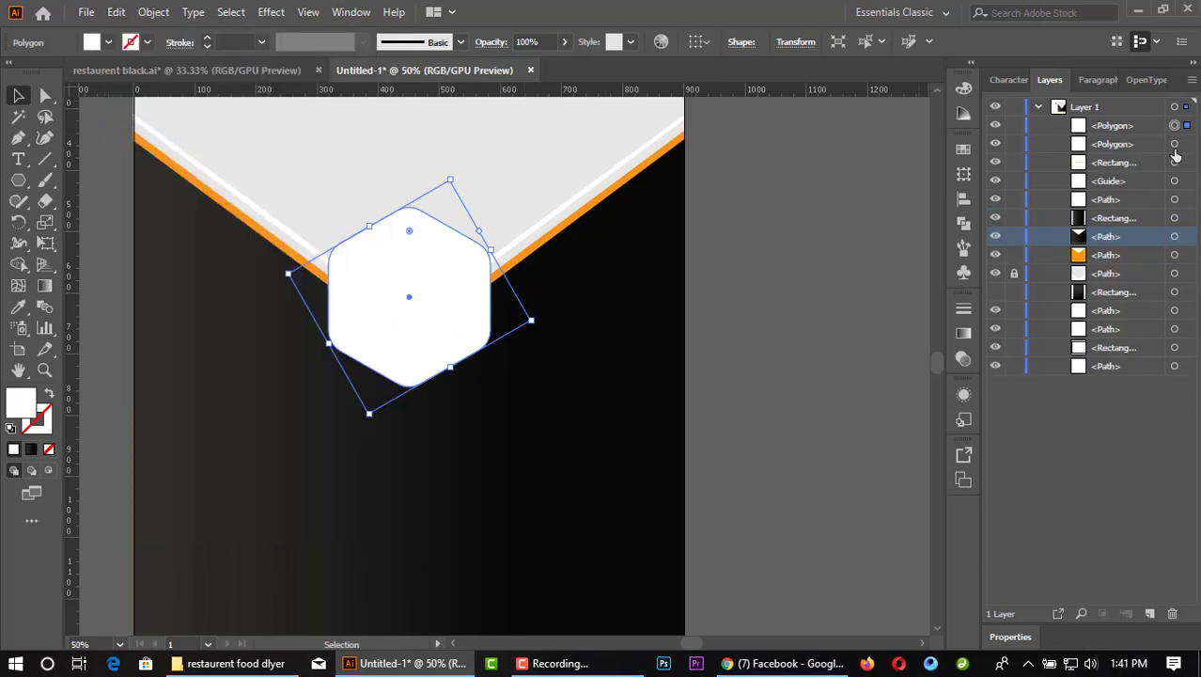
left_click_drag(449, 182, 443, 190)
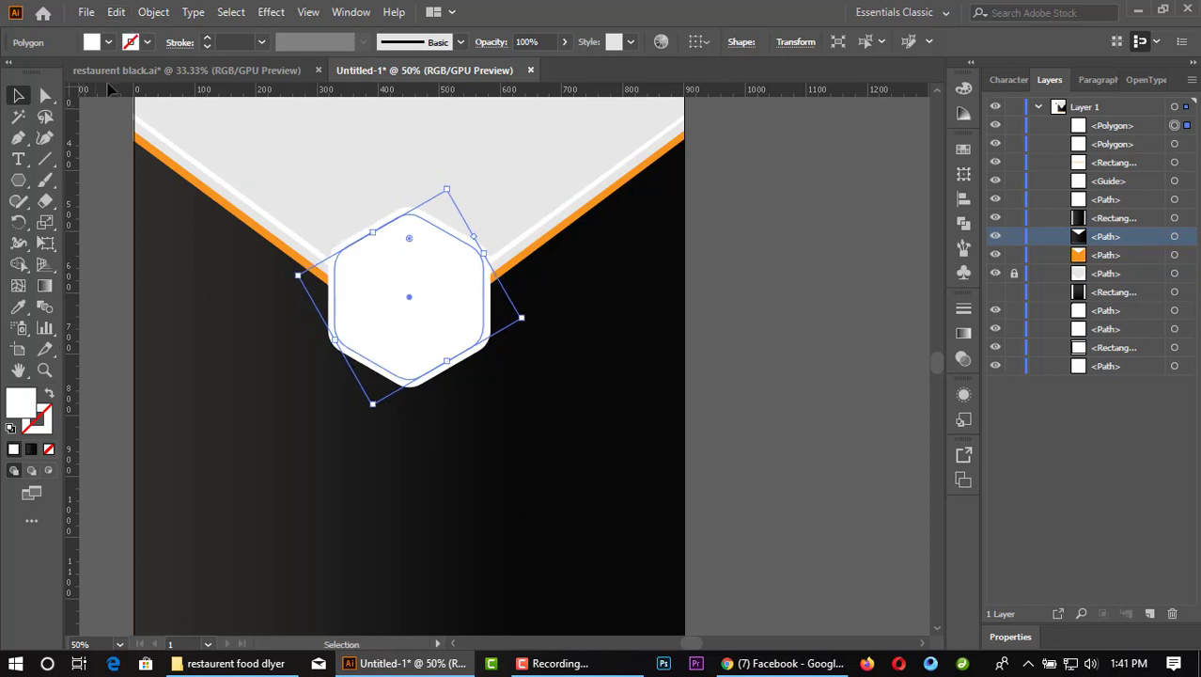
Step: Make the smaller copy an unfilled outline with a thicker light grey stroke
left_click(49, 392)
left_click(148, 44)
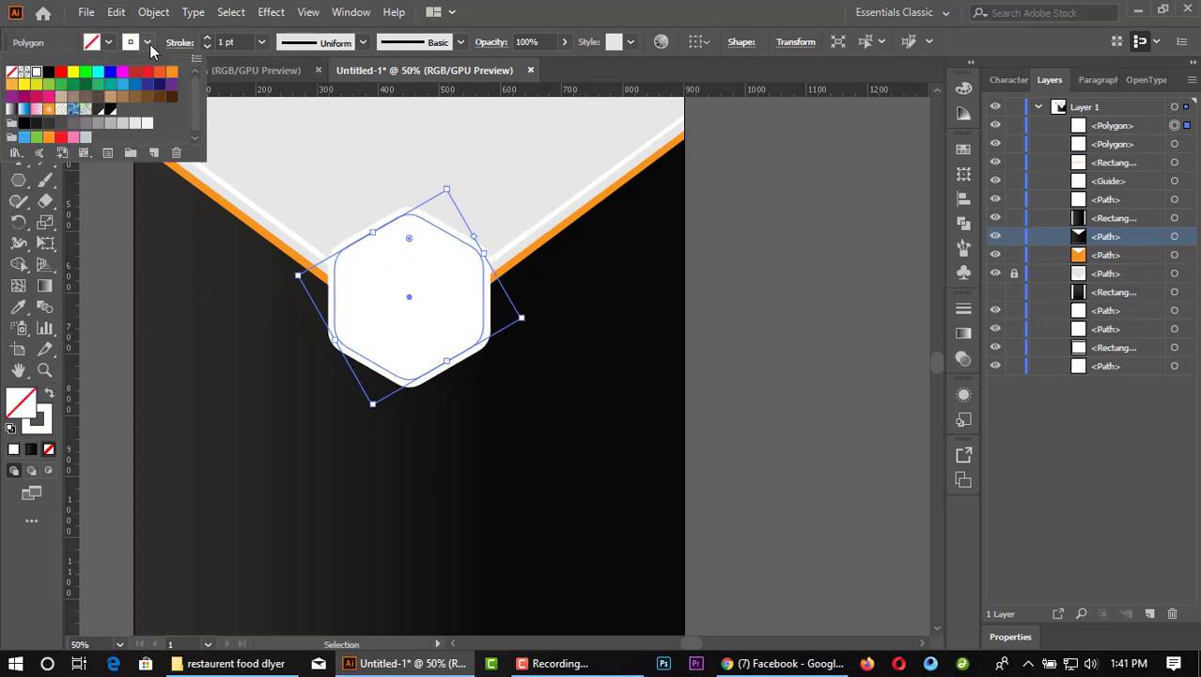
left_click(209, 37)
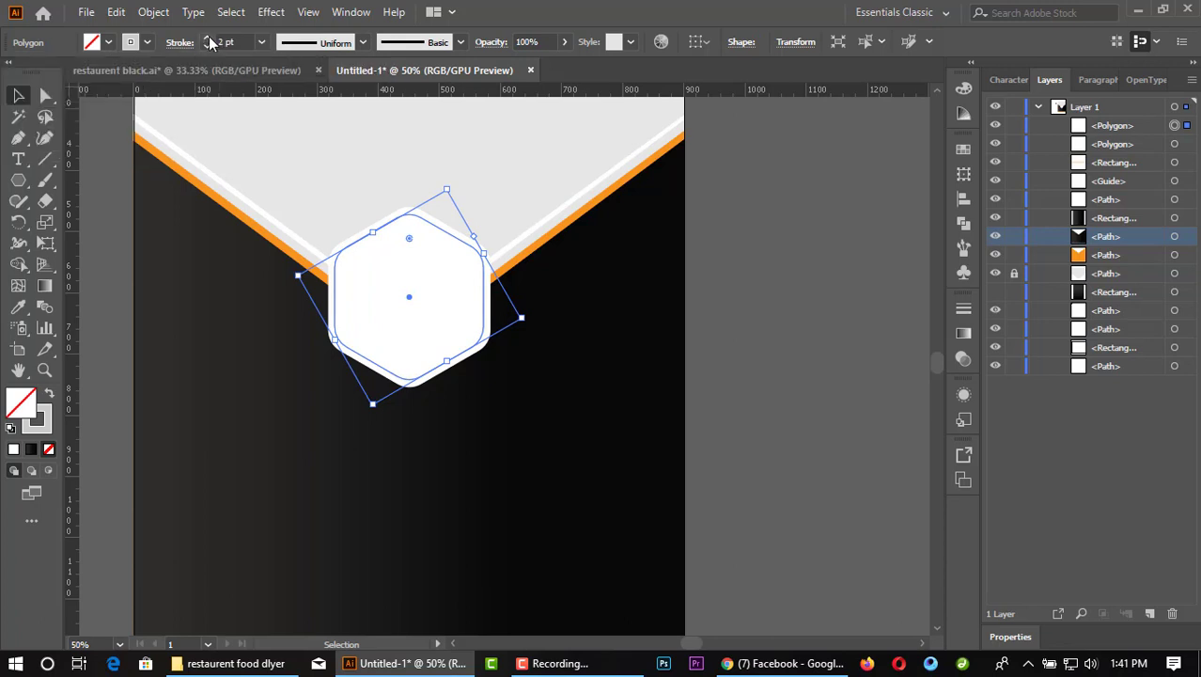
left_click(710, 268)
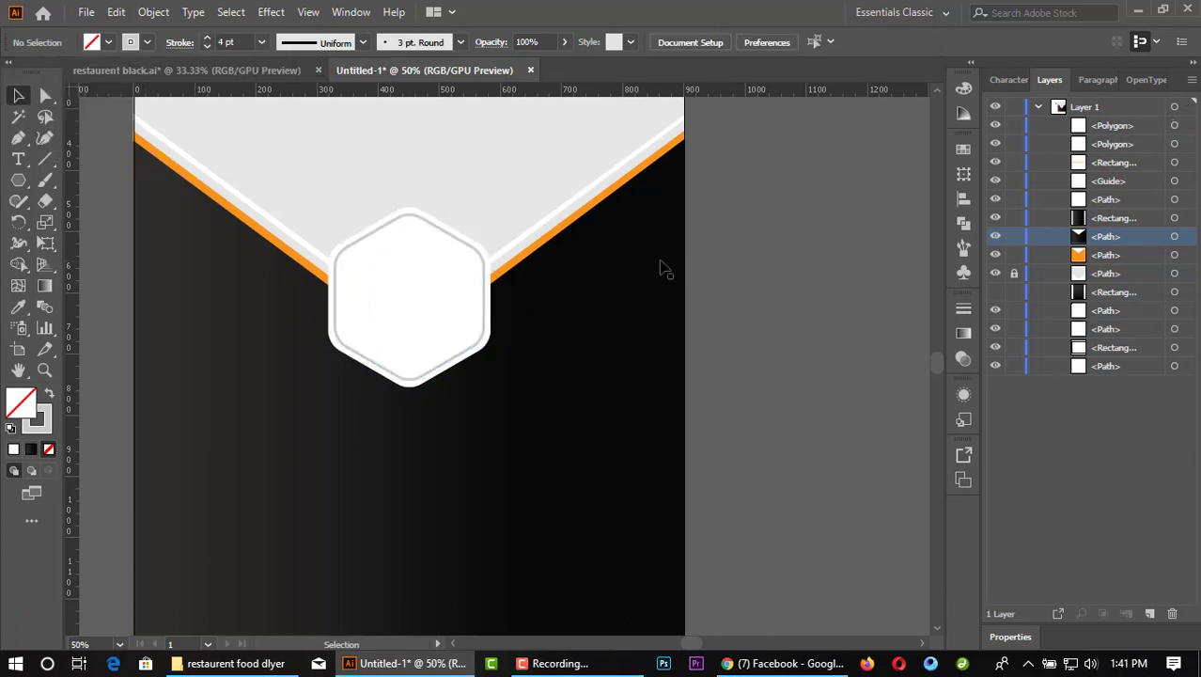
scroll(566, 280, "down", 1, "alt")
scroll(702, 311, "down", 4)
scroll(678, 321, "down", 1)
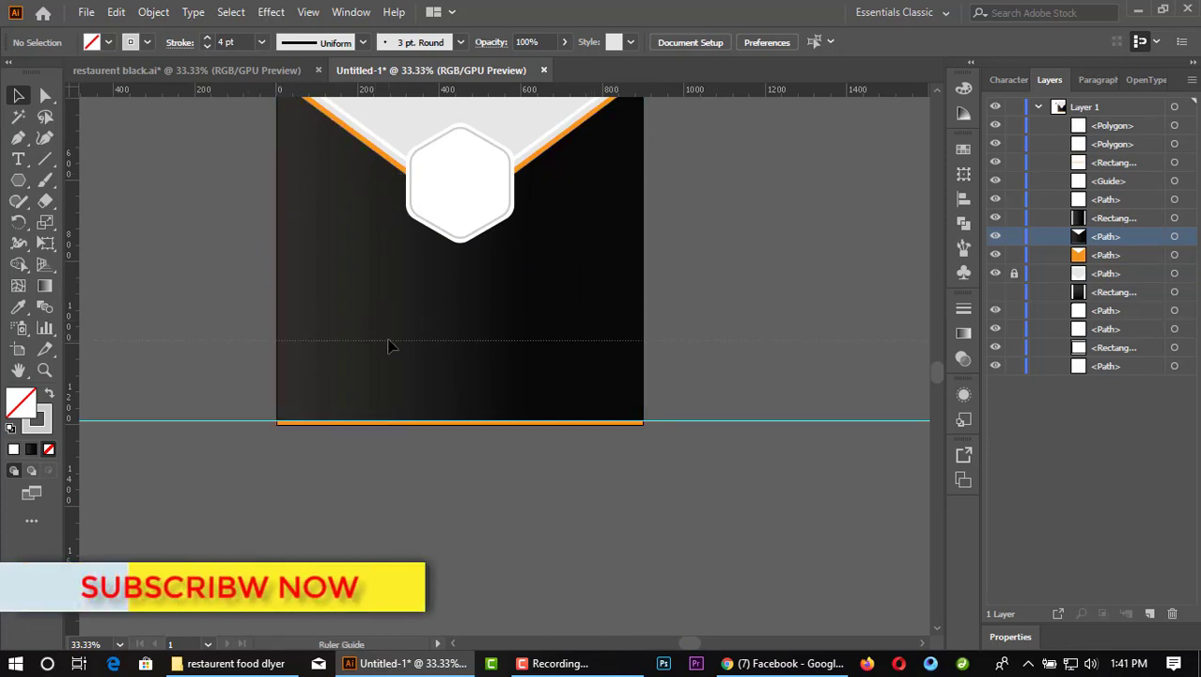
Step: Add a horizontal guide and a vertical guide across the lower flyer
mouse_move(388, 342)
left_mouse_down()
mouse_move(371, 341)
mouse_move(368, 310)
left_mouse_up()
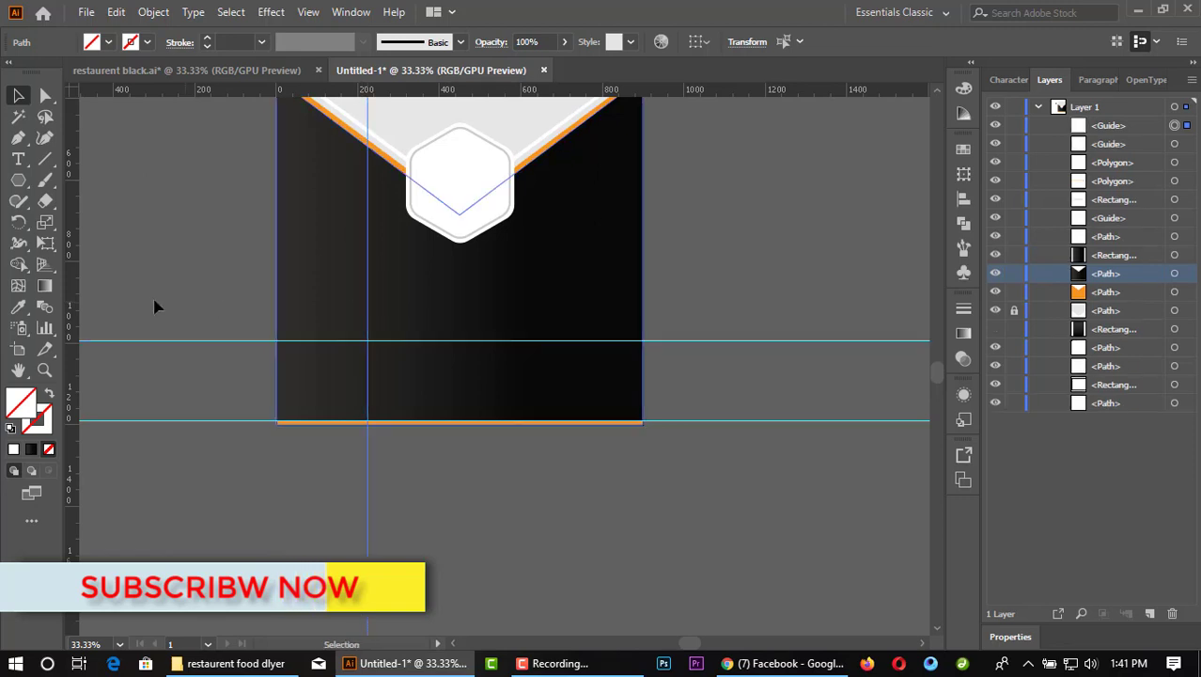
left_click_drag(482, 340, 543, 343)
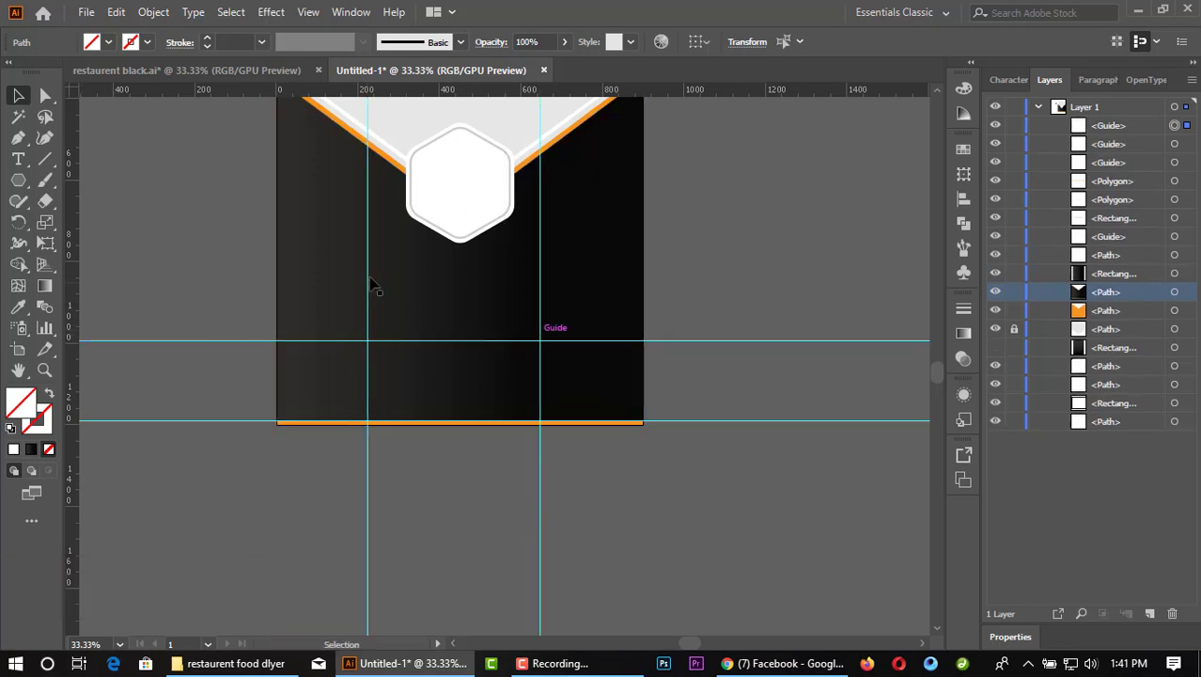
left_click_drag(369, 284, 385, 293)
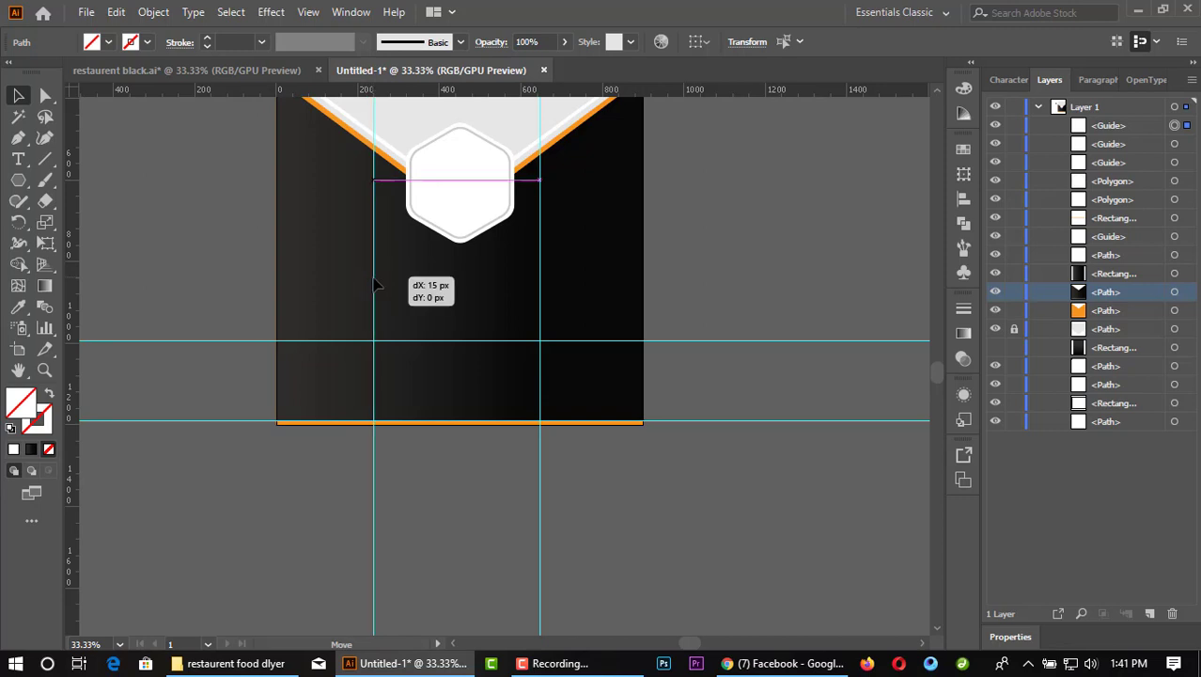
Step: Draw a 90 px circle on the left guide in the lower dark panel
left_click(106, 257)
left_click_drag(18, 180, 94, 220)
left_click_drag(326, 350, 382, 406)
Step: Give the circle the hexagon's white fill and Alt-drag two copies to the right
left_click(18, 306)
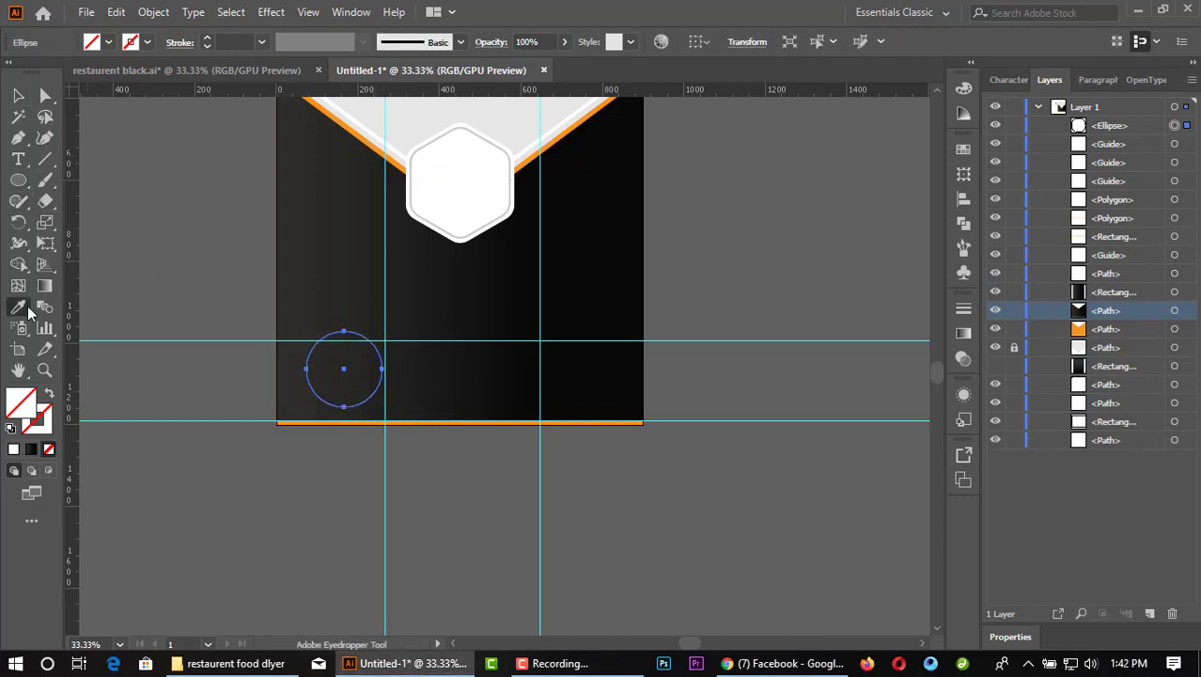
left_click(471, 176)
key("v")
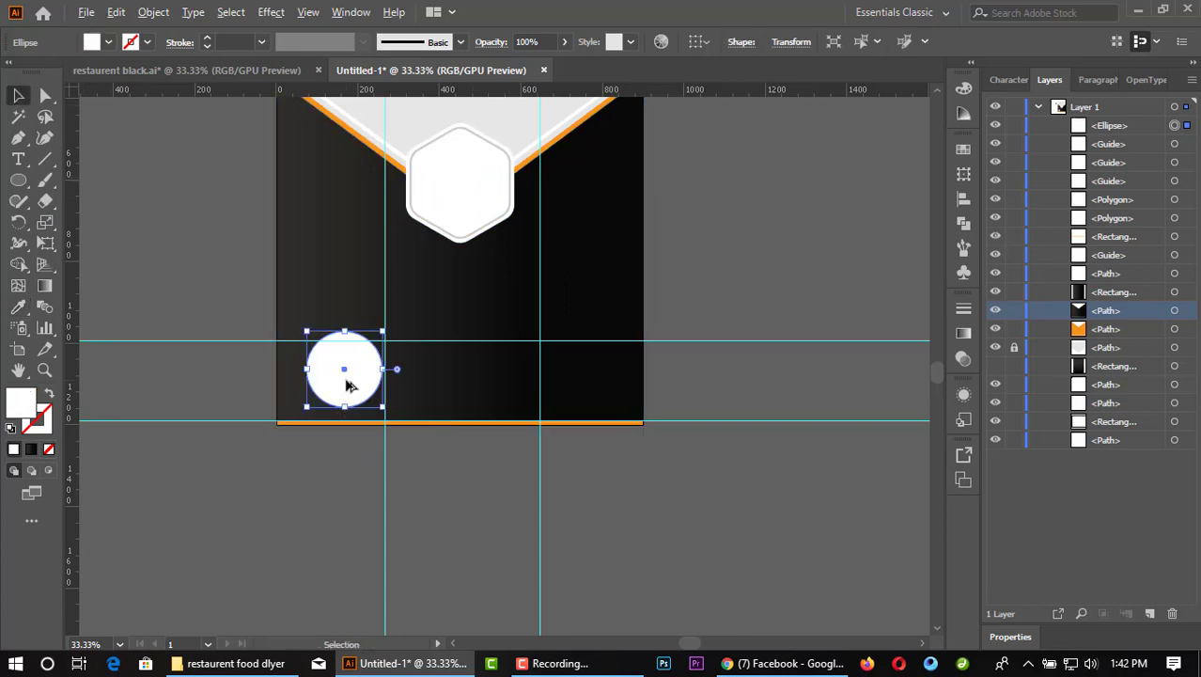
left_click_drag(374, 386, 561, 387, "alt")
left_click(443, 524)
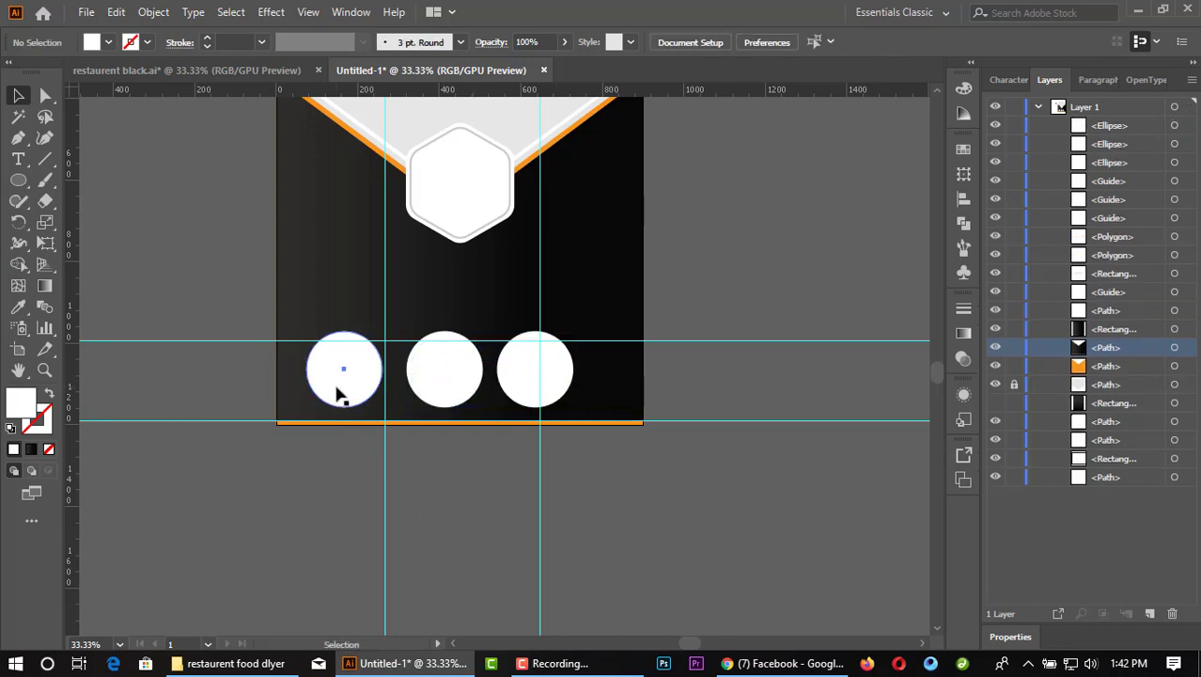
Step: Nudge all three white circles right together, then select only the middle circle
left_click(337, 392)
left_click(444, 385, "shift")
left_click(584, 384, "shift")
left_click(693, 390)
left_click(537, 369)
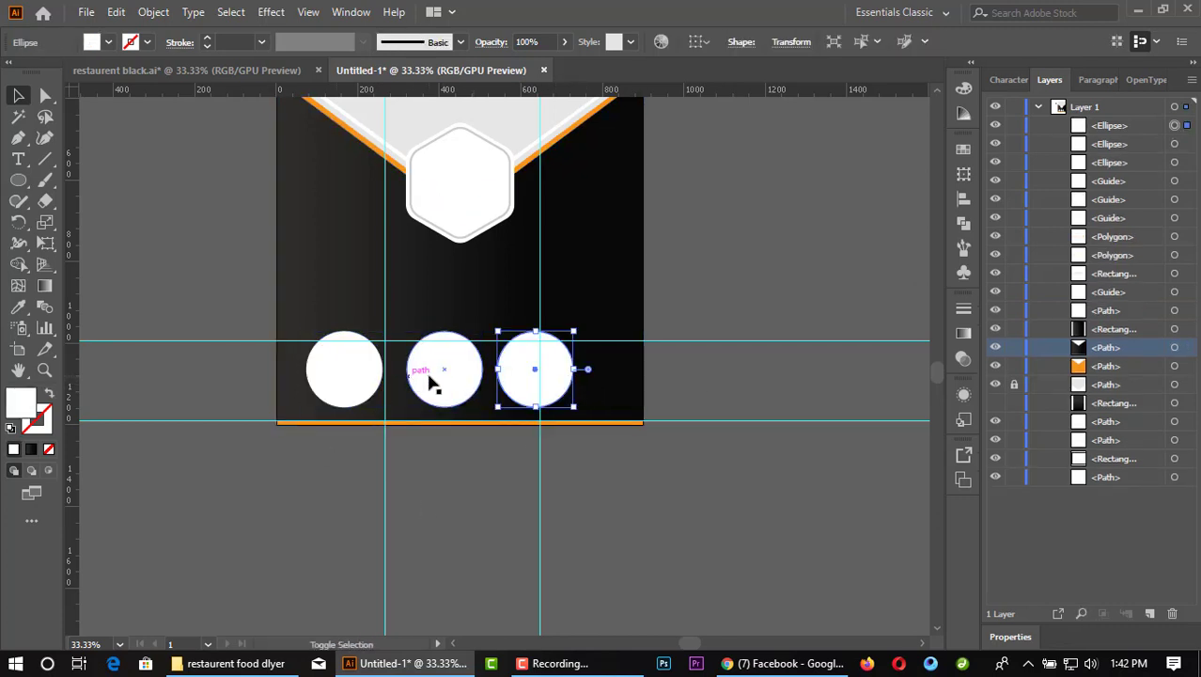
left_click(440, 378, "shift")
left_click(357, 381, "shift")
key("shift+Right")
key("shift+Right")
key("shift+Right")
key("shift+Right")
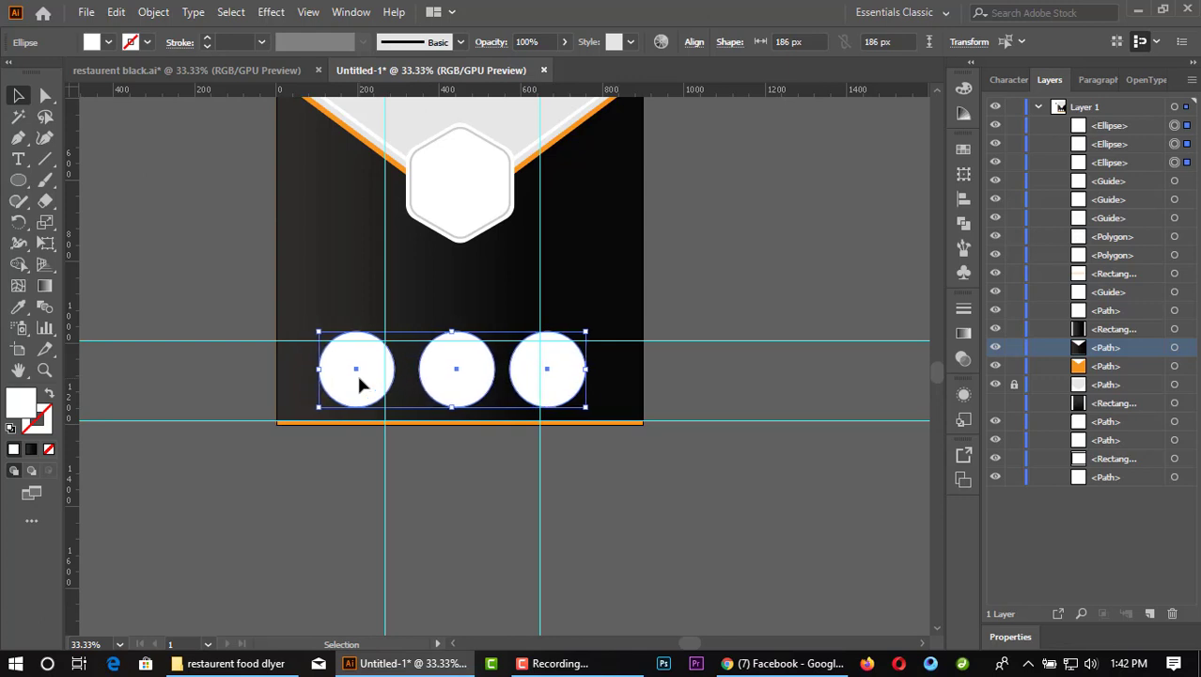
key("shift+Right")
key("shift+Right")
key("shift+Right")
key("shift+Right")
key("shift+Right")
left_click(464, 437)
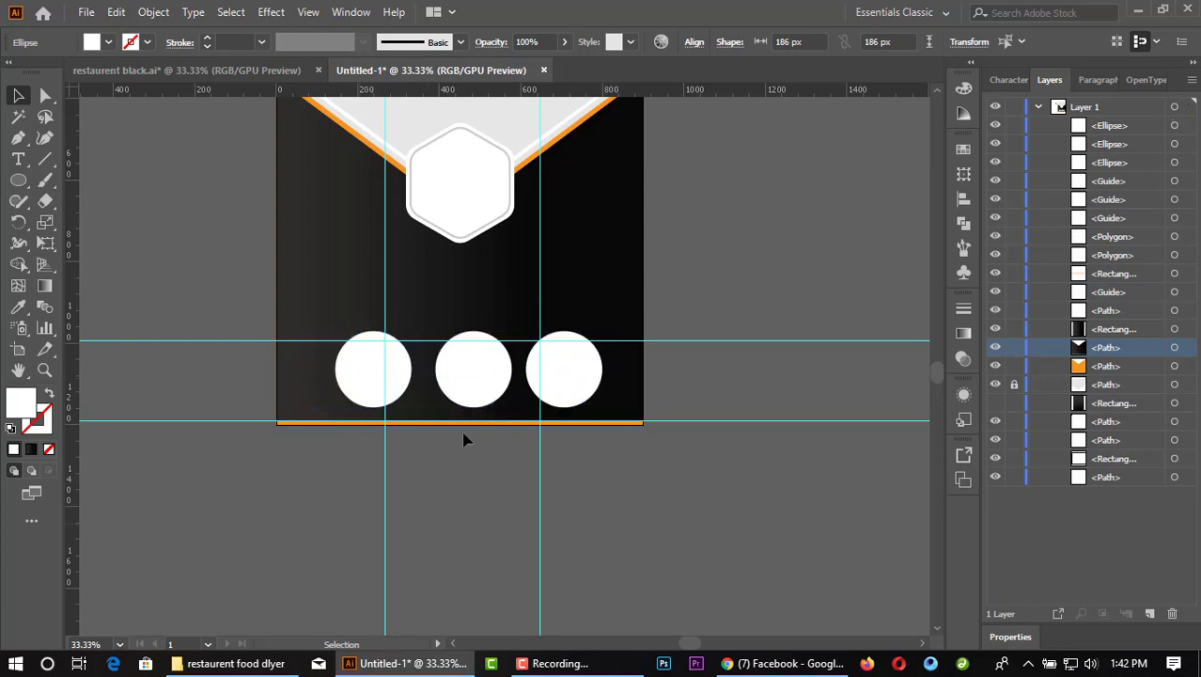
left_click(467, 390)
Step: Enlarge the three circles together and nudge them upward
left_click(362, 373)
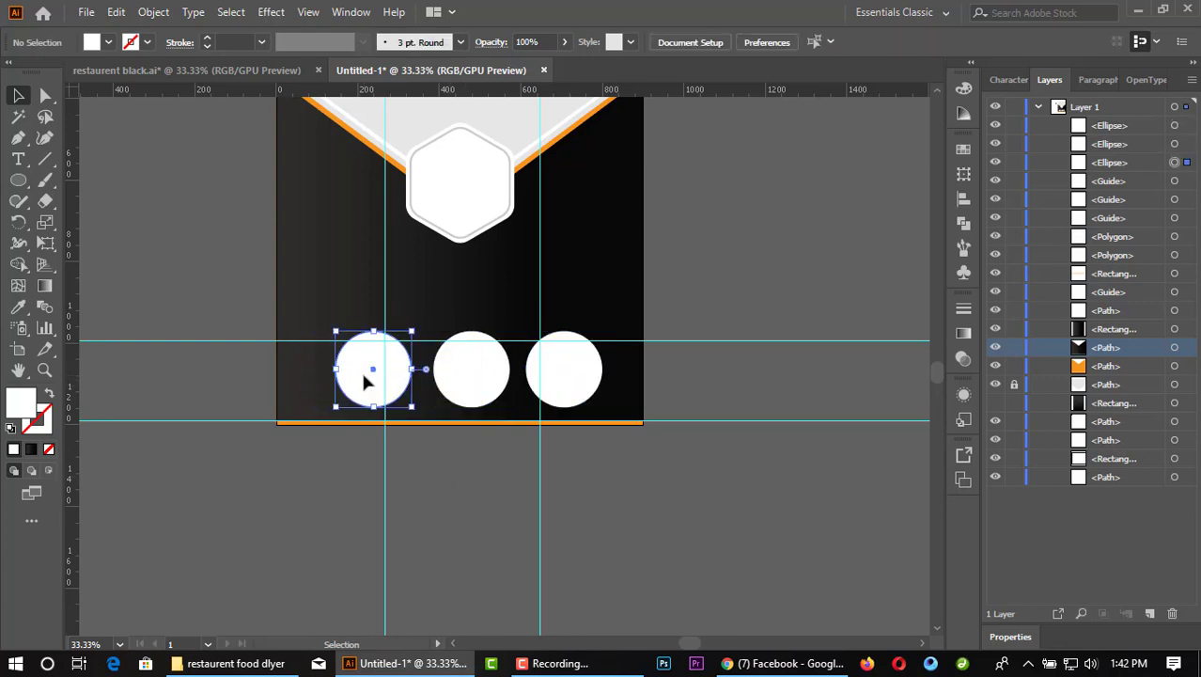
scroll(410, 381, "up", 2)
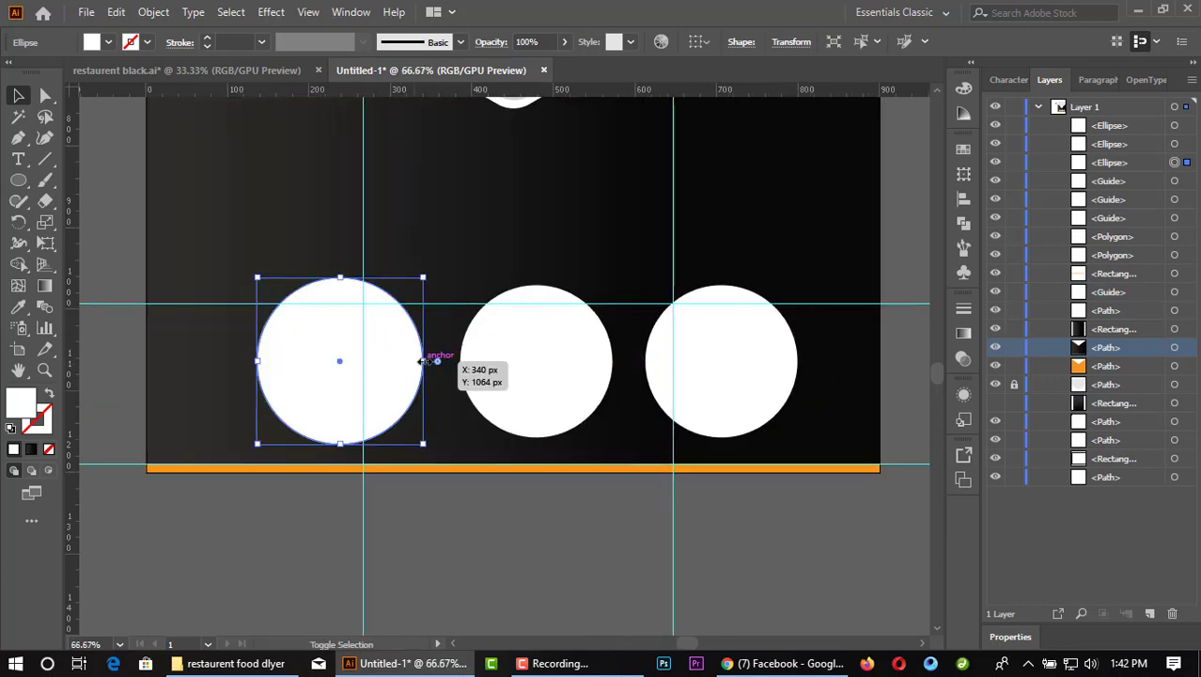
left_click(536, 371, "shift")
left_click(669, 373, "shift")
mouse_move(797, 361)
left_mouse_down()
mouse_move(814, 367)
mouse_move(808, 375)
left_mouse_up()
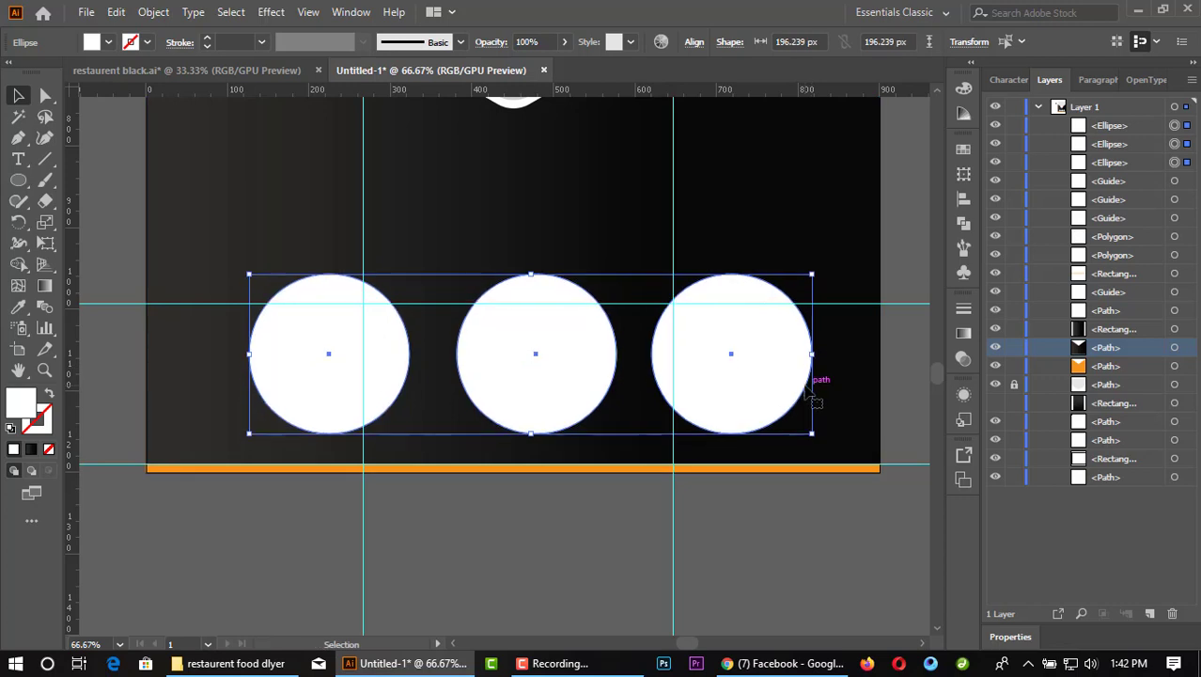
scroll(415, 532, "down", 1)
scroll(451, 550, "down", 1)
key("shift+Up")
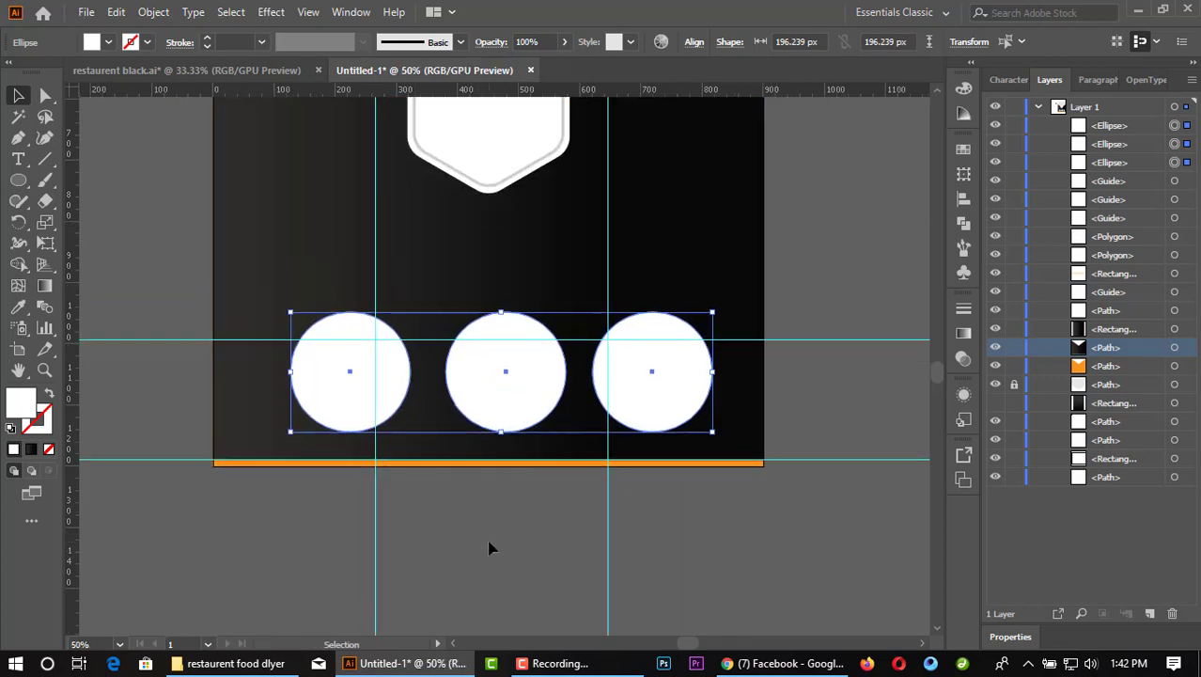
key("shift+Up")
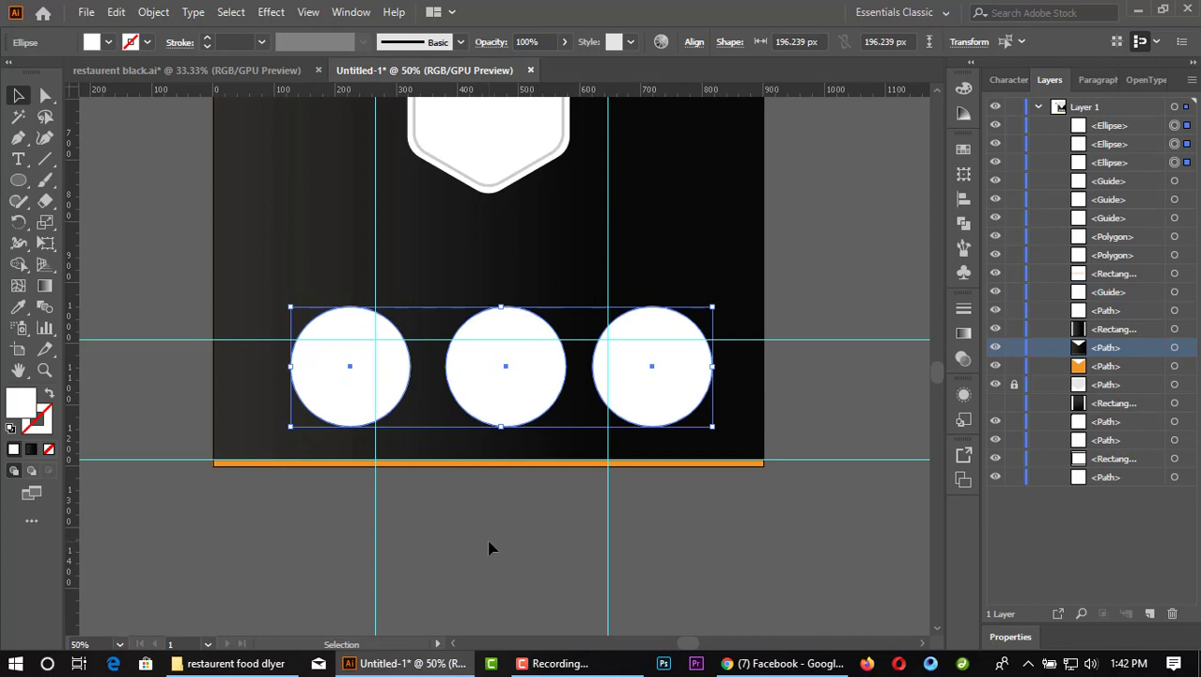
Step: Even out the circle spacing by nudging the left, right and middle circles individually
key("ctrl+shift+a")
left_click(351, 381)
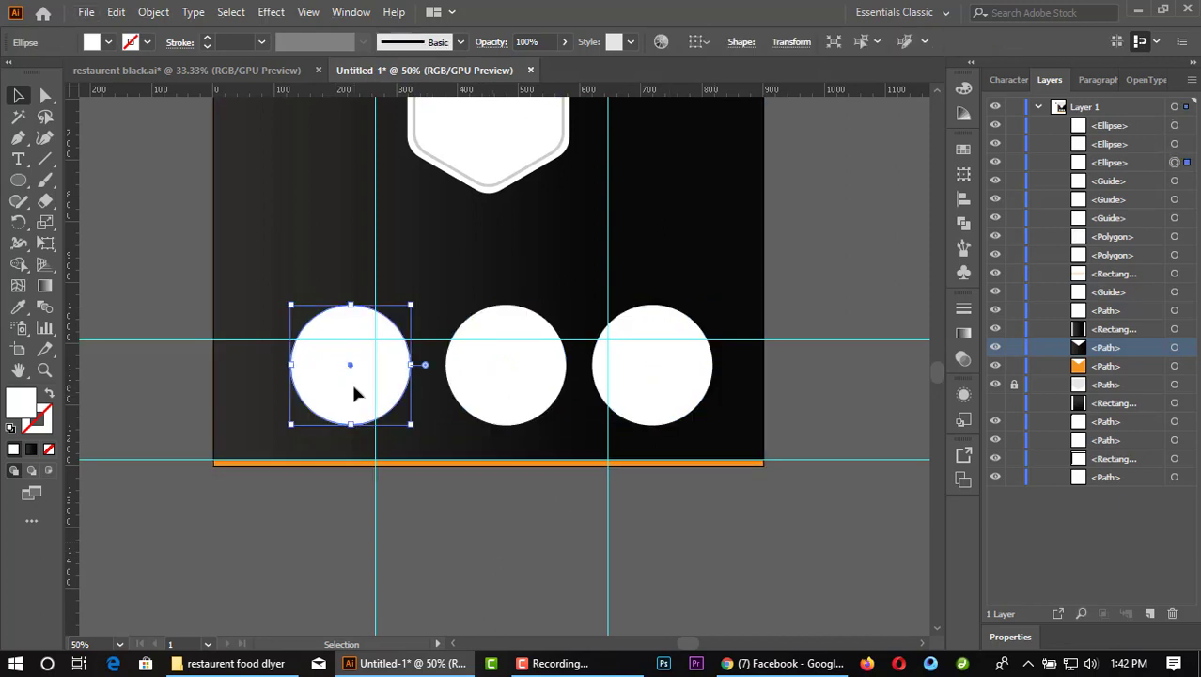
key("shift+Right")
key("shift+Right")
key("shift+Right")
left_click(634, 379)
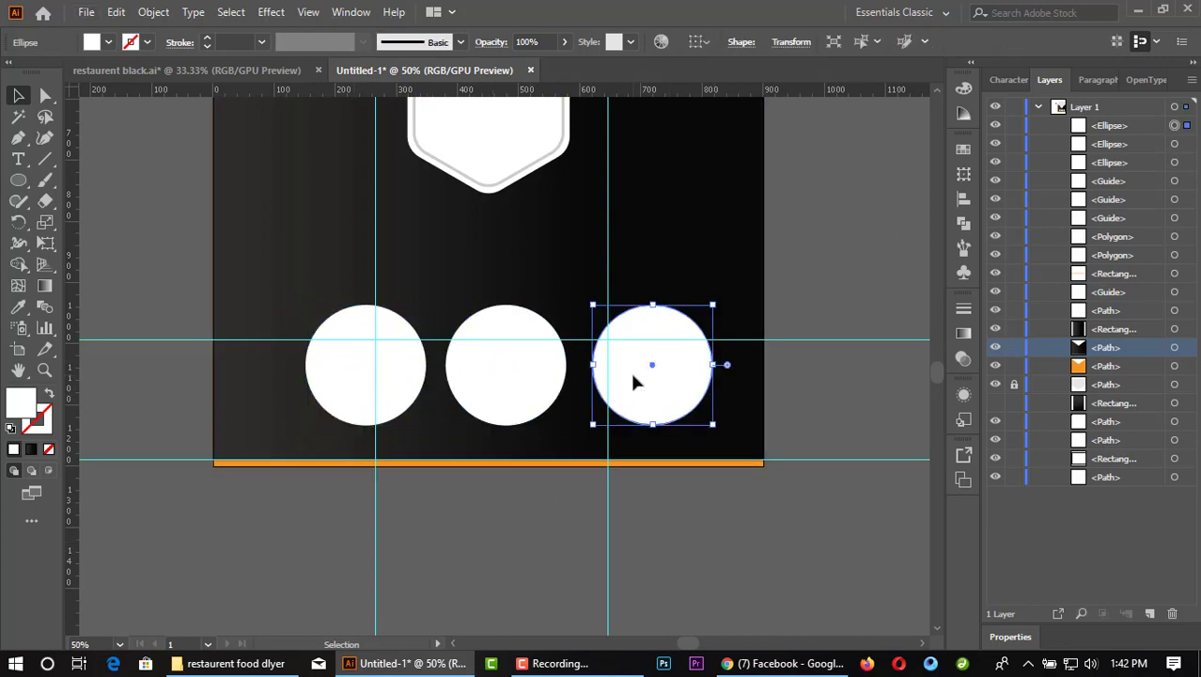
key("shift+Left")
key("shift+Left")
key("shift+Left")
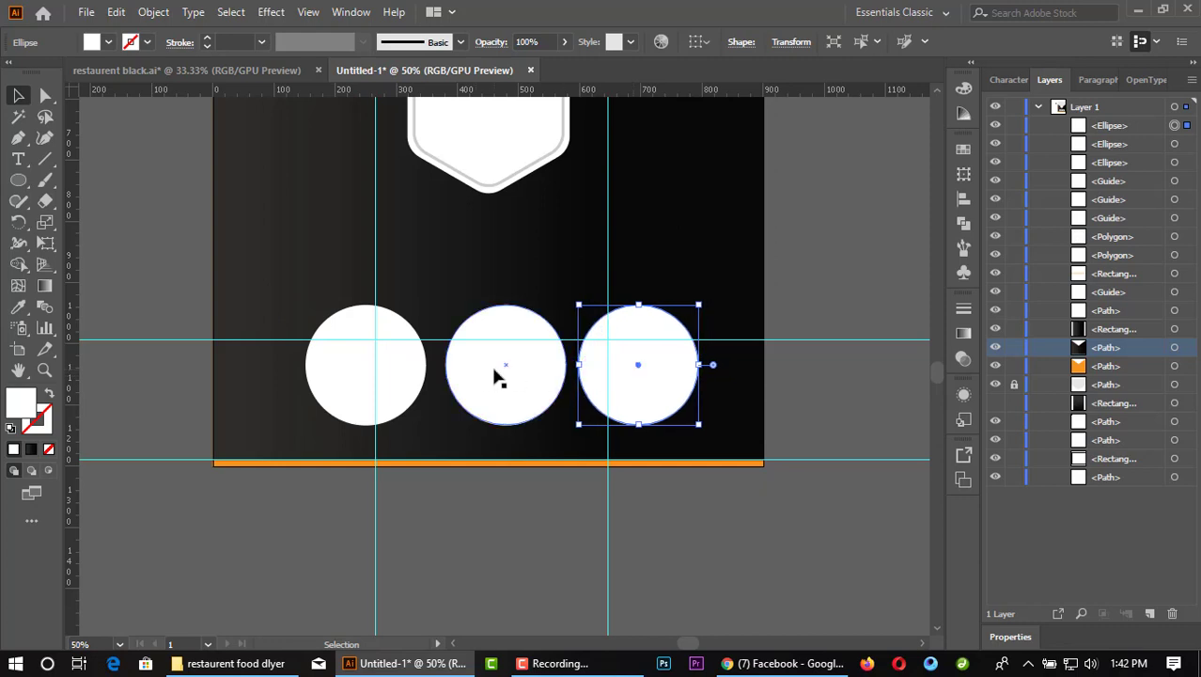
left_click(491, 374)
key("Left")
key("Left")
key("Left")
left_click(412, 388)
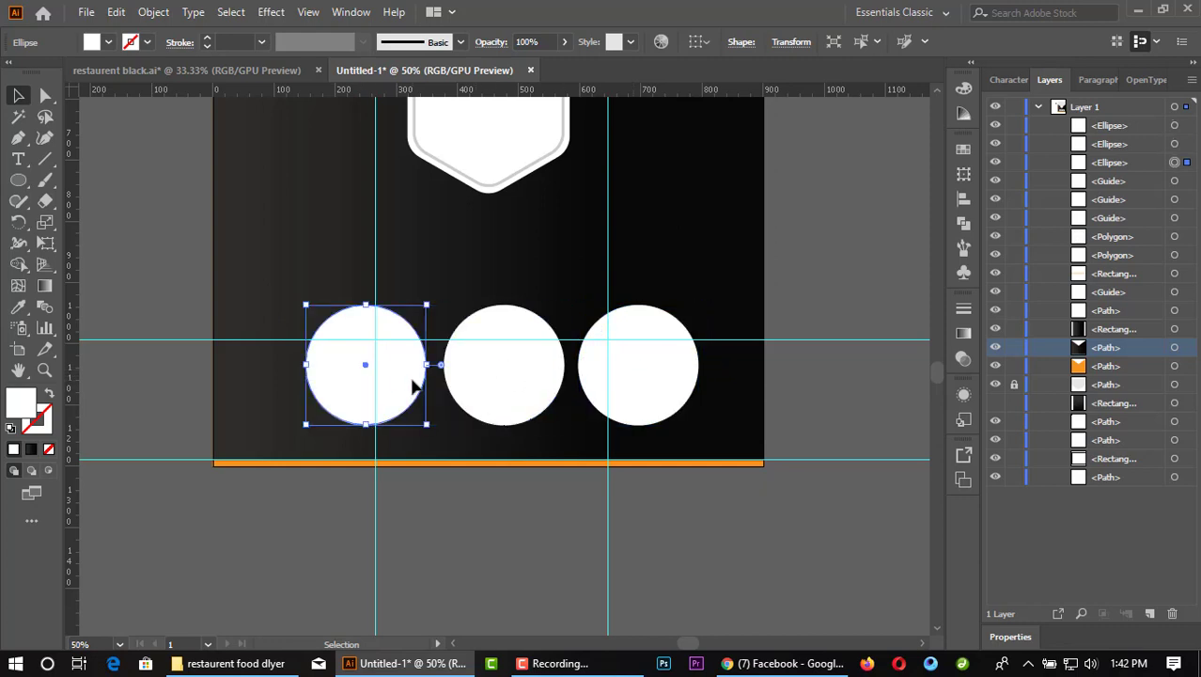
key("Right")
key("Right")
key("Right")
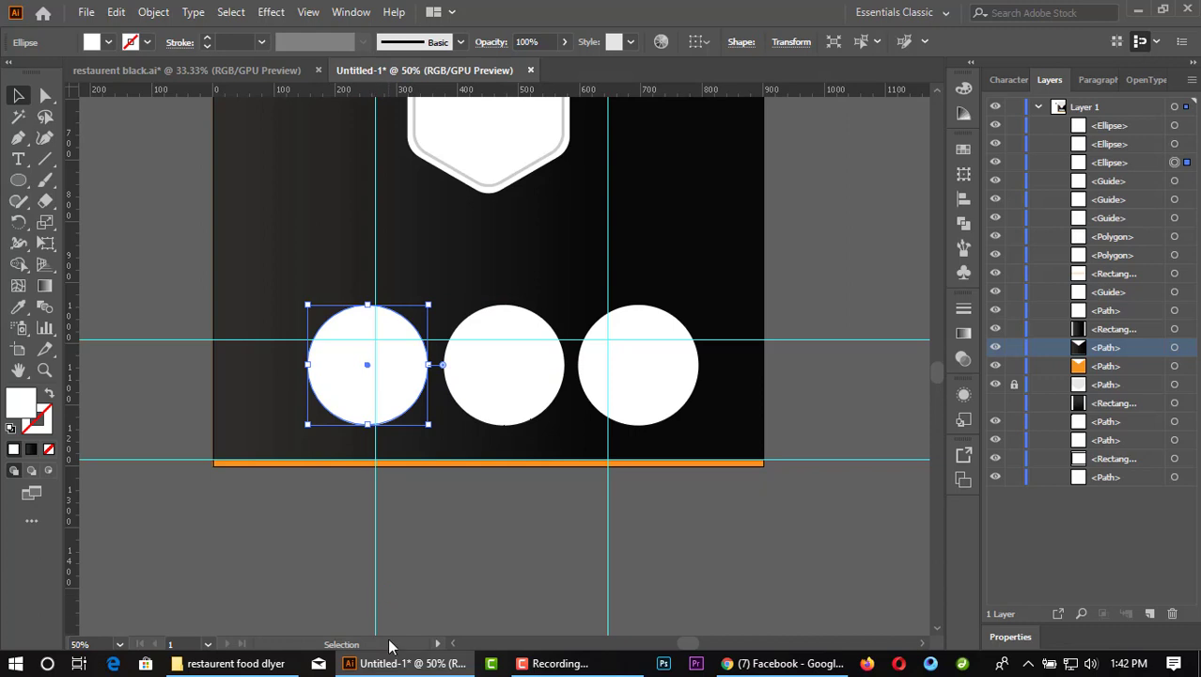
Step: Raise the three circles, enlarge them to about 206 px, and shift them left
left_click(490, 412, "shift")
left_click(618, 402, "shift")
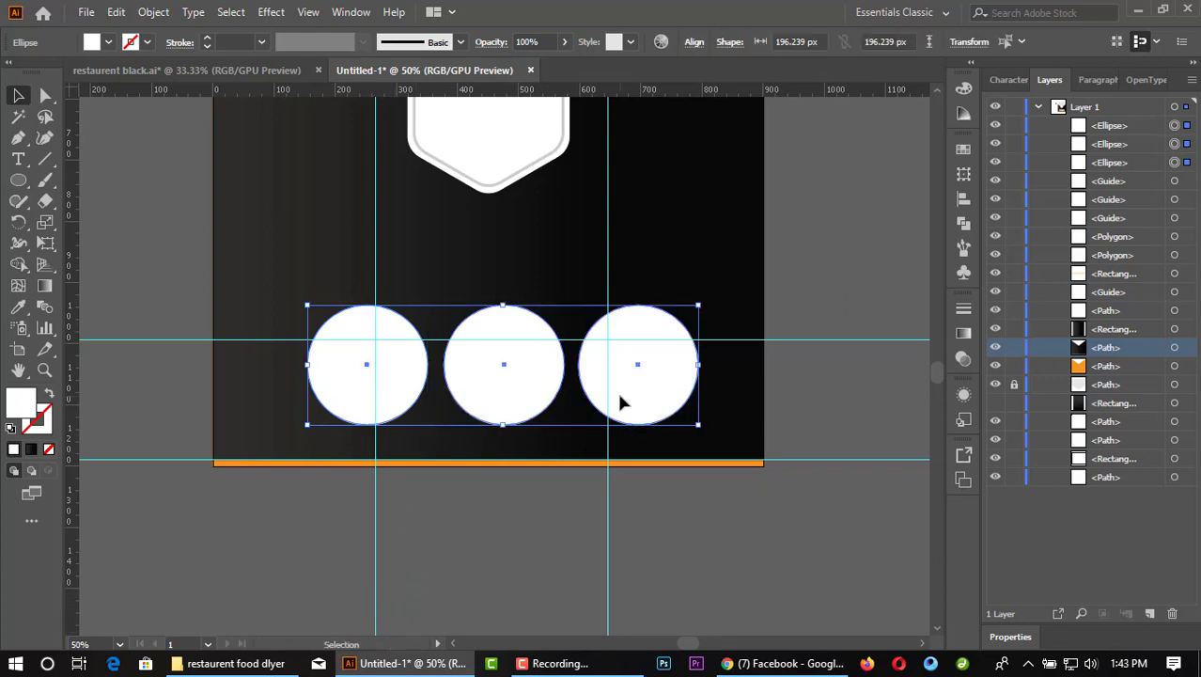
key("Up")
key("Up")
key("Up")
key("Up")
key("Up")
key("Up")
key("Up")
key("Up")
key("Up")
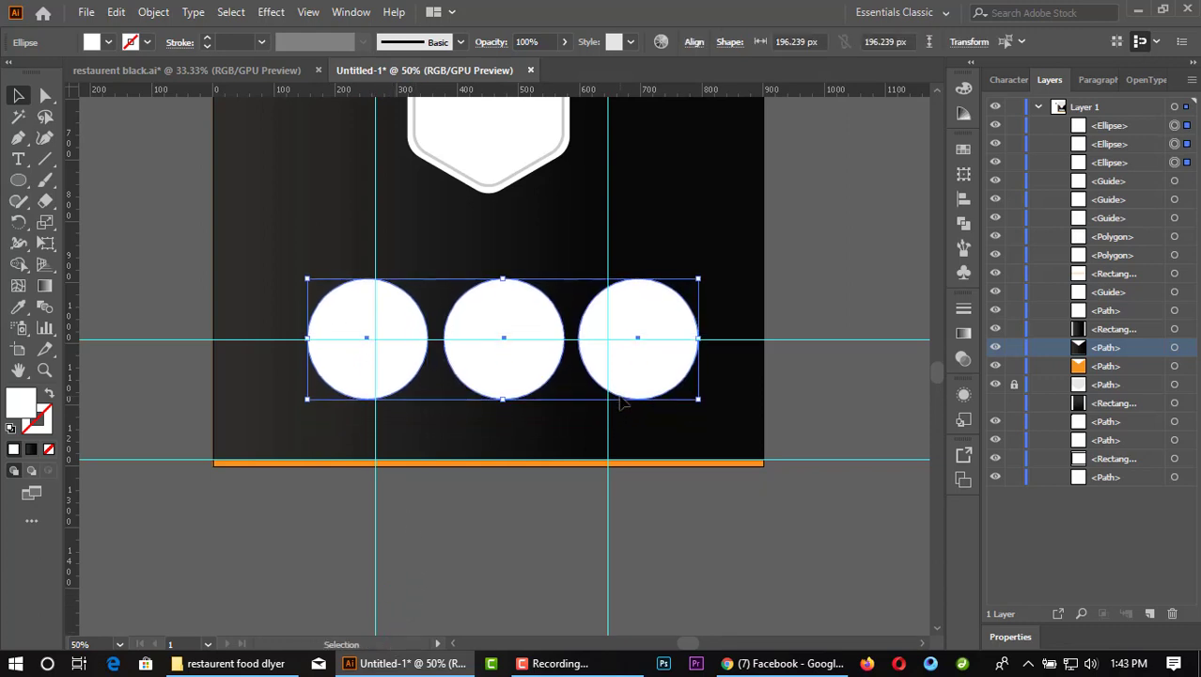
key("Up")
key("Up")
key("Up")
key("Up")
key("Up")
key("Up")
key("Up")
key("Up")
key("Up")
scroll(553, 406, "down", 2)
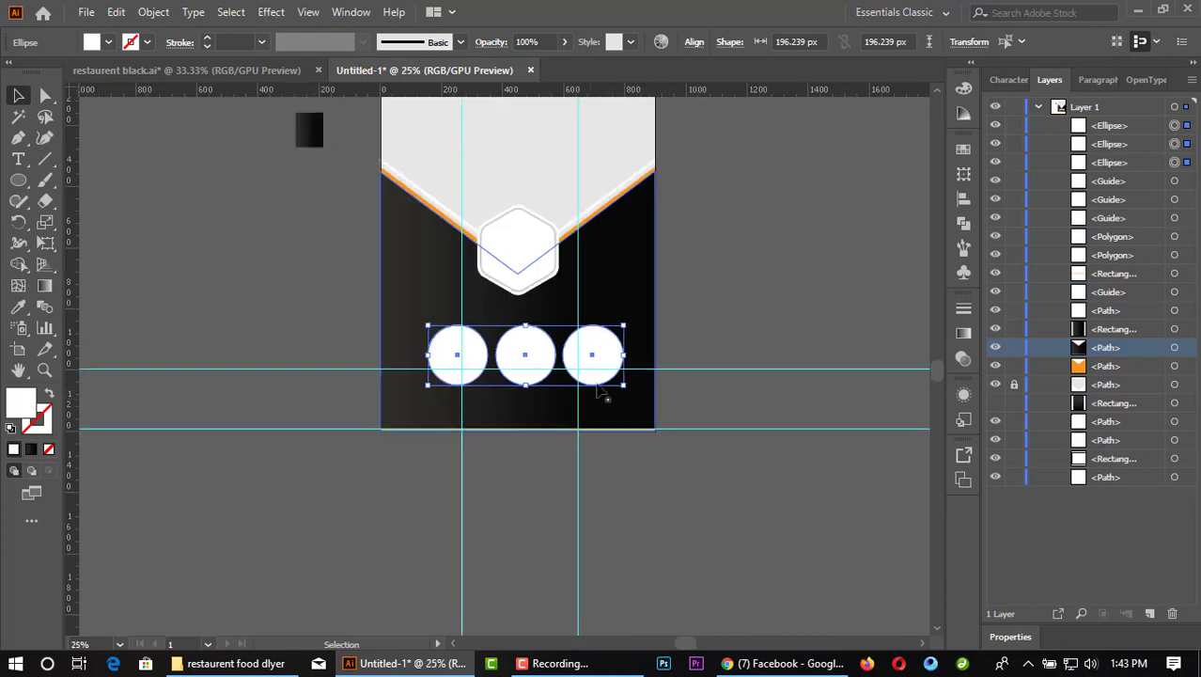
scroll(636, 376, "up", 2)
left_click_drag(630, 344, 638, 352)
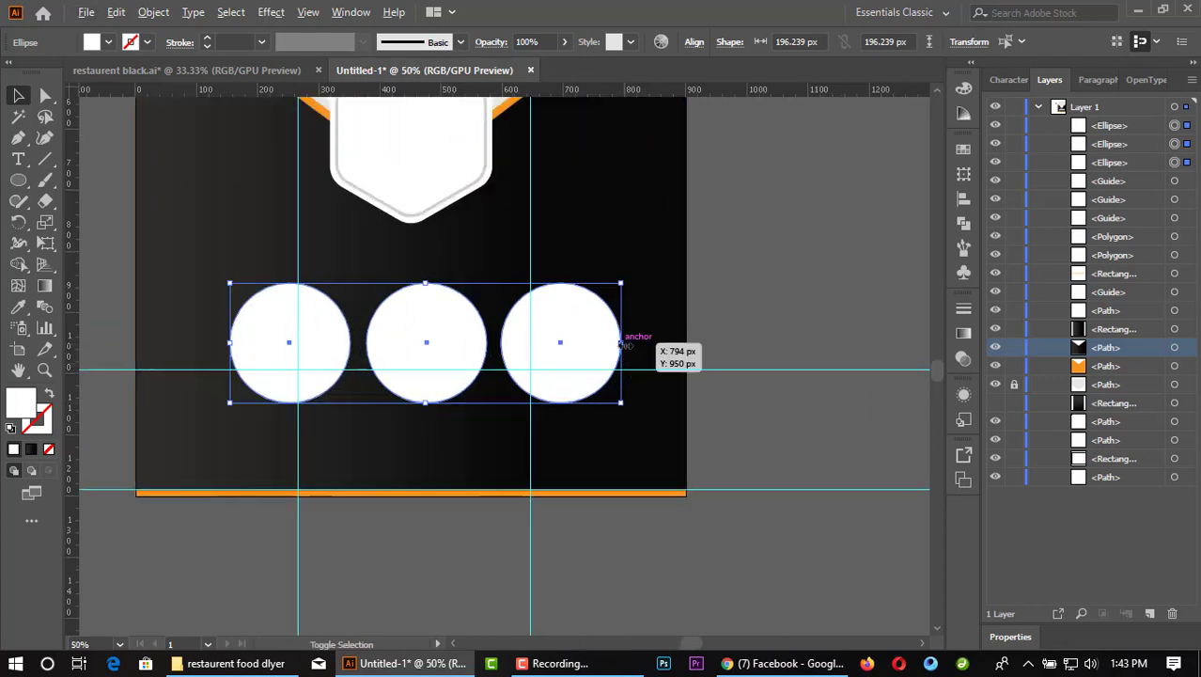
key("Left")
key("Left")
key("Left")
key("Left")
key("Left")
key("Left")
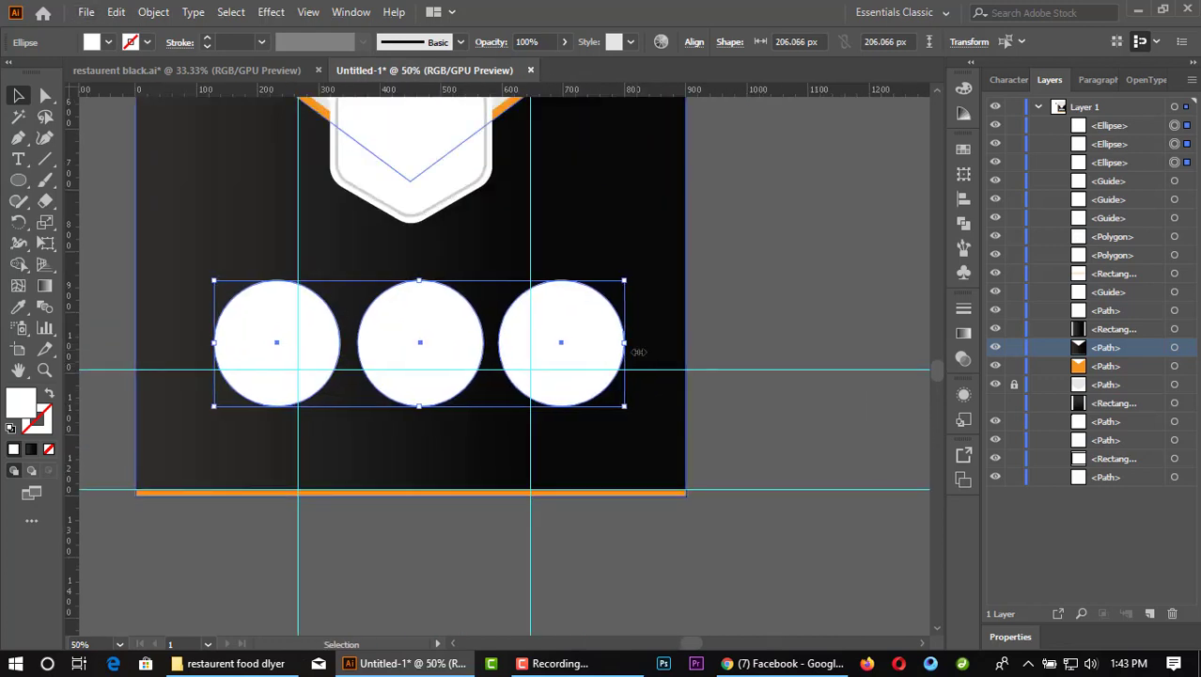
key("Left")
key("Left")
key("Left")
Step: Try horizontally centring the circles with the hexagon badge, then undo it and deselect
left_click(395, 200, "shift")
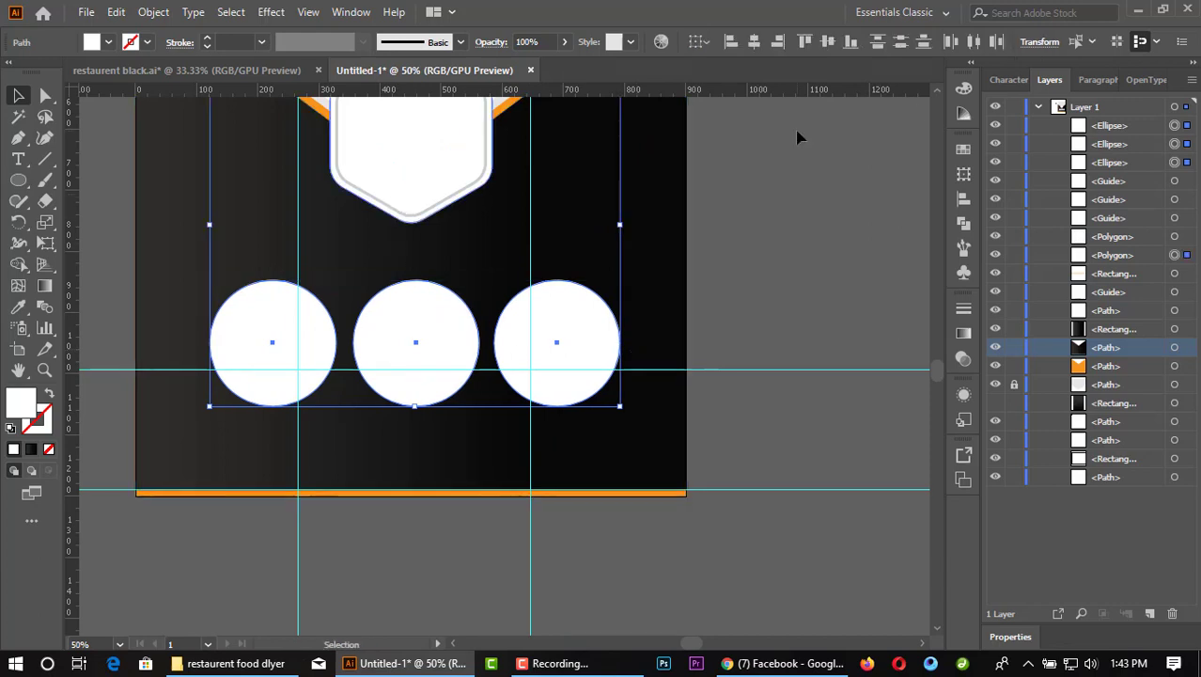
left_click(758, 45)
key("ctrl+z")
left_click(658, 282)
Step: Delete the horizontal guide running through the circles
scroll(658, 282, "down", 1)
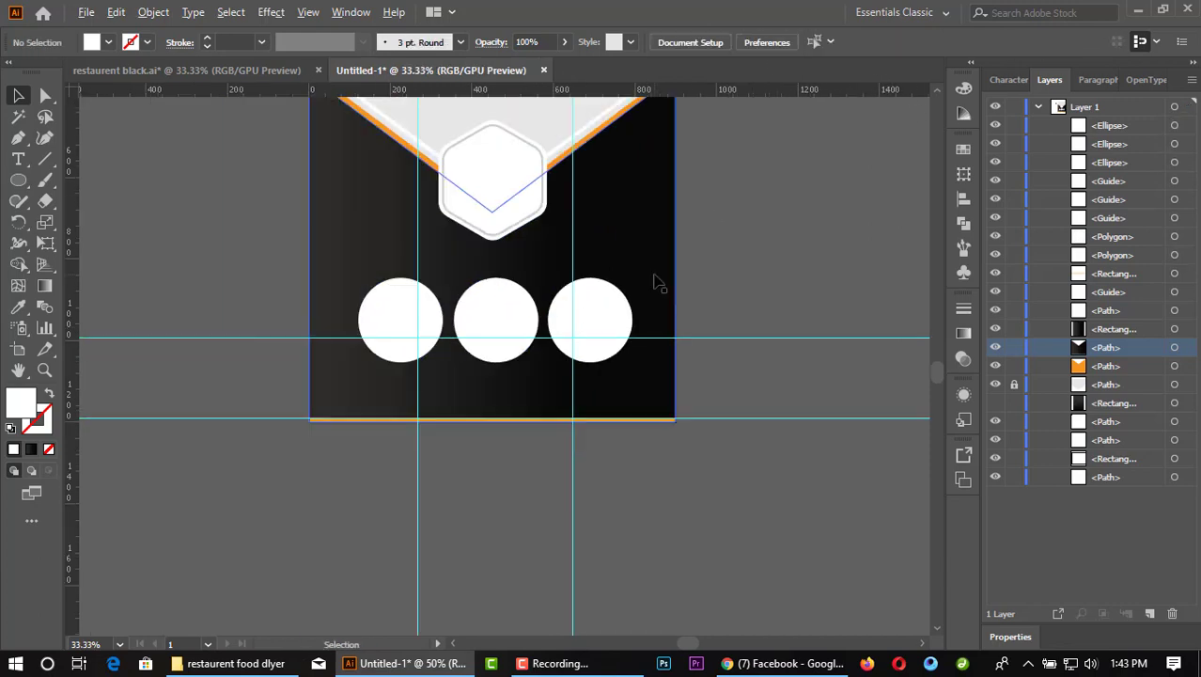
scroll(683, 265, "down", 1)
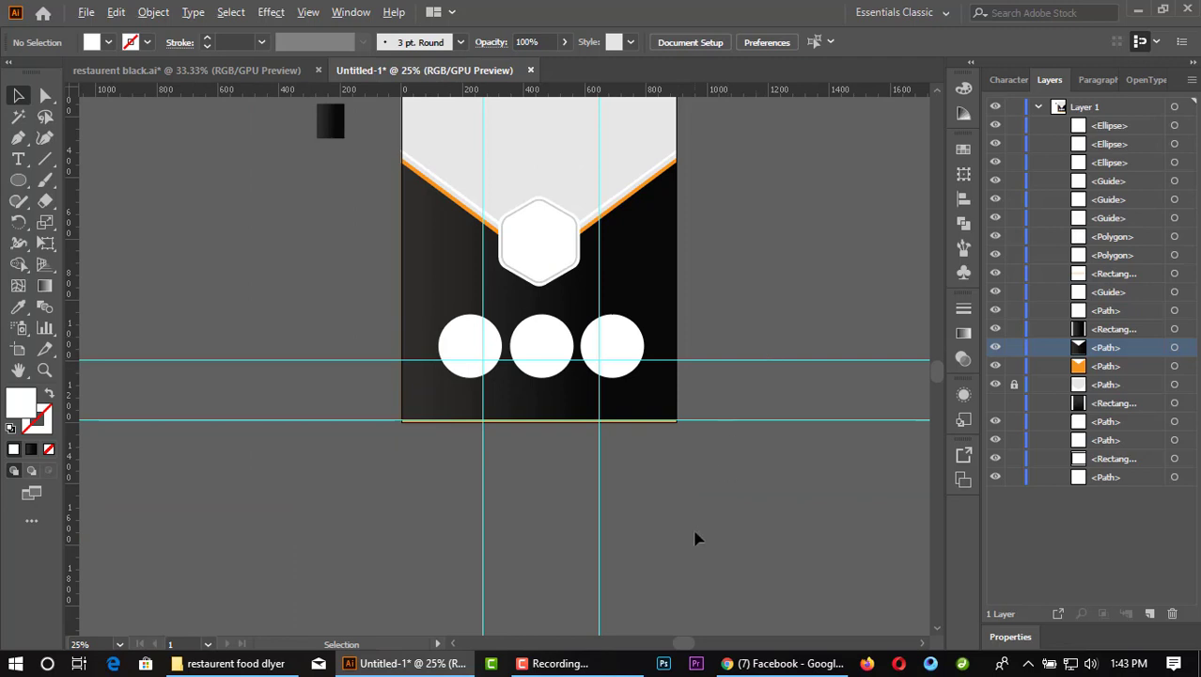
scroll(696, 536, "down", 1)
left_click(786, 416)
key("Delete")
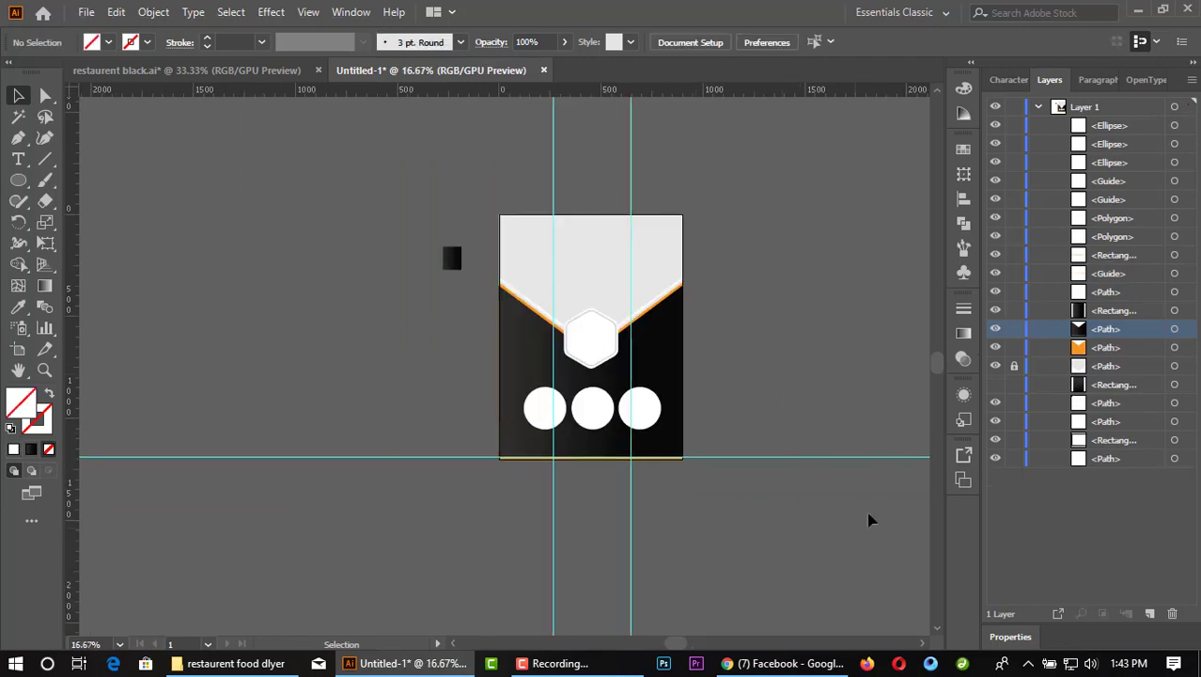
scroll(669, 406, "up", 1)
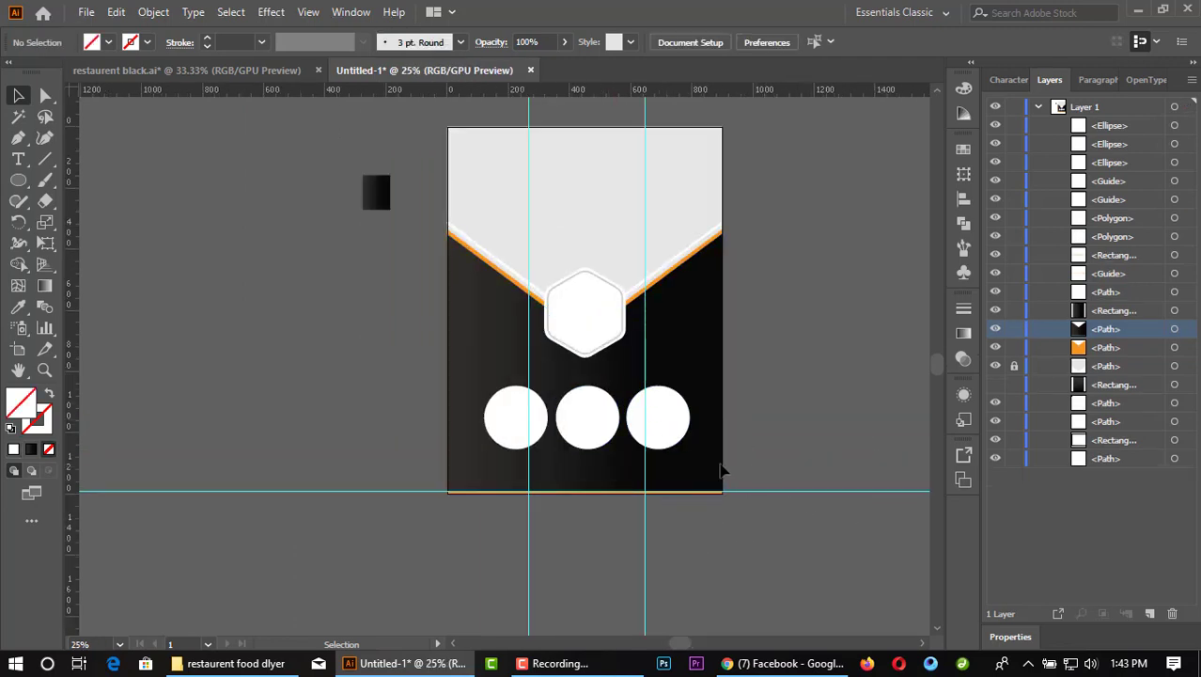
Step: Draw a rounded rectangle beside the artboard and fill it with the stripe's orange
left_click_drag(15, 180, 94, 202)
left_click_drag(184, 327, 325, 355)
left_click(18, 95)
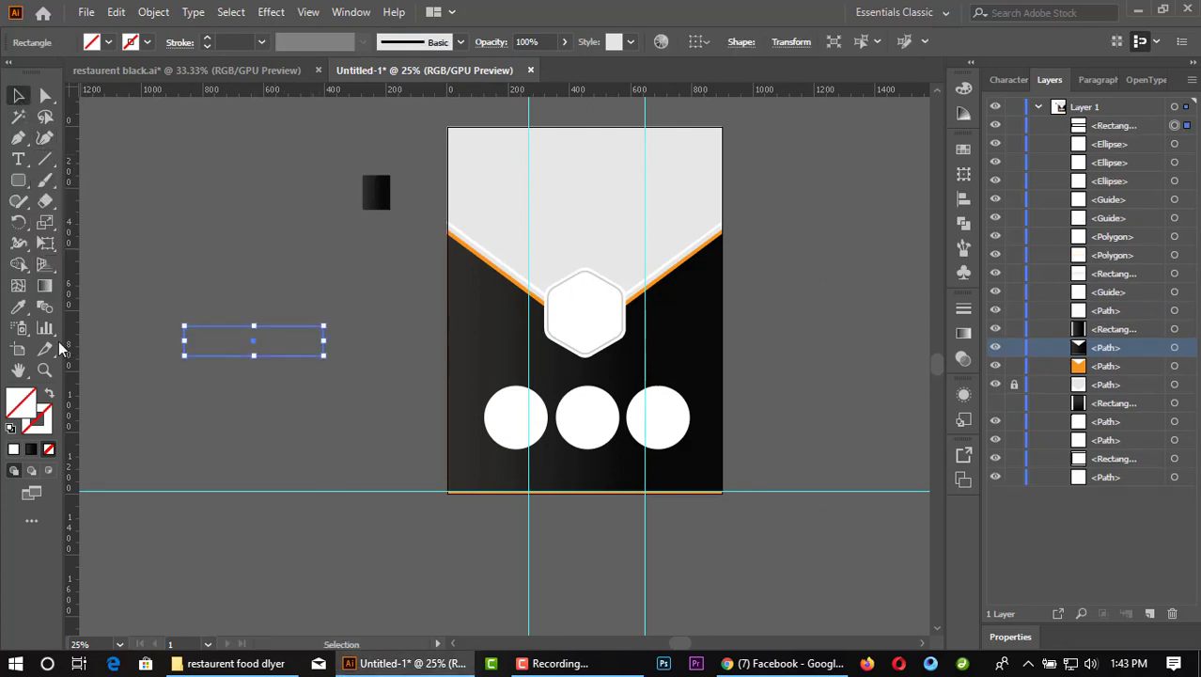
left_click(18, 309)
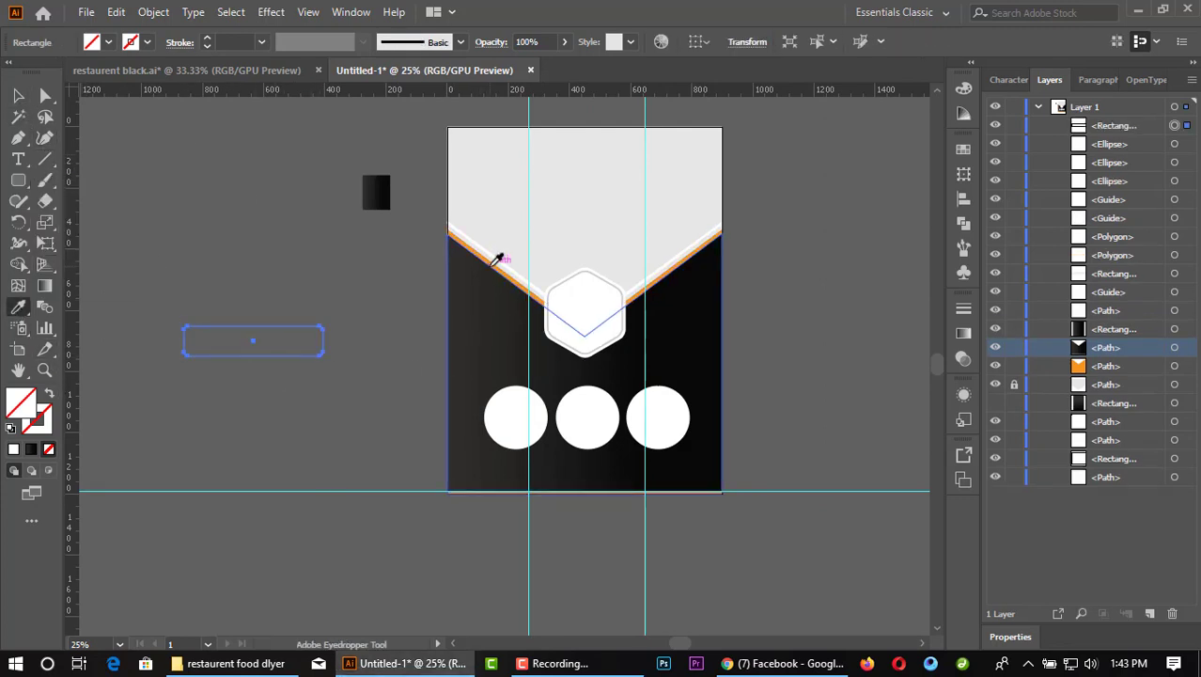
left_click(491, 260)
left_click(18, 95)
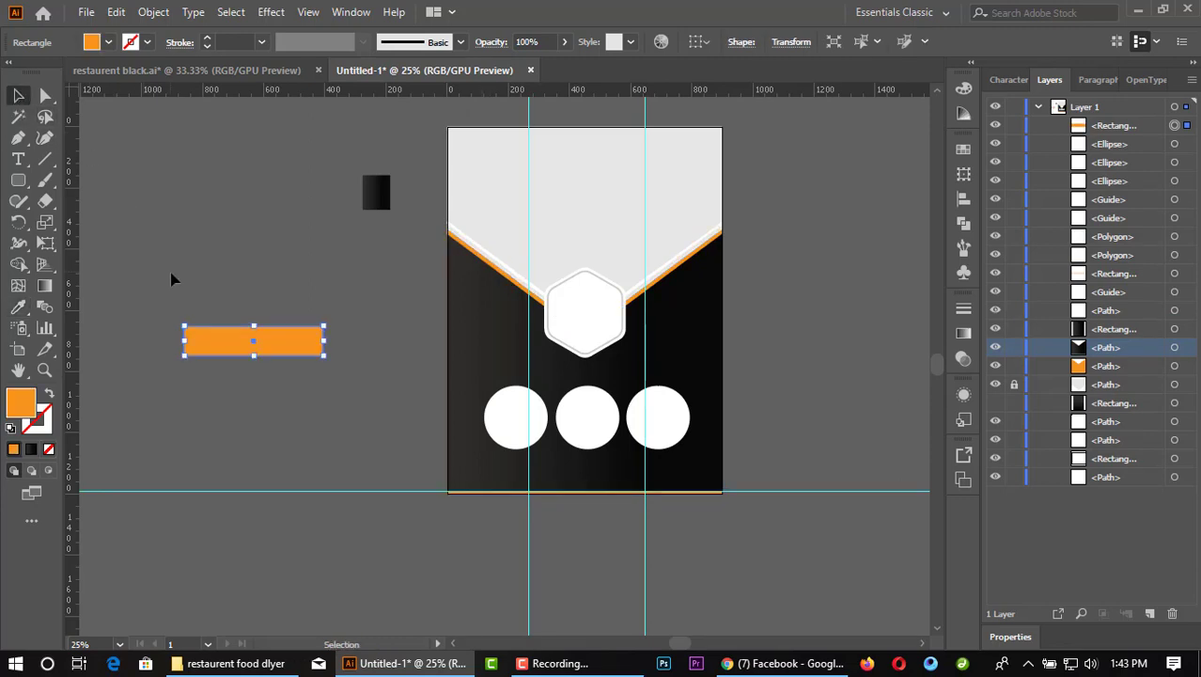
Step: Copy the orange rectangle onto the artboard, shrink it, and place it over the left circle's base
left_click_drag(282, 347, 573, 459)
key("ctrl+plus")
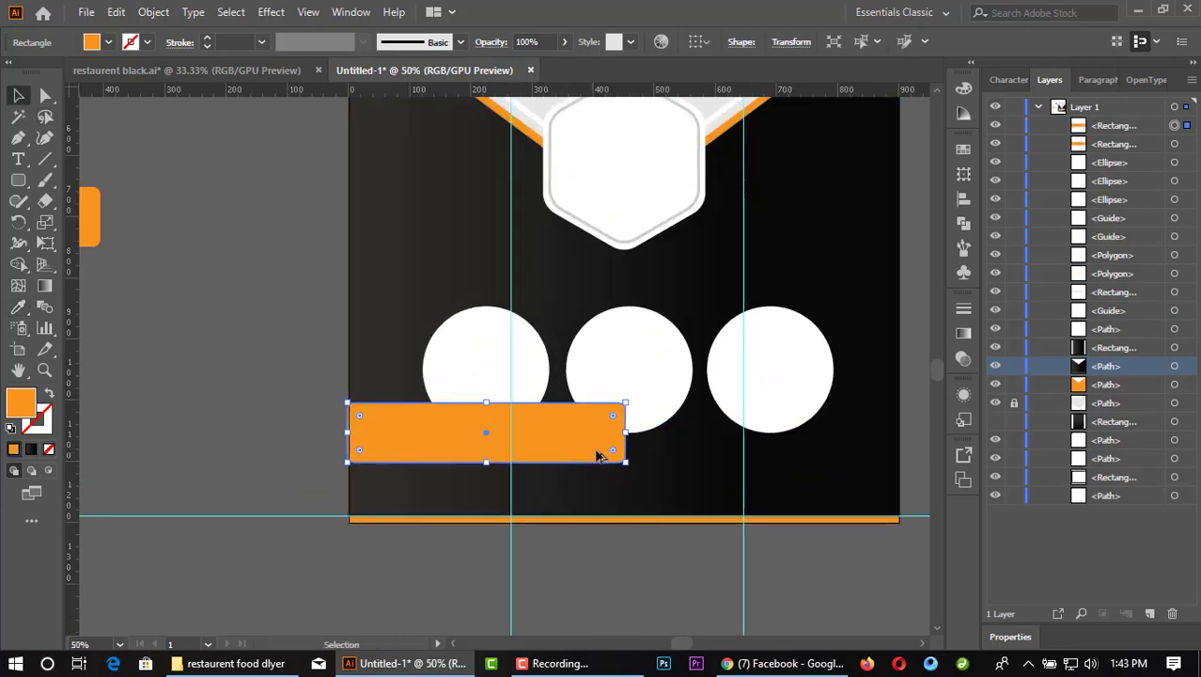
key("ctrl+plus")
left_click_drag(652, 417, 559, 415)
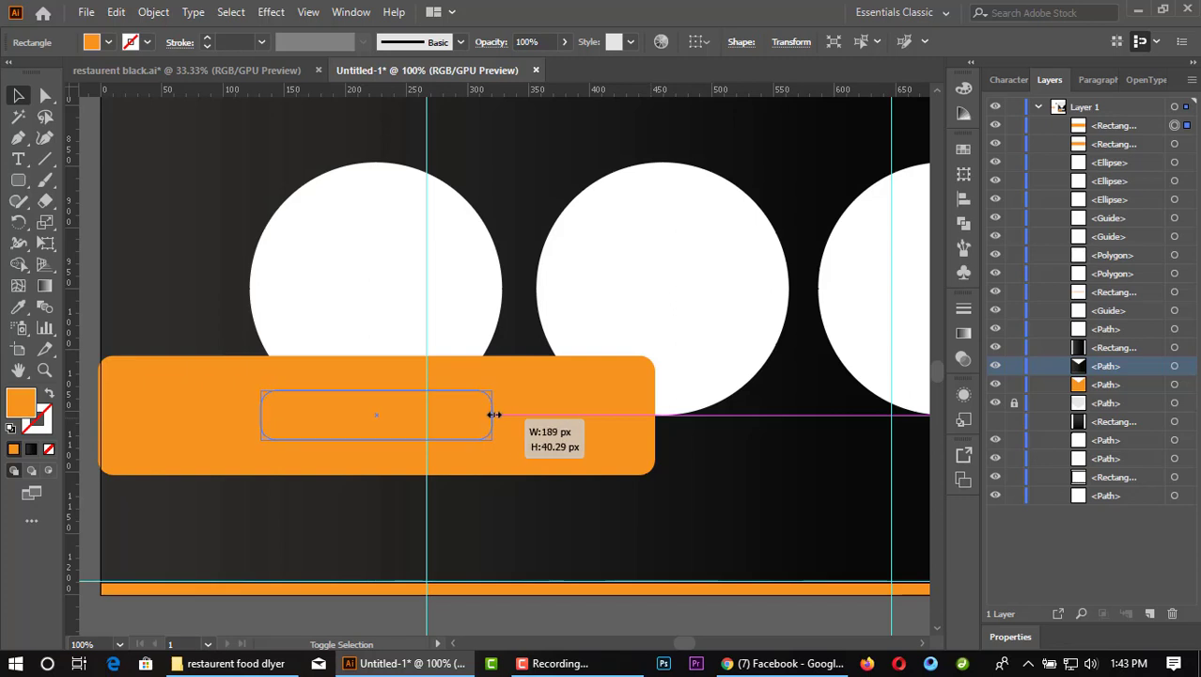
left_click_drag(499, 415, 449, 382)
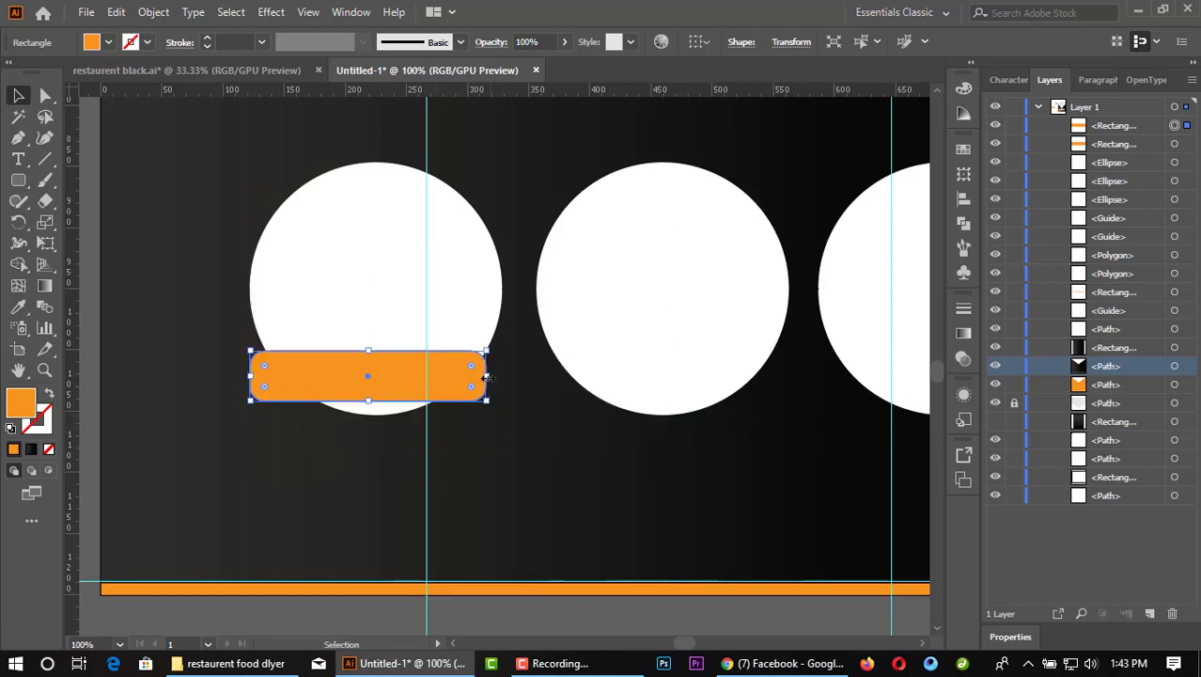
Step: Nudge the left circle with its label, the right circle and the middle circle into line
scroll(409, 371, "down", 1)
left_click(383, 349)
left_click(383, 373, "shift")
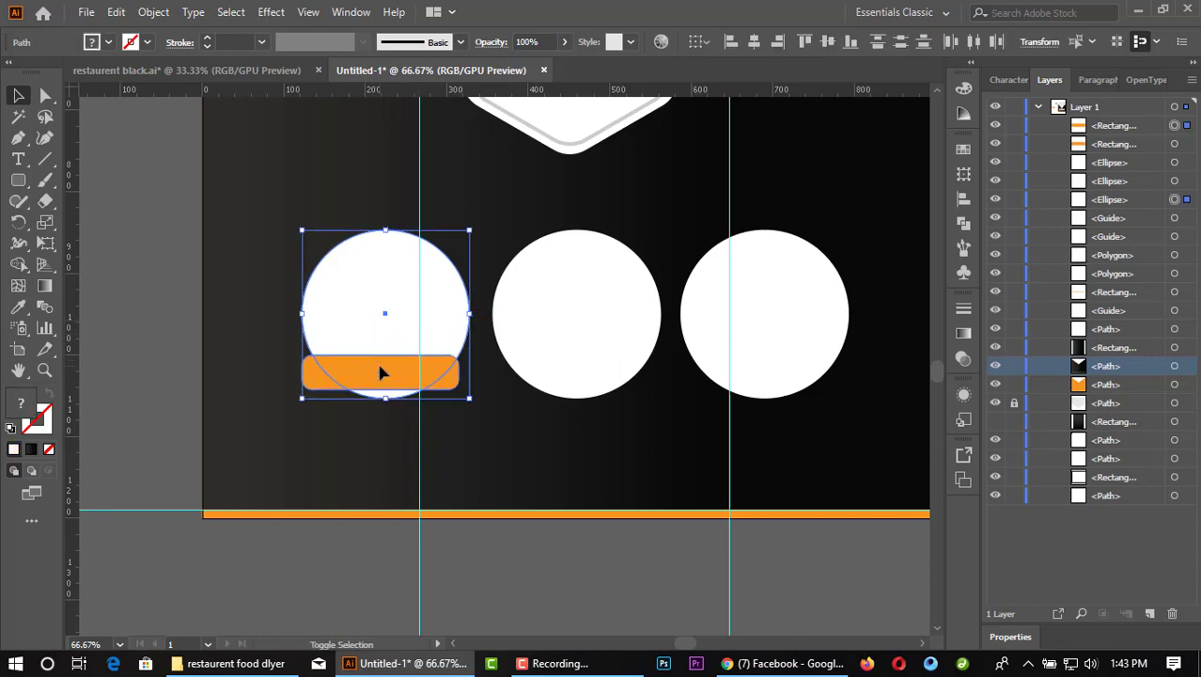
key("Left")
key("Left")
key("Left")
key("Left")
key("Left")
key("Left")
left_click(764, 314)
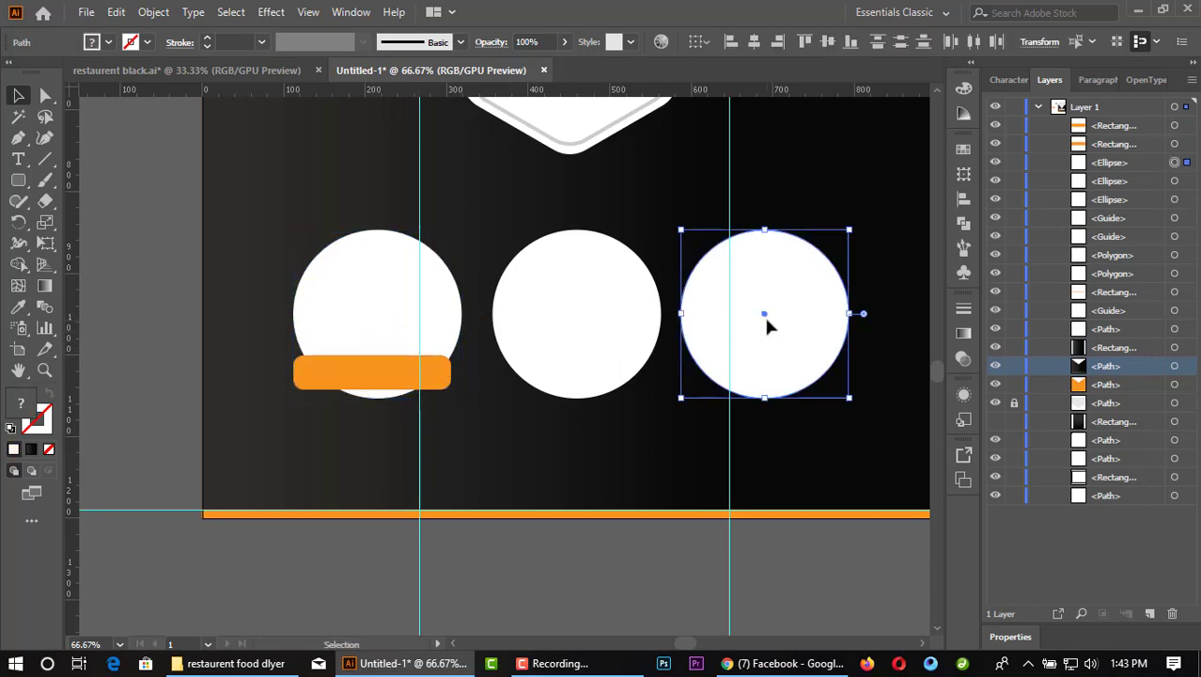
key("Right")
key("Right")
key("Right")
key("Right")
key("Right")
key("Right")
left_click(632, 344)
key("Right")
key("Right")
key("Right")
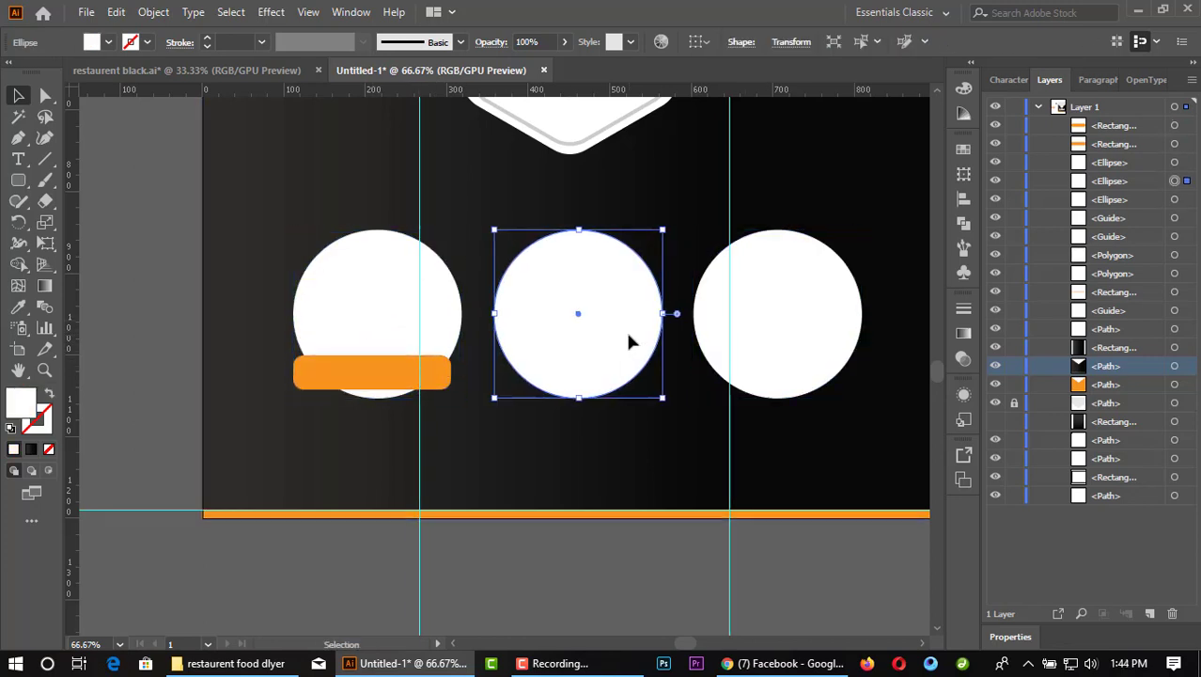
key("Right")
key("Right")
key("Right")
left_click(545, 601)
scroll(496, 572, "down", 2)
scroll(396, 467, "up", 2)
scroll(394, 460, "up", 2)
Step: Resize the orange label wider to the right and nudge it down slightly
left_click(397, 430)
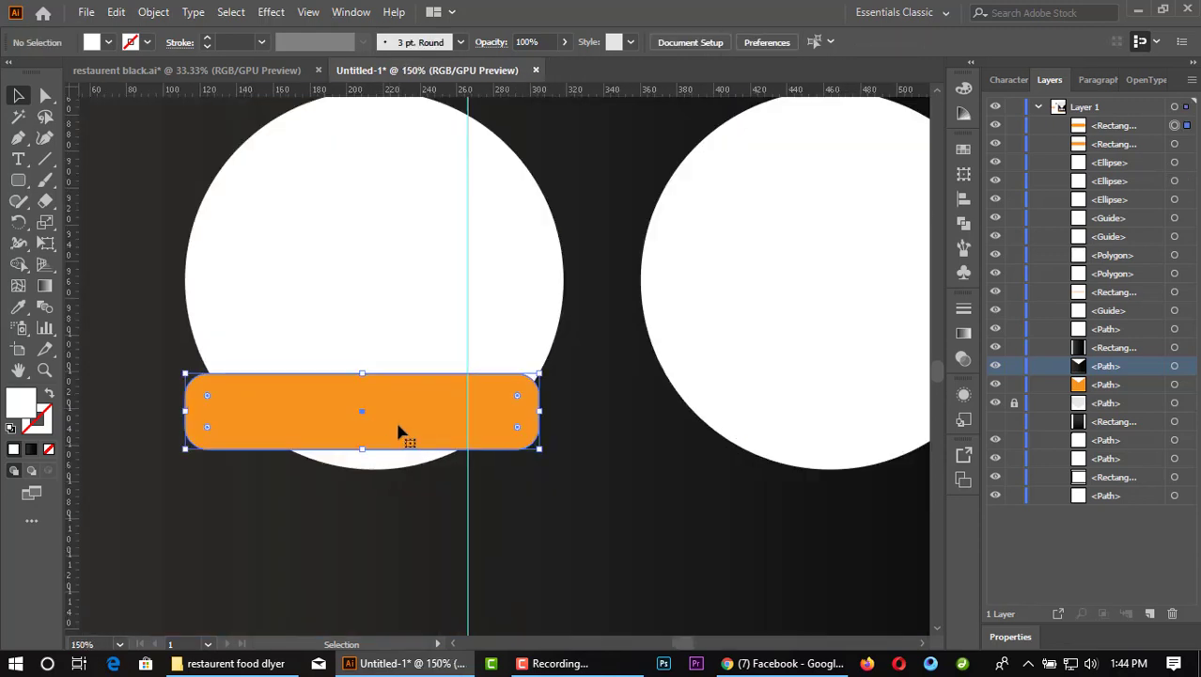
left_click_drag(365, 387, 365, 387)
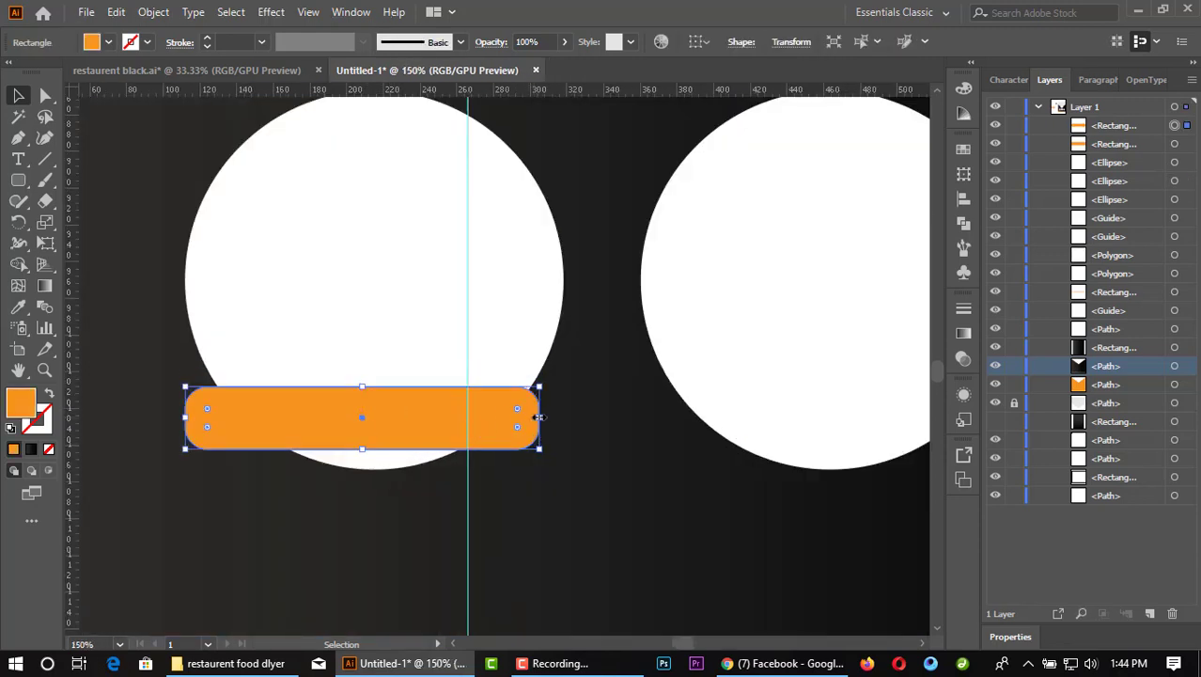
left_click_drag(539, 418, 569, 418)
key("Down")
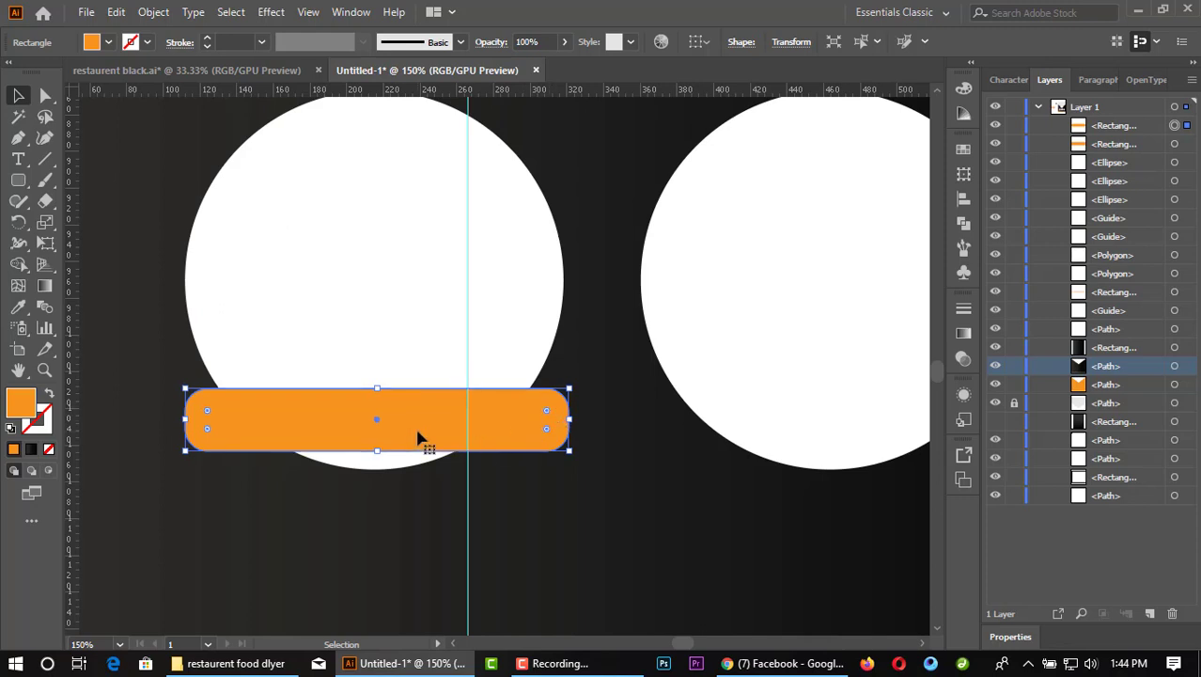
key("Down")
key("Down")
key("Down")
key("Down")
key("Down")
key("Down")
scroll(365, 451, "down", 3, "alt")
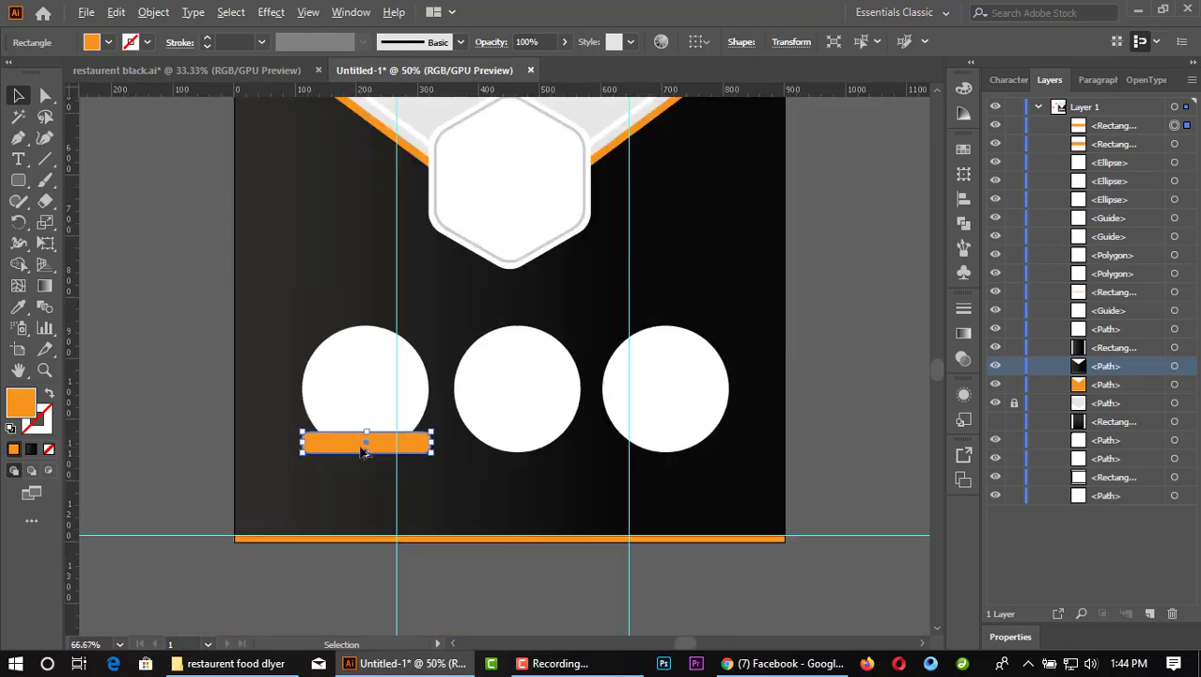
scroll(410, 451, "up", 2, "alt")
scroll(356, 435, "up", 1, "alt")
Step: Round the orange label's ends into a full pill with the corner widget
key("a")
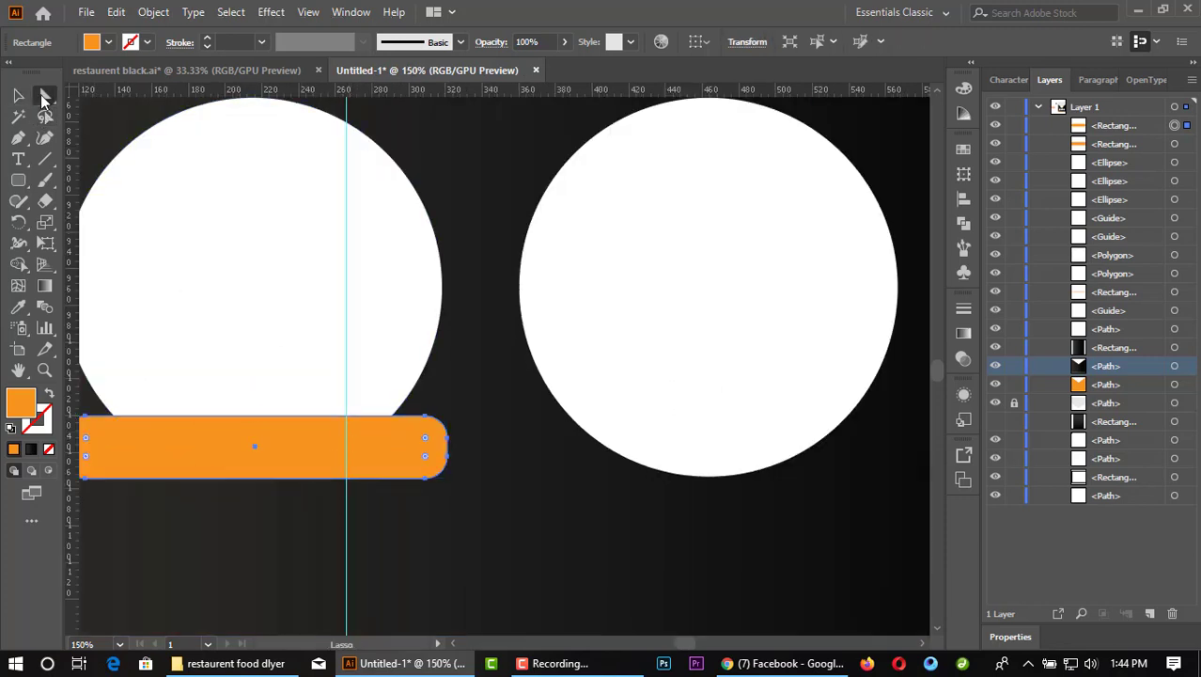
left_click_drag(423, 434, 408, 435)
scroll(423, 446, "down", 1, "alt")
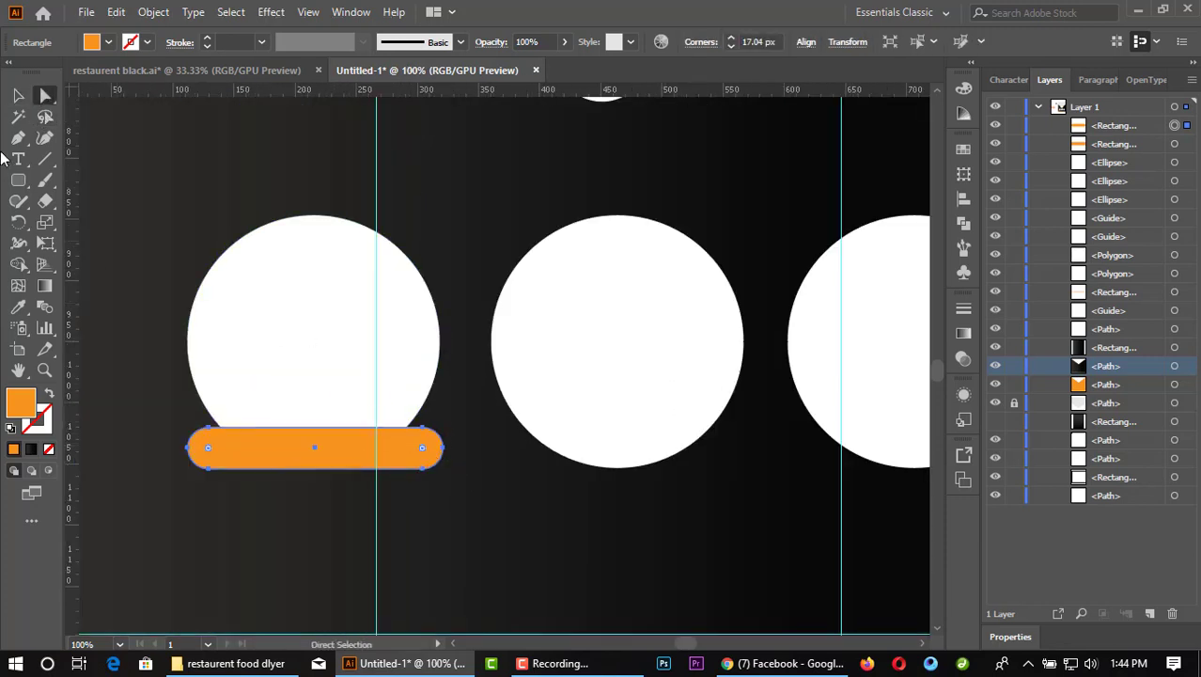
key("v")
scroll(266, 285, "down", 2, "alt")
Step: Alt-drag a copy of the pill under the middle circle and clear the selection
left_click_drag(324, 371, 638, 374, "alt")
scroll(737, 373, "down", 1, "alt")
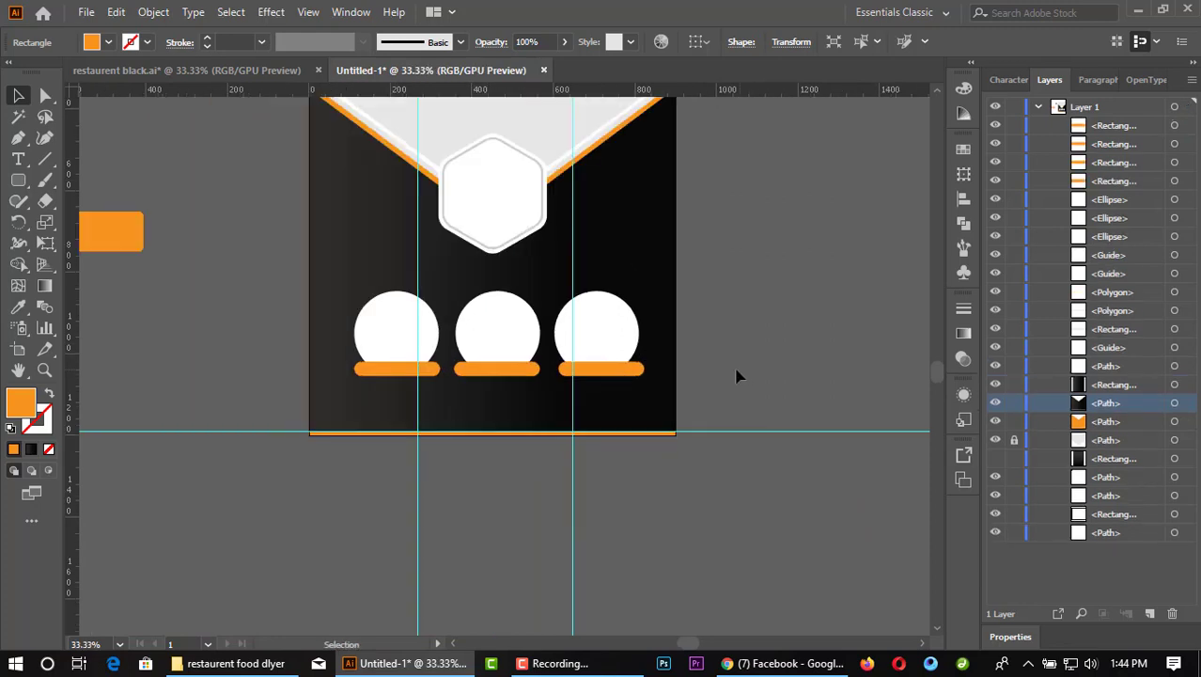
left_click(548, 470)
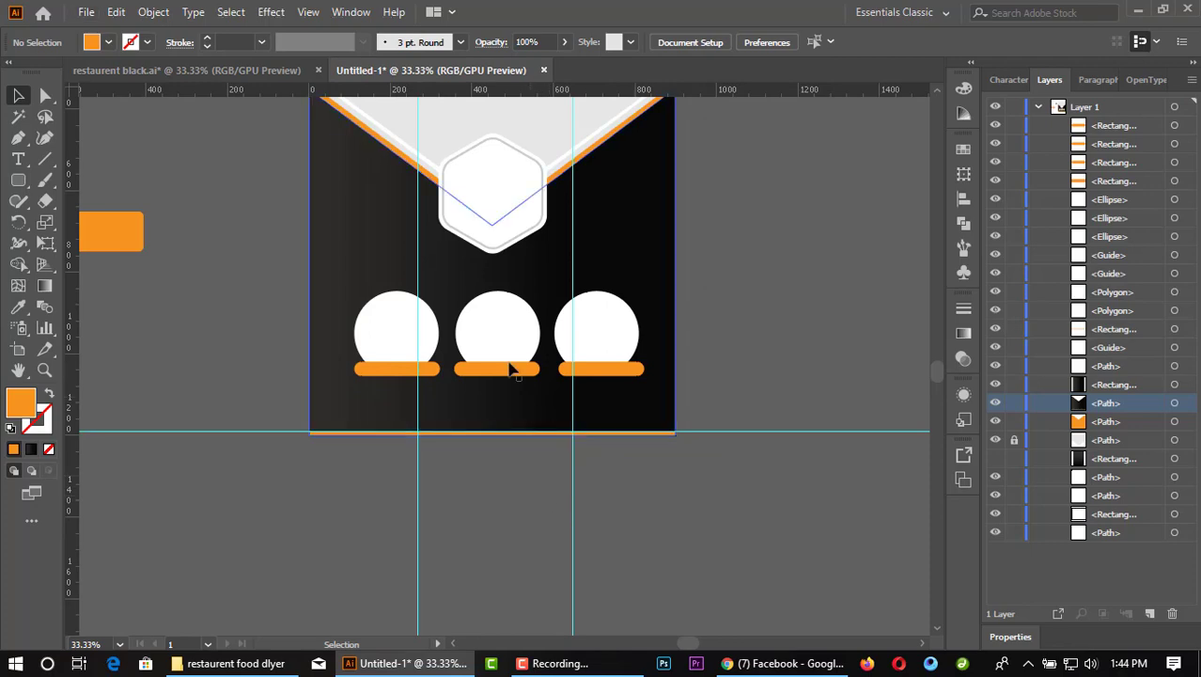
scroll(462, 323, "up", 2, "alt")
Step: Paste a copy of the left circle in front, shrink it slightly, and fill it grey
scroll(273, 338, "up", 2, "alt")
left_click(238, 333)
scroll(237, 334, "down", 1, "alt")
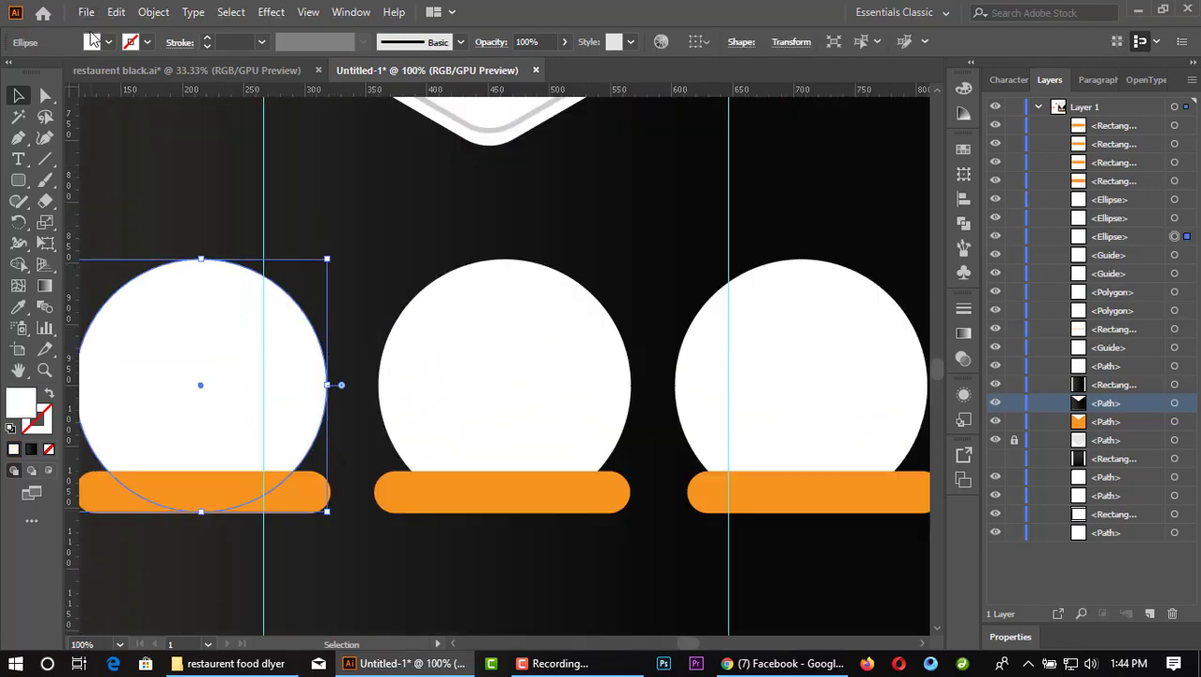
left_click(115, 12)
left_click(153, 98)
left_click(116, 11)
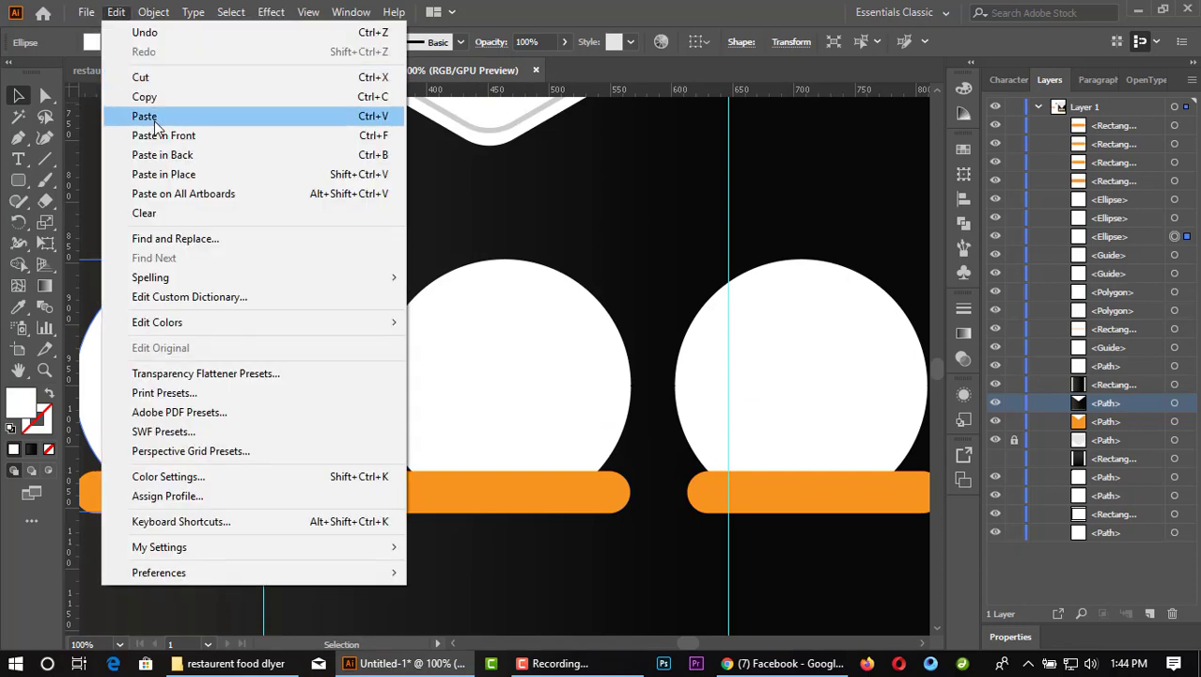
left_click(174, 135)
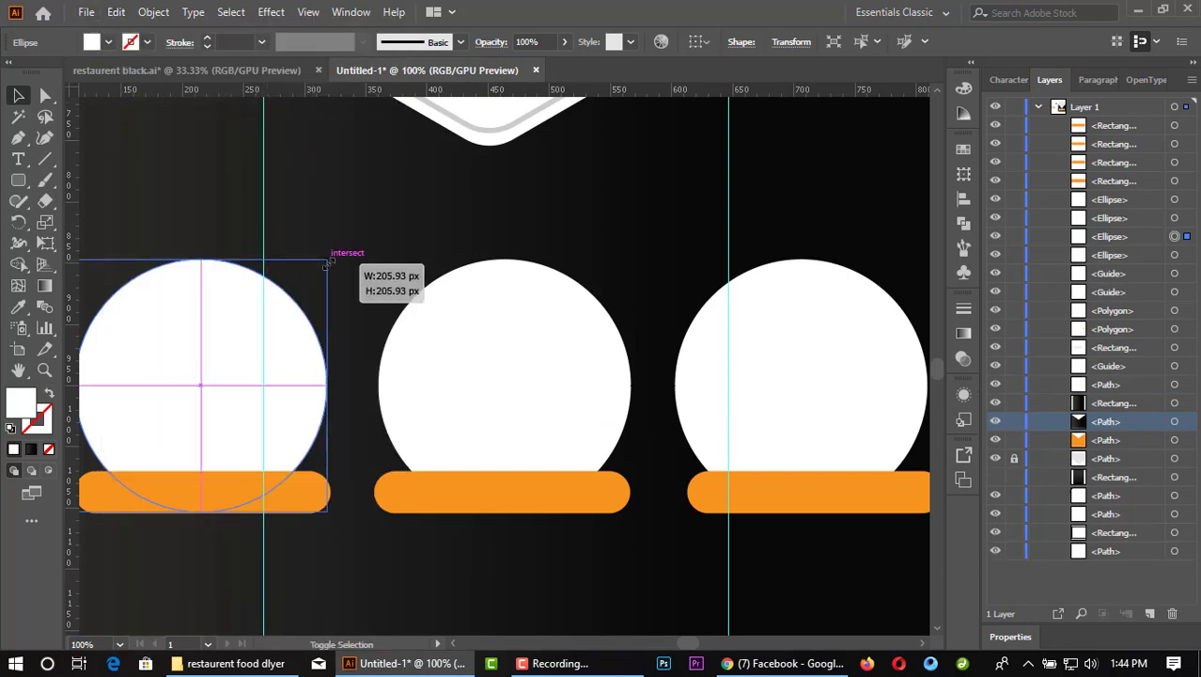
left_click_drag(328, 254, 323, 266)
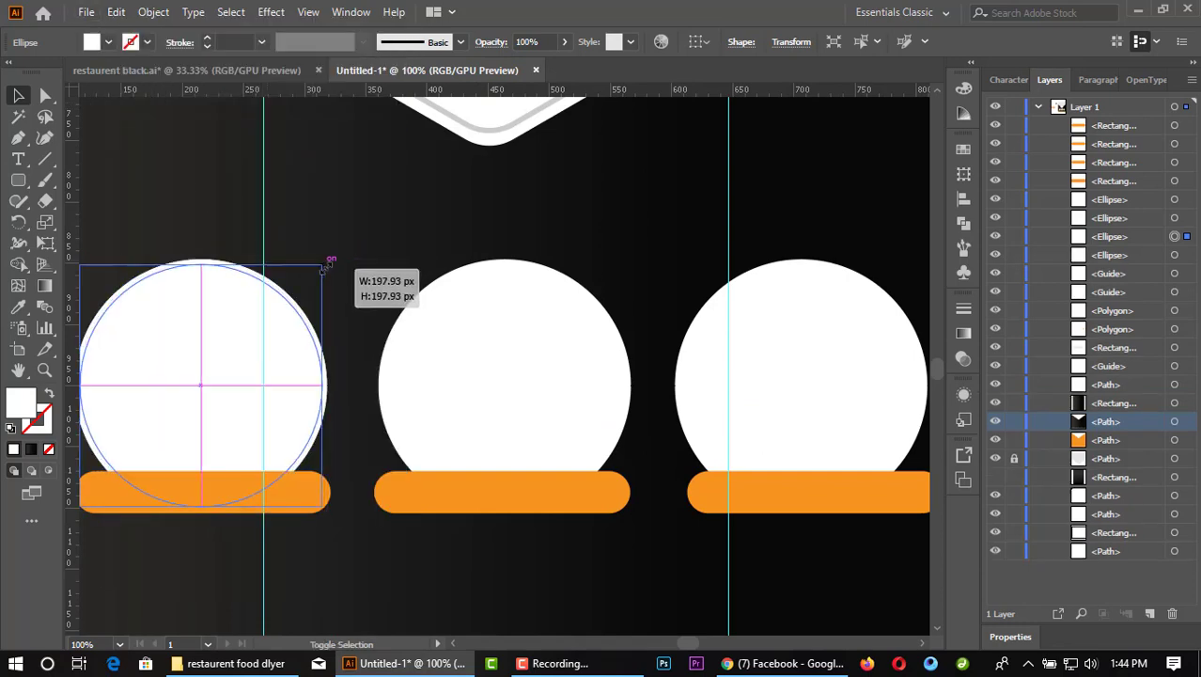
left_click(109, 42)
left_click(111, 123)
Step: Shrink an inner copy of the middle circle and eyedrop the left circle's grey onto it
left_click(428, 361)
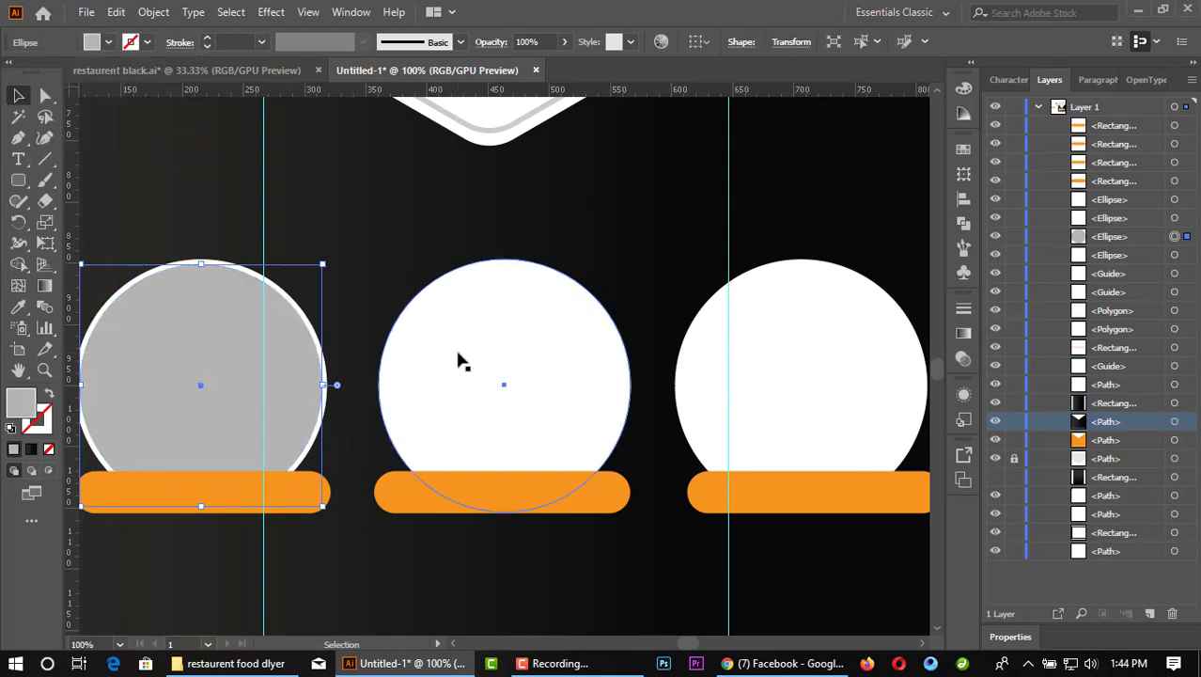
left_click_drag(627, 252, 623, 265)
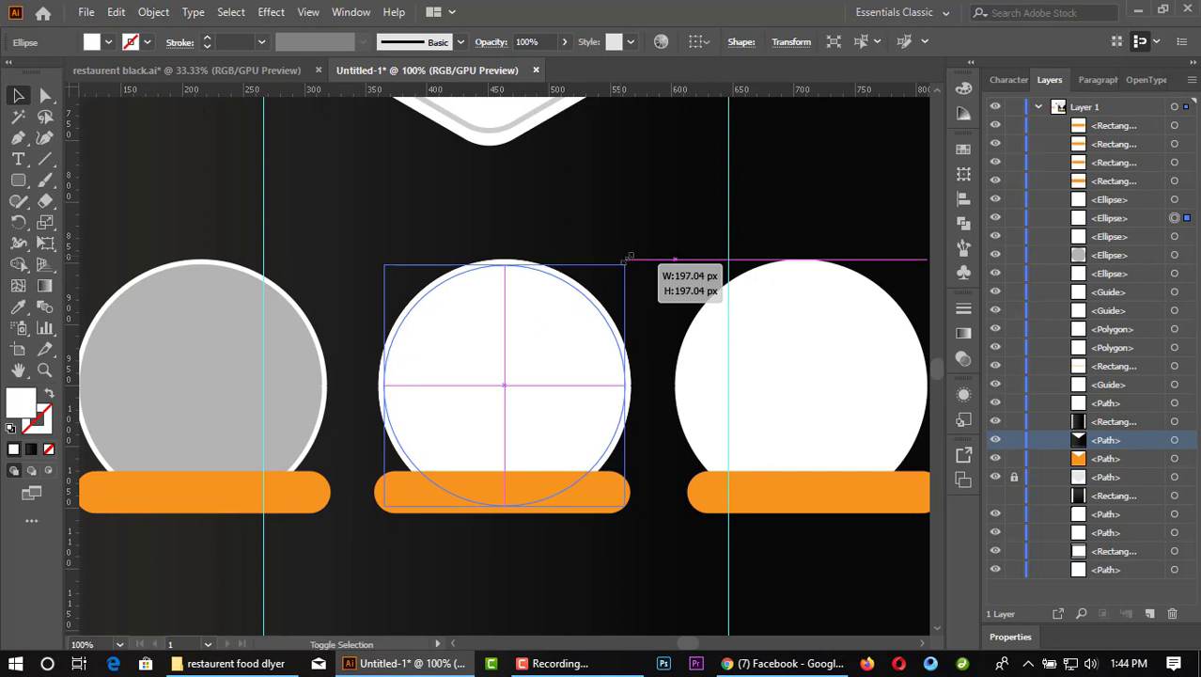
left_click_drag(622, 264, 627, 263)
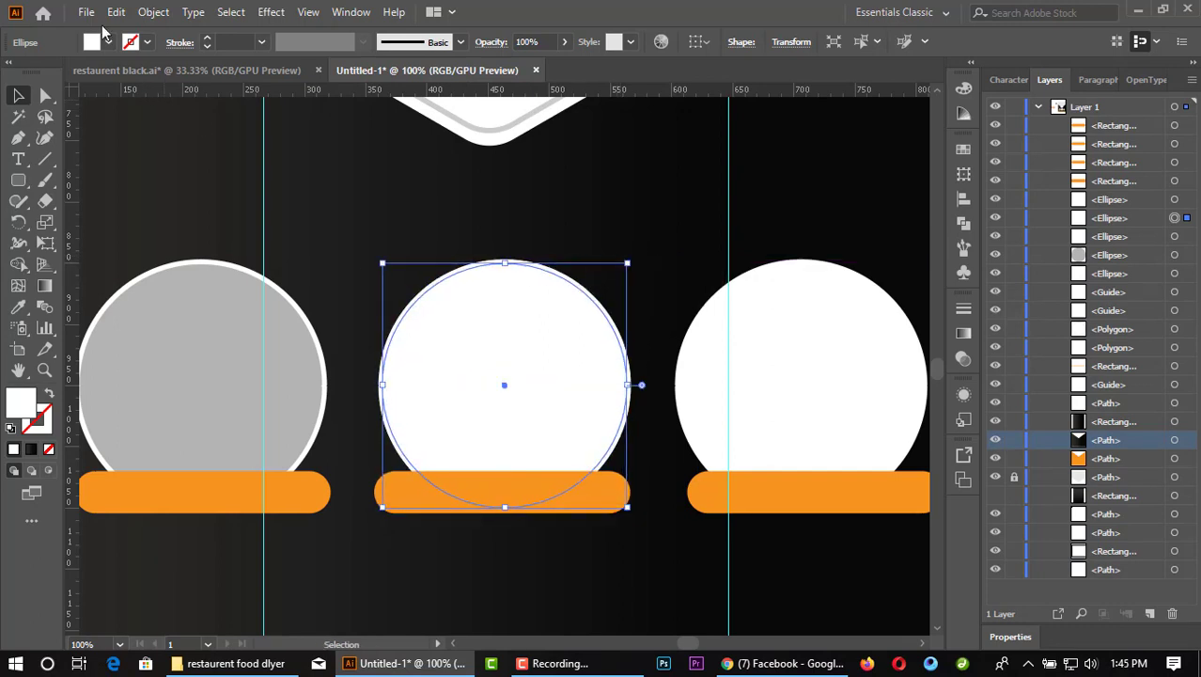
left_click(19, 307)
left_click(126, 301)
key("v")
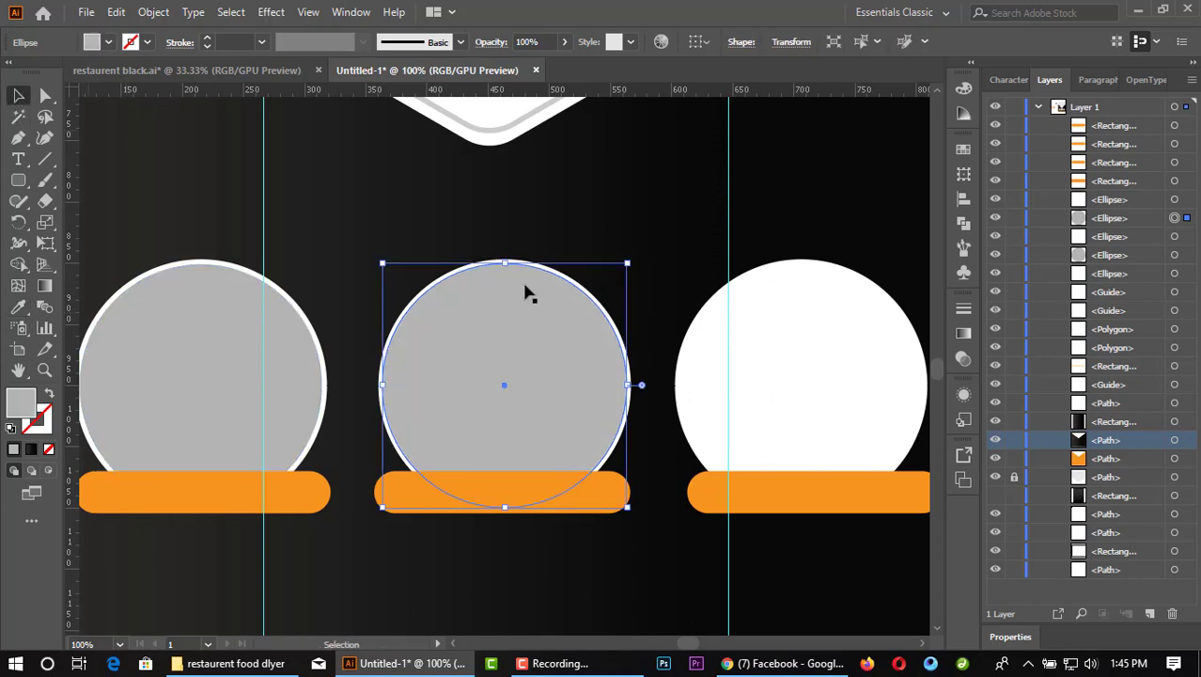
Step: Paste a copy of the right circle in front, shrink it, and sample the grey fill
left_click(738, 376)
key("ctrl+c")
key("ctrl+f")
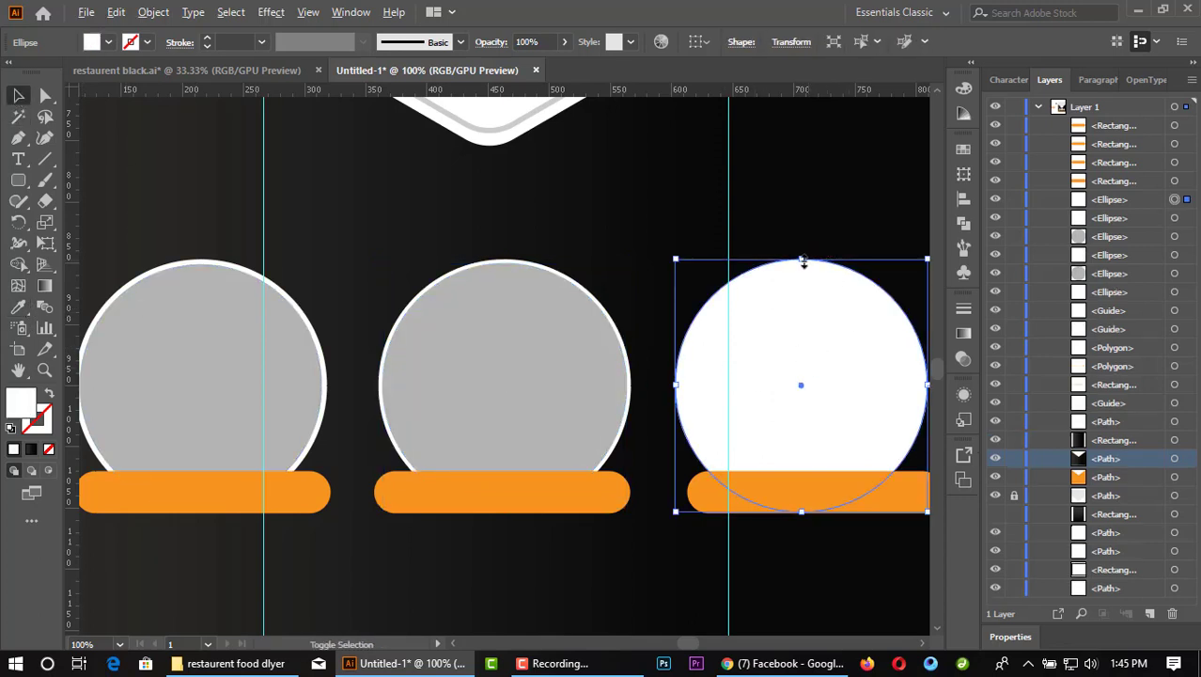
left_click_drag(802, 261, 802, 266)
left_click(19, 308)
left_click(139, 316)
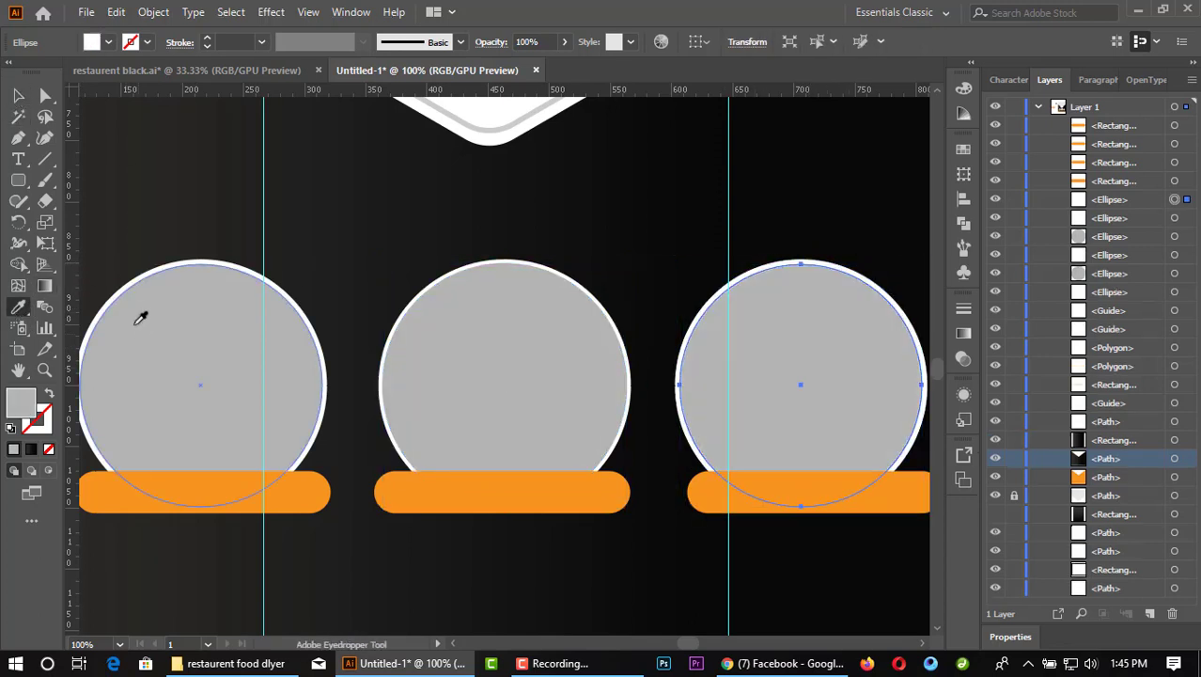
key("v")
key("ctrl+minus")
key("ctrl+minus")
Step: Draw a small white-filled circle on the right grey circle's upper edge
left_click(679, 296)
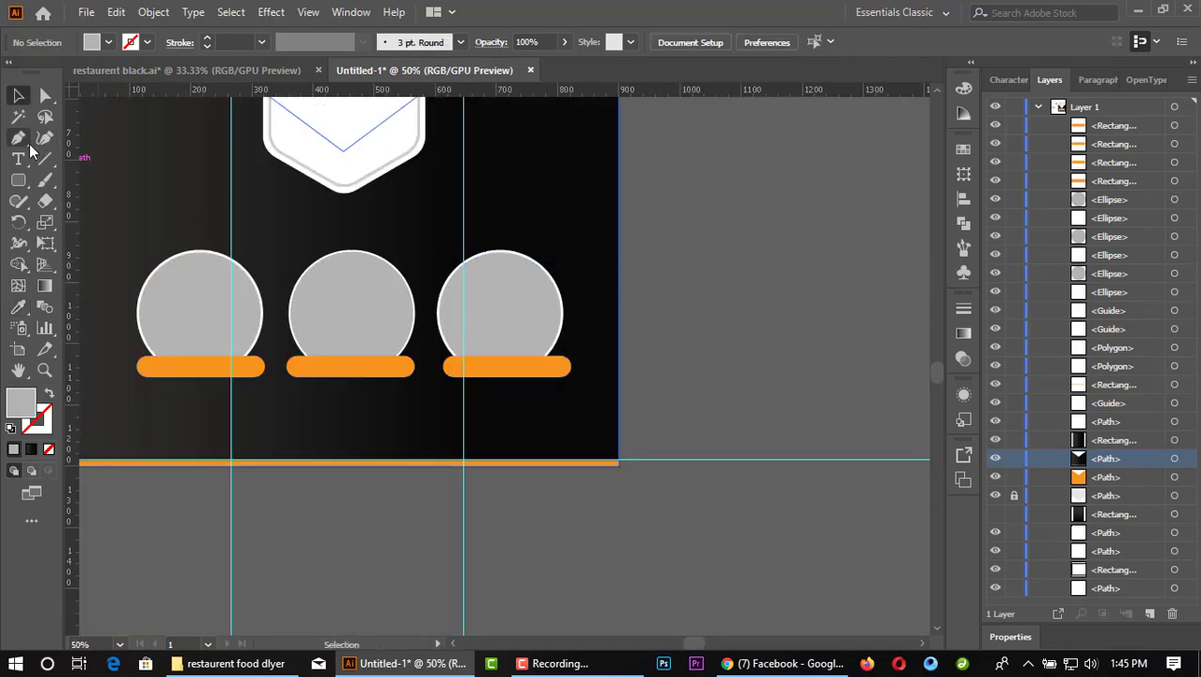
mouse_move(19, 180)
left_mouse_down()
mouse_move(85, 180)
mouse_move(77, 222)
left_mouse_up()
left_click(77, 222)
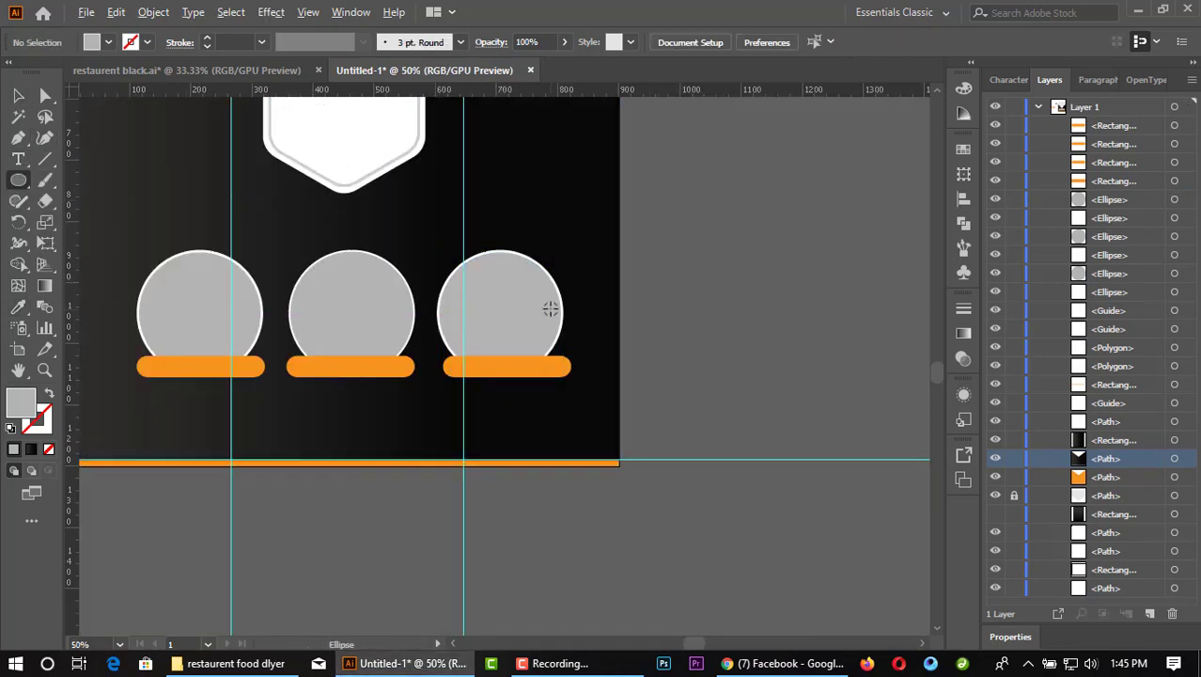
scroll(550, 309, "up", 2)
left_click_drag(541, 238, 574, 248)
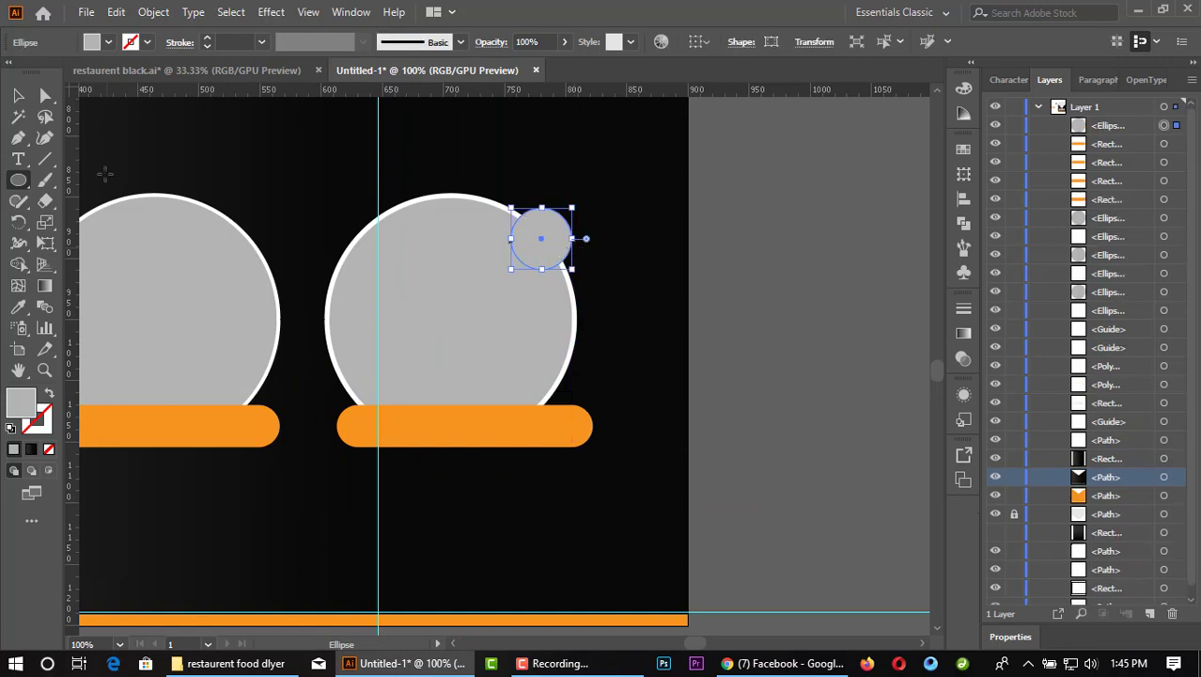
left_click(17, 95)
left_click(91, 42)
left_click(25, 72)
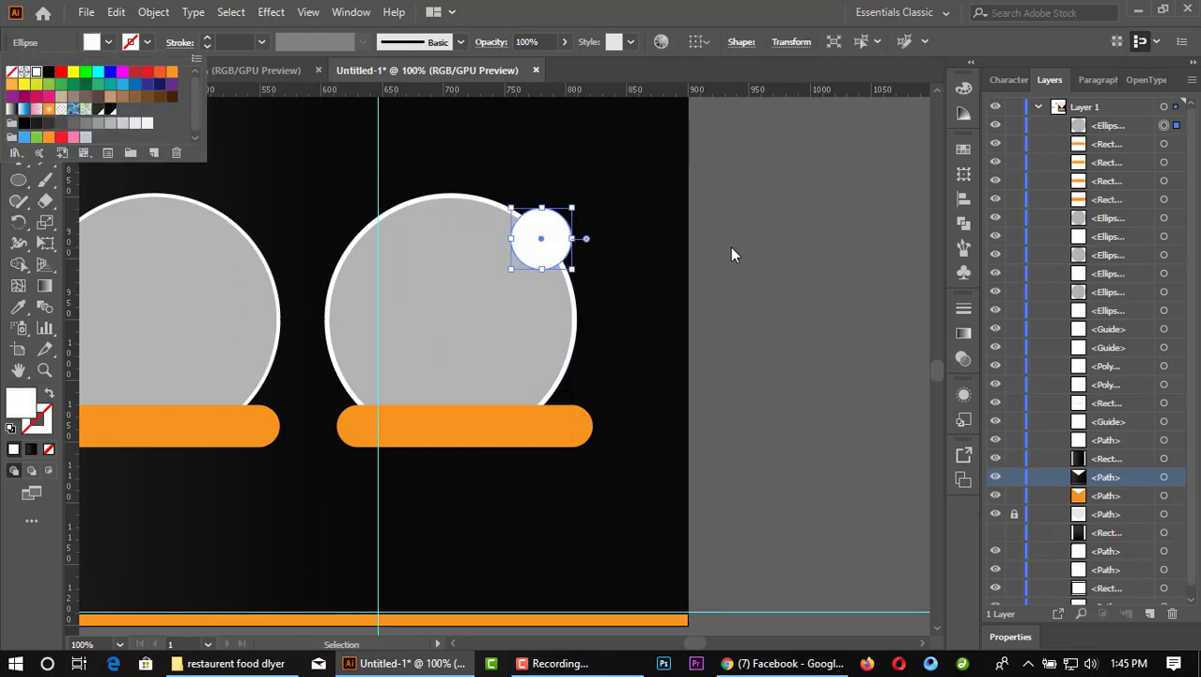
left_click(752, 259)
Step: Resize the small white circle around its centre and add a horizontal guide at its level
scroll(764, 263, "down", 1)
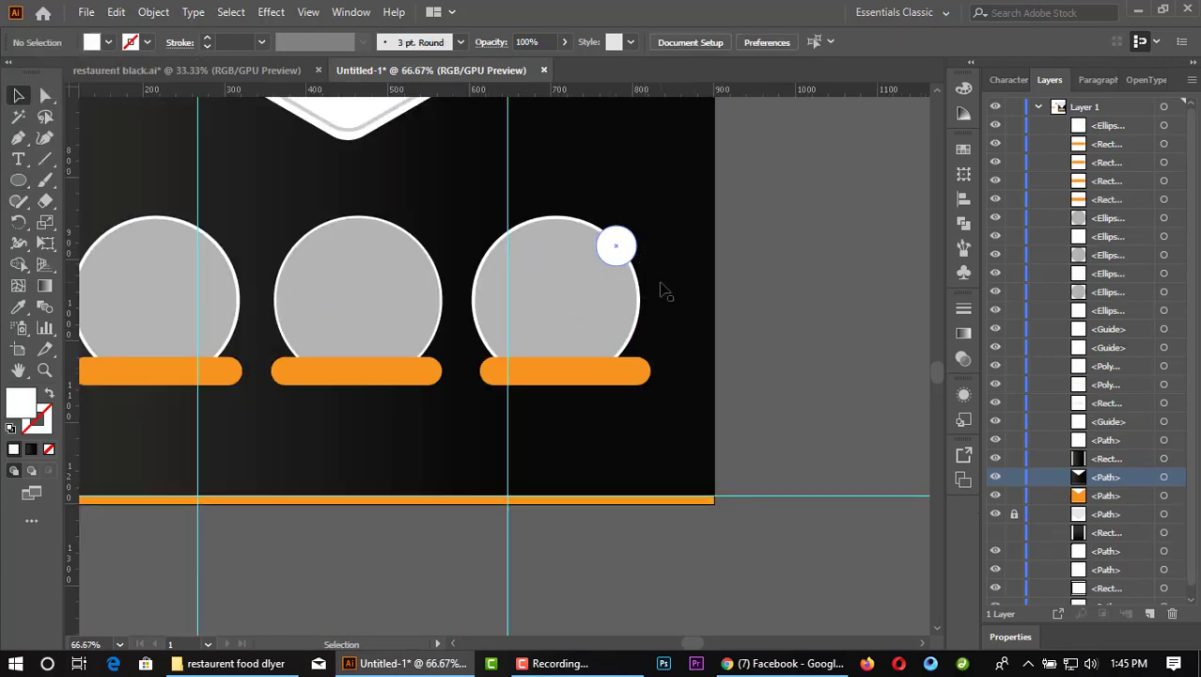
scroll(623, 250, "up", 1)
left_click(640, 244)
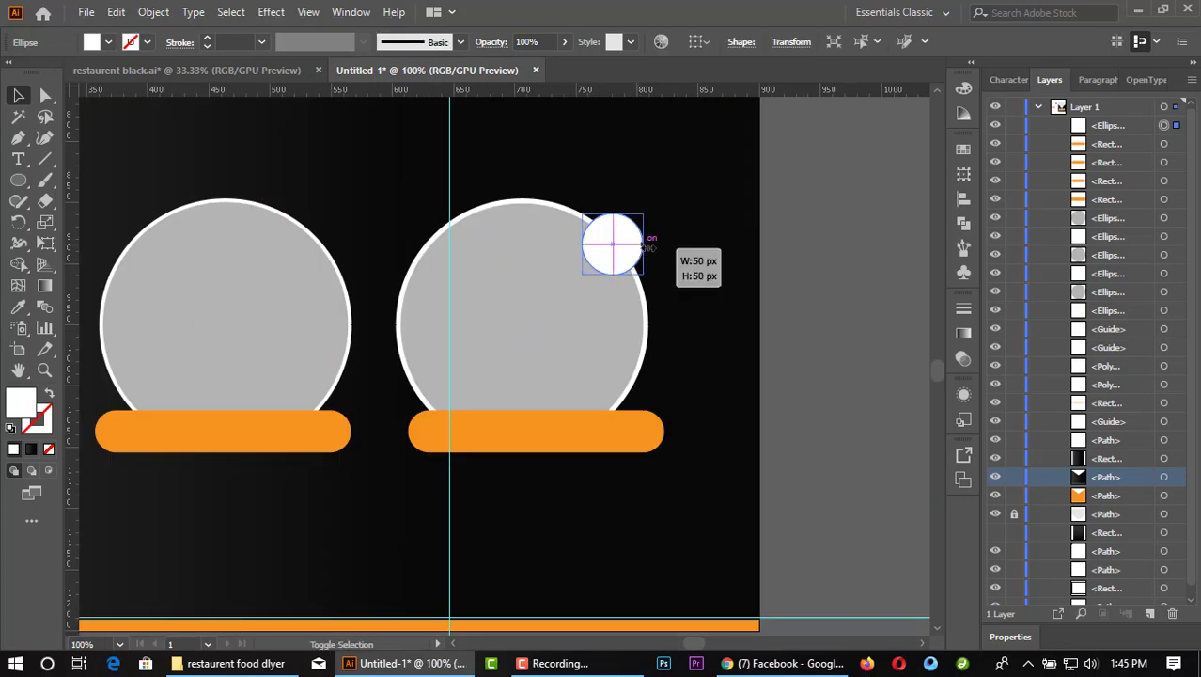
left_click_drag(648, 248, 655, 246)
left_click_drag(482, 91, 482, 242)
Step: Alt-drag a copy of the small white circle onto the left grey circle
scroll(677, 249, "down", 1)
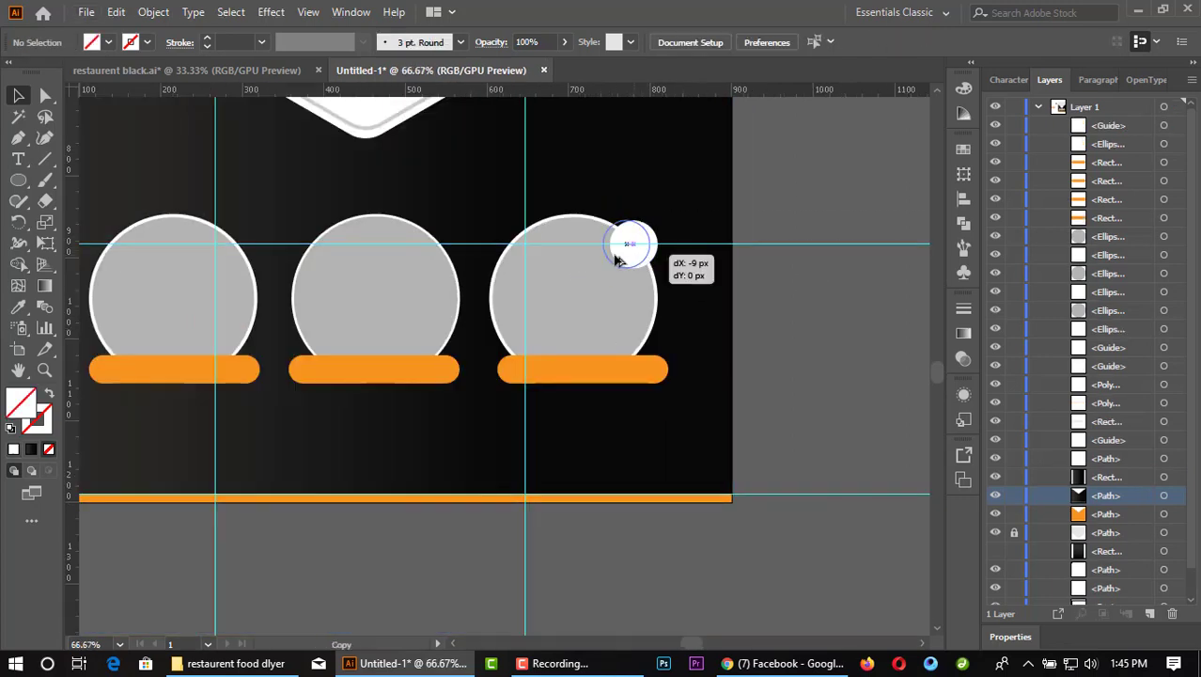
mouse_move(629, 248)
left_mouse_down()
mouse_move(465, 263)
mouse_move(437, 248)
mouse_move(218, 256)
left_mouse_up()
left_click(790, 272)
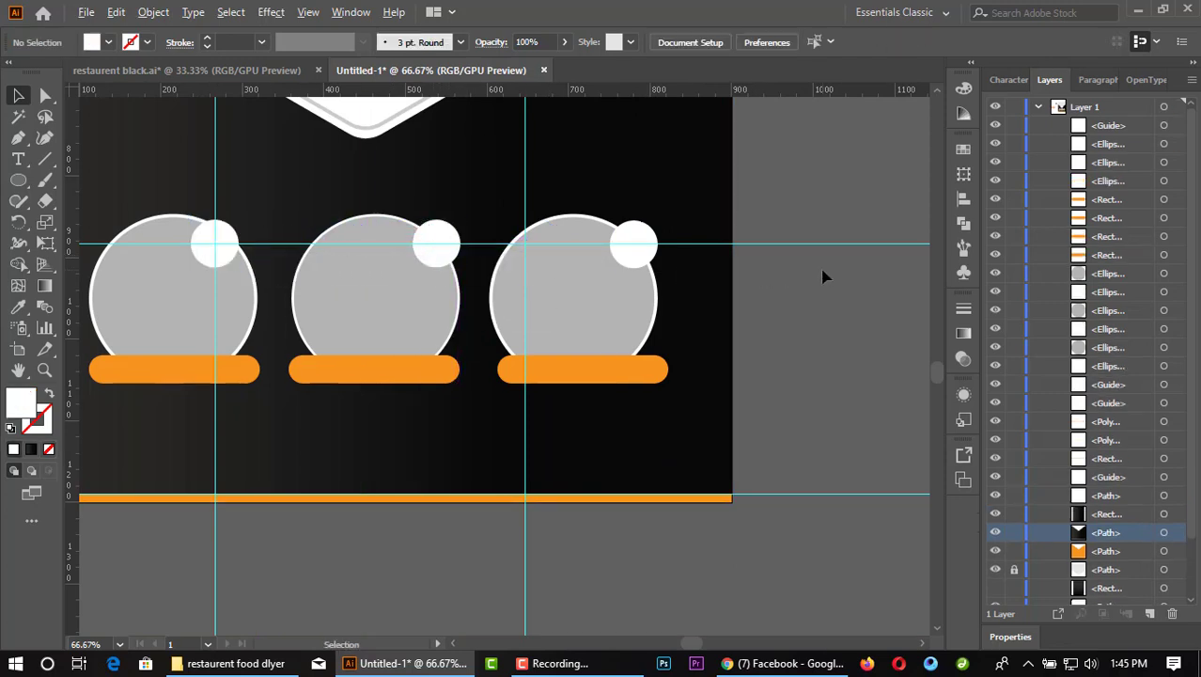
scroll(824, 272, "down", 2)
scroll(845, 301, "up", 1)
left_click(211, 222)
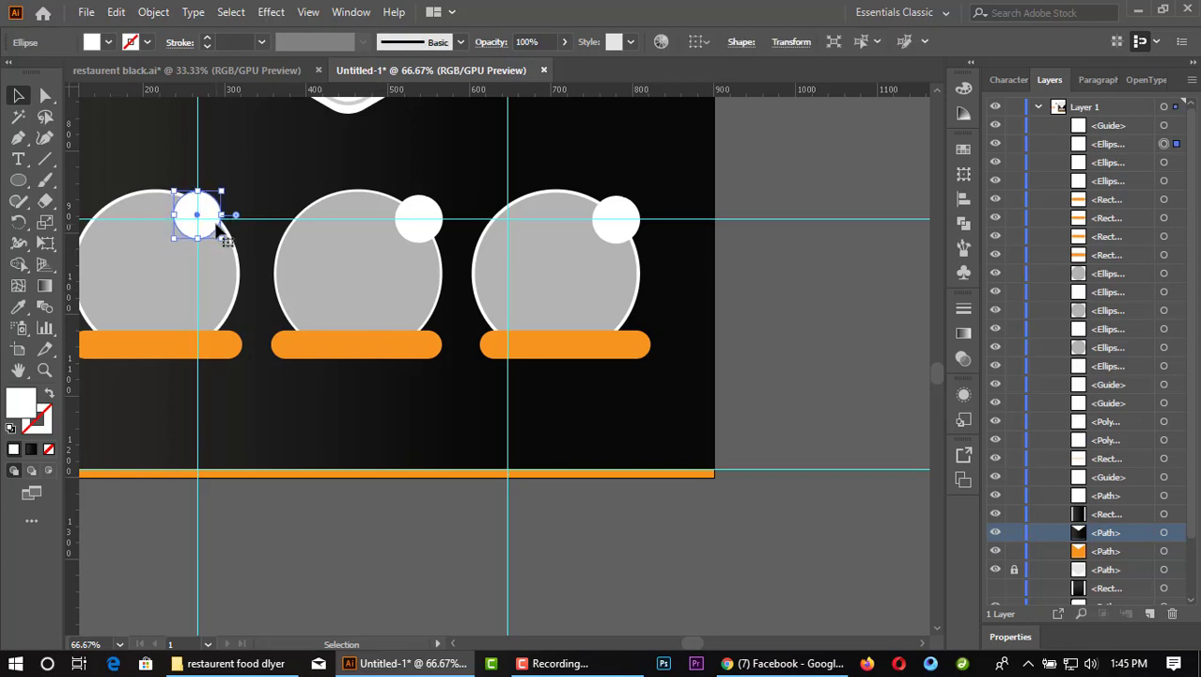
Step: Remove the top horizontal guide
left_click(797, 274)
scroll(813, 273, "down", 1)
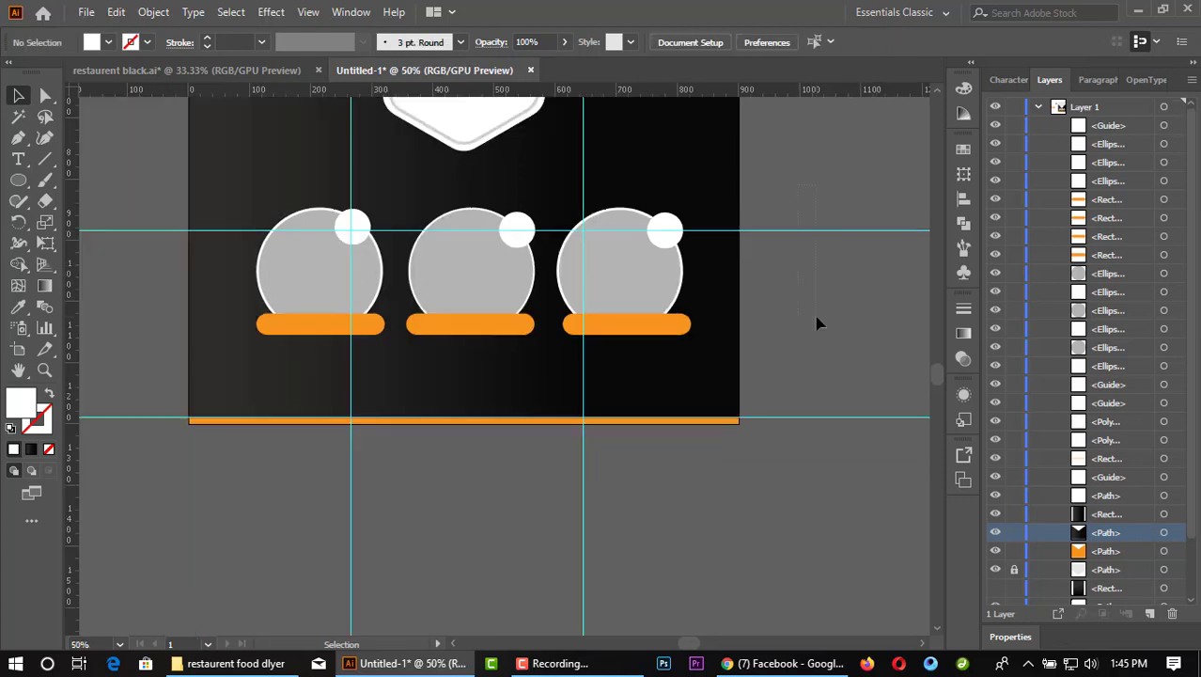
key("ctrl+z")
scroll(822, 321, "down", 1)
scroll(826, 322, "up", 2)
scroll(734, 266, "down", 1)
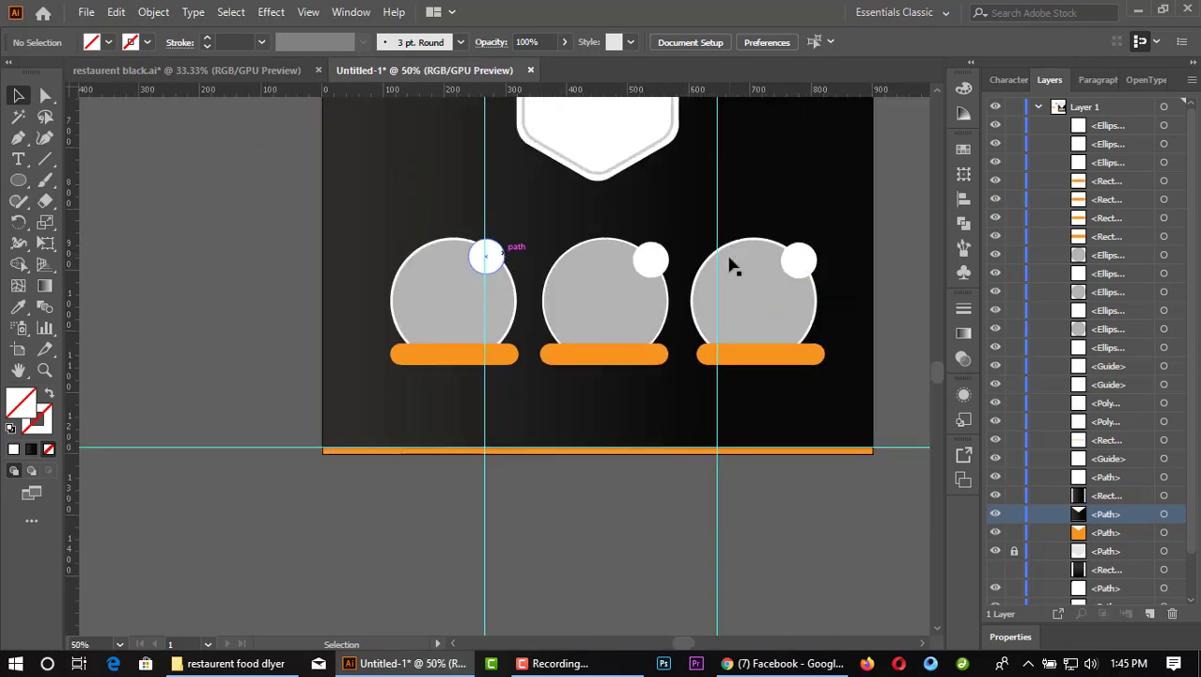
scroll(874, 263, "down", 1)
scroll(900, 264, "up", 1)
Step: Draw a small rectangle at the artboard's top-left and eyedrop the dark gradient fill onto it
scroll(914, 272, "down", 1)
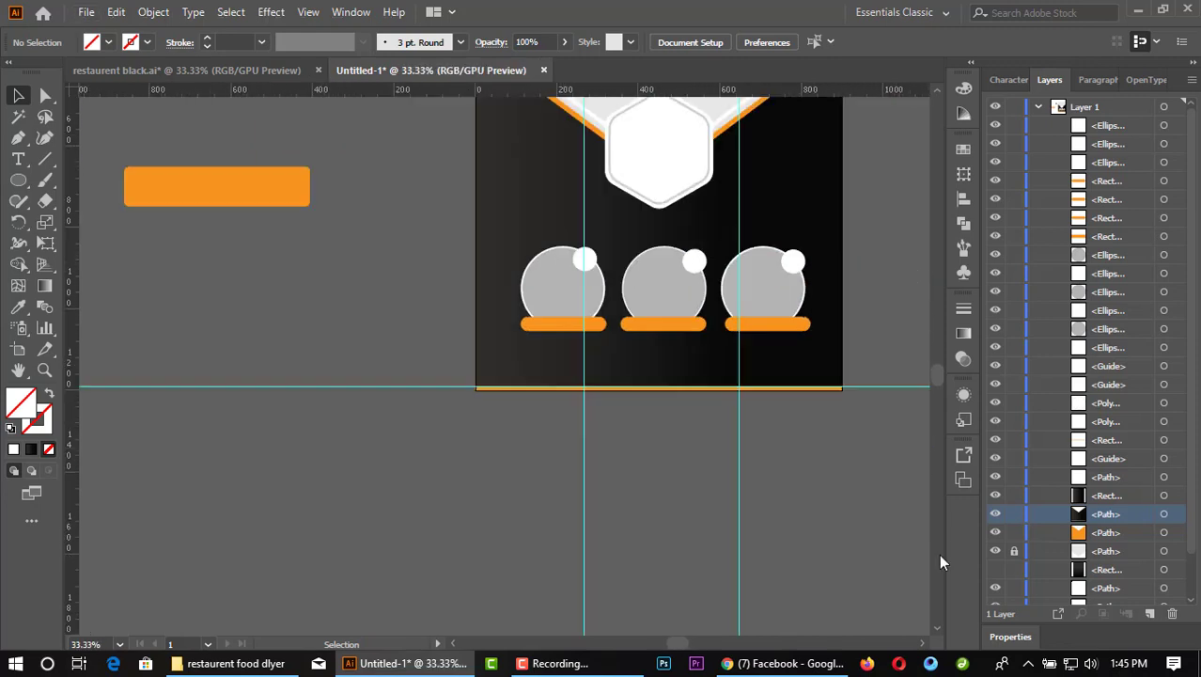
scroll(791, 236, "right", 2)
scroll(791, 236, "up", 1)
scroll(770, 248, "up", 1)
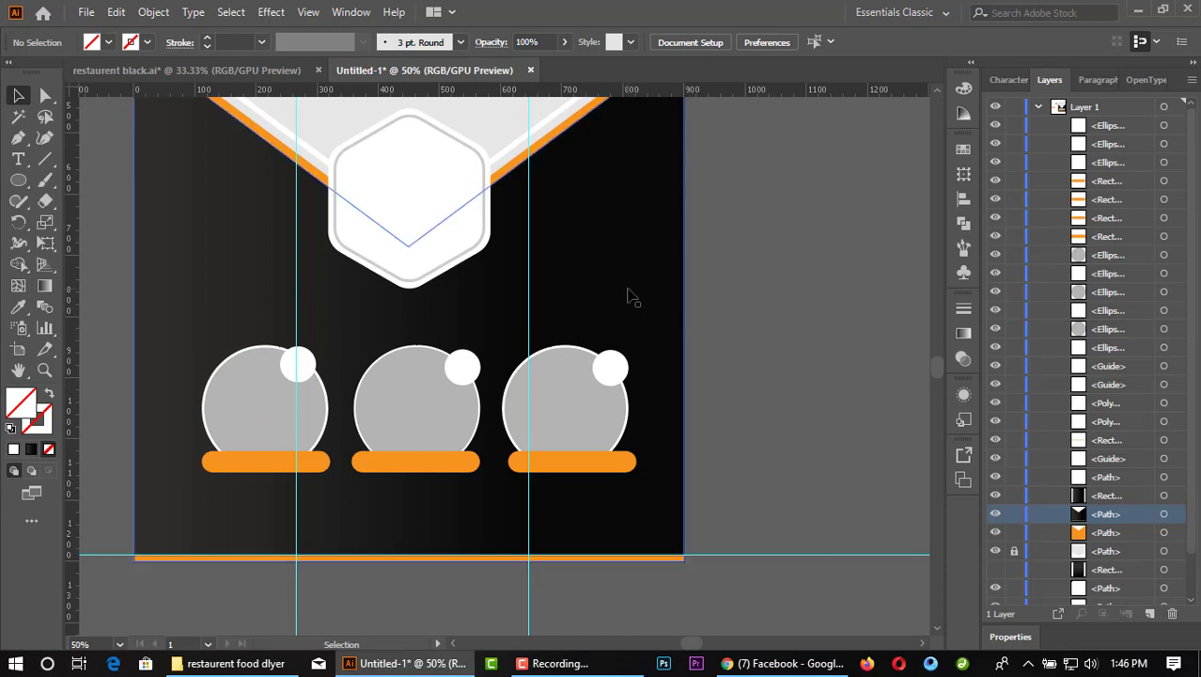
scroll(603, 255, "down", 1)
scroll(603, 255, "up", 2)
scroll(564, 235, "up", 2)
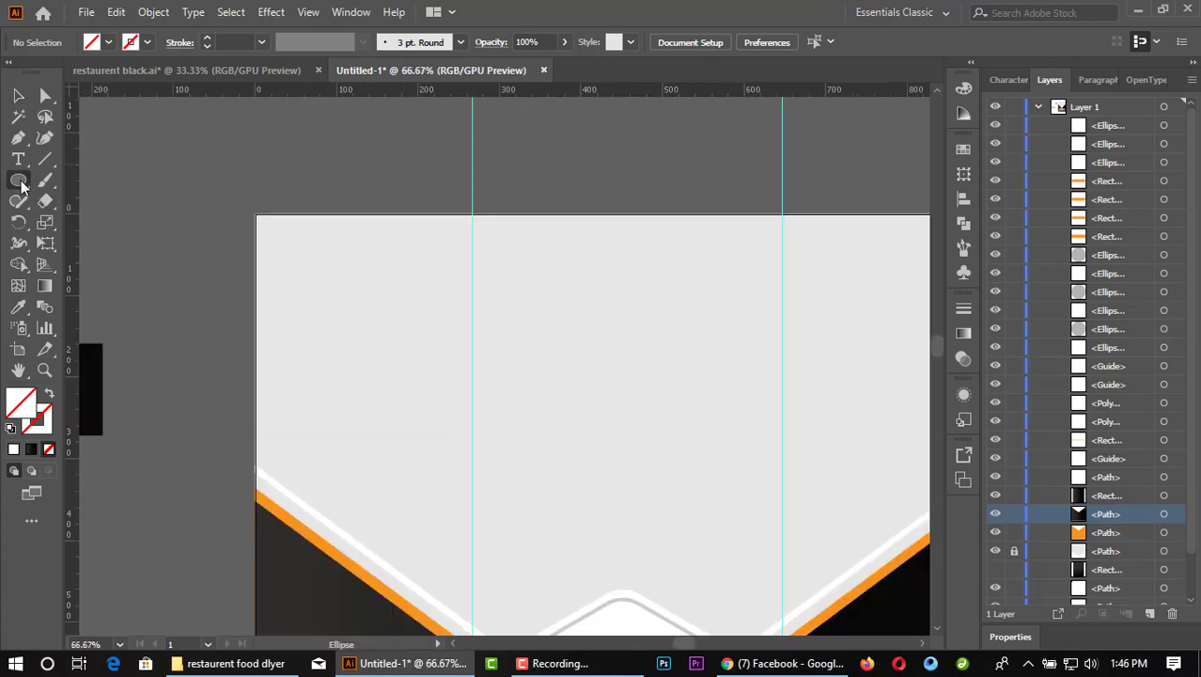
left_click_drag(22, 186, 65, 181)
left_click_drag(356, 266, 384, 321)
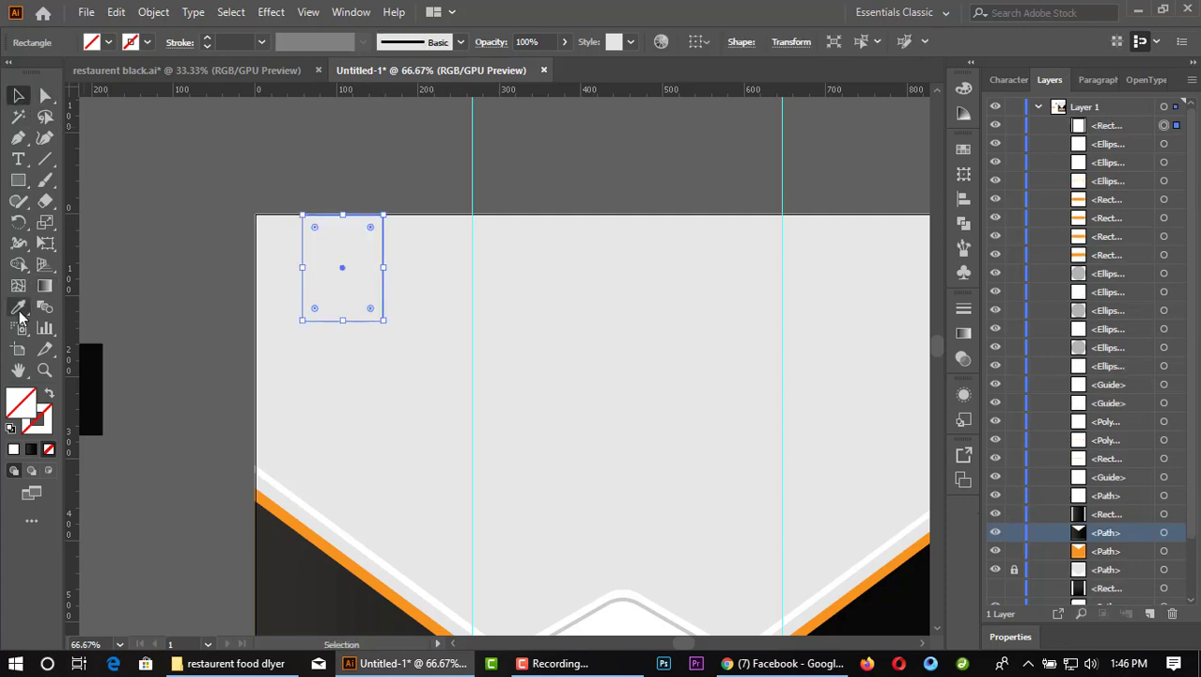
left_click(19, 311)
scroll(135, 353, "down", 1)
left_click(94, 369)
Step: Align the gradient rectangle flush with the artboard top and widen it to the right
key("v")
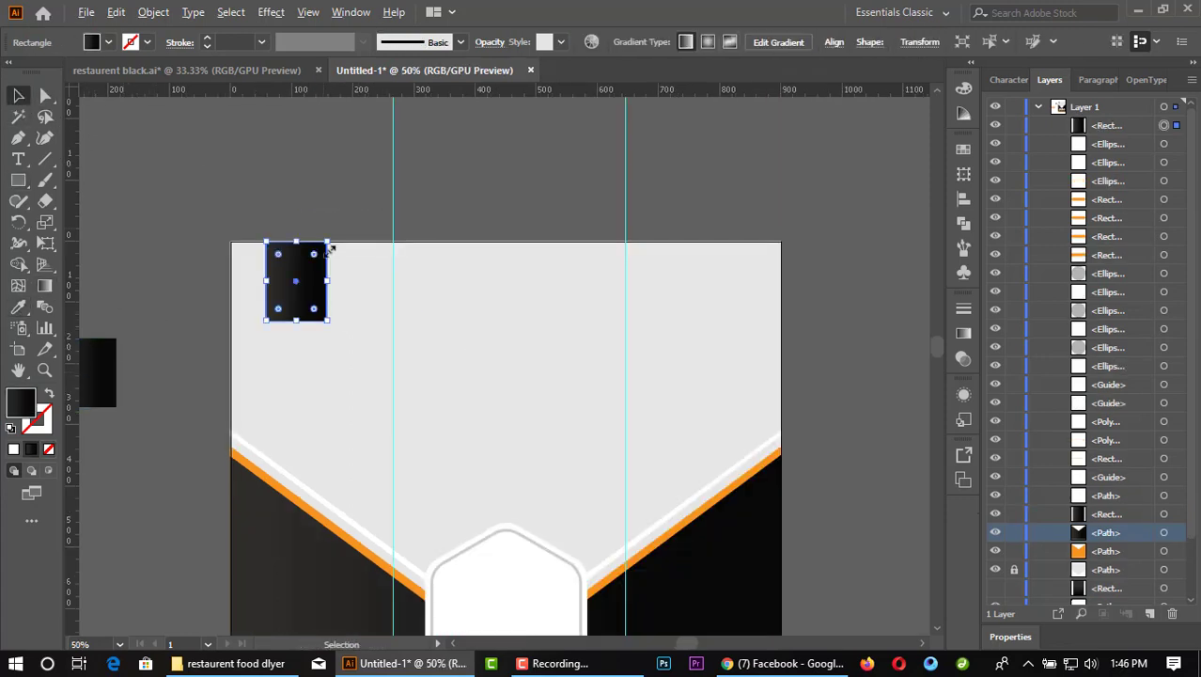
scroll(249, 161, "up", 3)
scroll(250, 160, "up", 2)
left_click(249, 160)
left_click(228, 265)
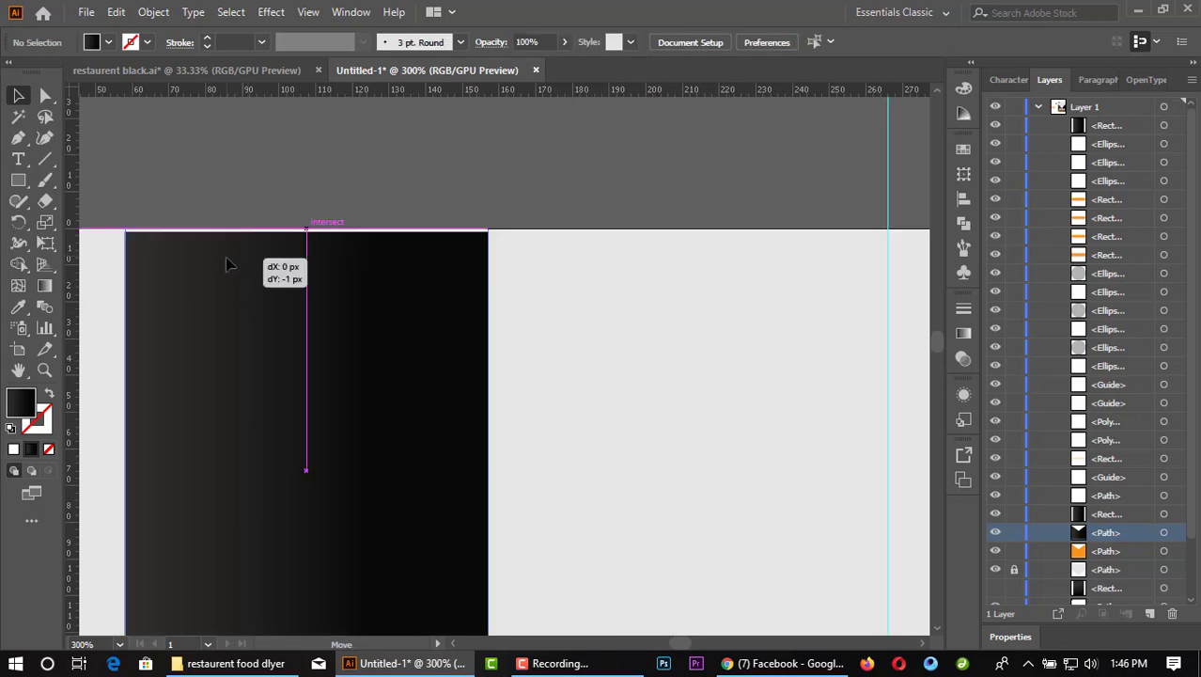
scroll(252, 177, "down", 3)
scroll(284, 230, "down", 1)
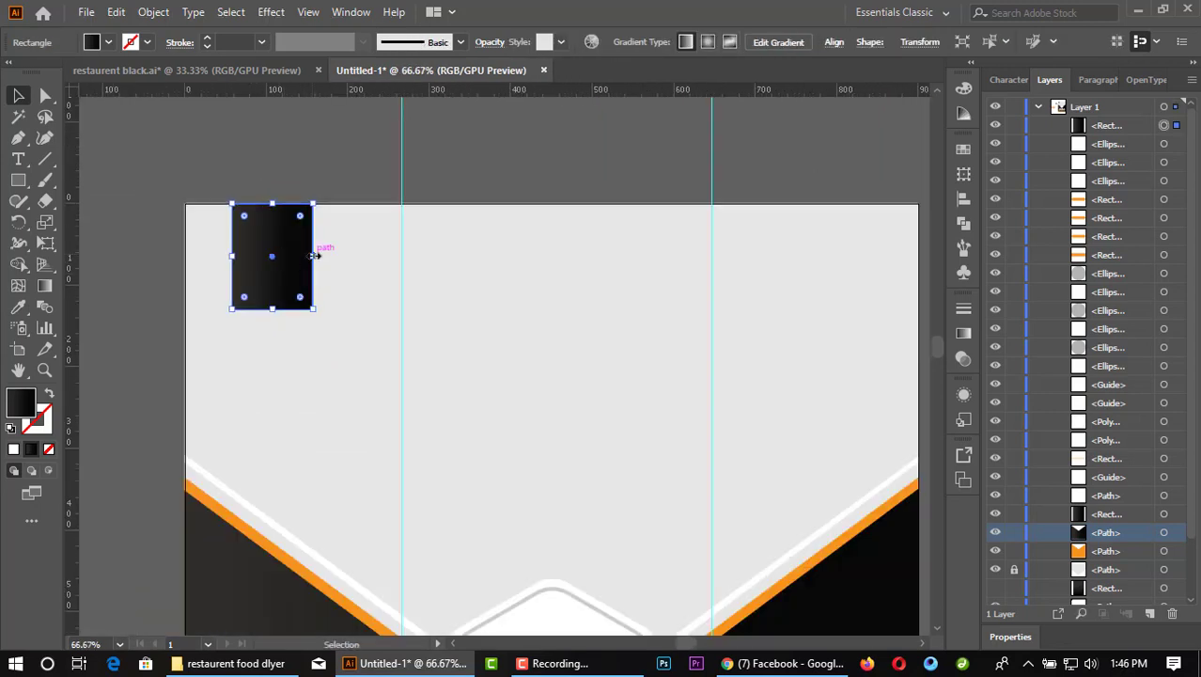
left_click_drag(322, 256, 321, 257)
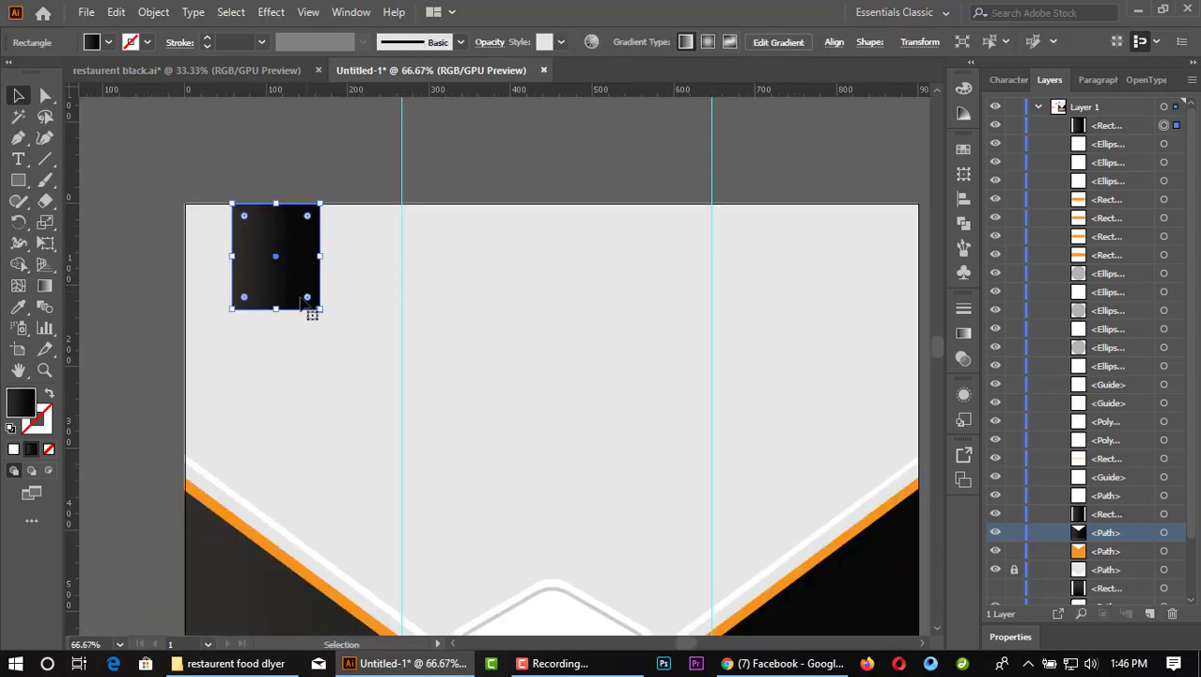
left_click(284, 150)
Step: Delete both vertical guides
scroll(404, 217, "down", 3)
scroll(678, 295, "down", 1)
scroll(673, 394, "up", 1)
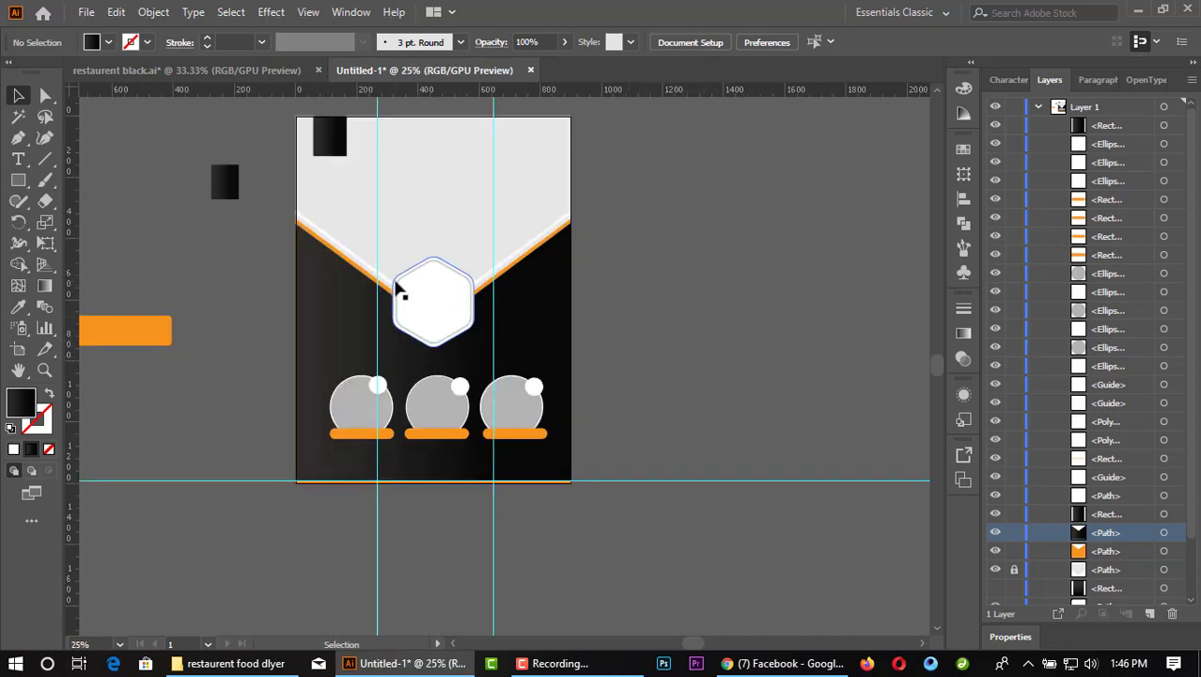
left_click_drag(367, 547, 663, 553)
key("Delete")
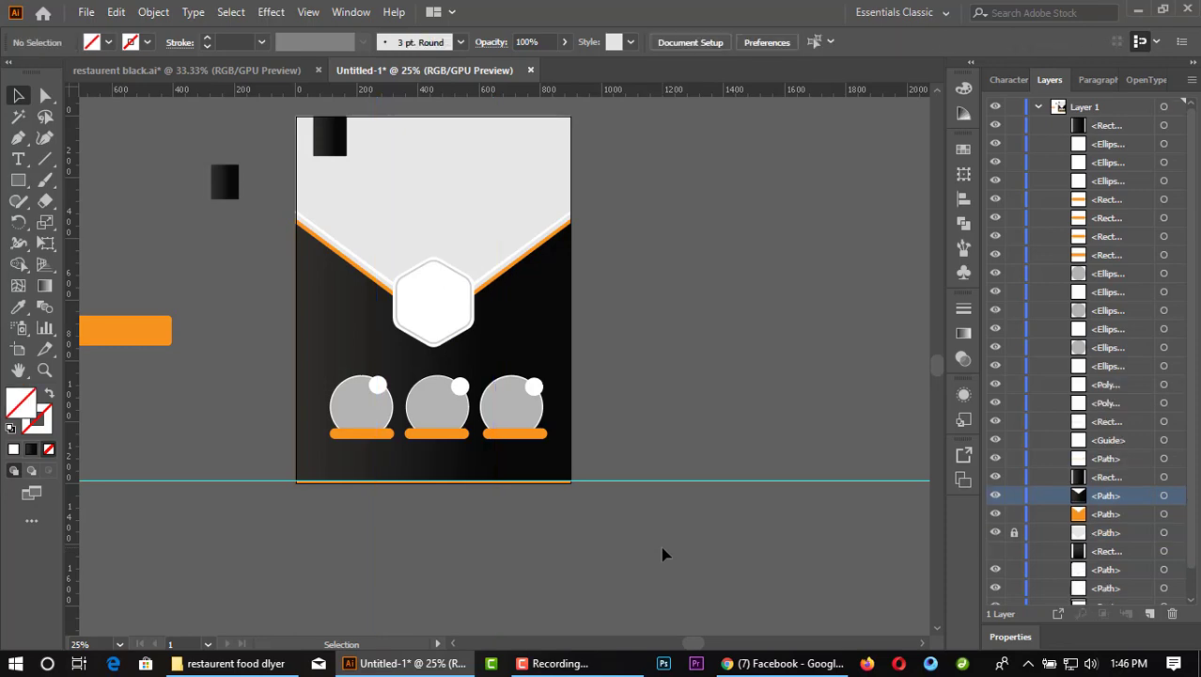
Step: Drag the burger JPG from the restaurant food flyer folder into the Illustrator document
scroll(470, 344, "up", 1)
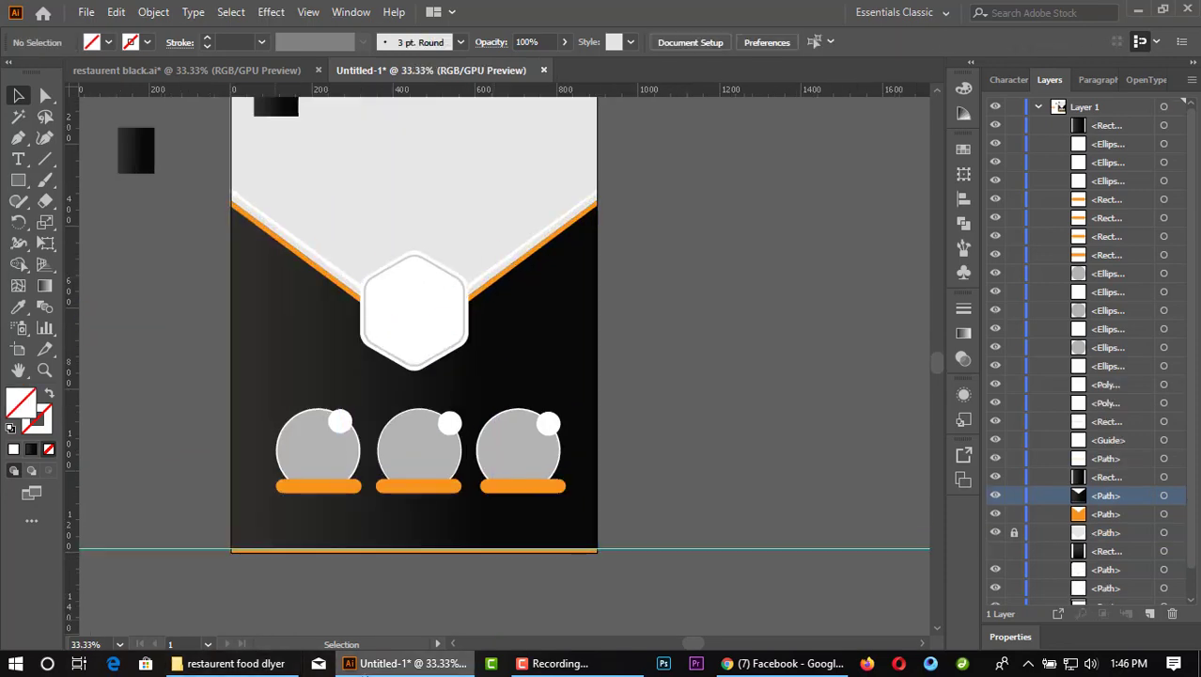
scroll(407, 456, "up", 1)
scroll(407, 456, "up", 1)
left_click(235, 663)
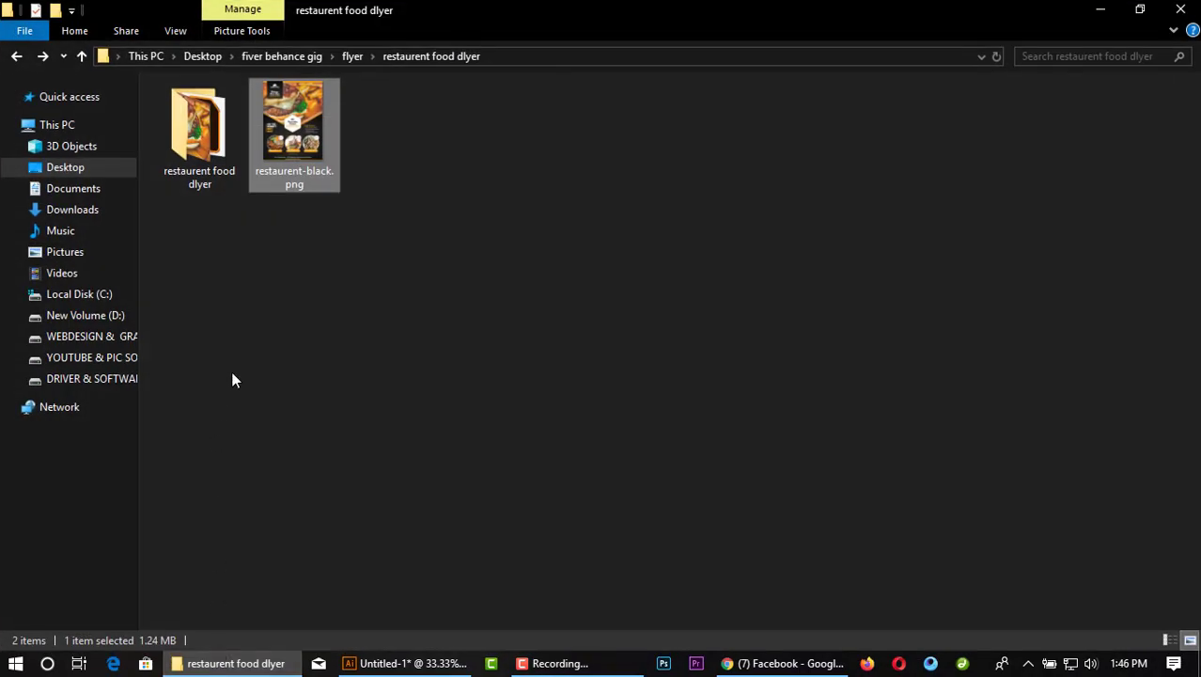
double_click(199, 122)
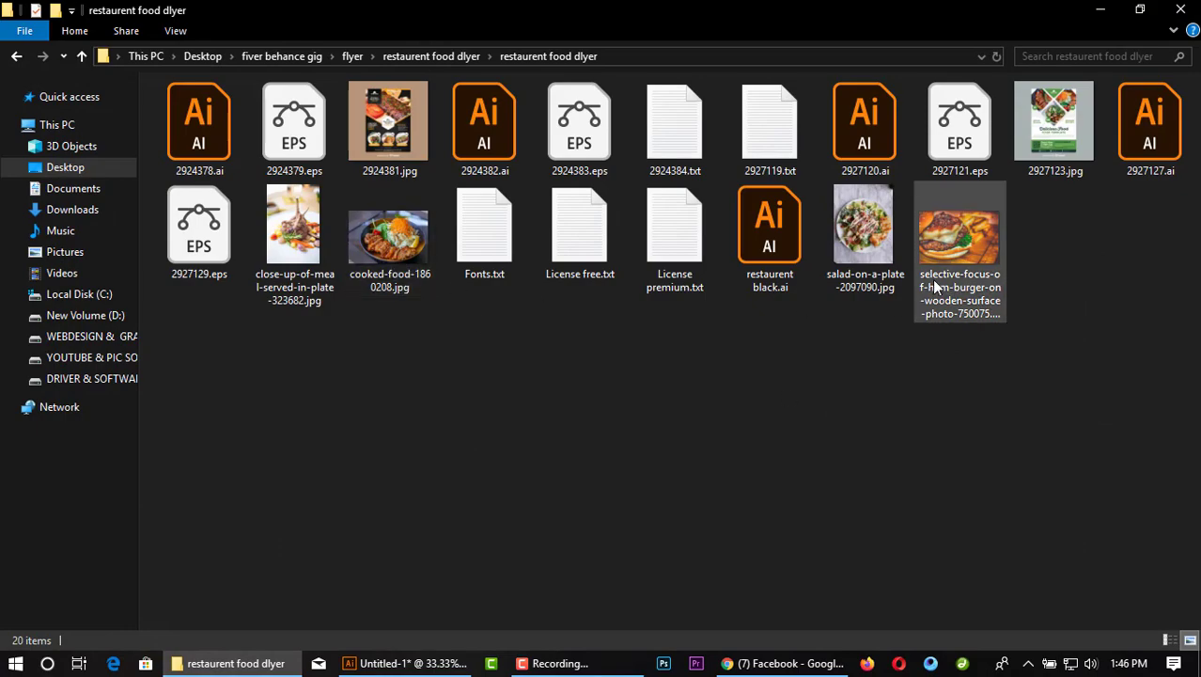
mouse_move(958, 246)
left_mouse_down()
mouse_move(451, 602)
mouse_move(422, 658)
mouse_move(380, 268)
left_mouse_up()
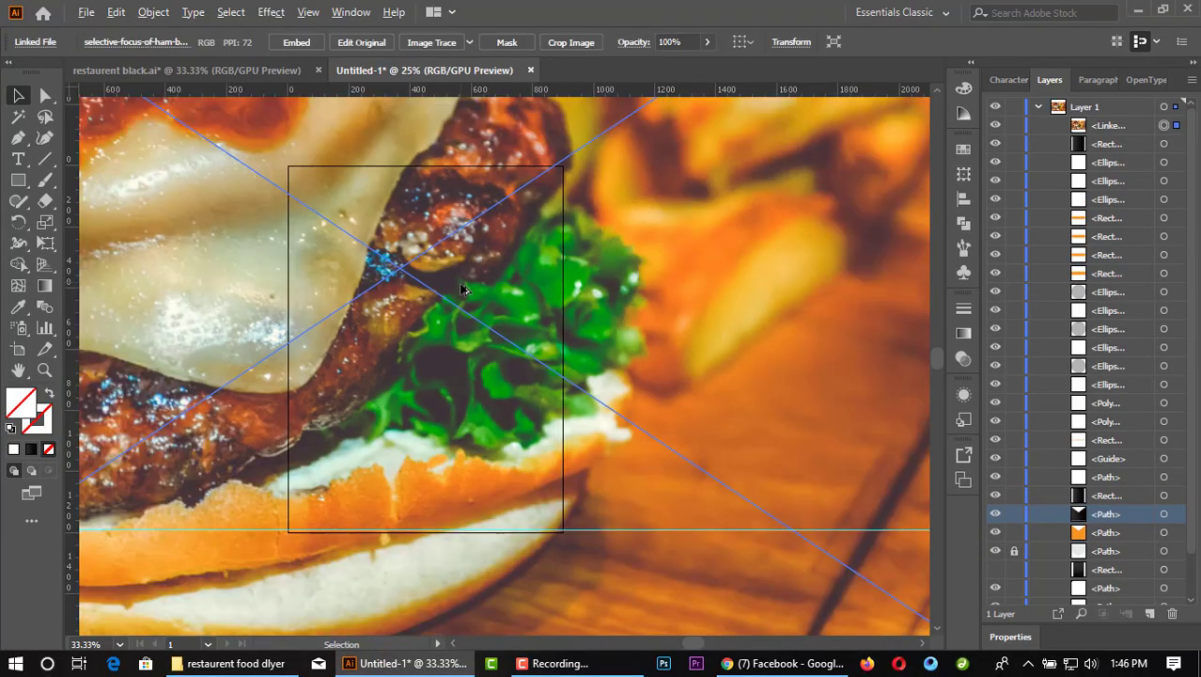
Step: Move the burger photo to the artboard top and drag its layer down toward the white path
scroll(641, 267, "down", 4)
mouse_move(676, 282)
left_mouse_down()
mouse_move(593, 367)
mouse_move(484, 417)
mouse_move(484, 487)
left_mouse_up()
scroll(517, 291, "up", 5)
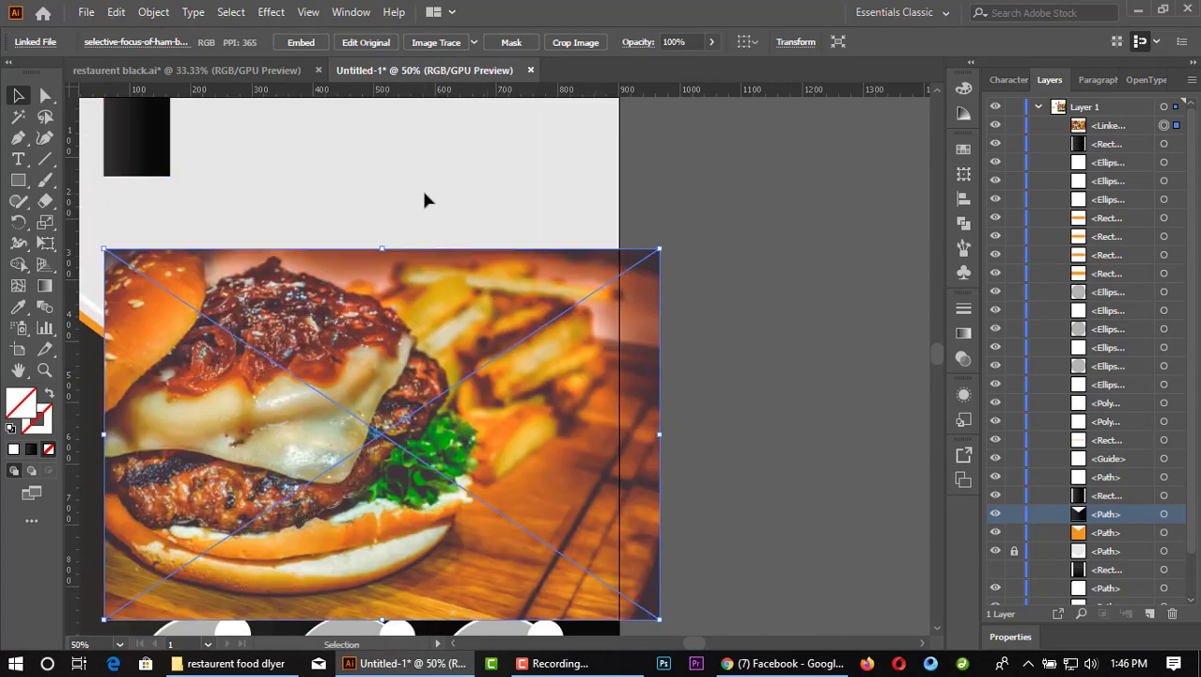
left_click(422, 187)
scroll(826, 356, "down", 2)
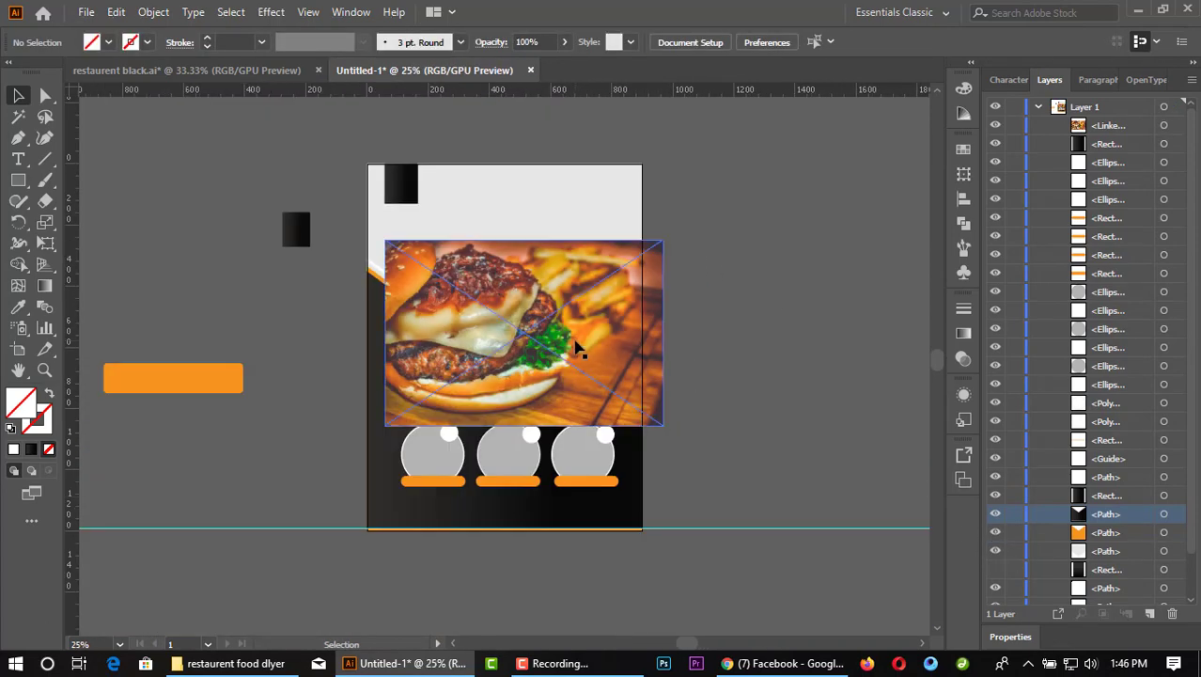
left_click_drag(595, 393, 573, 299)
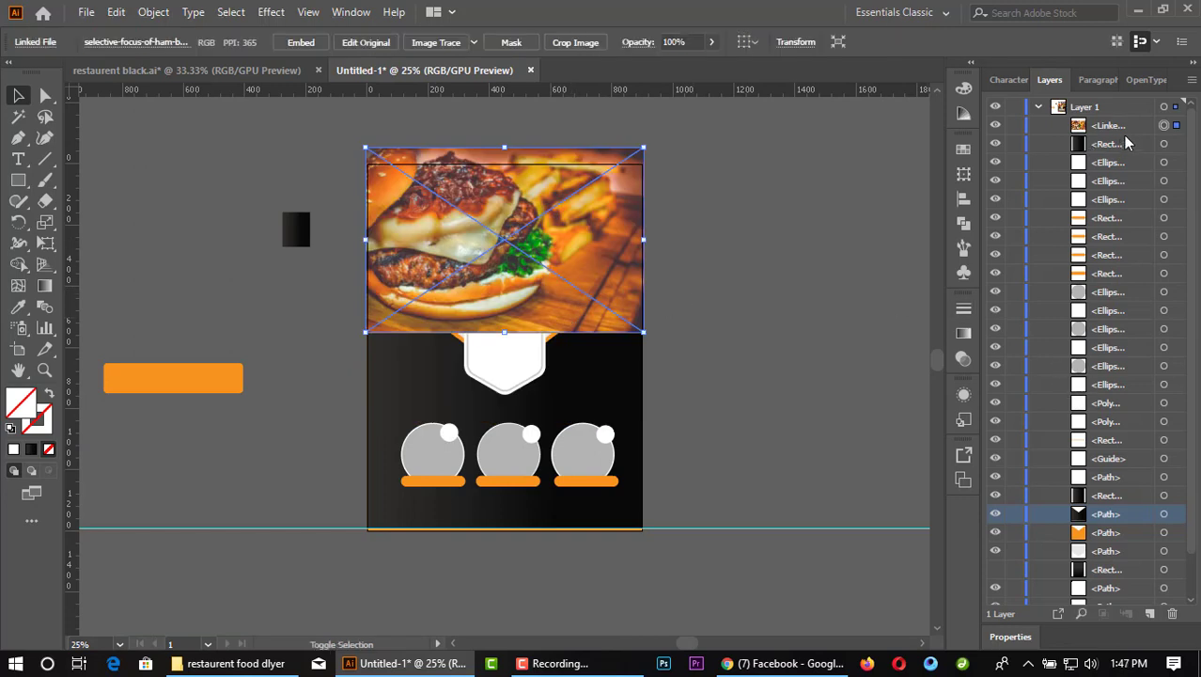
left_click_drag(1126, 137, 1143, 292)
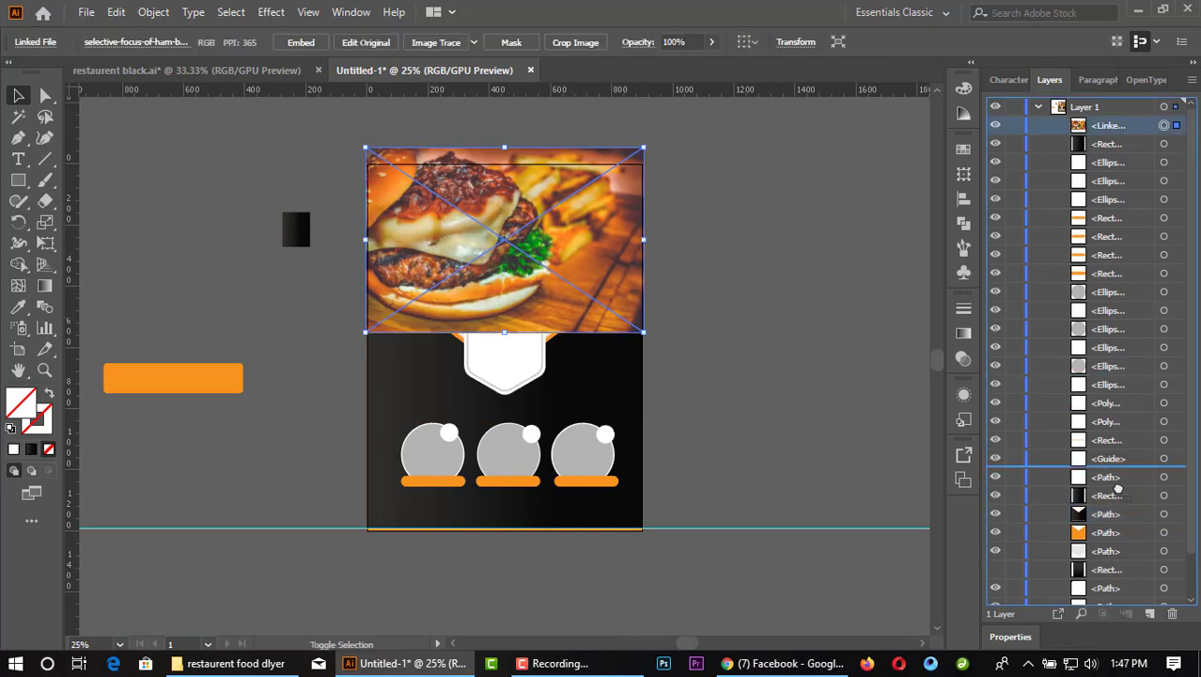
Step: Stack the burger photo behind the white V panel and make a clipping mask from both
left_click_drag(1107, 556, 1106, 560)
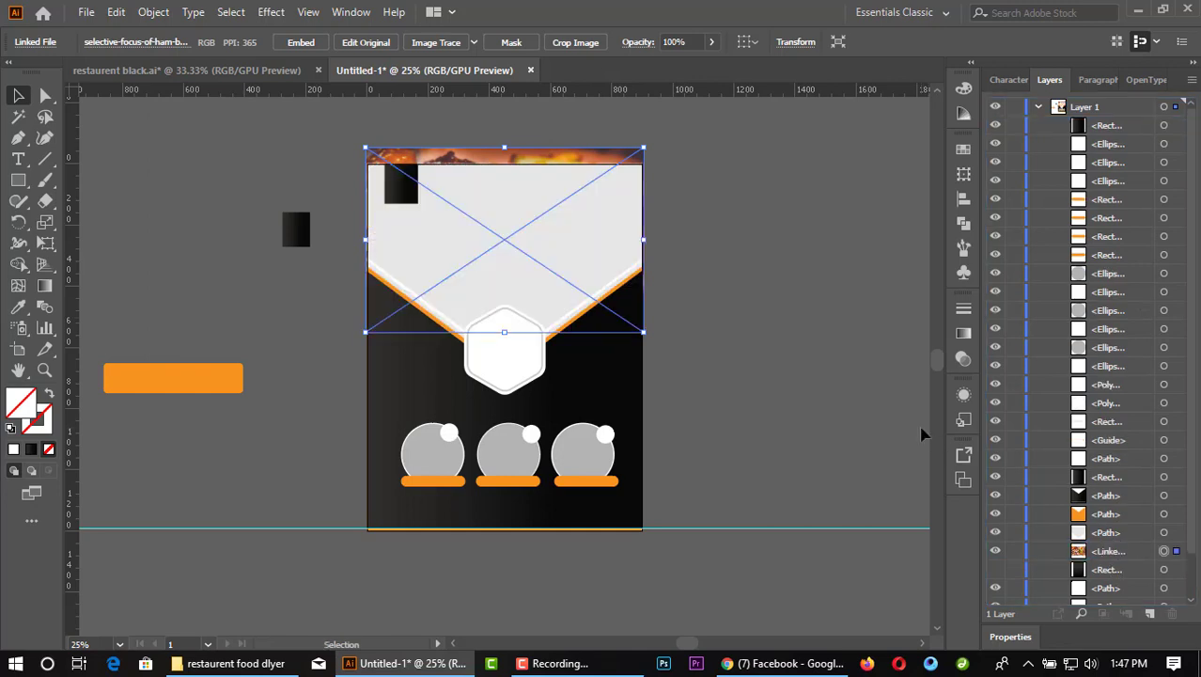
left_click(609, 245)
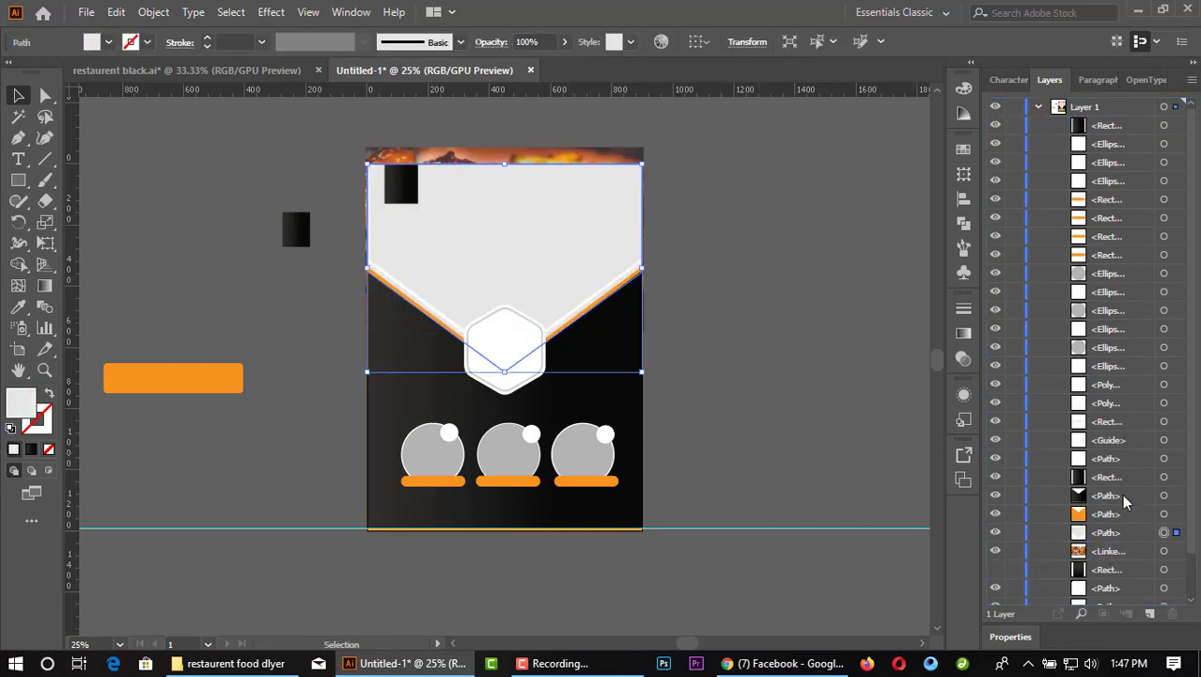
left_click(1166, 552, "shift")
right_click(553, 303)
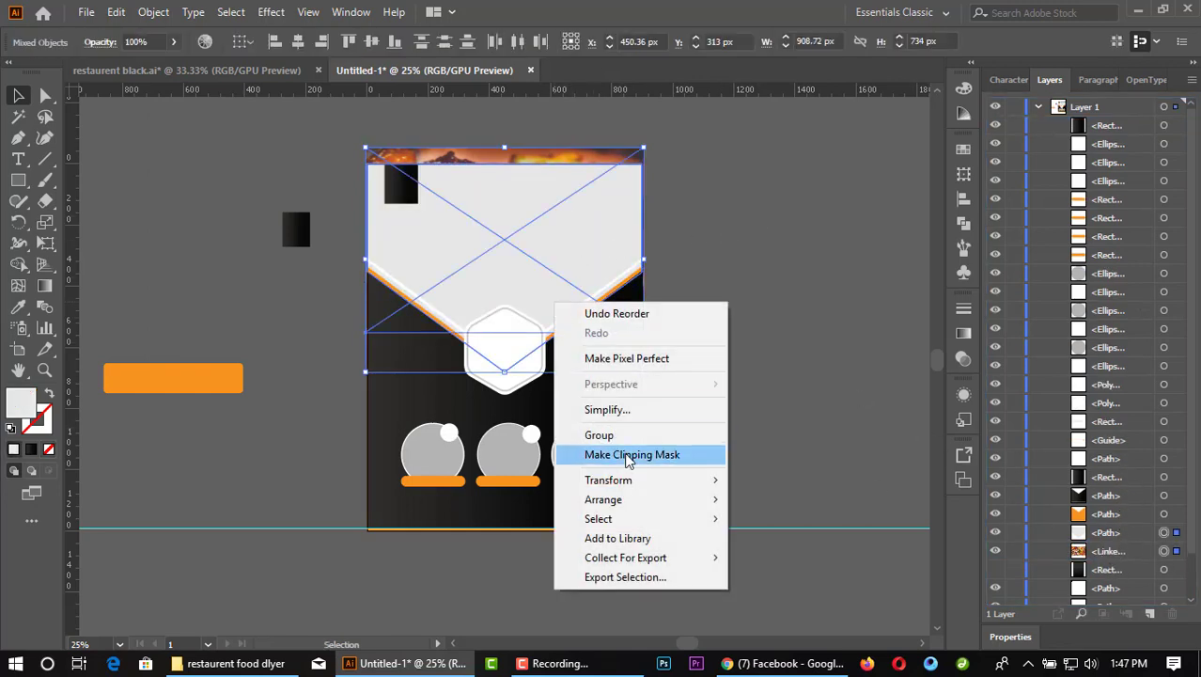
left_click(633, 378)
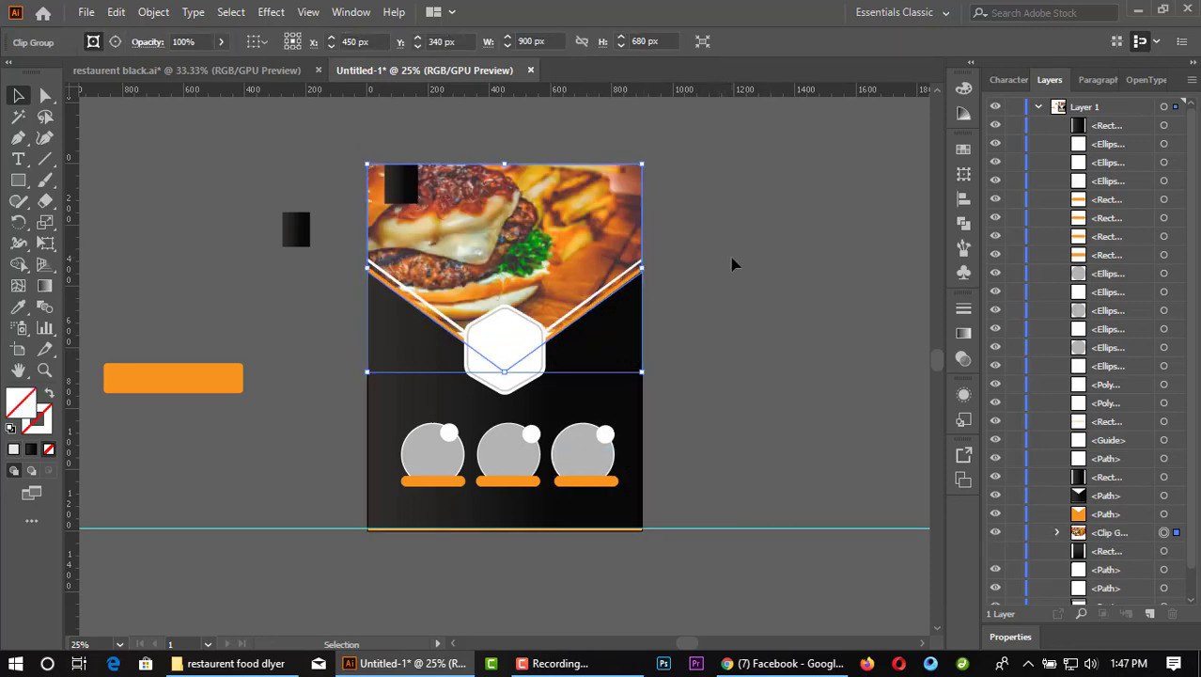
Step: Enlarge and reposition the burger photo inside the V-shaped panel, nudging it slightly left
left_click(1176, 570)
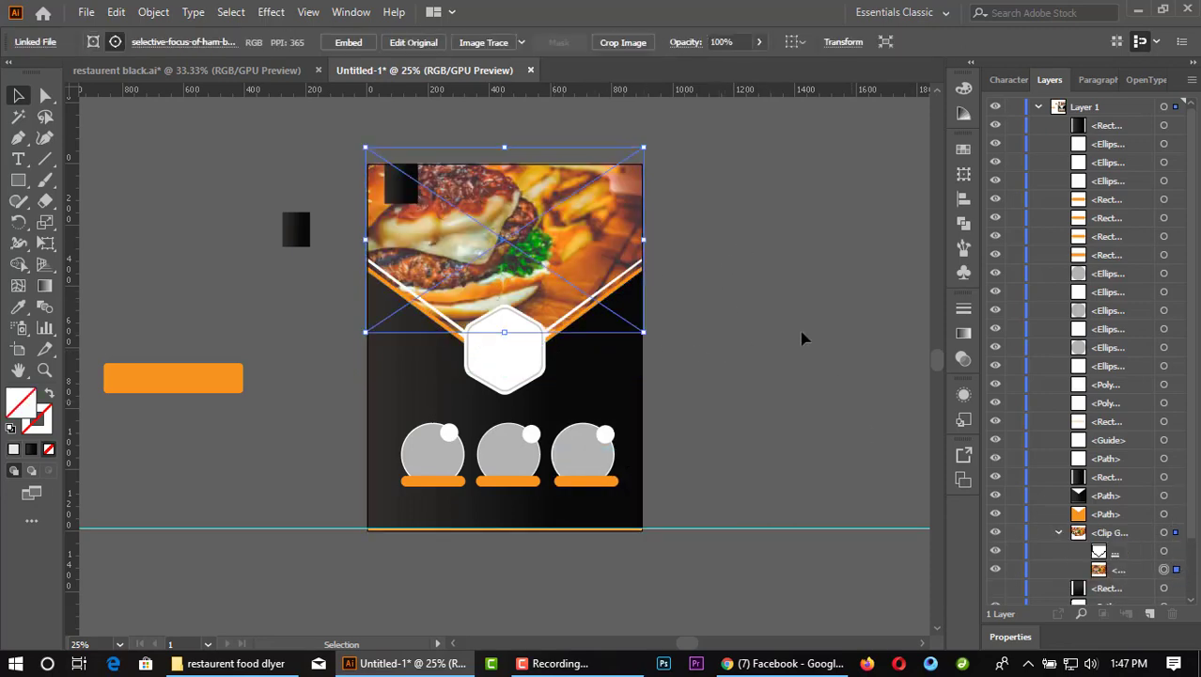
scroll(625, 282, "up", 1)
scroll(625, 282, "up", 1)
left_click_drag(670, 205, 700, 214)
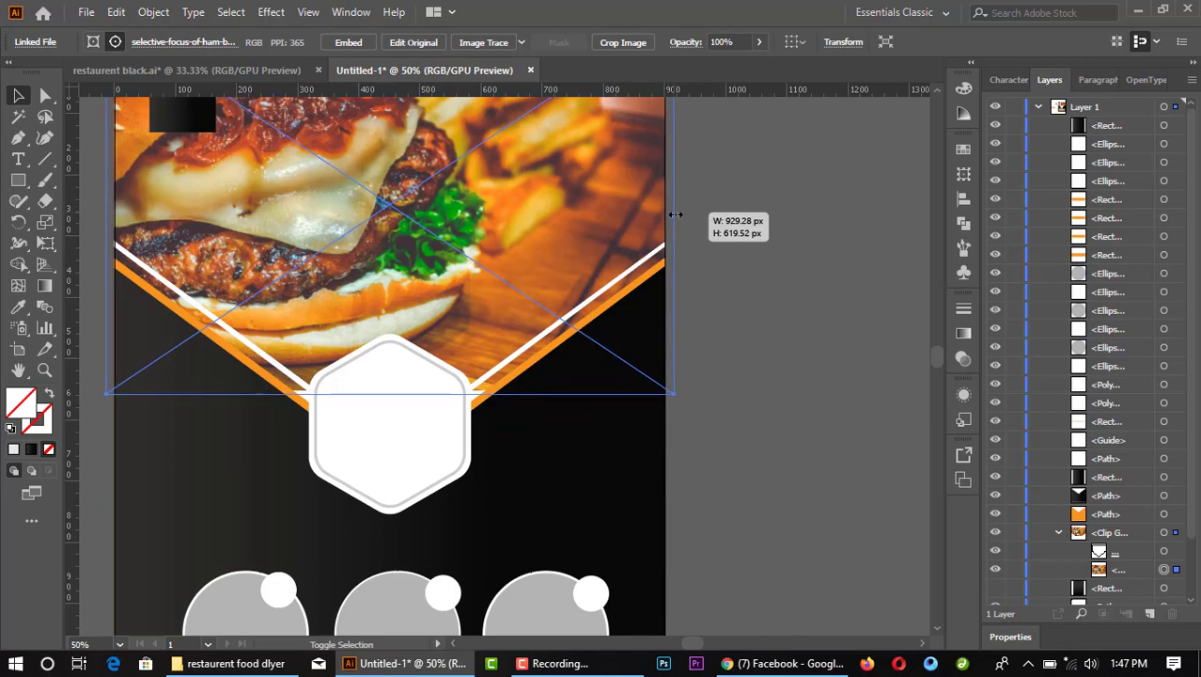
scroll(700, 214, "down", 1)
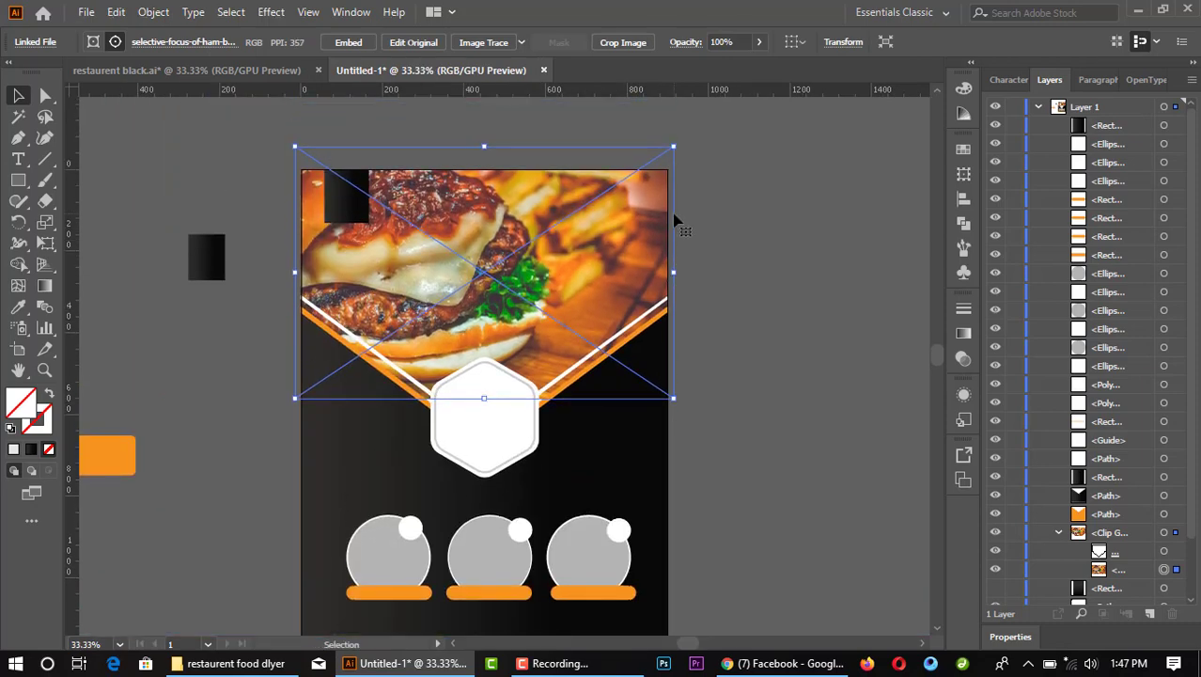
left_click_drag(548, 183, 566, 172)
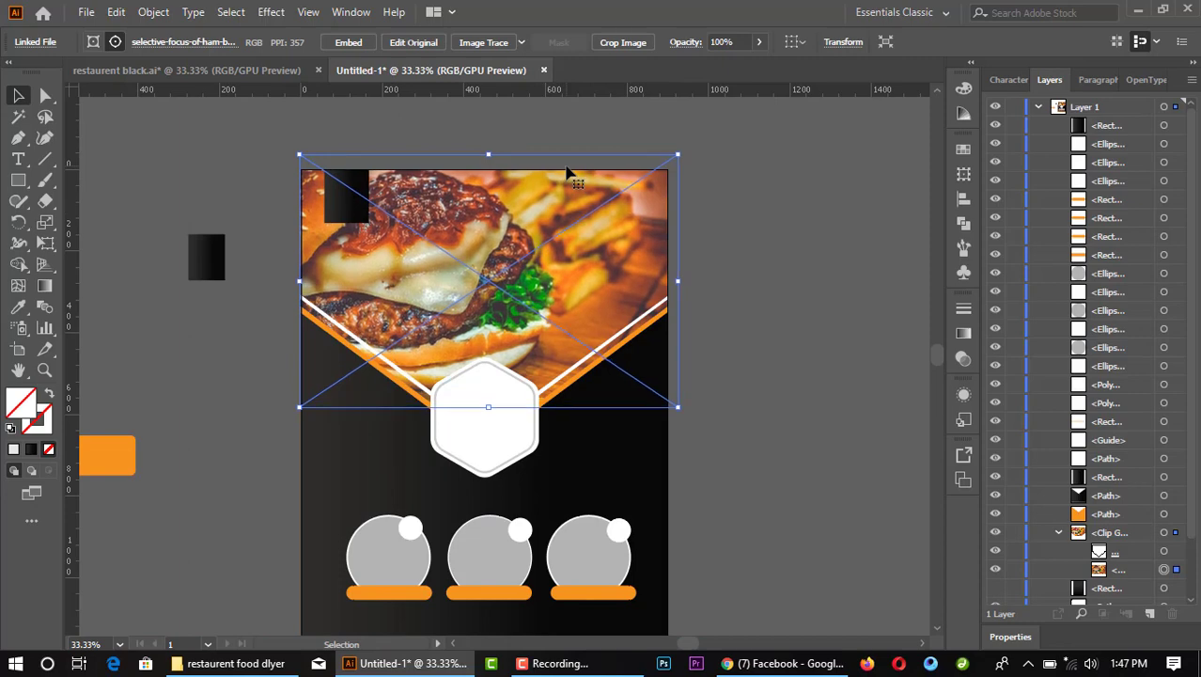
key("Left")
key("Left")
left_click(807, 173)
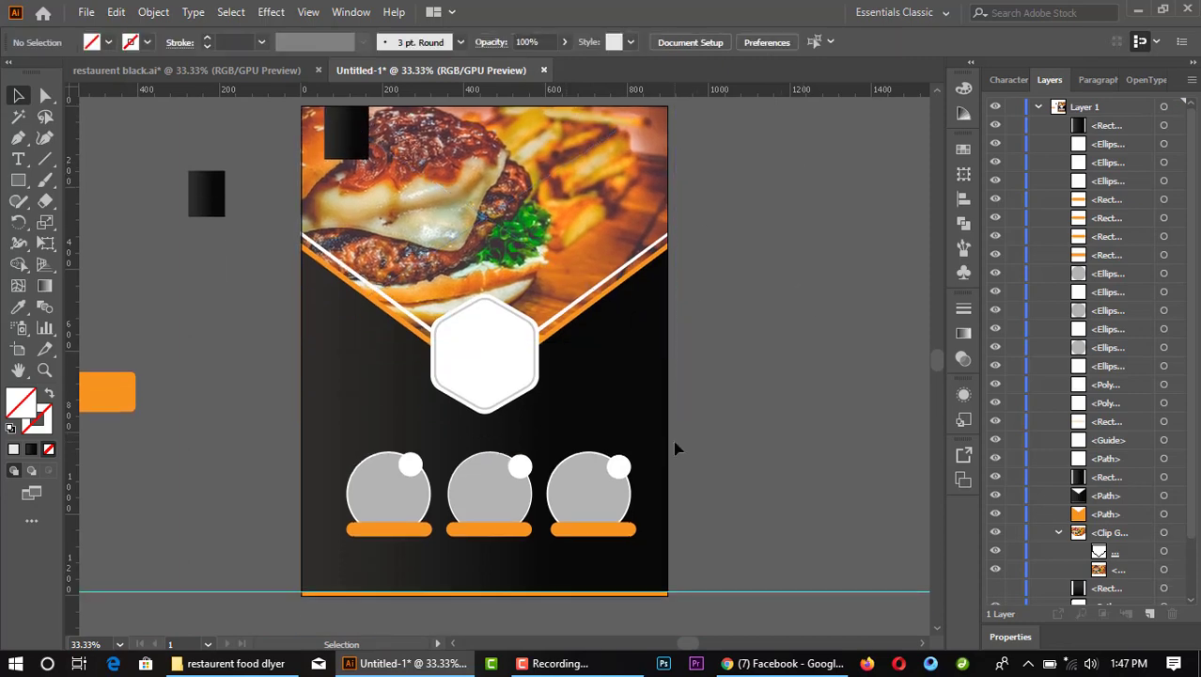
scroll(658, 451, "down", 3)
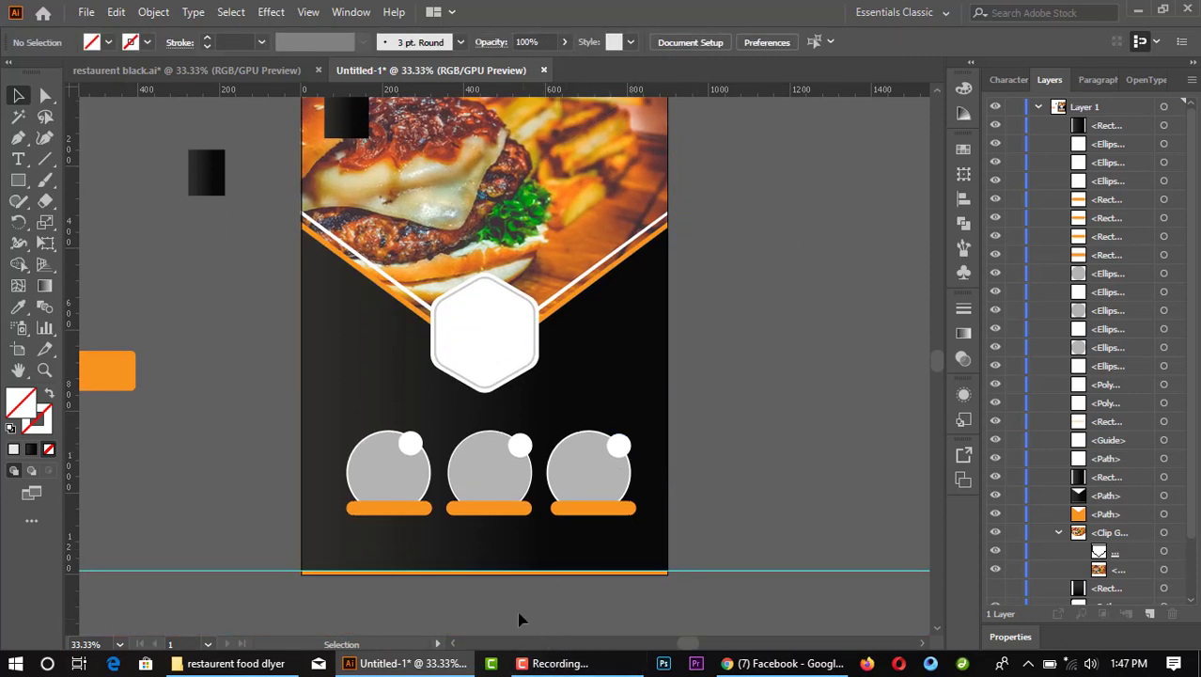
scroll(404, 531, "down", 3)
Step: Import the cooked-food bowl photo, shrink it and park it left of the artboard
left_click(270, 663)
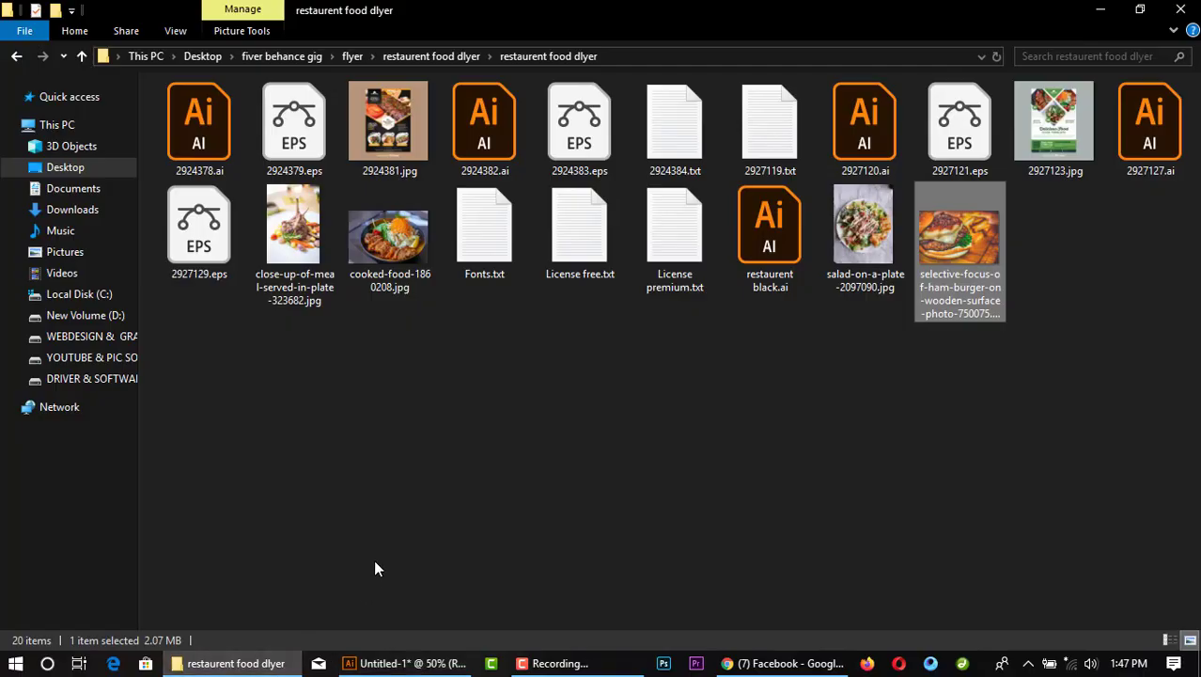
mouse_move(390, 237)
left_mouse_down()
mouse_move(418, 658)
mouse_move(490, 342)
left_mouse_up()
scroll(313, 343, "down", 3)
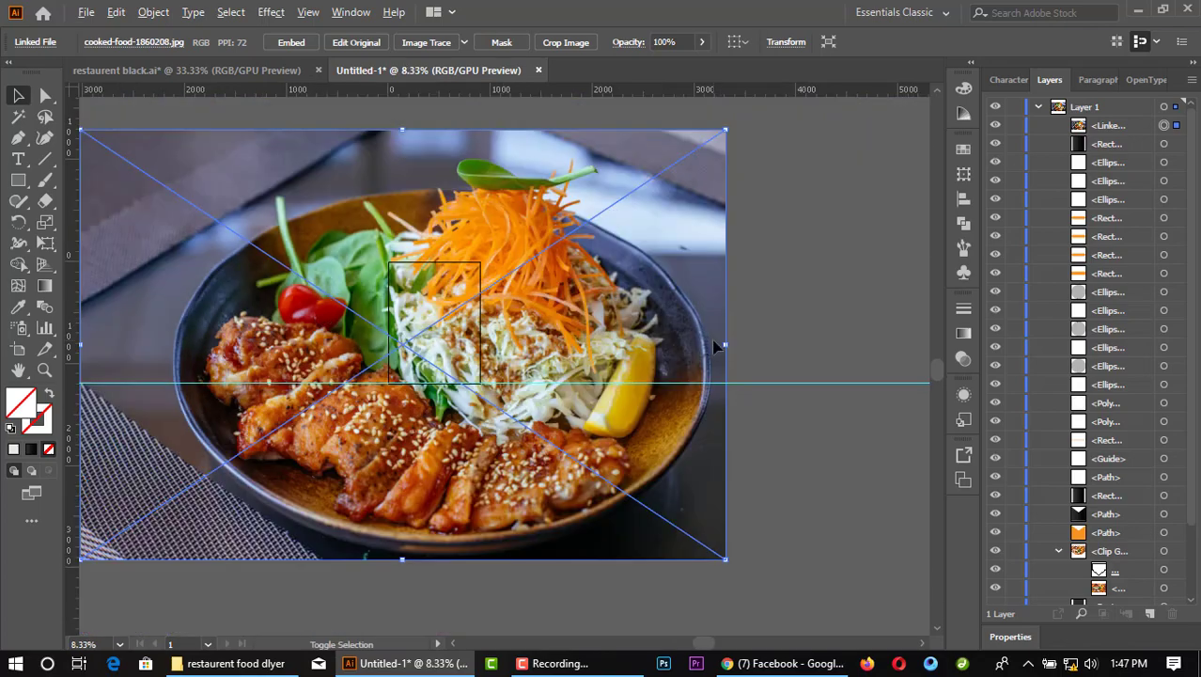
left_click_drag(723, 342, 488, 282)
scroll(411, 363, "down", 1)
left_click_drag(411, 364, 358, 361)
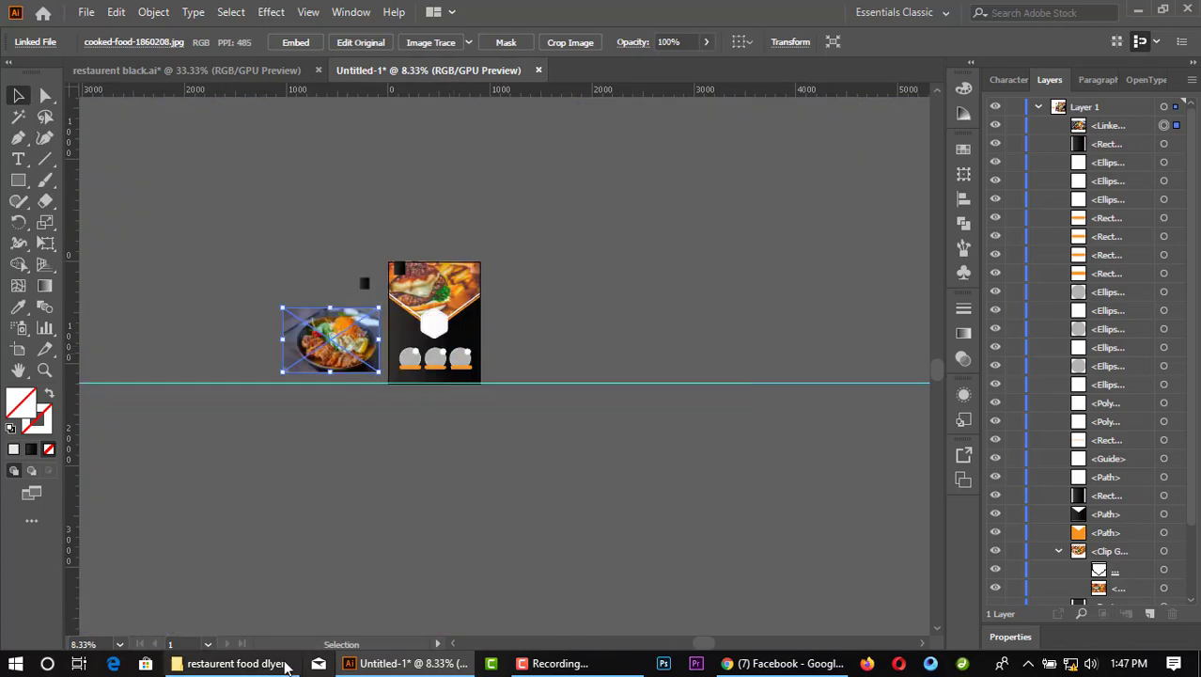
Step: Import the salad photo from the folder and size it in the document
left_click(235, 663)
mouse_move(866, 235)
left_mouse_down()
mouse_move(402, 664)
mouse_move(635, 357)
mouse_move(554, 343)
left_mouse_up()
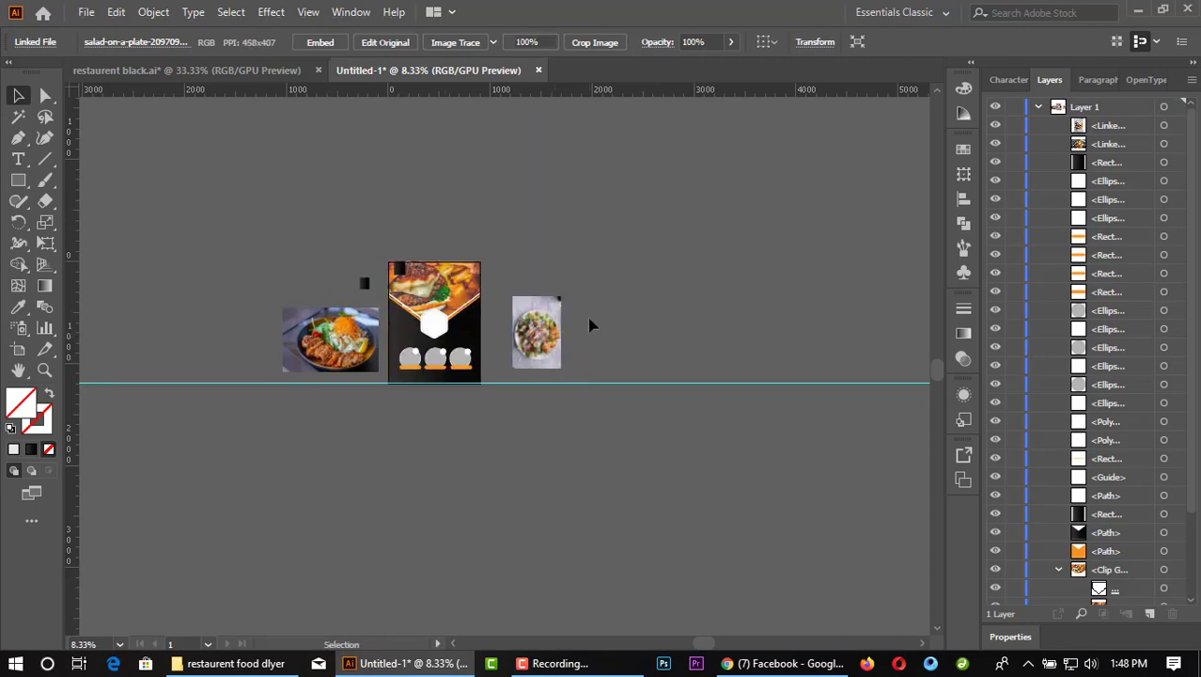
left_click(591, 326)
left_click(544, 357)
left_click(674, 352)
Step: Import the close-up meal photo, shrink it and park it at the upper right
left_click(266, 664)
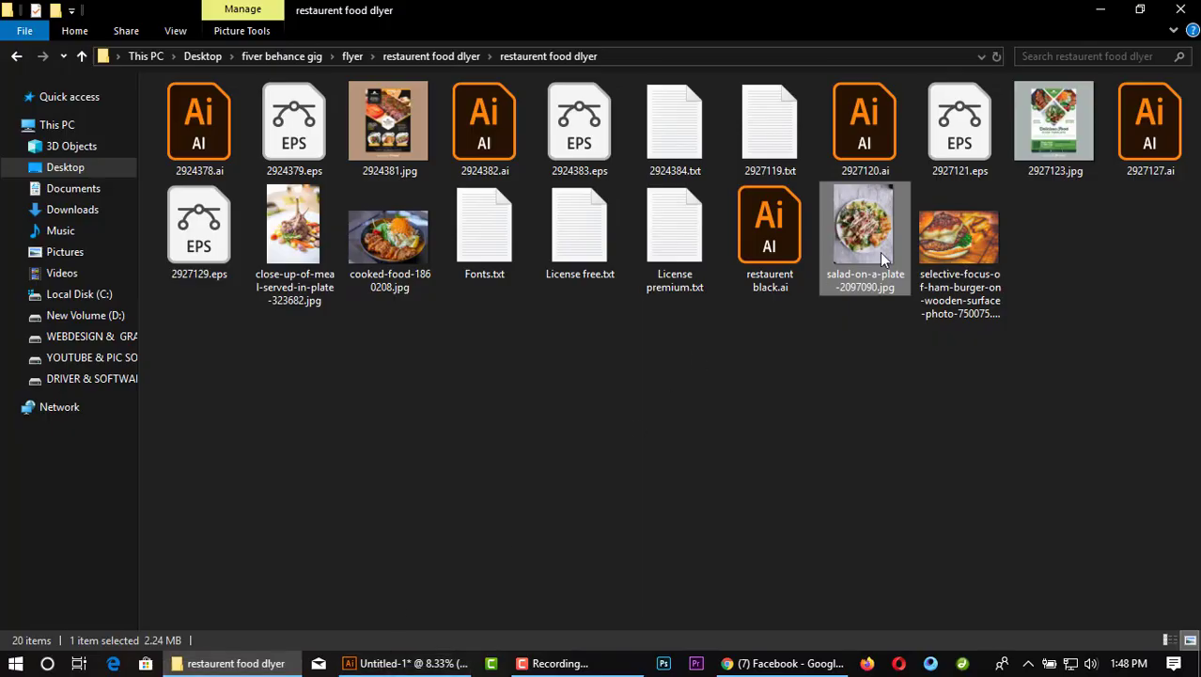
left_click_drag(959, 247, 907, 332)
left_click_drag(293, 231, 554, 258)
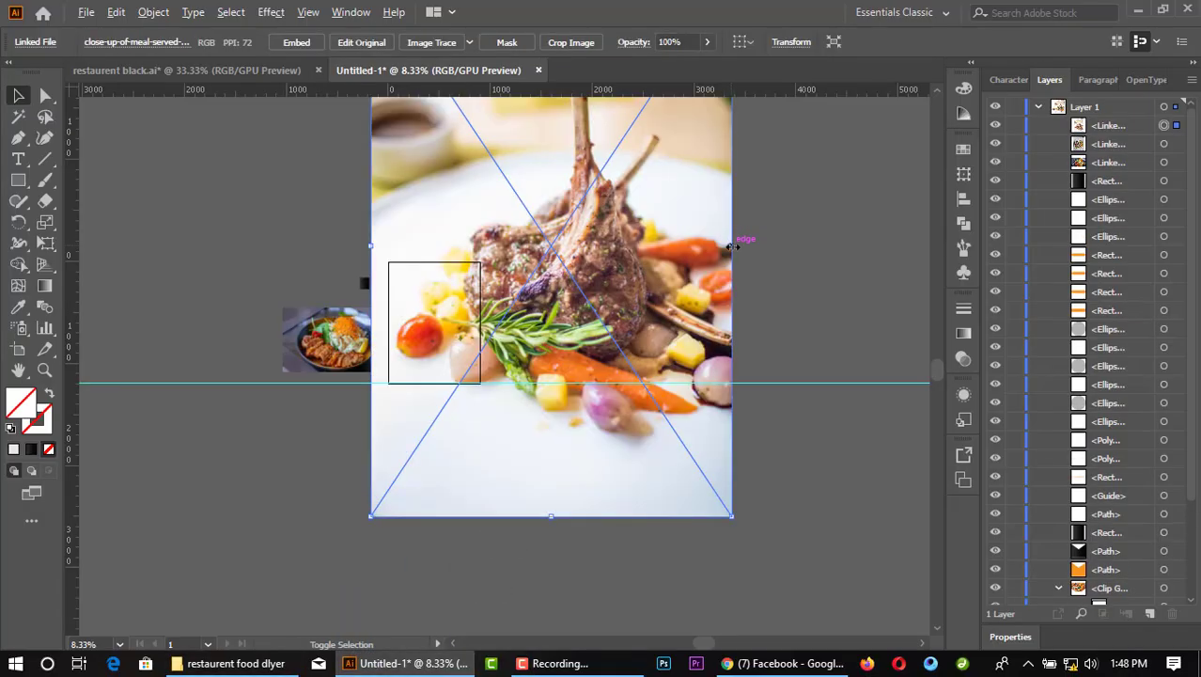
mouse_move(732, 246)
left_mouse_down()
mouse_move(590, 273)
mouse_move(545, 213)
left_mouse_up()
key("ctrl+plus")
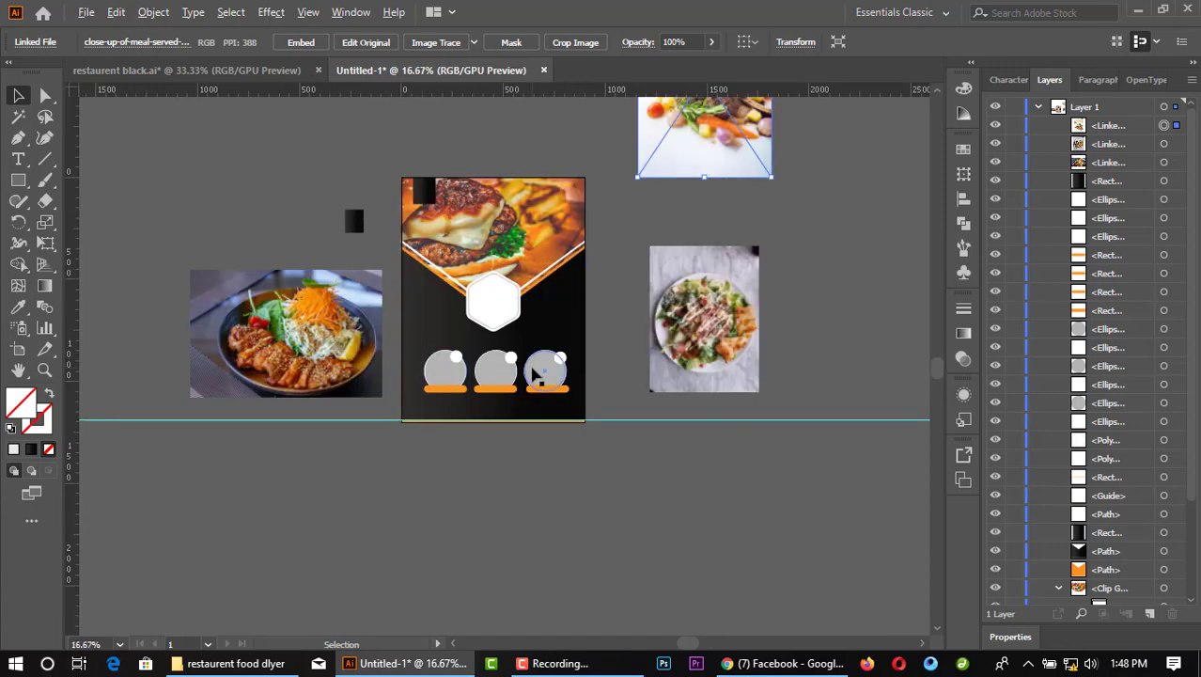
scroll(533, 374, "up", 2)
Step: Move and scale the bowl photo to cover the first grey circle
left_click_drag(188, 320, 437, 482)
scroll(356, 365, "up", 4)
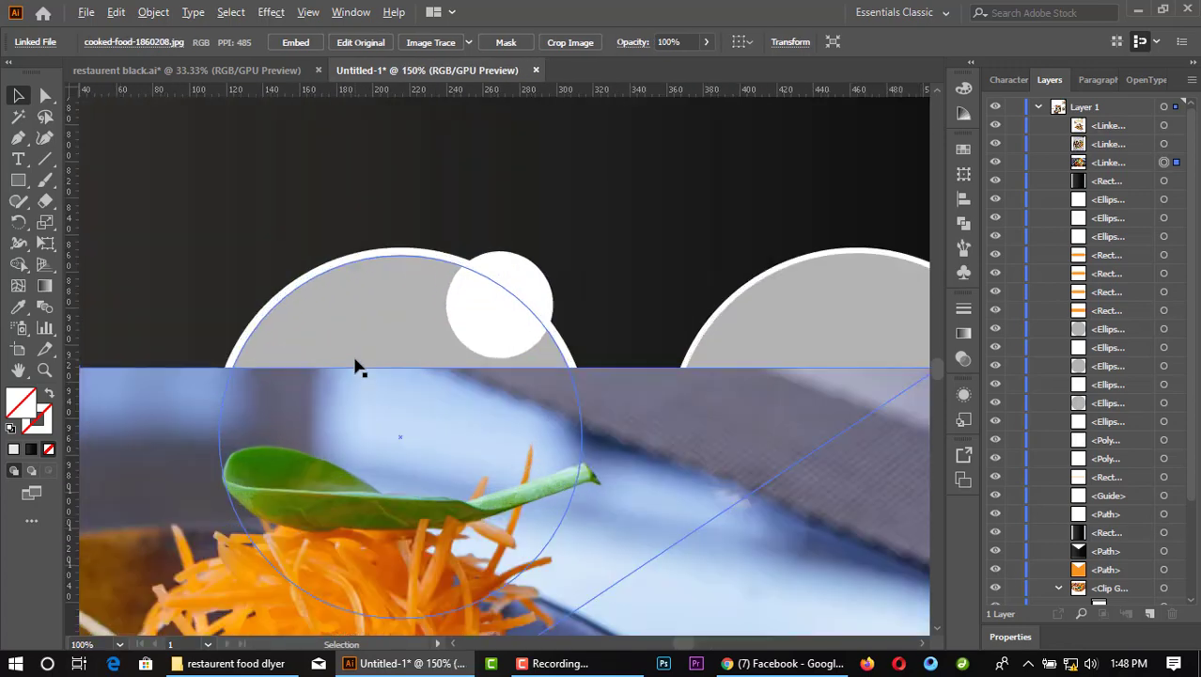
mouse_move(357, 367)
left_mouse_down()
mouse_move(455, 437)
mouse_move(435, 258)
left_mouse_up()
left_click_drag(116, 215, 414, 355)
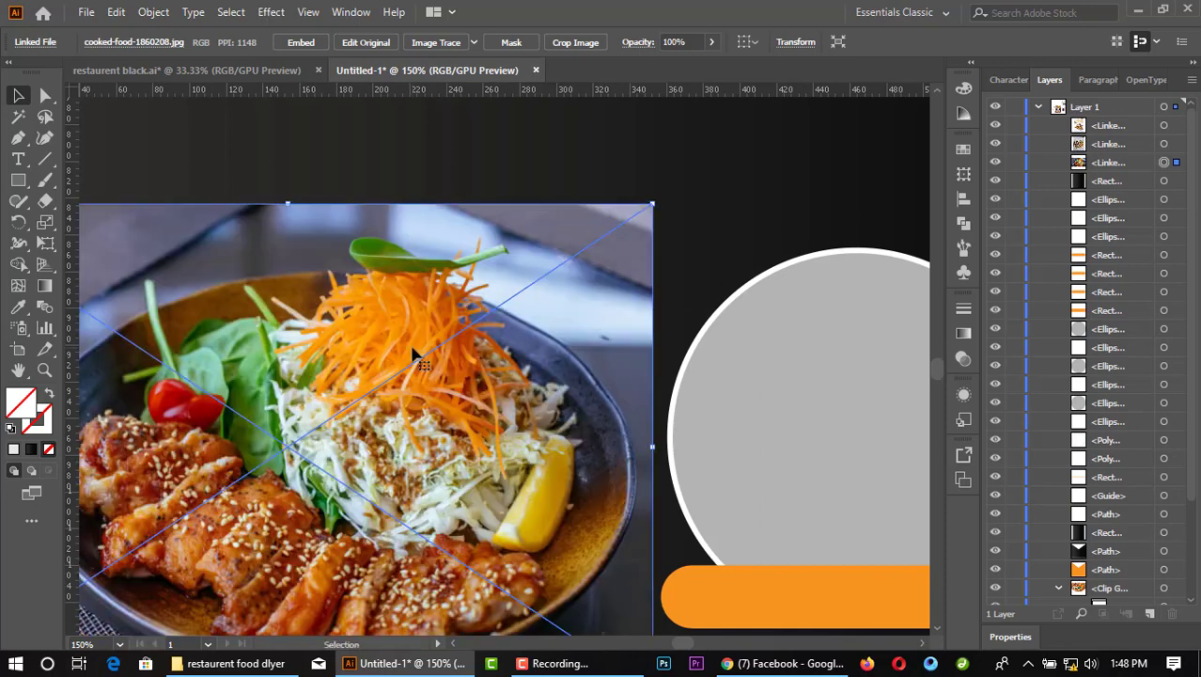
mouse_move(653, 446)
left_mouse_down()
mouse_move(738, 445)
mouse_move(723, 441)
left_mouse_up()
key("ctrl+z")
left_click_drag(440, 454, 461, 442)
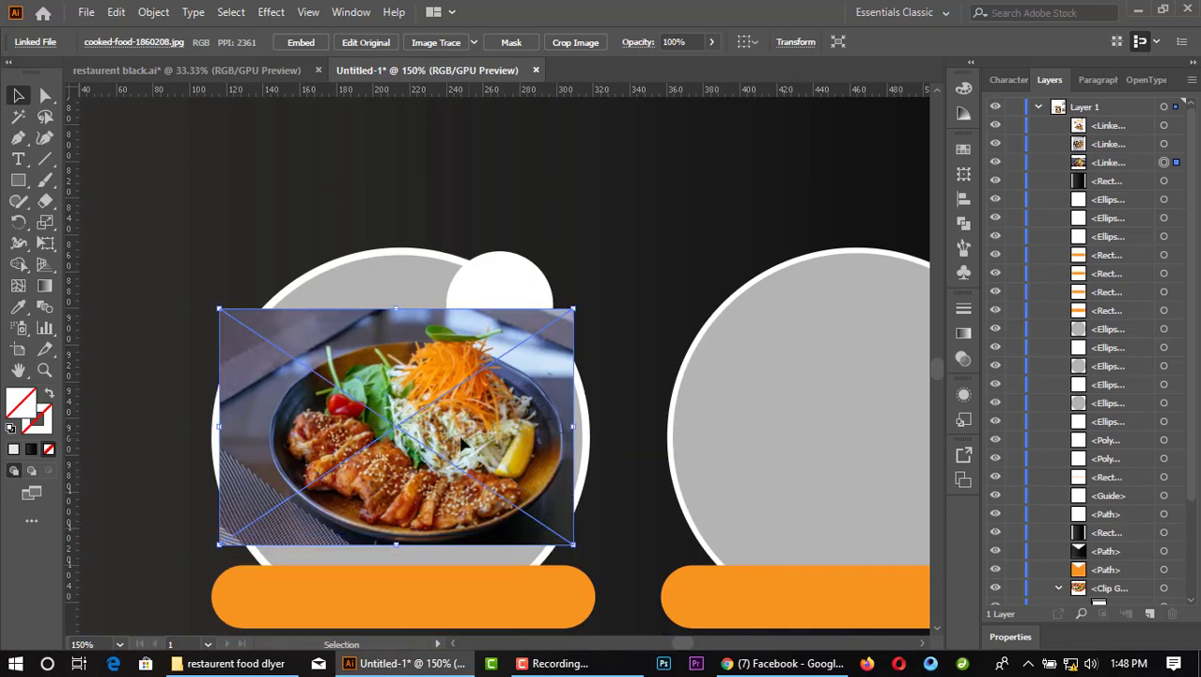
left_click_drag(572, 429, 627, 405)
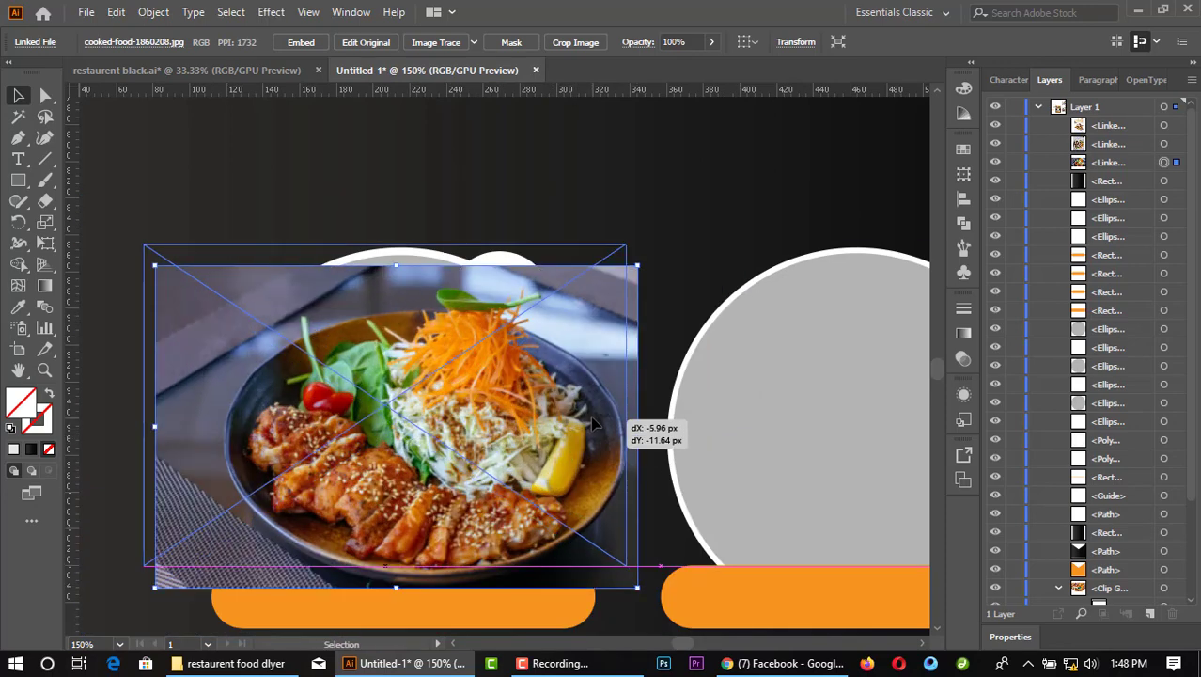
Step: Restack the bowl photo below the first circle in the Layers panel
left_click(1175, 200)
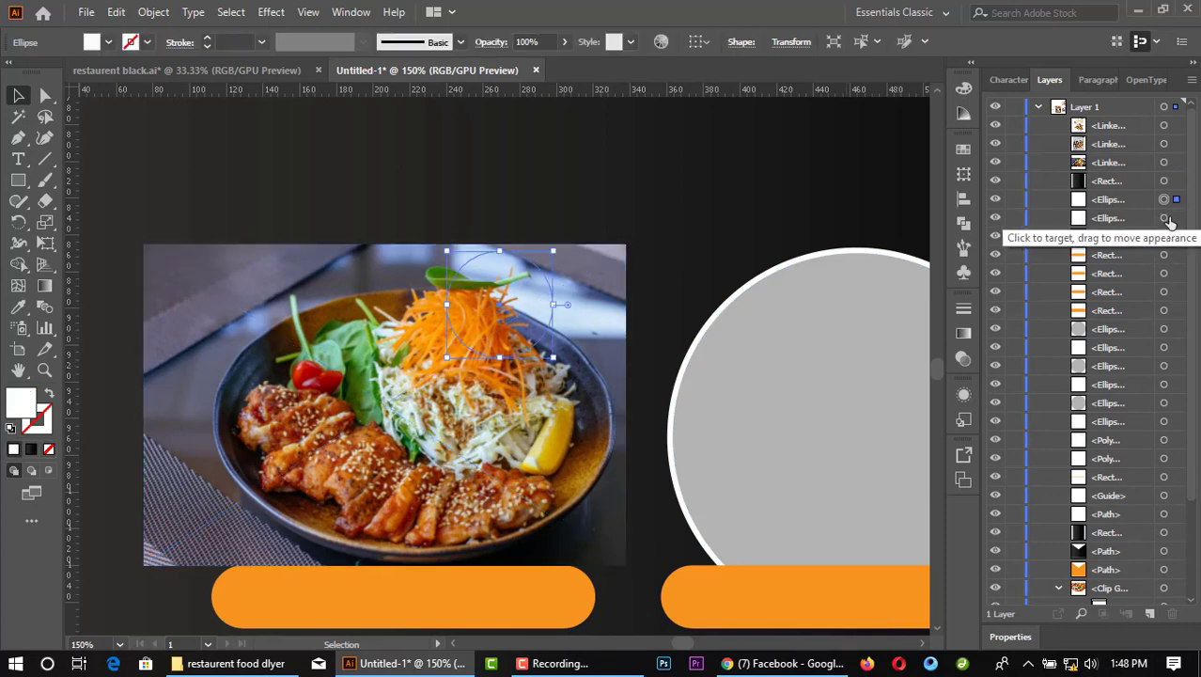
left_click(1175, 347)
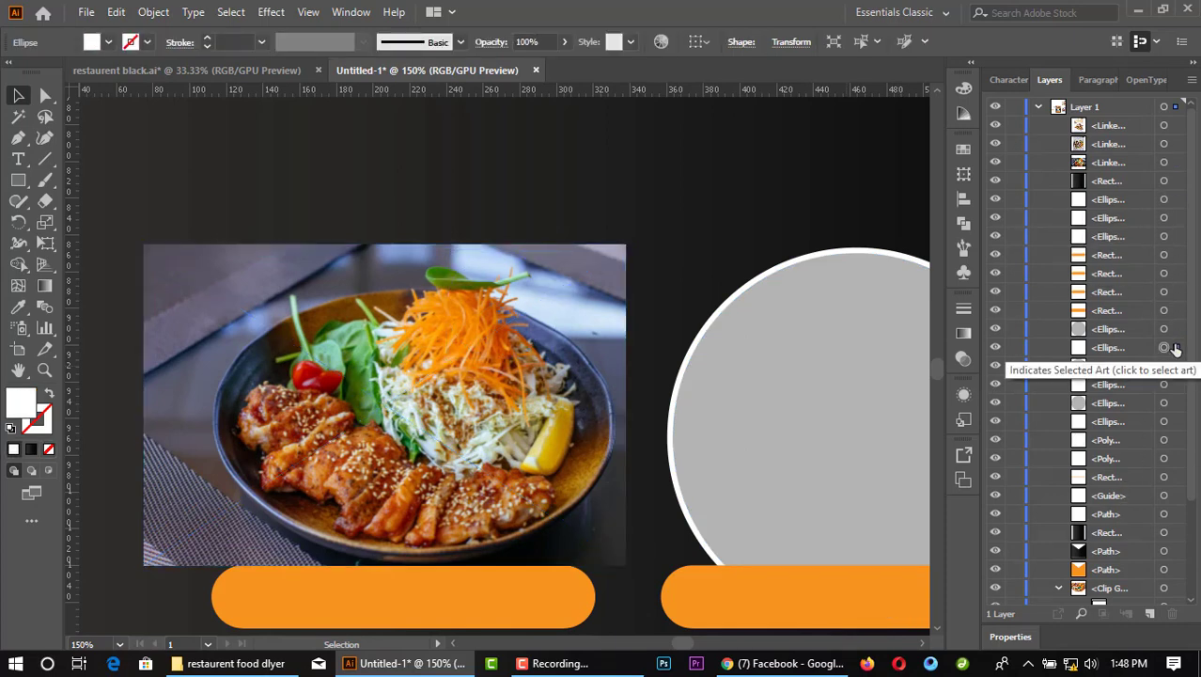
key("ctrl+minus")
key("ctrl+minus")
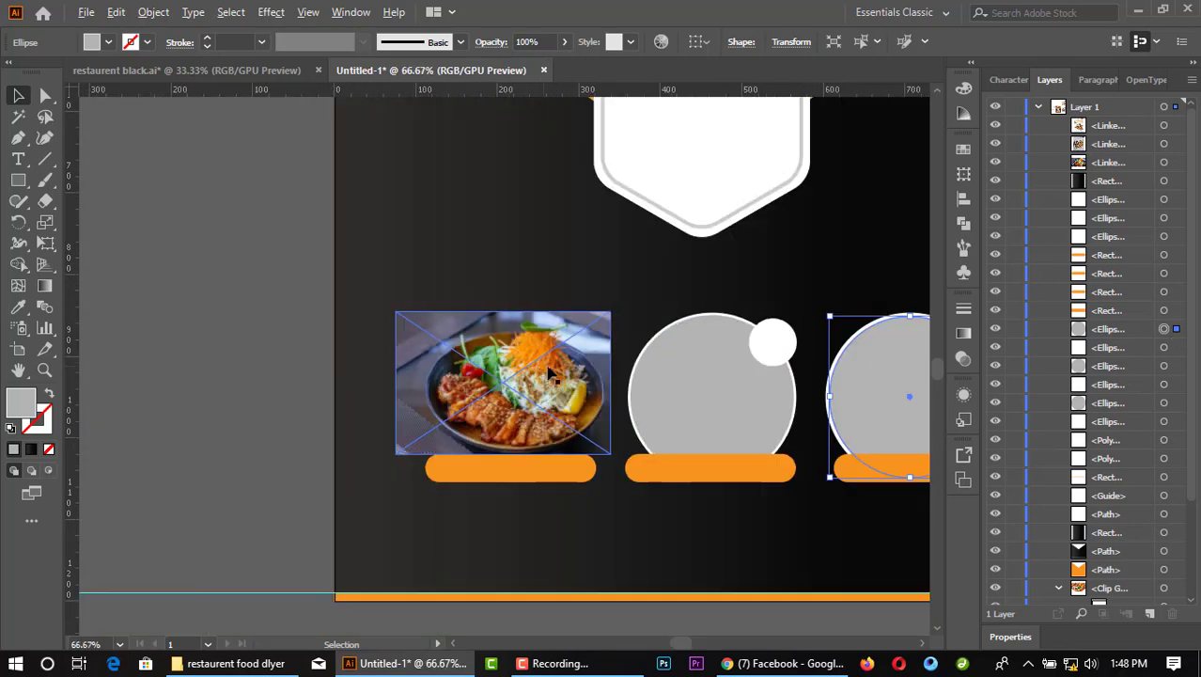
key("ctrl+minus")
left_click(1177, 402)
scroll(716, 379, "up", 2)
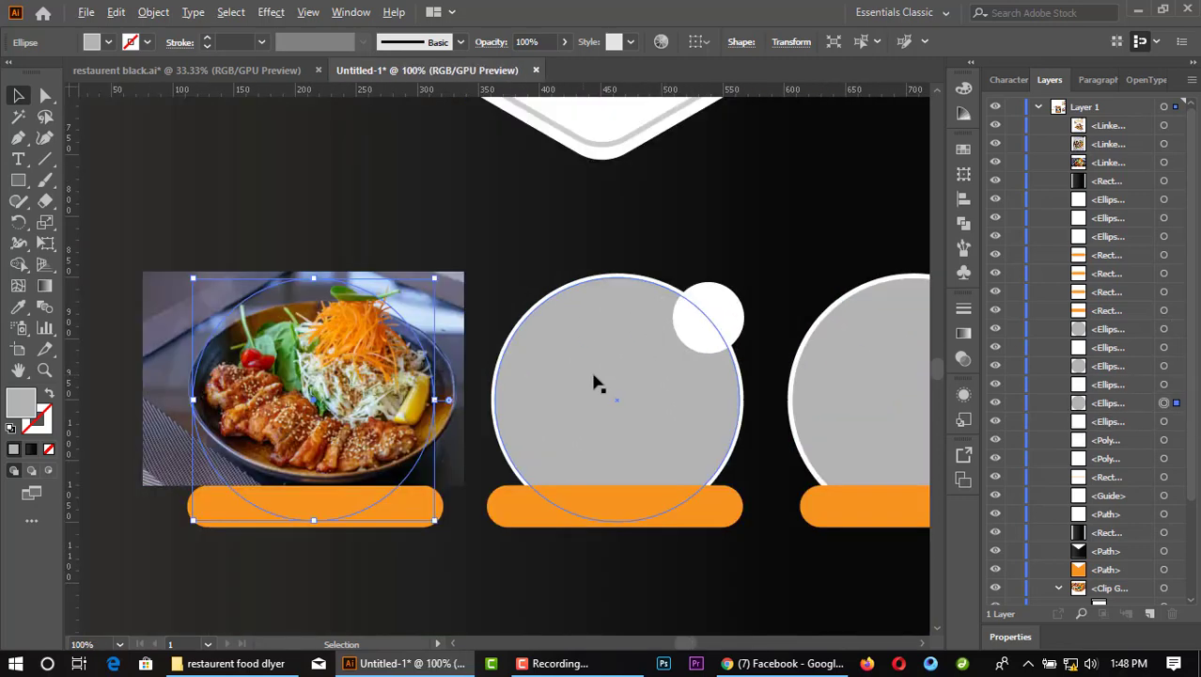
left_click(1163, 162)
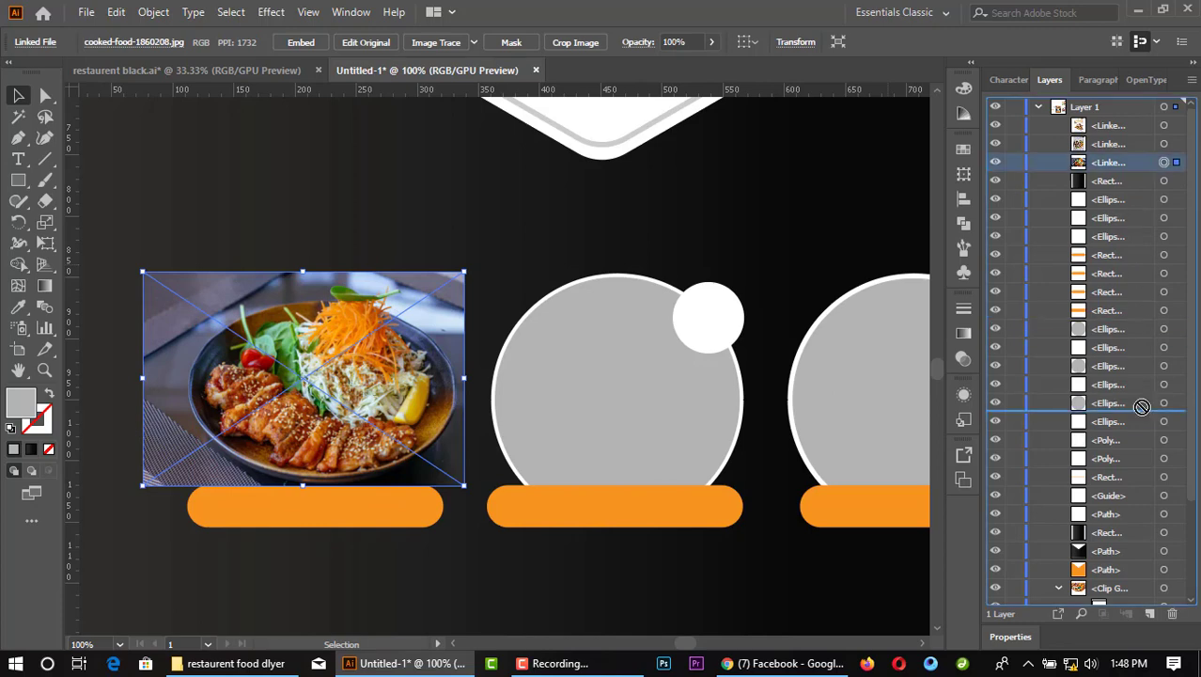
left_click_drag(1142, 406, 1142, 410)
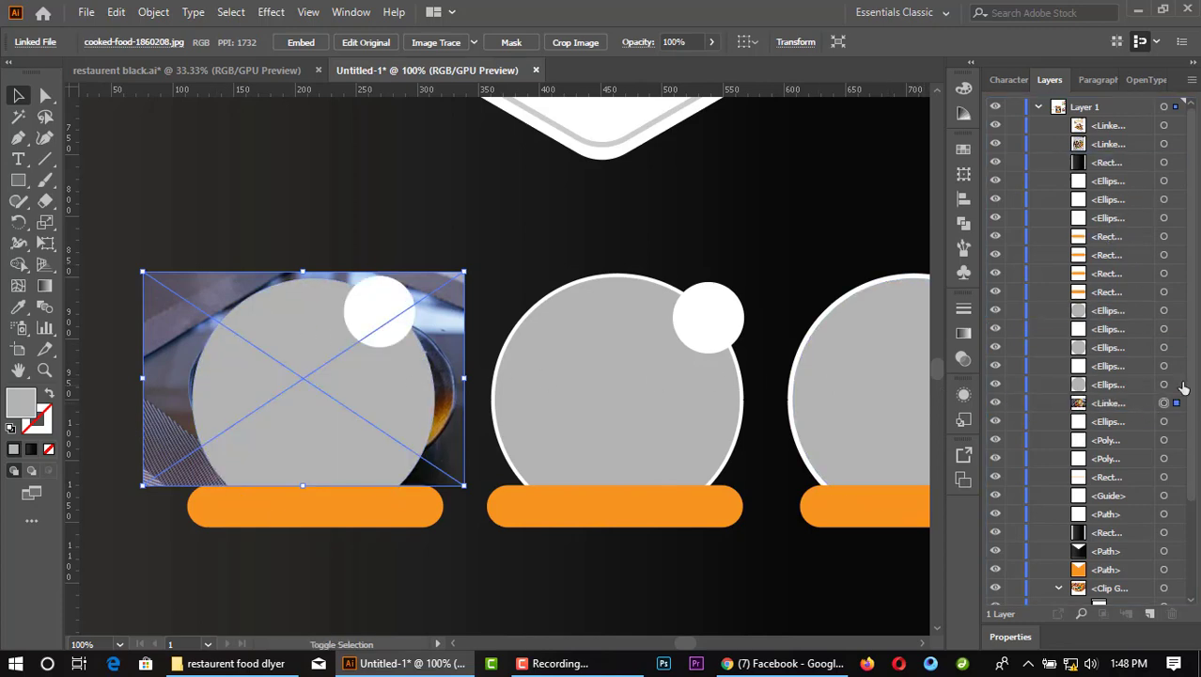
Step: Select the photo with the circle, apply Make Clipping Mask, then select the photo inside
left_click(1183, 388, "shift")
right_click(322, 388)
left_click(396, 153)
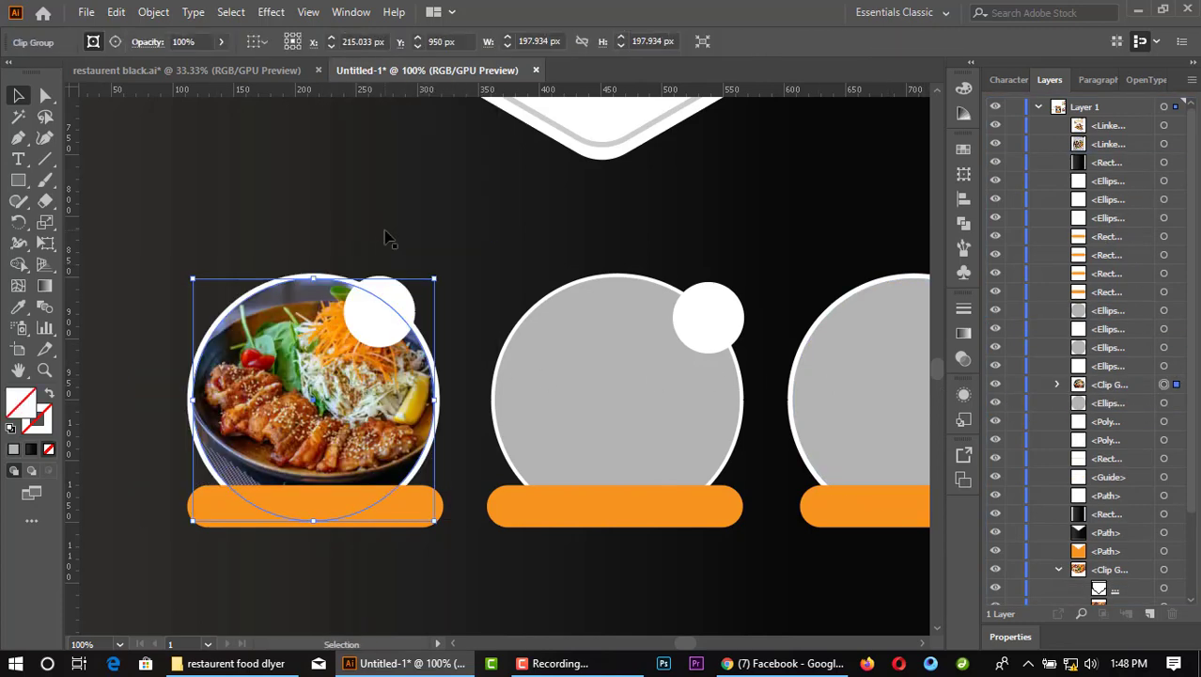
left_click(496, 295)
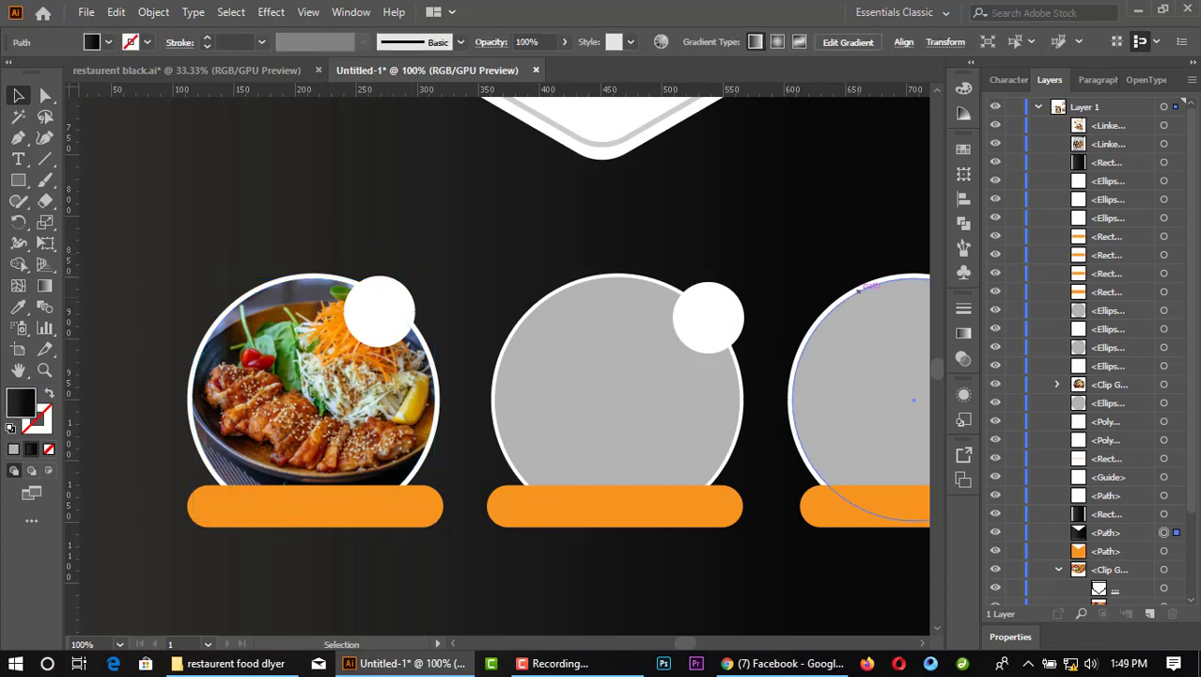
left_click(1058, 385)
left_click(1163, 421)
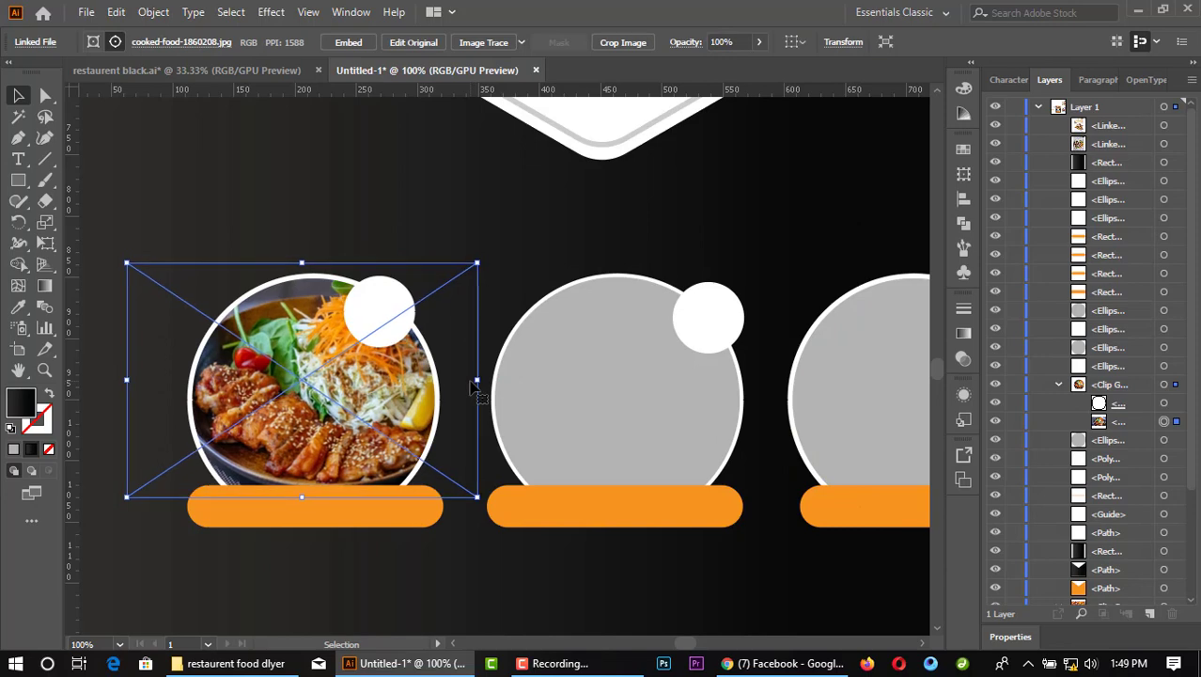
scroll(268, 383, "down", 2)
Step: Move and shrink the salad photo onto the artboard behind the right circle
left_click(798, 361)
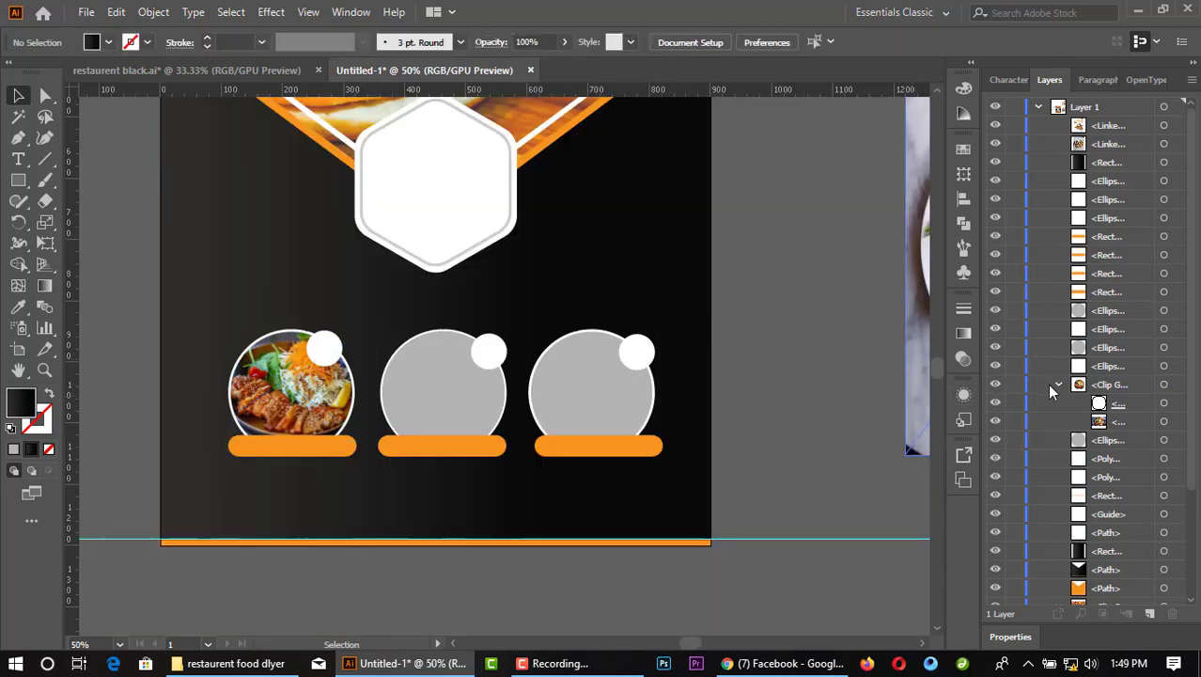
left_click(1057, 385)
left_click_drag(1112, 165, 1109, 402)
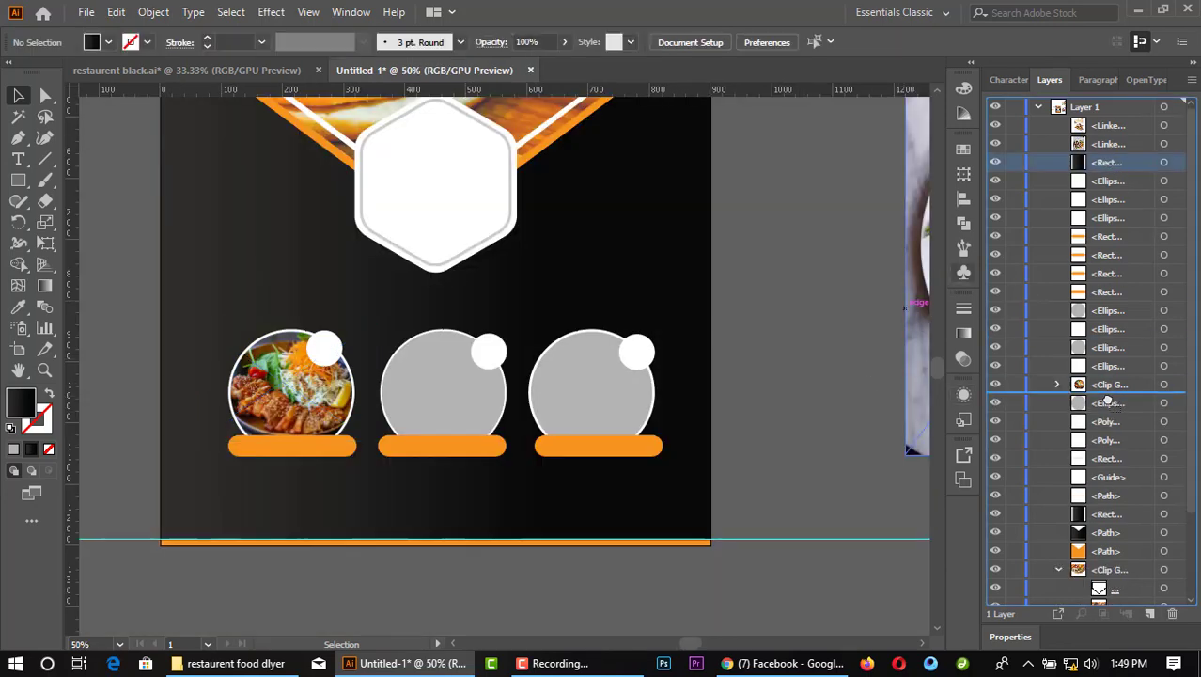
left_click_drag(916, 301, 434, 304)
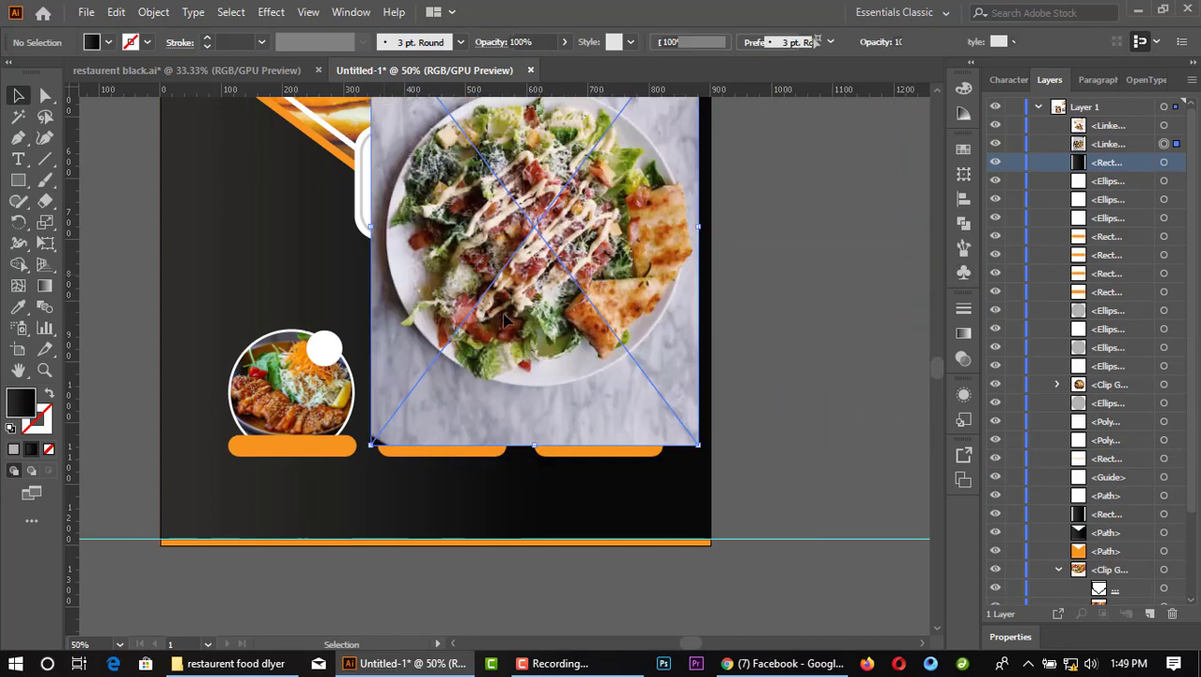
left_click_drag(500, 322, 382, 303)
left_click_drag(576, 457, 467, 305)
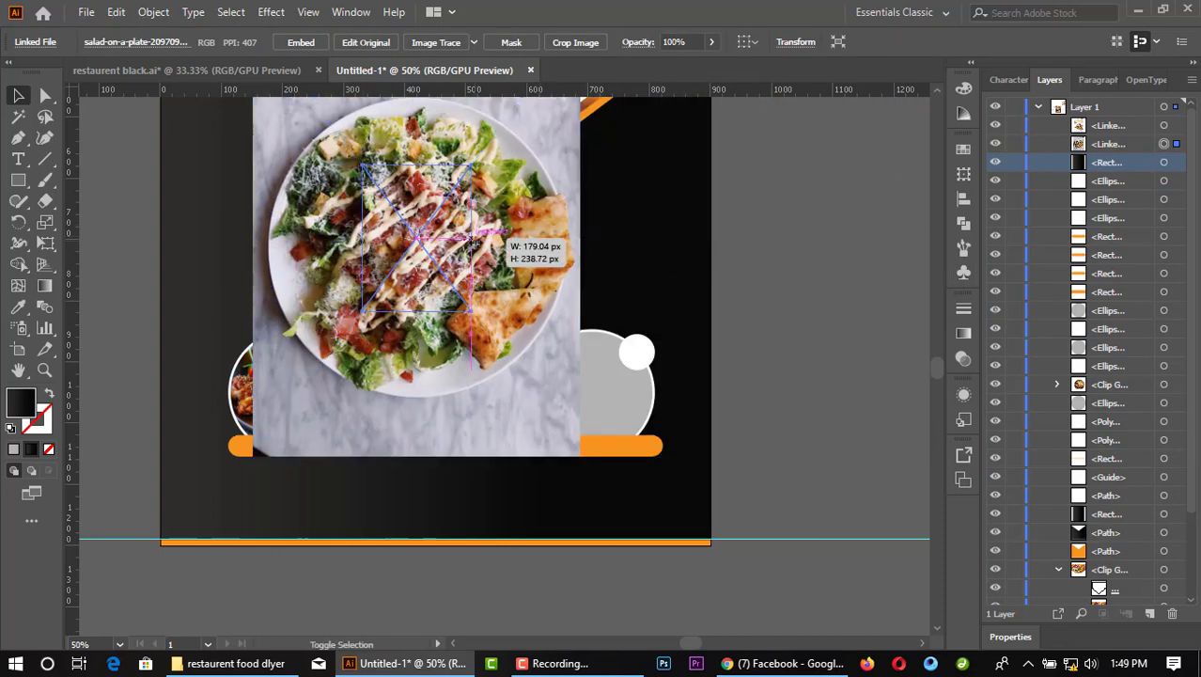
left_click_drag(444, 252, 611, 400)
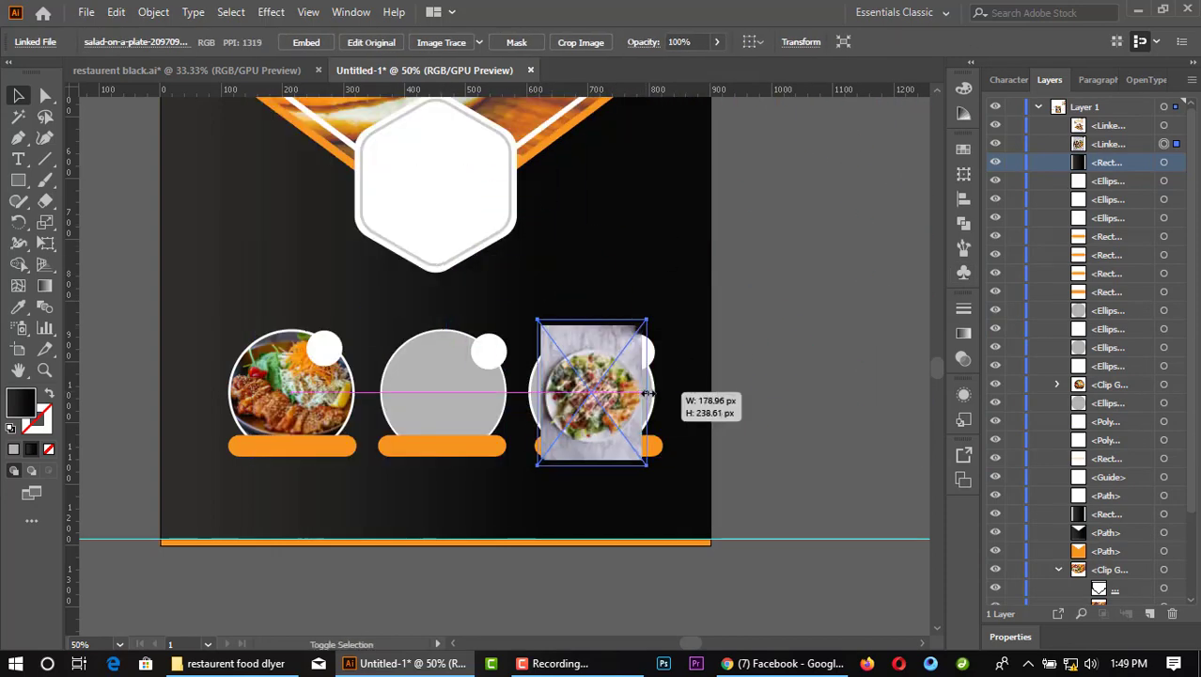
left_click_drag(644, 442, 646, 465)
scroll(552, 395, "down", 1)
Step: Shrink the close-up meal photo over the middle circle and restack it beneath its label
key("ctrl+minus")
key("ctrl+minus")
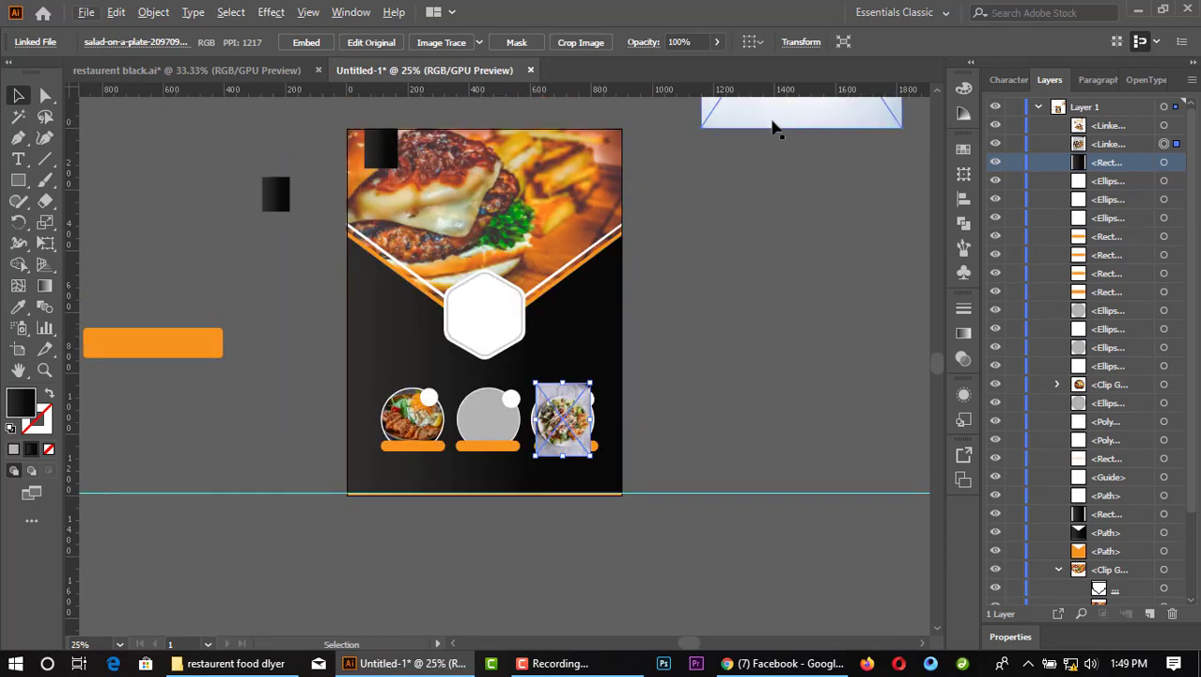
mouse_move(772, 126)
left_mouse_down()
mouse_move(488, 420)
mouse_move(491, 395)
left_mouse_up()
key("ctrl+plus")
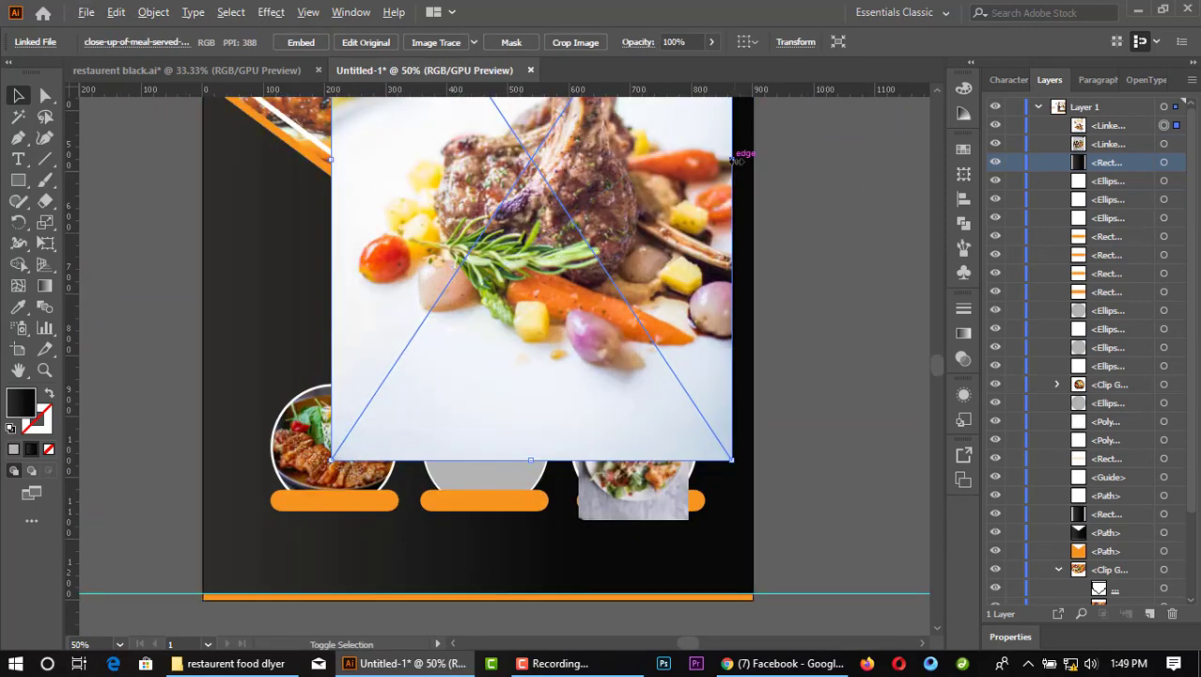
mouse_move(732, 460)
left_mouse_down()
mouse_move(602, 201)
mouse_move(602, 255)
left_mouse_up()
left_click_drag(536, 202, 484, 456)
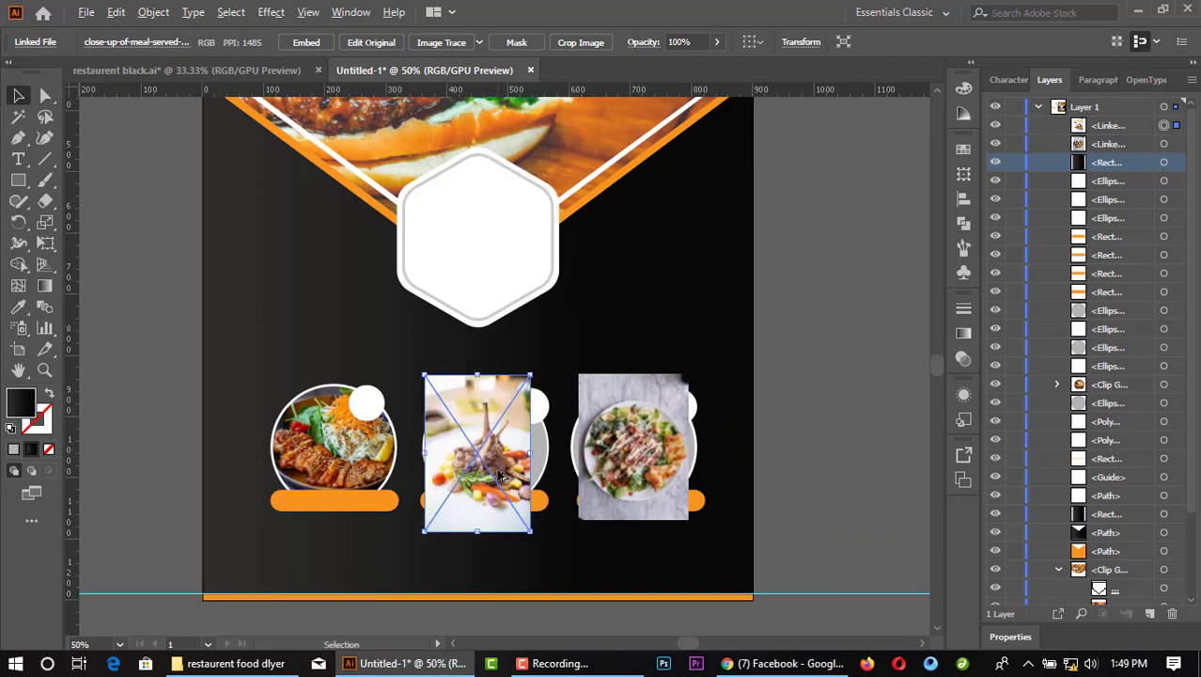
key("ctrl+plus")
key("ctrl+plus")
mouse_move(1105, 144)
left_mouse_down()
mouse_move(1109, 366)
mouse_move(1106, 356)
left_mouse_up()
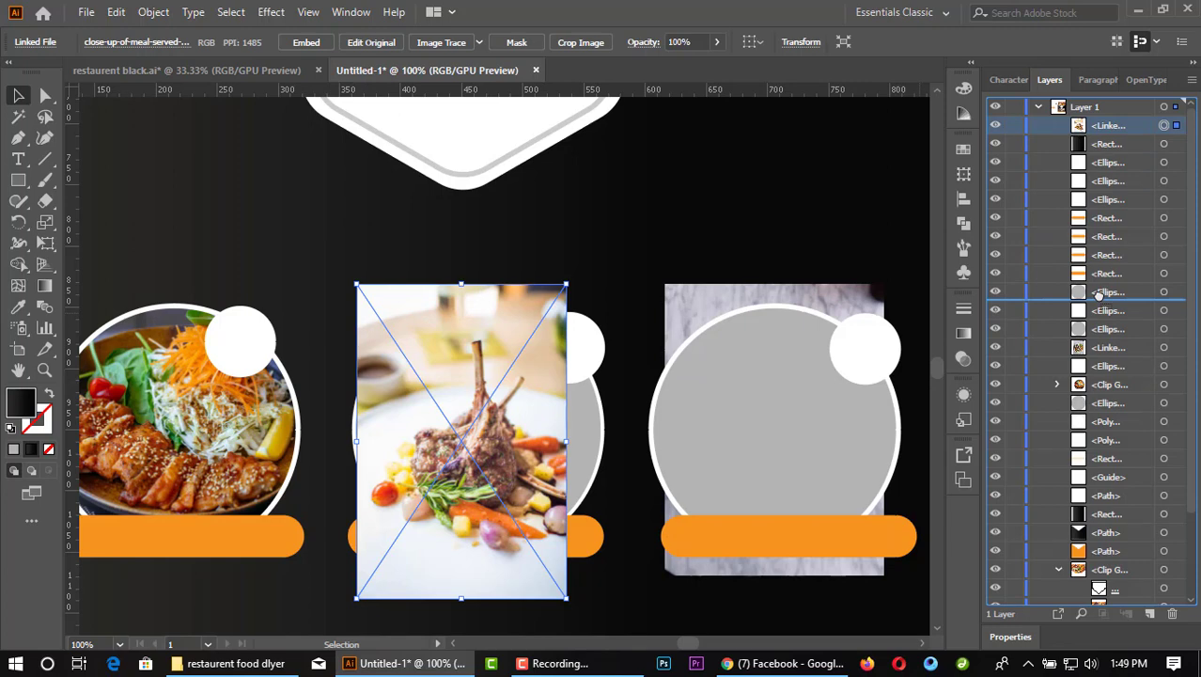
left_click_drag(1098, 294, 1100, 299)
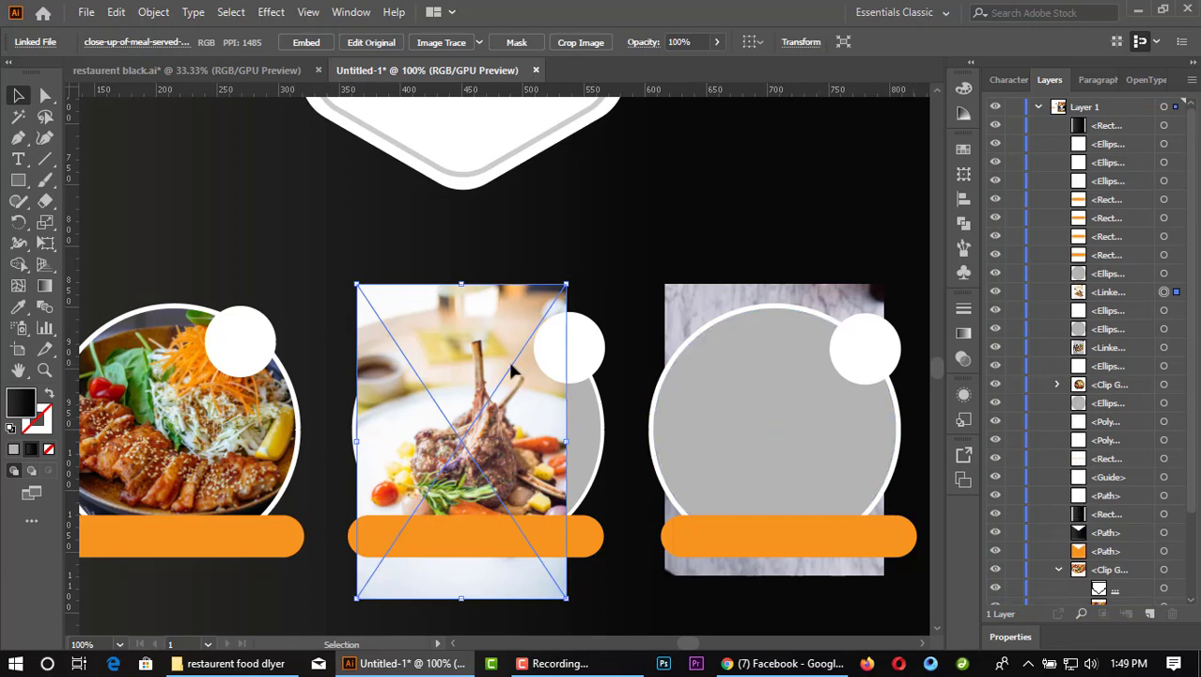
Step: Clip the lamb-chop photo into the middle grey circle
left_click_drag(1109, 293, 1103, 332)
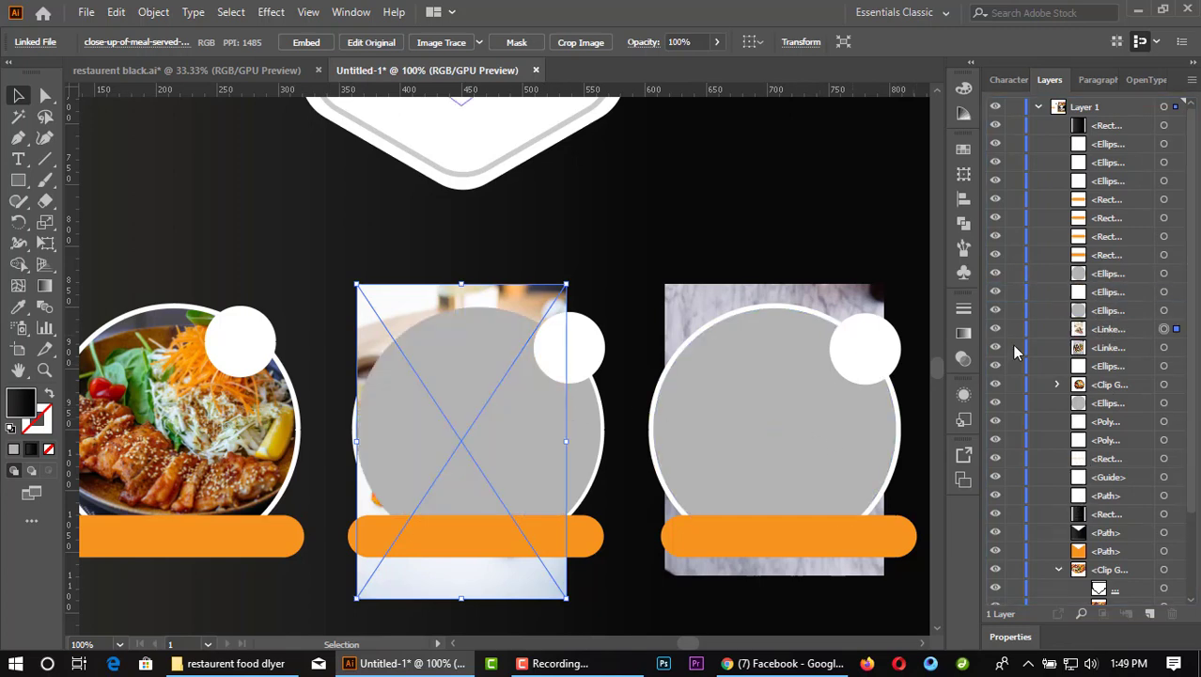
left_click(1164, 310, "shift")
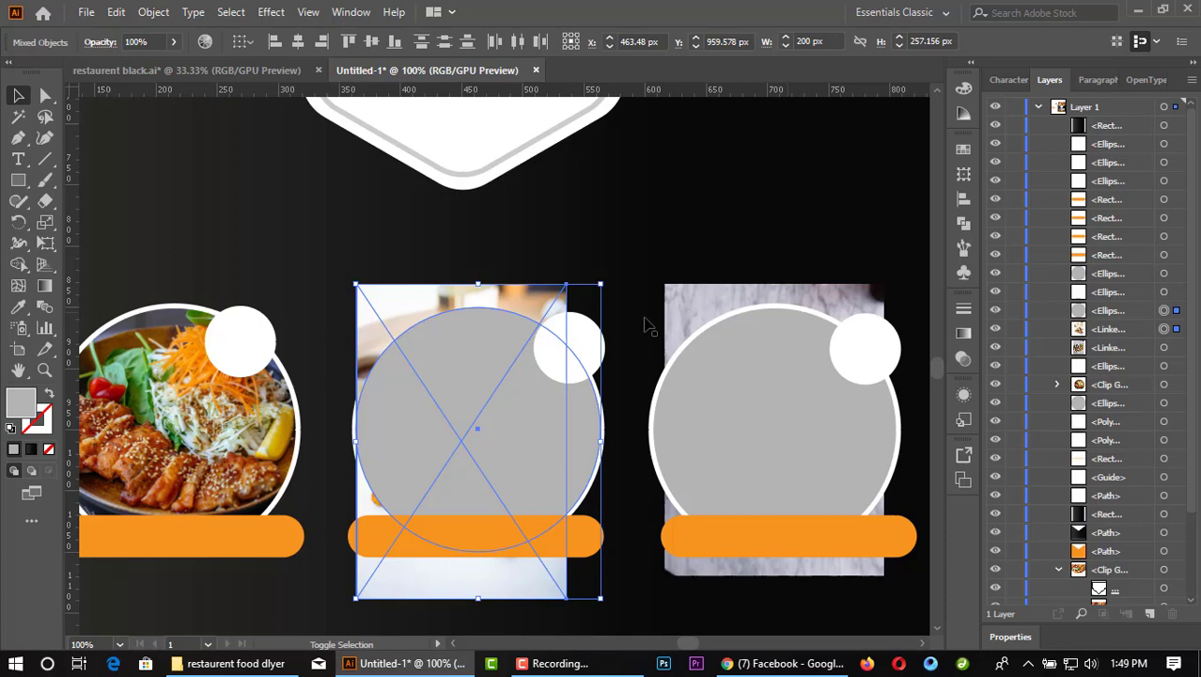
right_click(559, 422)
left_click(575, 236)
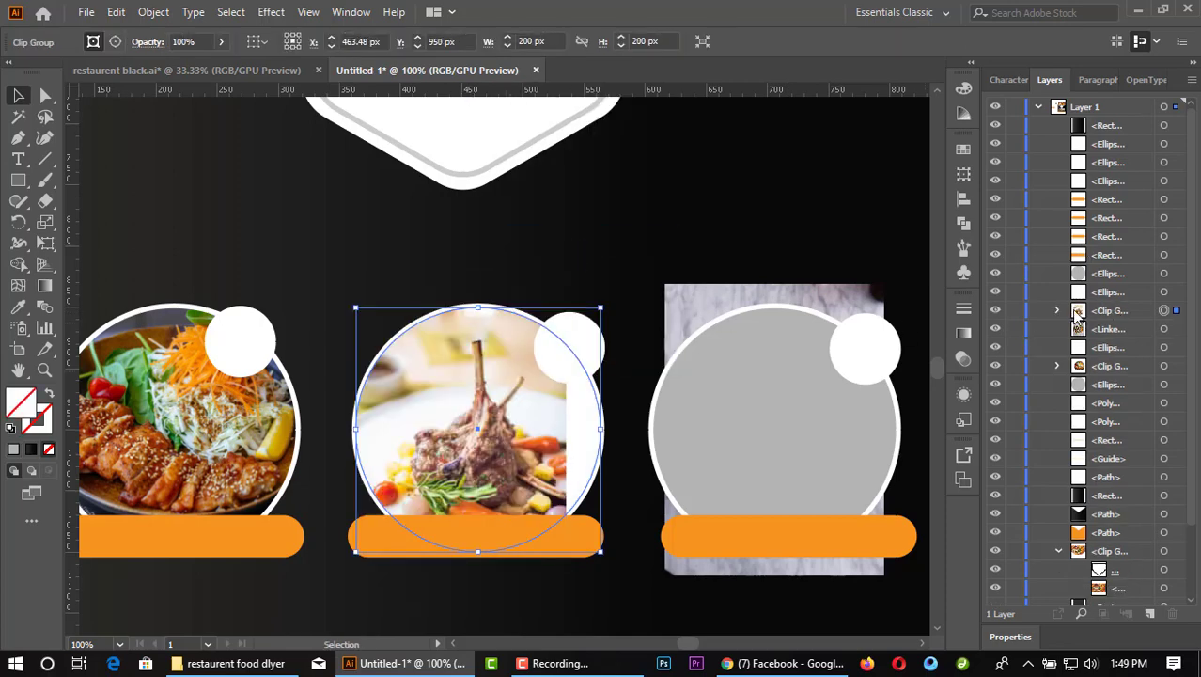
Step: Enlarge the lamb photo inside the circle and nudge it up and left
left_click(1057, 310)
left_click(1164, 347)
left_click_drag(564, 434, 637, 444)
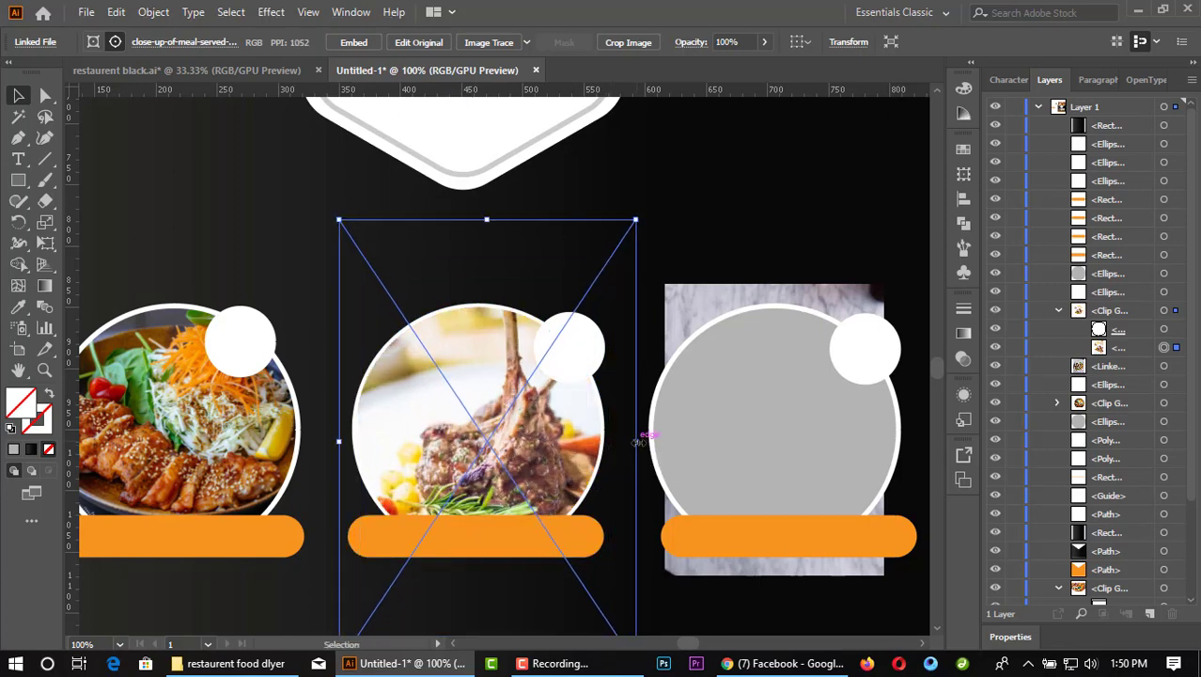
key("Up")
key("Up")
key("Up")
key("Up")
key("Up")
key("Up")
key("Up")
key("Up")
key("Up")
key("Up")
key("Up")
key("Up")
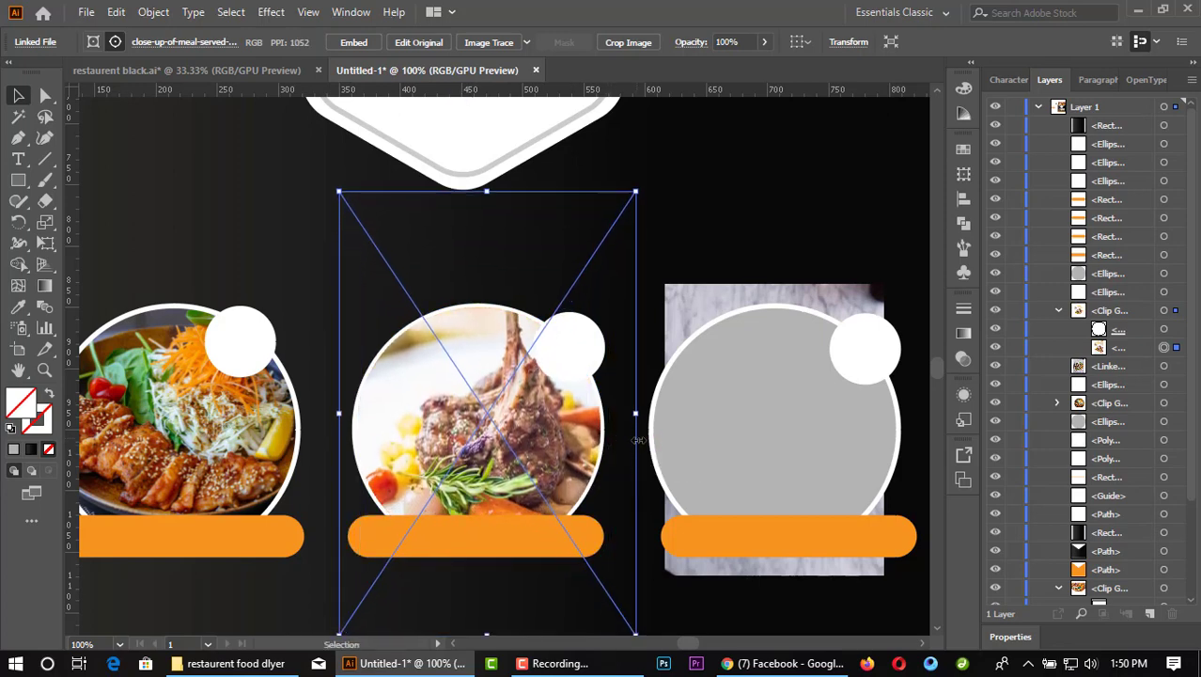
key("Left")
key("Left")
key("Left")
key("Left")
key("Left")
key("Left")
left_click(477, 254)
Step: Zoom in on the row of dishes and select the first food circle
scroll(478, 254, "down", 2)
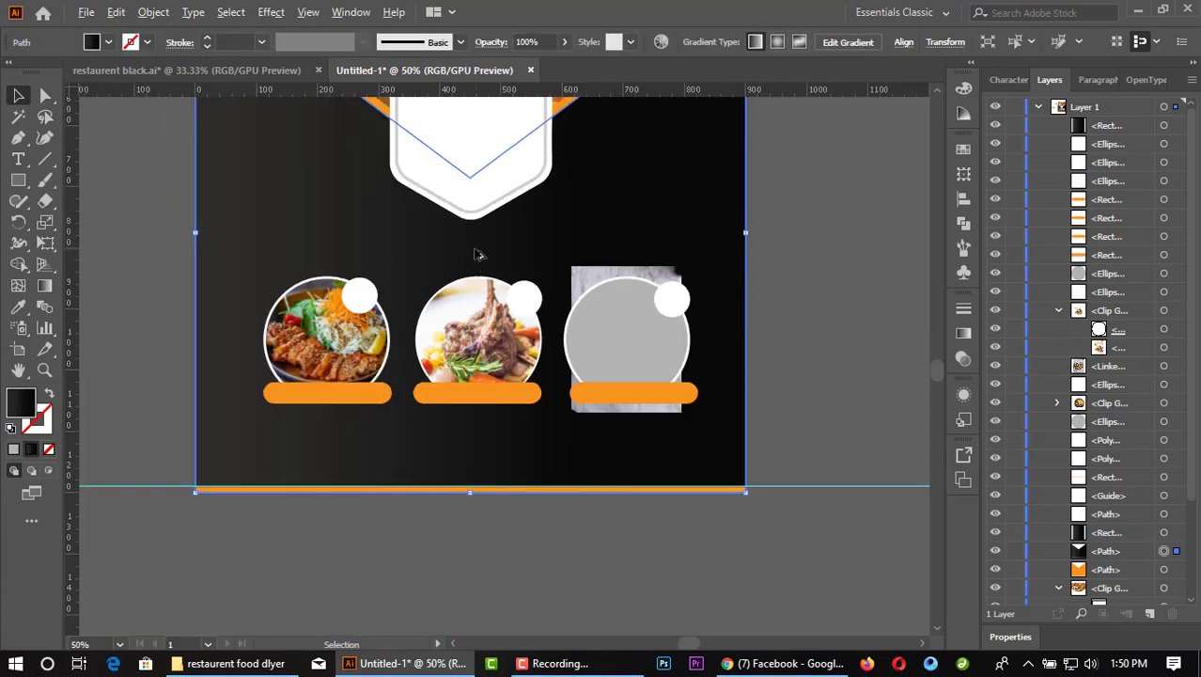
key("ctrl+plus")
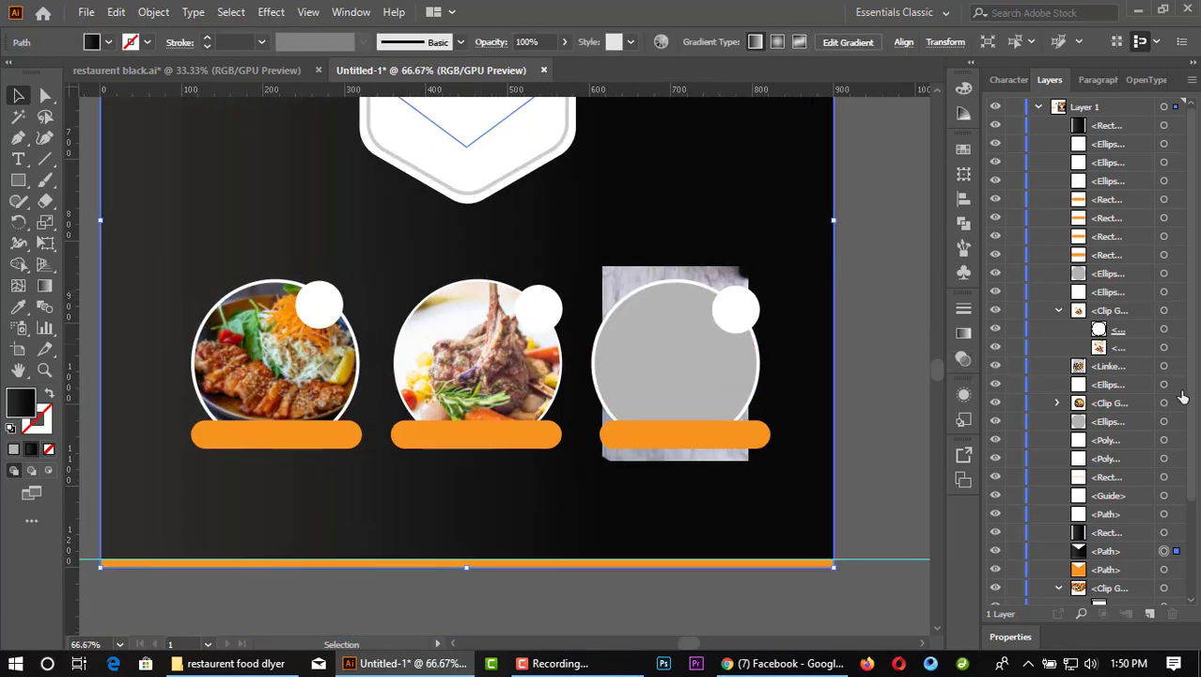
left_click(1058, 310)
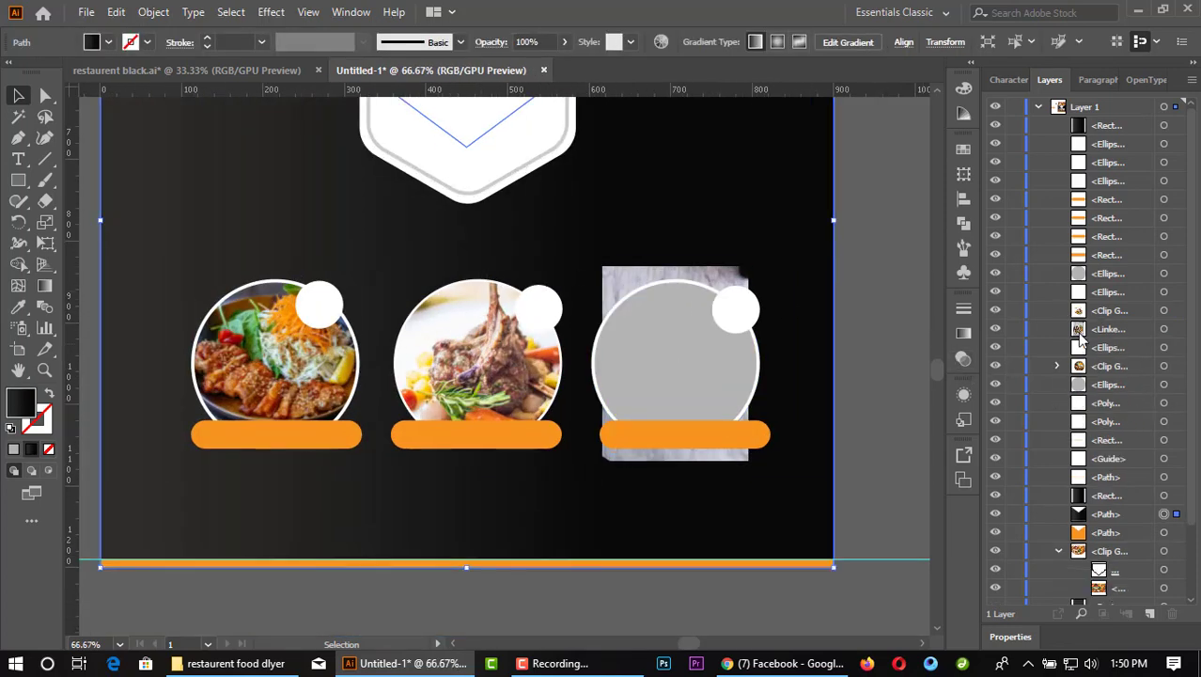
left_click(1162, 384)
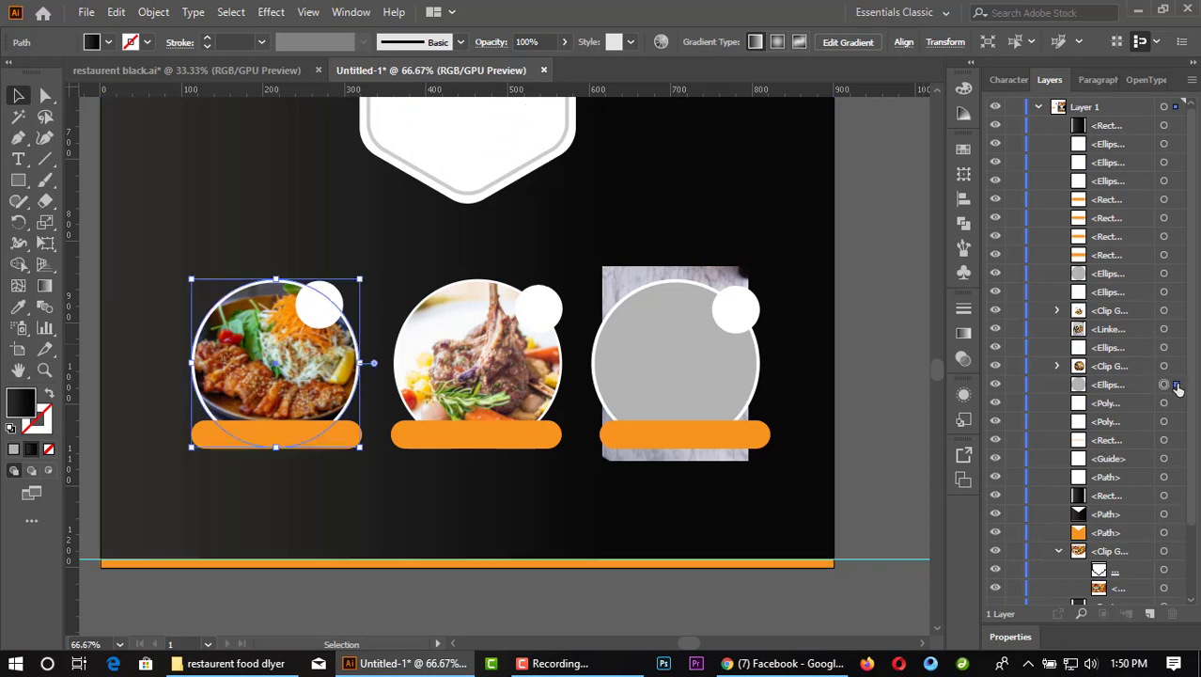
Step: Clip the salad photo into the third grey dish circle
left_click(679, 354)
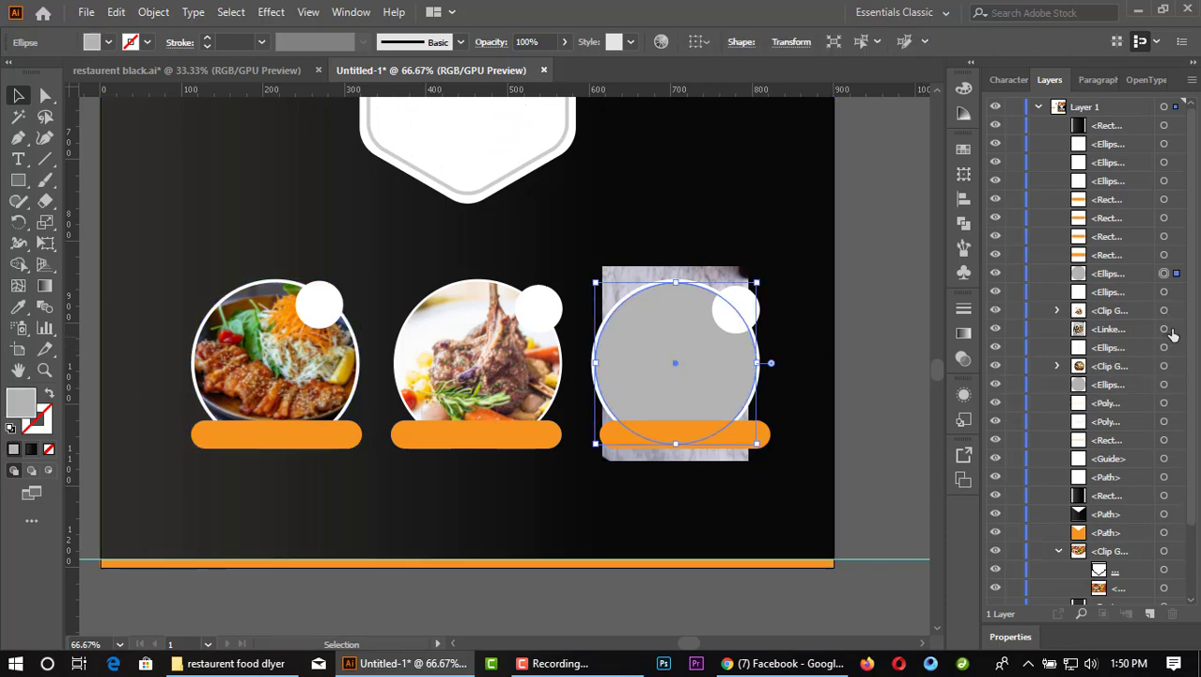
left_click_drag(1172, 335, 1159, 285)
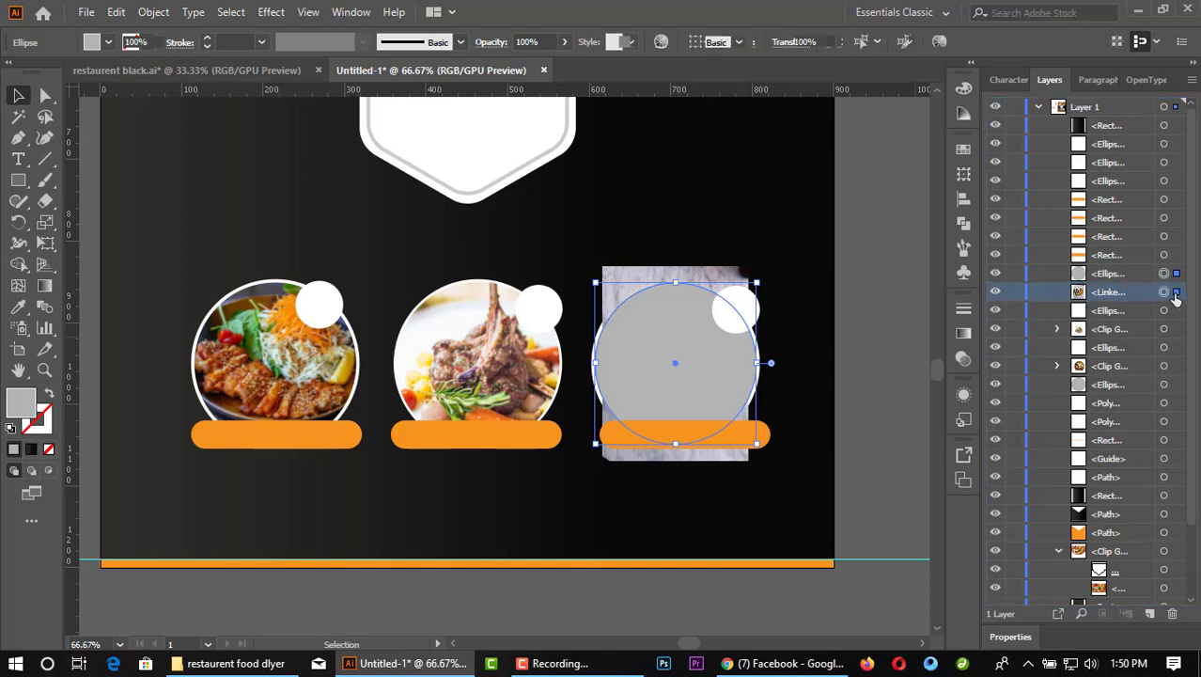
right_click(647, 350)
left_click(719, 499)
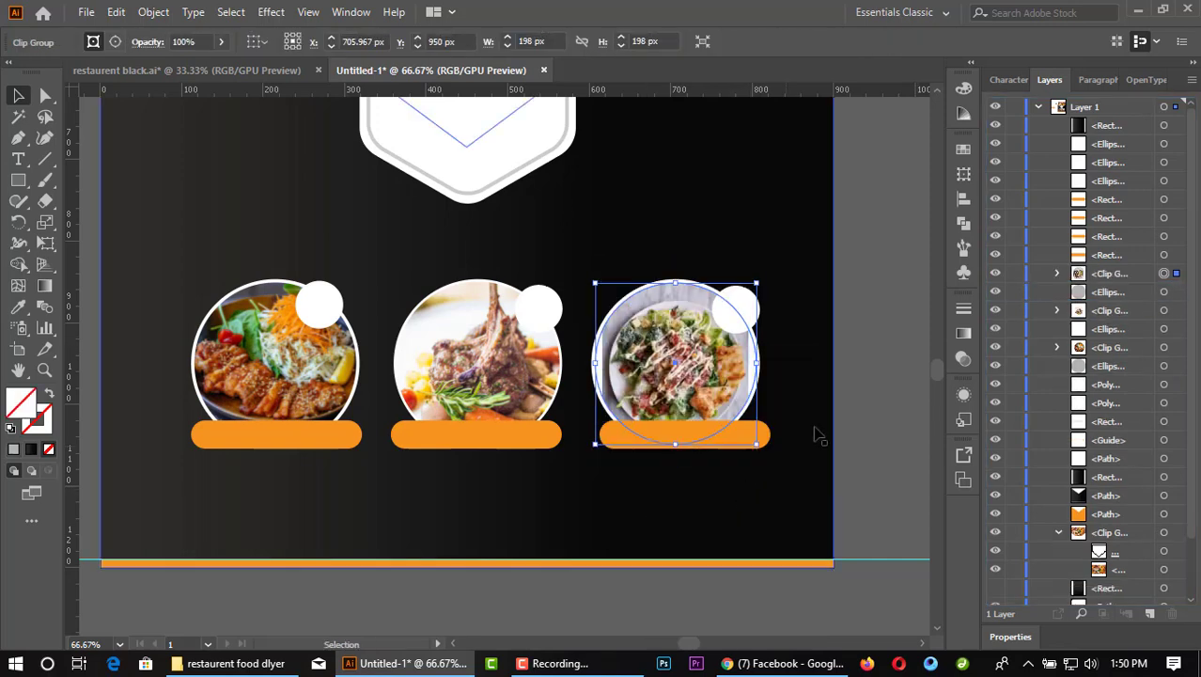
Step: Scale up the salad photo inside the clip group to fill the circle
left_click(1057, 273)
left_click(1164, 310)
scroll(780, 353, "up", 1)
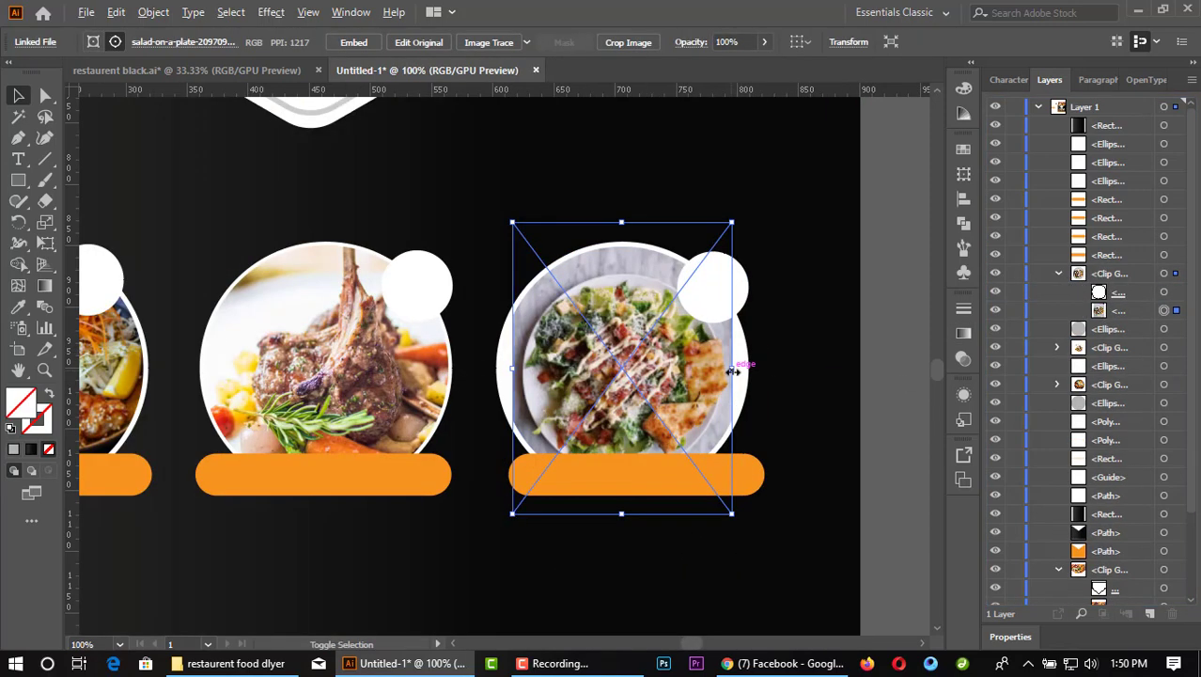
left_click_drag(739, 365, 765, 369)
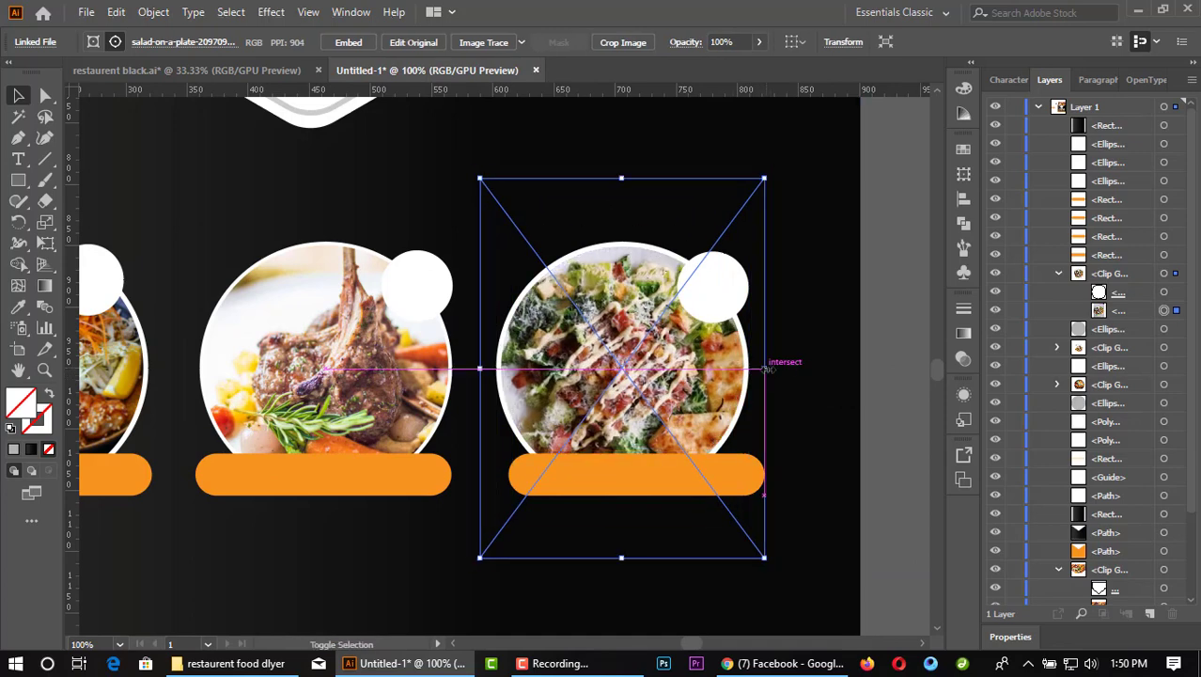
scroll(815, 302, "down", 1)
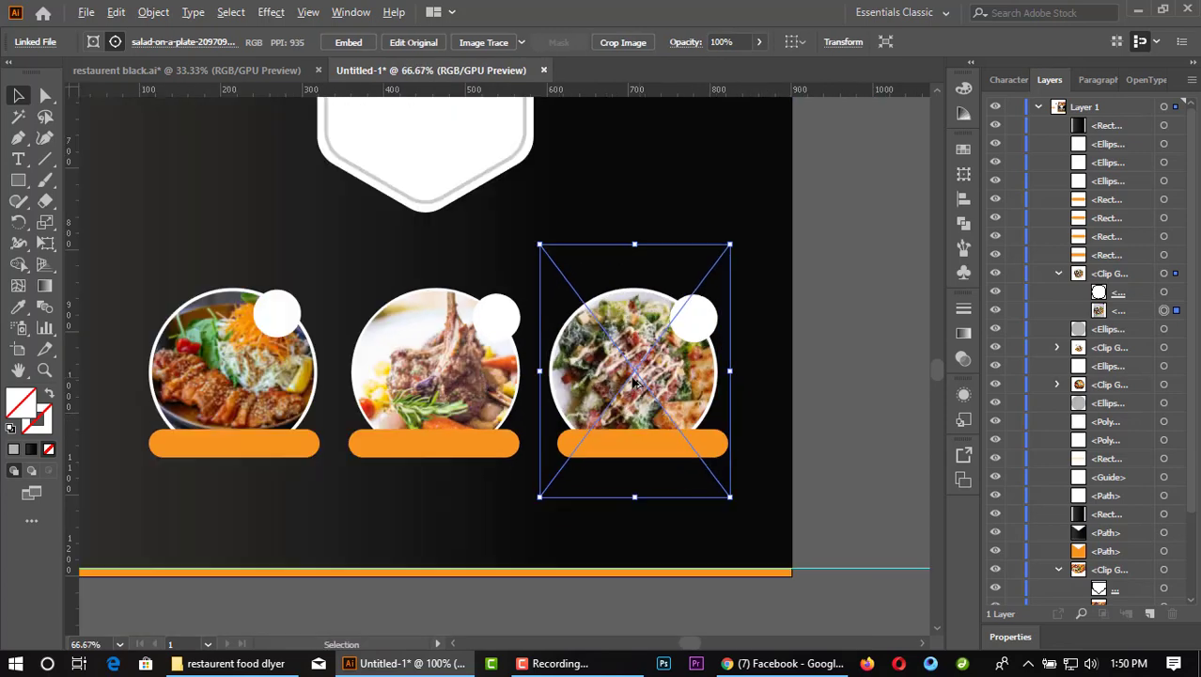
scroll(814, 301, "down", 2)
left_click(814, 302)
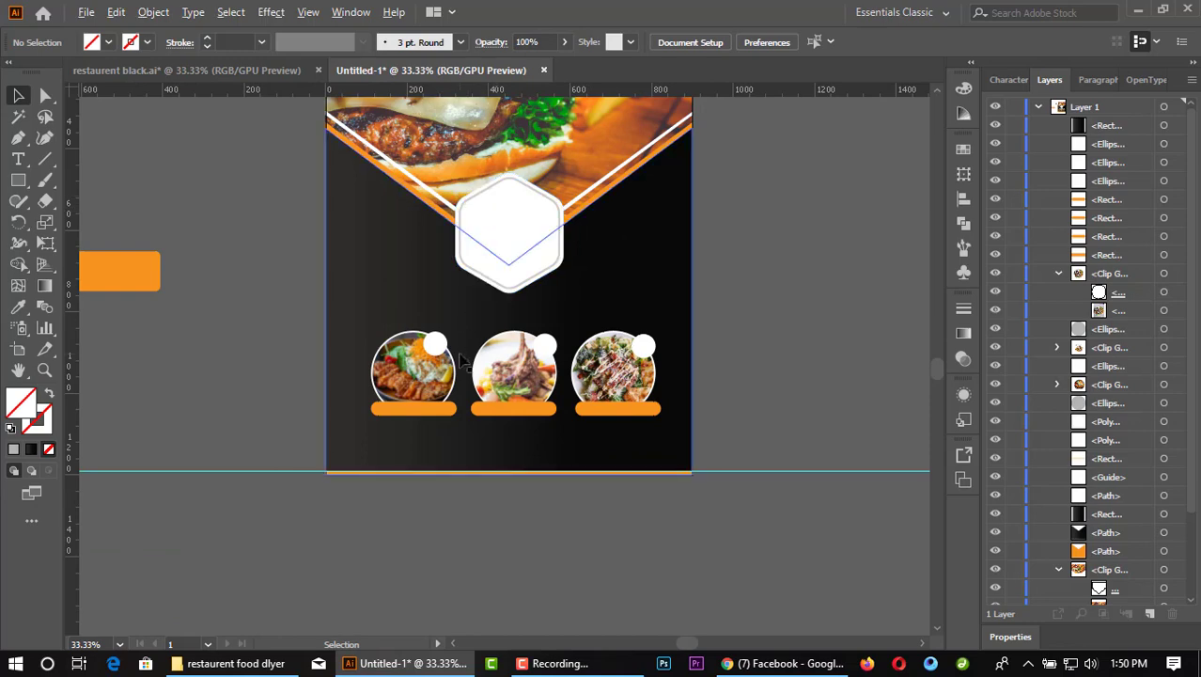
scroll(498, 221, "up", 1)
Step: Select the three small white circles on the dishes
left_click(827, 339)
left_click(630, 339, "shift")
left_click(423, 340, "shift")
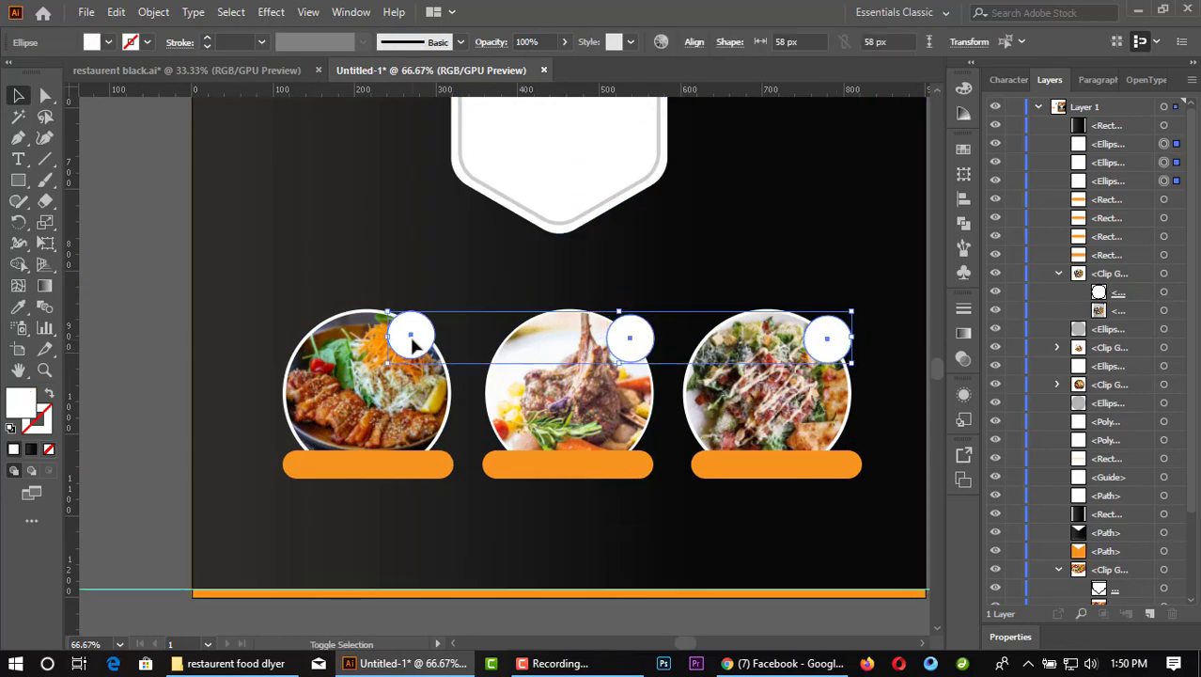
scroll(263, 399, "up", 1)
Step: Apply a drop shadow with X 5 px, Y 2 px and 59% opacity
left_click(270, 12)
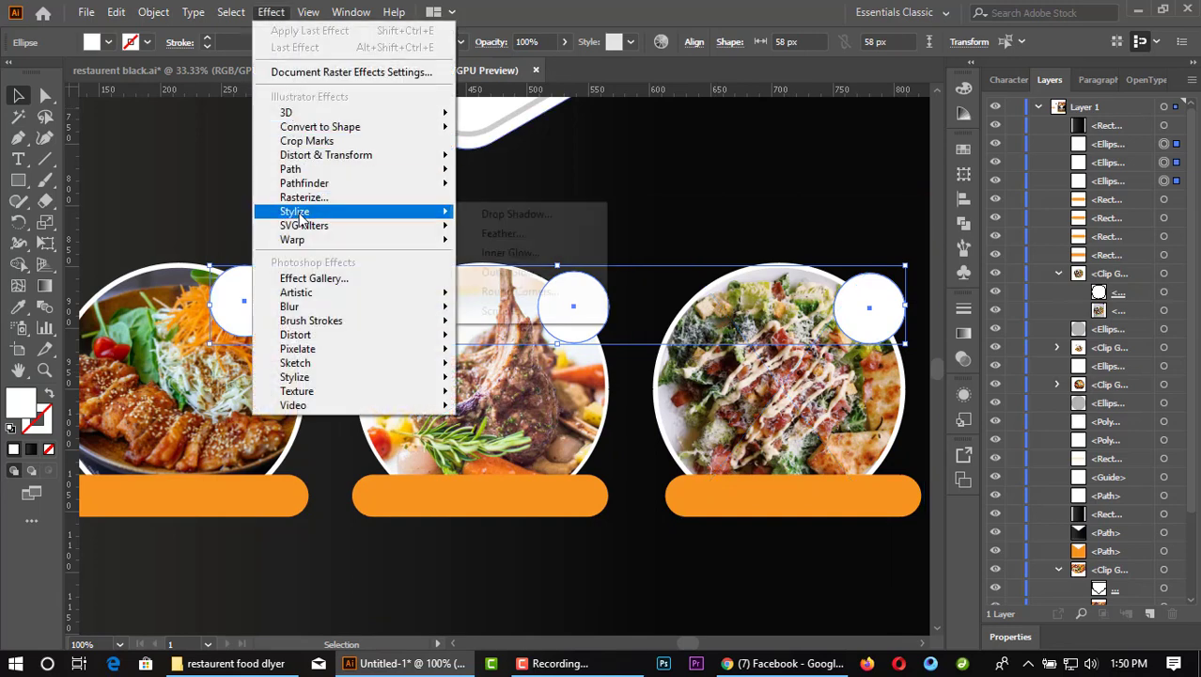
left_click(564, 211)
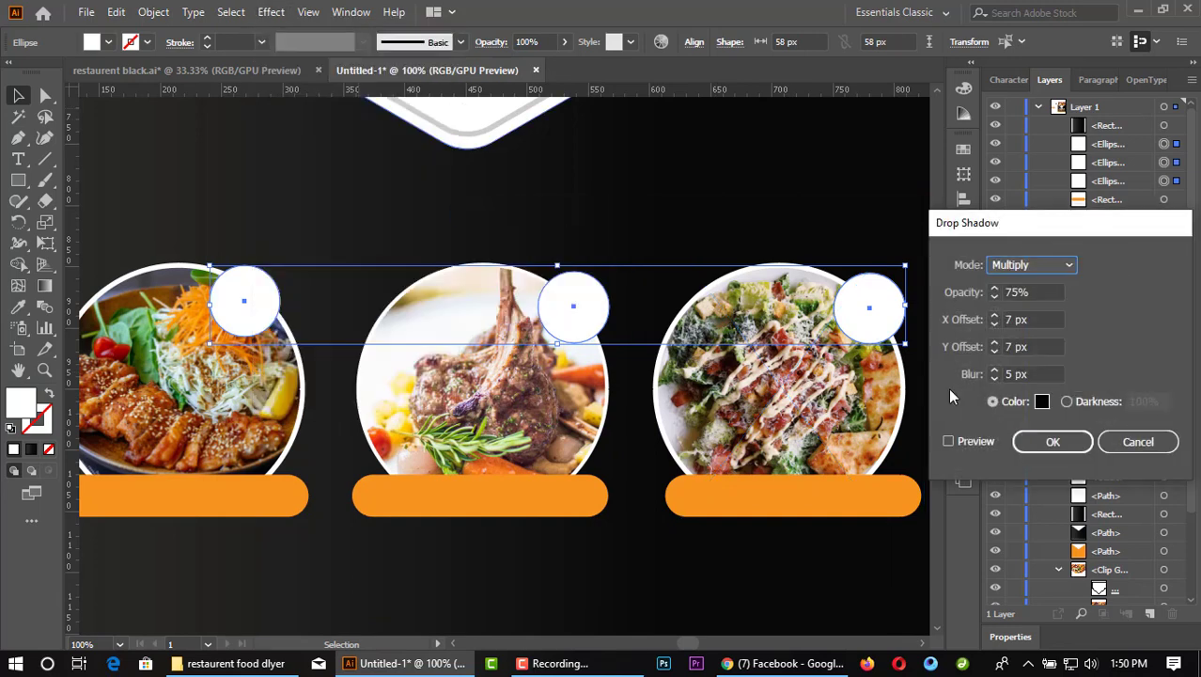
left_click(971, 442)
left_click(994, 351)
left_click(995, 351)
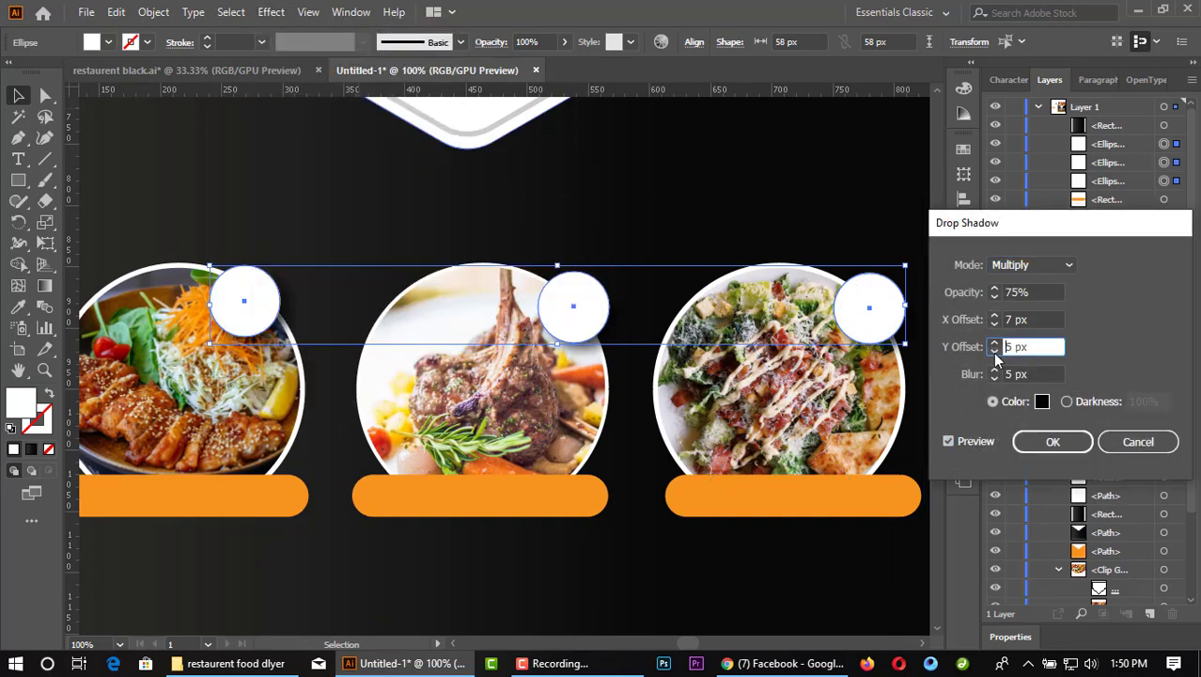
left_click(995, 323)
left_click(994, 296)
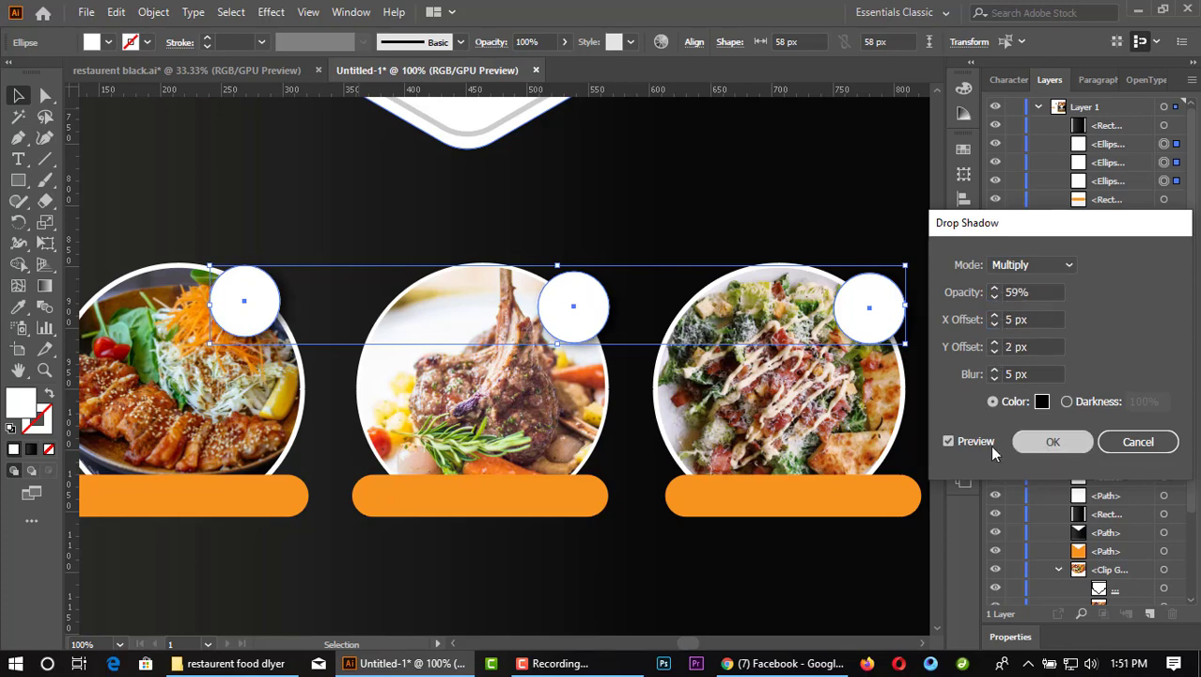
left_click(1051, 442)
left_click(605, 517)
key("ctrl+minus")
key("ctrl+minus")
key("ctrl+plus")
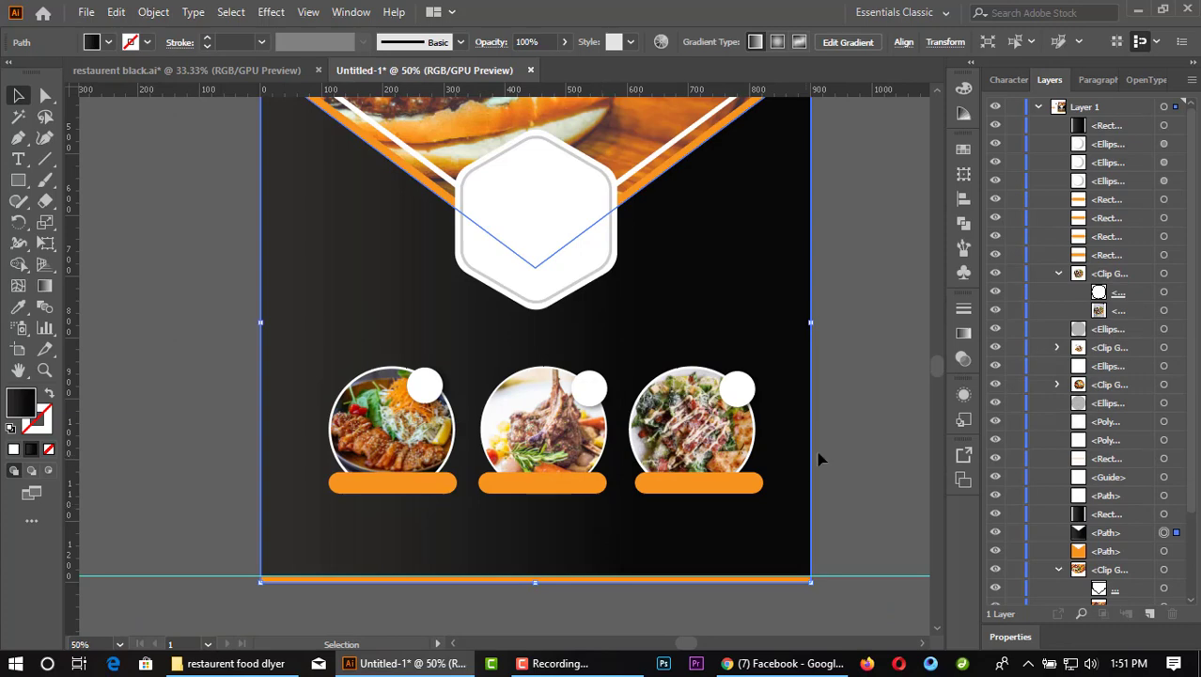
Step: In restaurent black.ai, select the ARE YOU HUNGRY? headline and the policy list
scroll(863, 334, "down", 1)
scroll(877, 282, "down", 1)
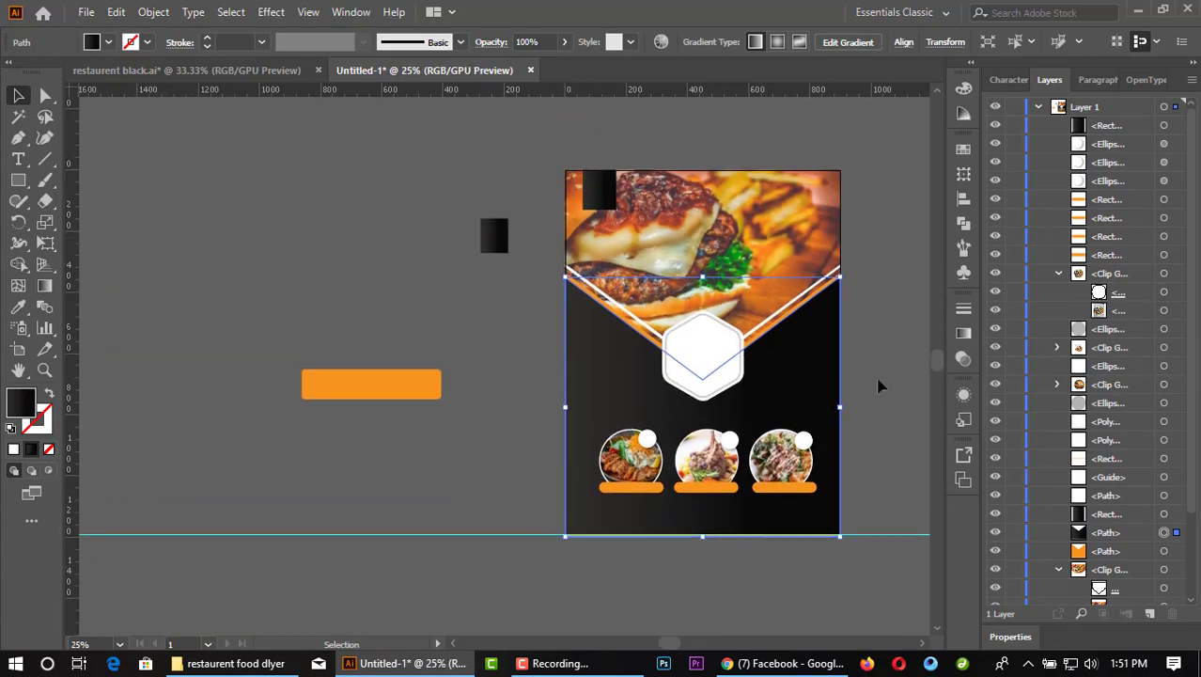
scroll(904, 620, "up", 1)
scroll(883, 610, "up", 2)
scroll(744, 569, "down", 2)
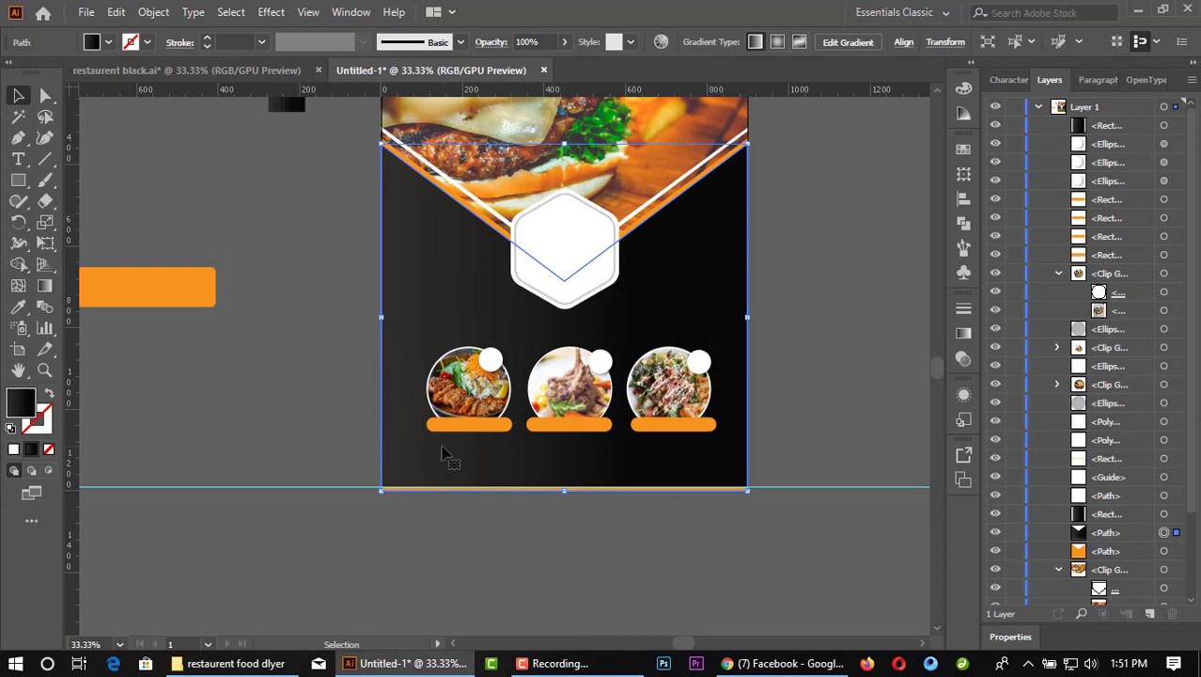
left_click(830, 234)
scroll(665, 202, "up", 3)
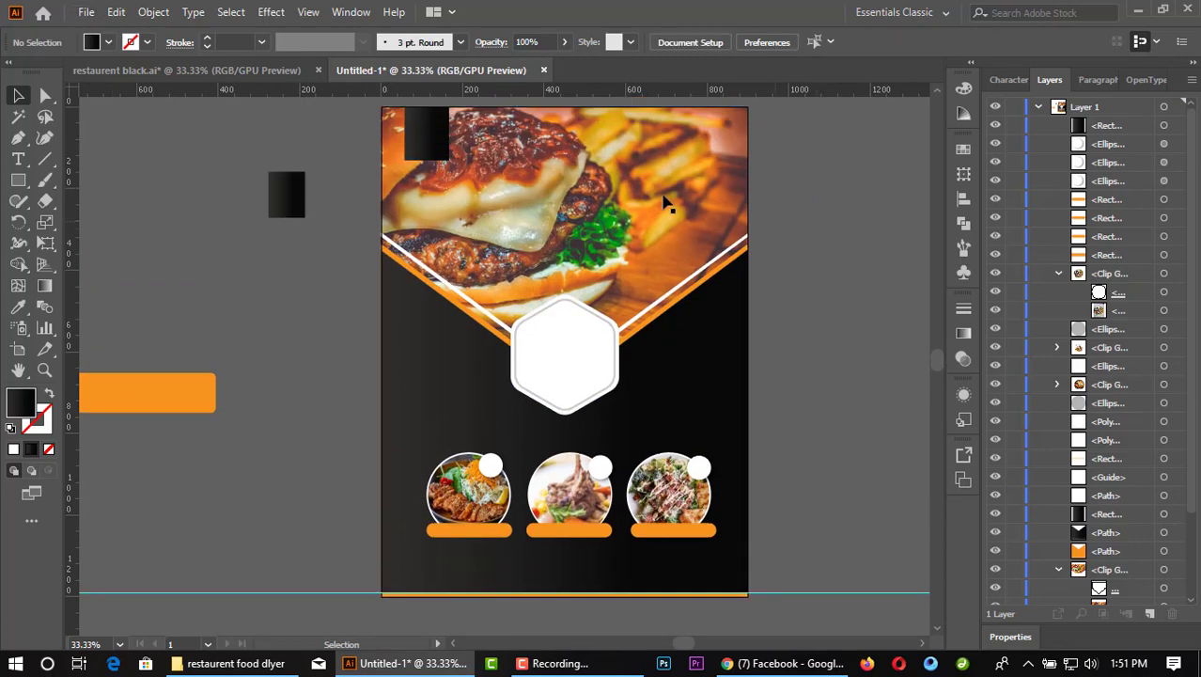
left_click(186, 70)
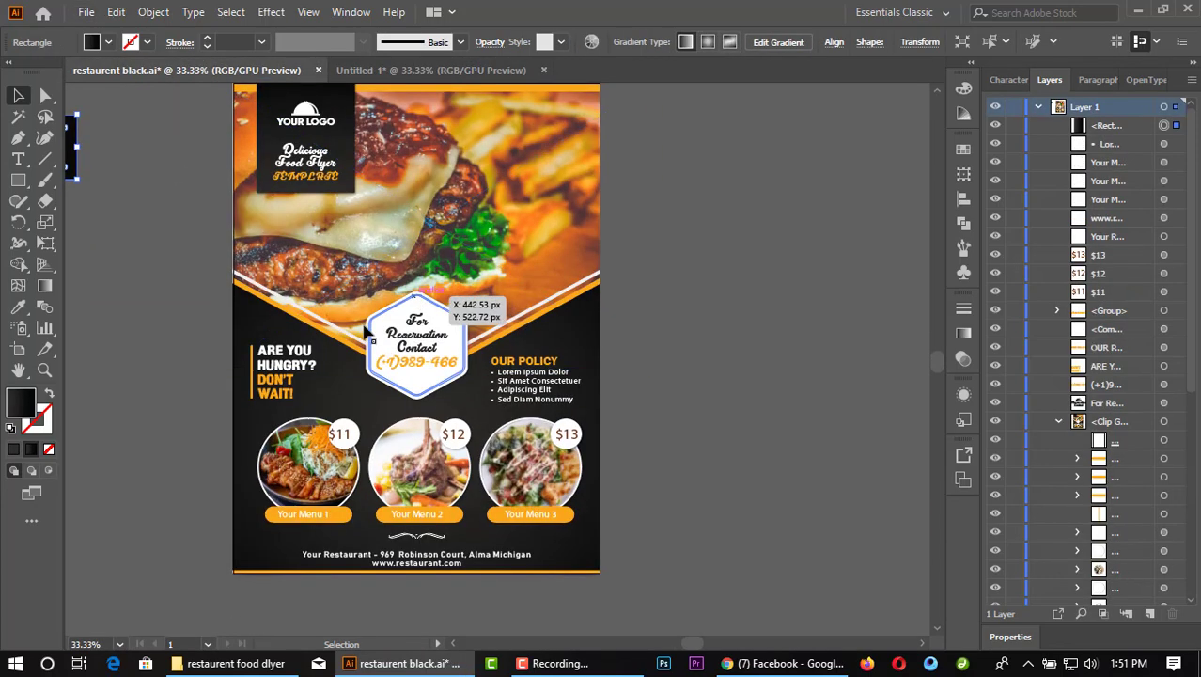
scroll(287, 365, "down", 1)
left_click(287, 365)
left_click(537, 387, "shift")
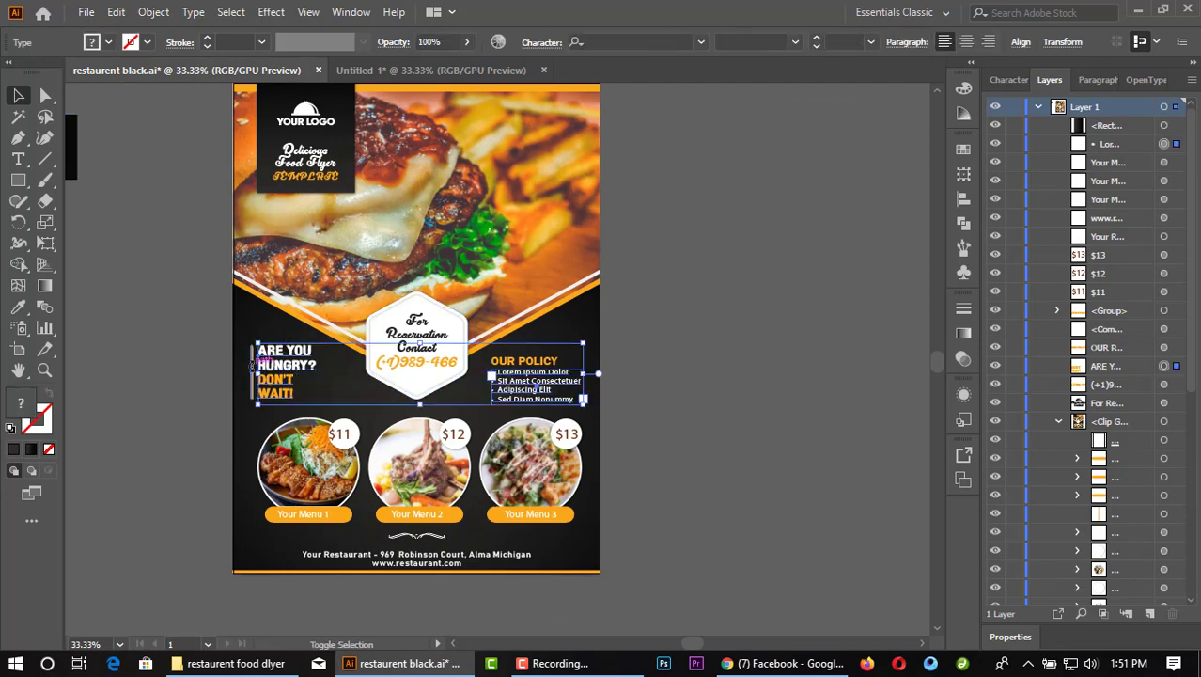
scroll(252, 363, "up", 3)
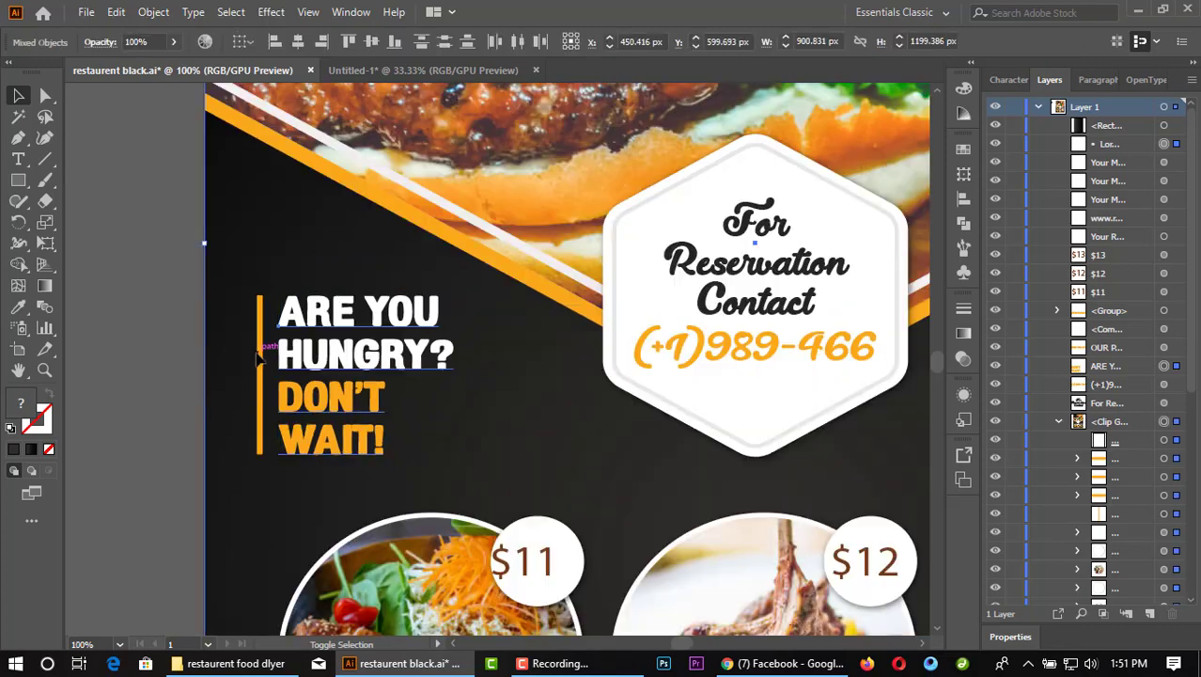
Step: Copy the ARE YOU HUNGRY? headline into the new flyer
left_click(155, 313)
left_click(330, 338)
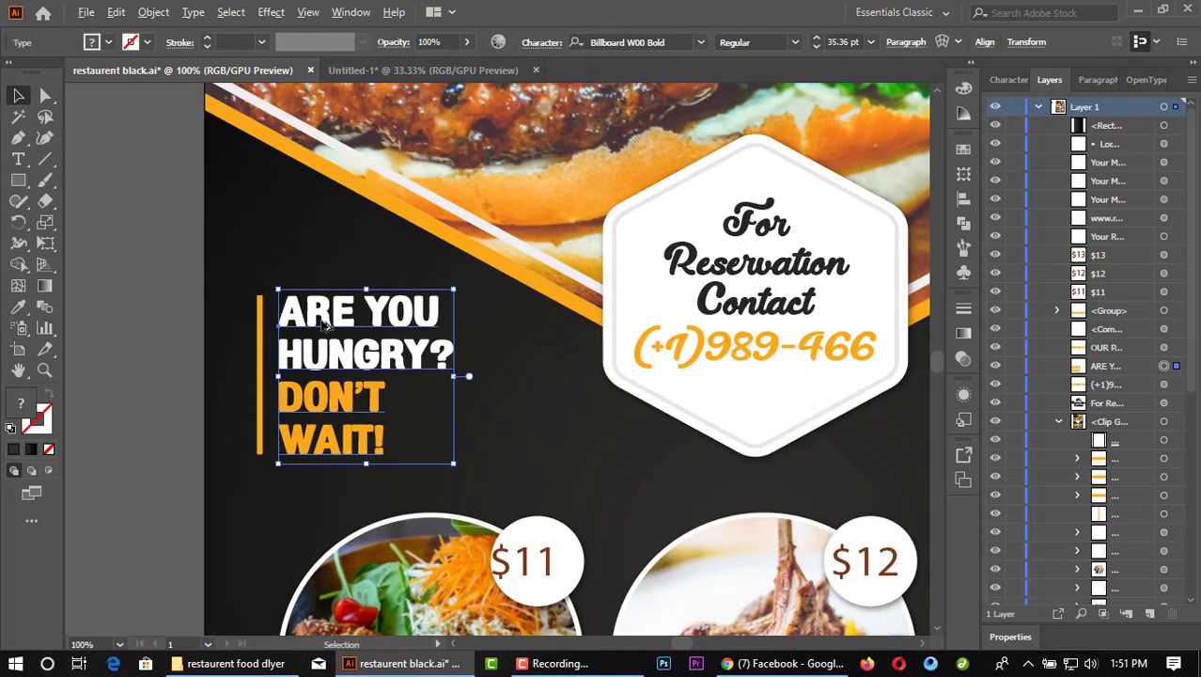
scroll(344, 336, "down", 2)
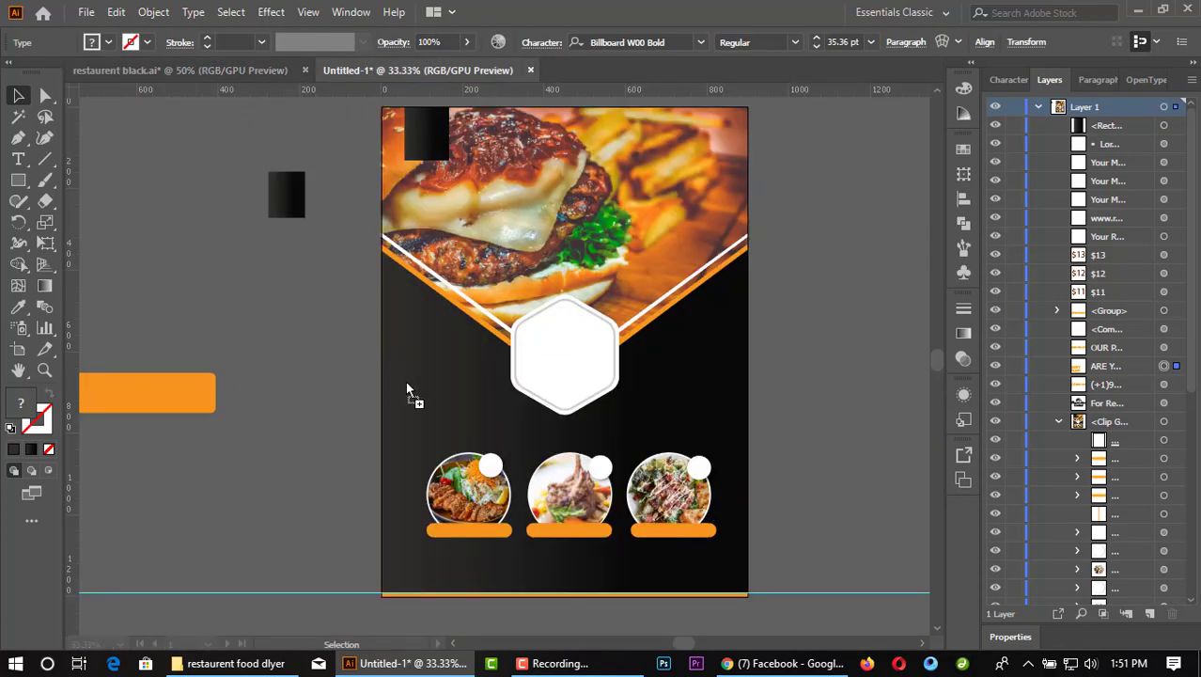
mouse_move(344, 335)
left_mouse_down()
mouse_move(414, 376)
mouse_move(432, 361)
left_mouse_up()
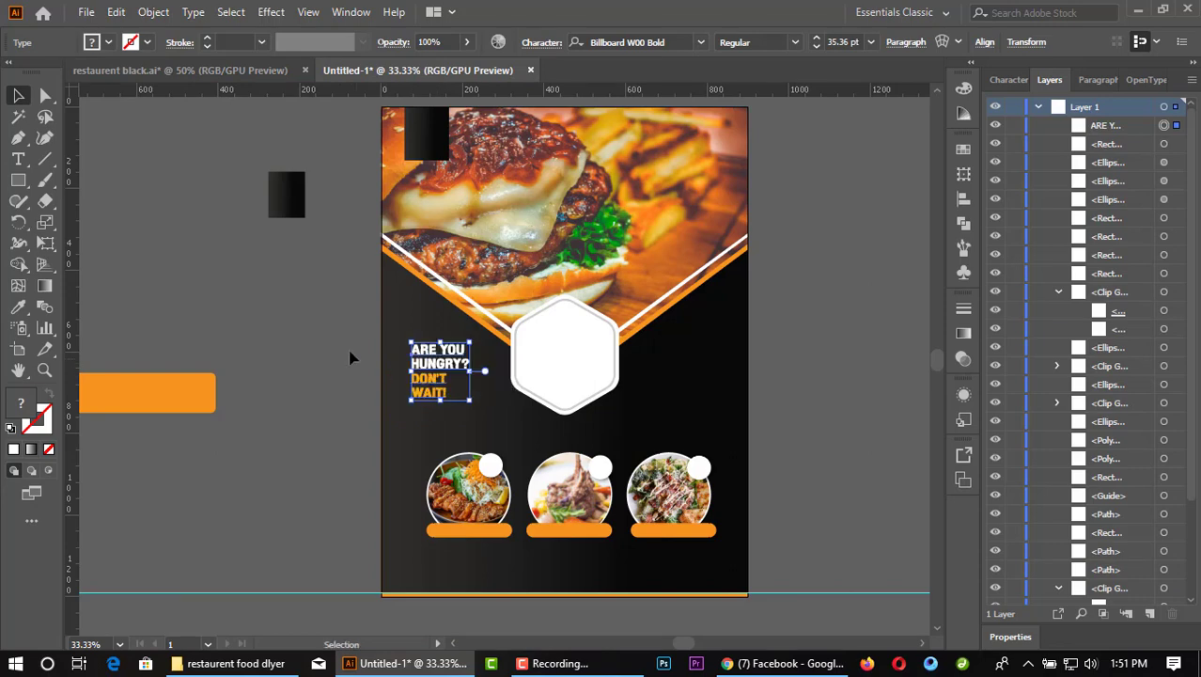
left_click(348, 355)
Step: Copy the OUR POLICY text block into the new flyer
key("ctrl+Tab")
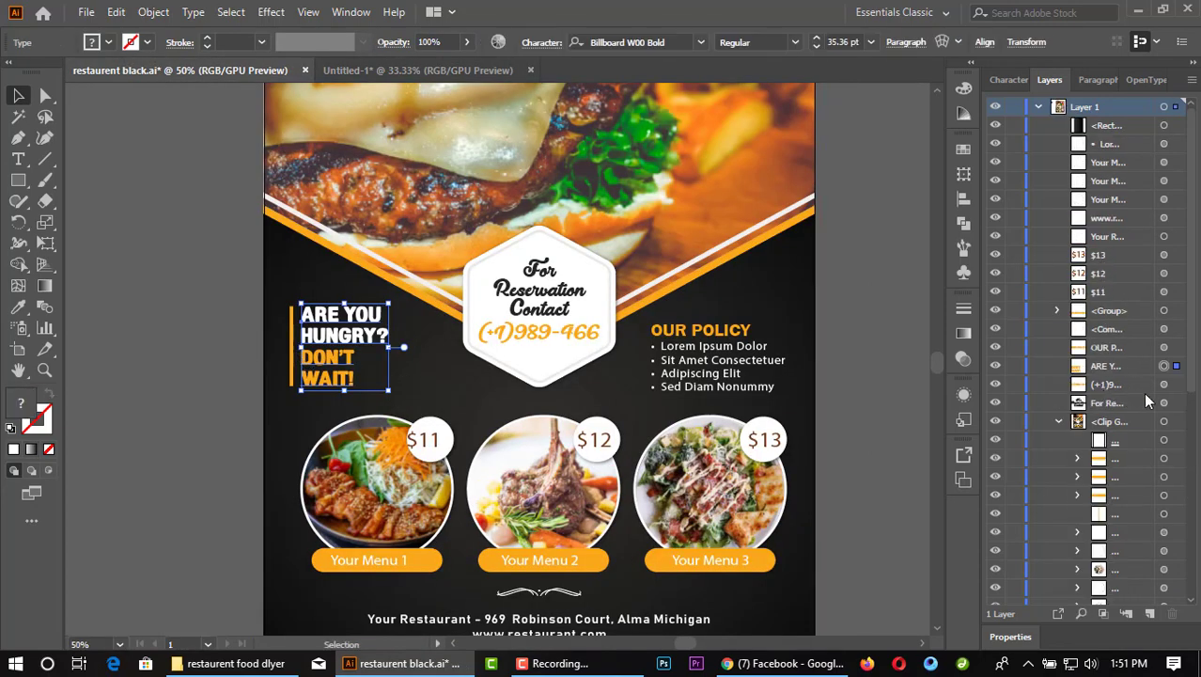
left_click(1164, 347)
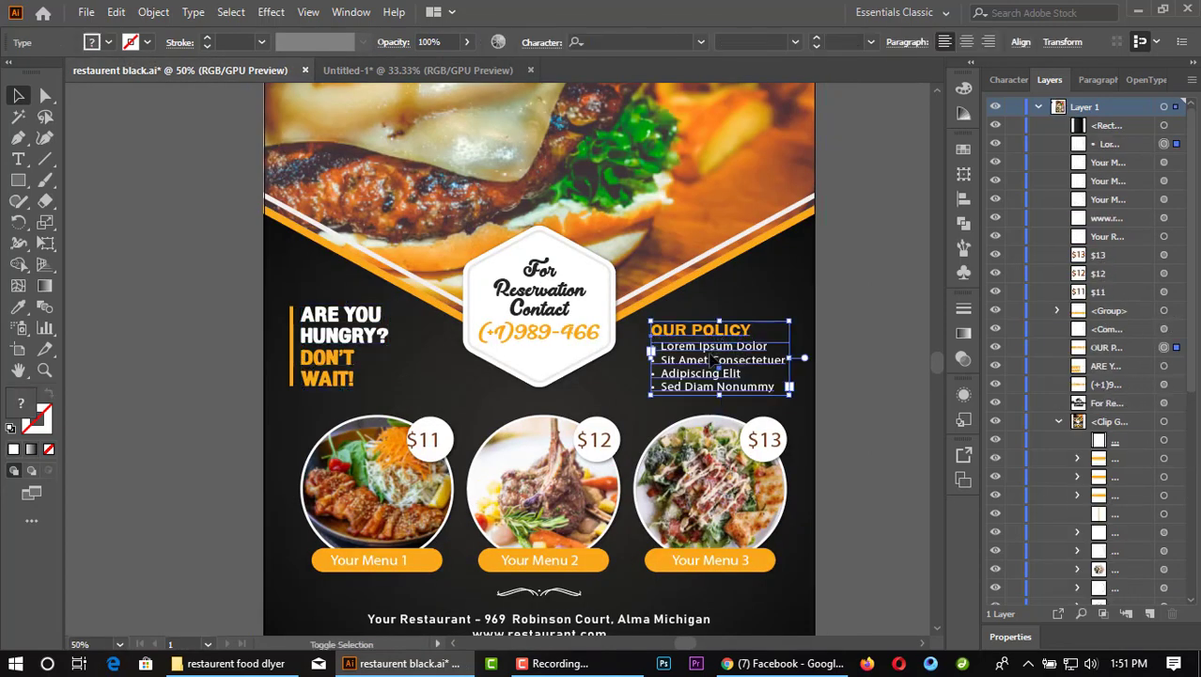
mouse_move(700, 355)
left_mouse_down()
mouse_move(481, 125)
mouse_move(664, 374)
mouse_move(649, 370)
left_mouse_up()
left_click(792, 408)
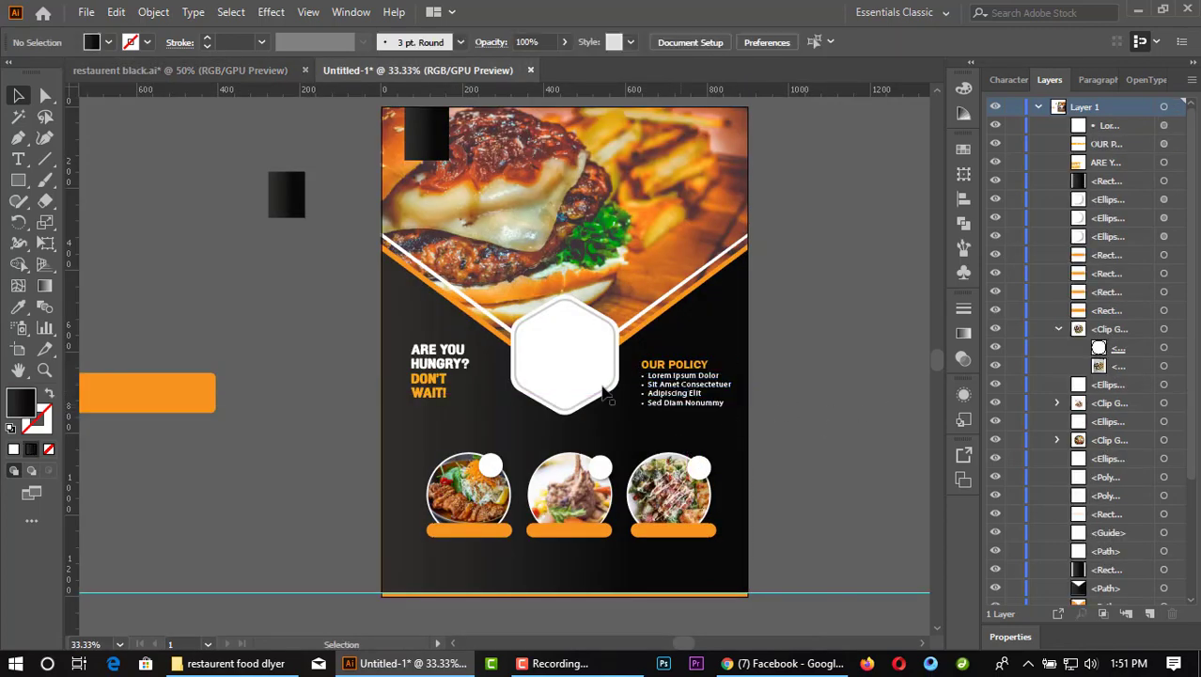
Step: Bring the orange bar beside the headline into the new flyer
left_click(247, 72)
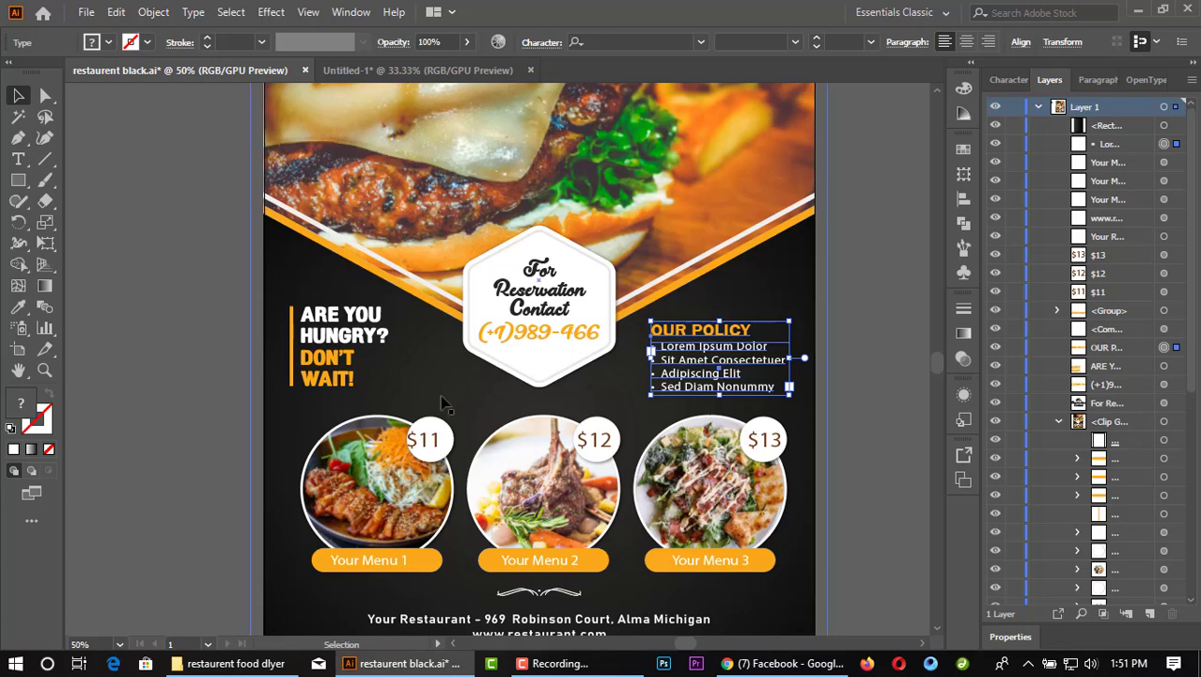
left_click(353, 344)
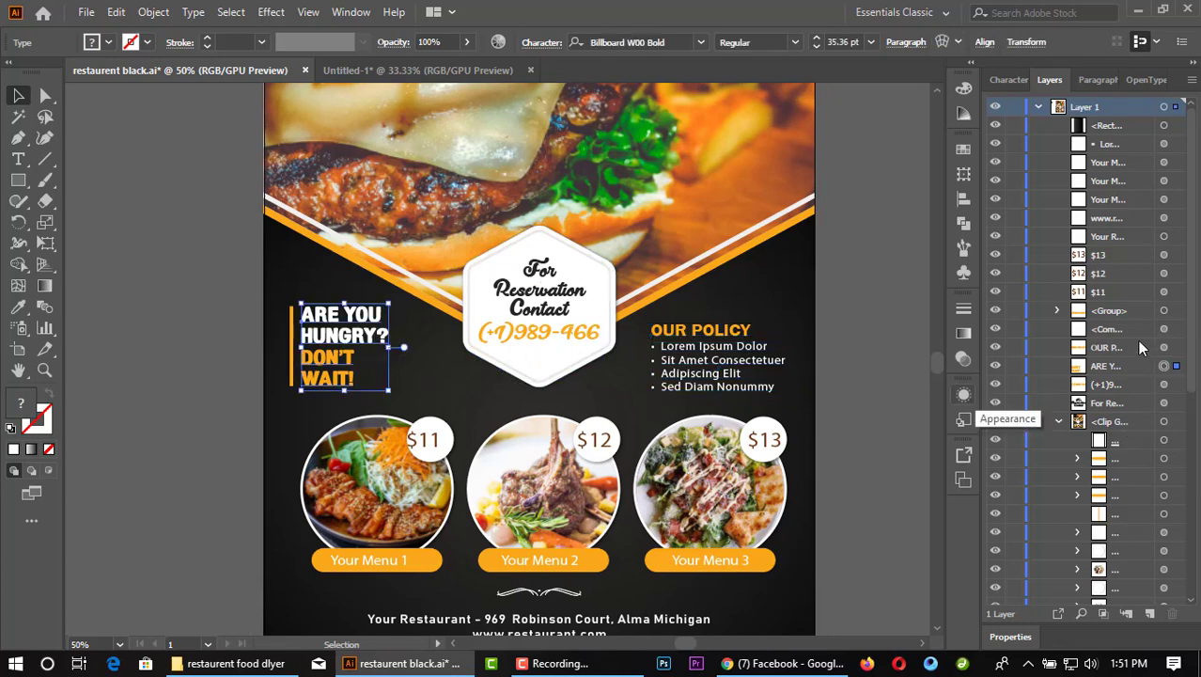
right_click(289, 322)
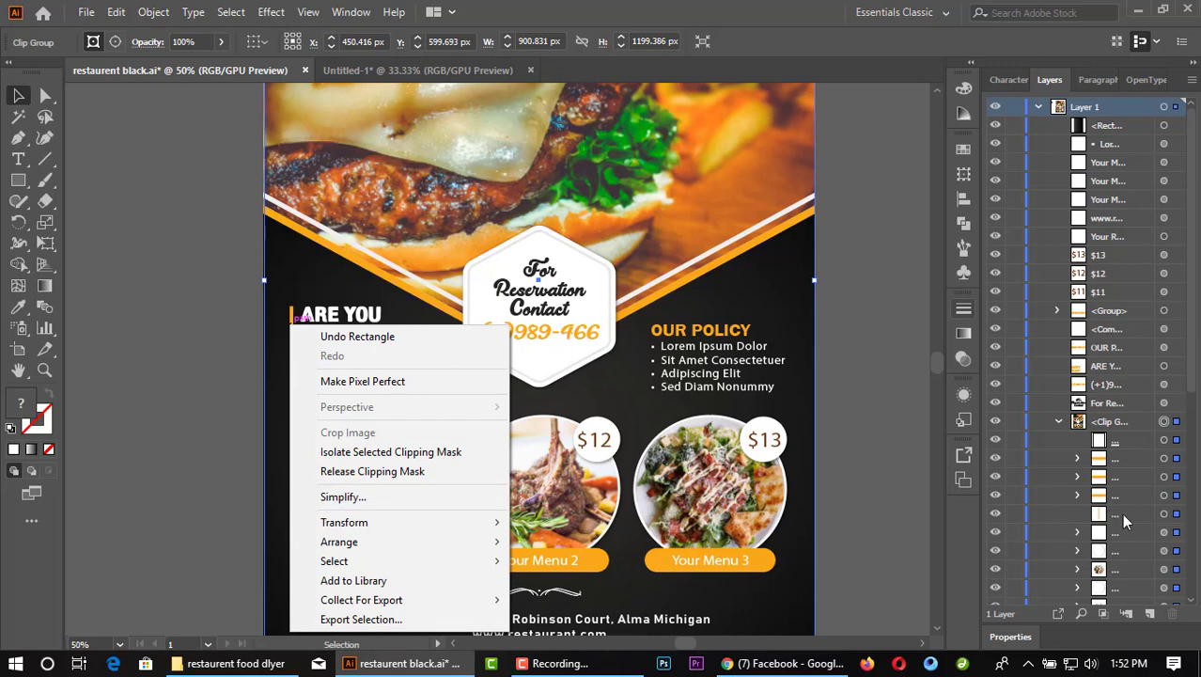
left_click(1164, 515)
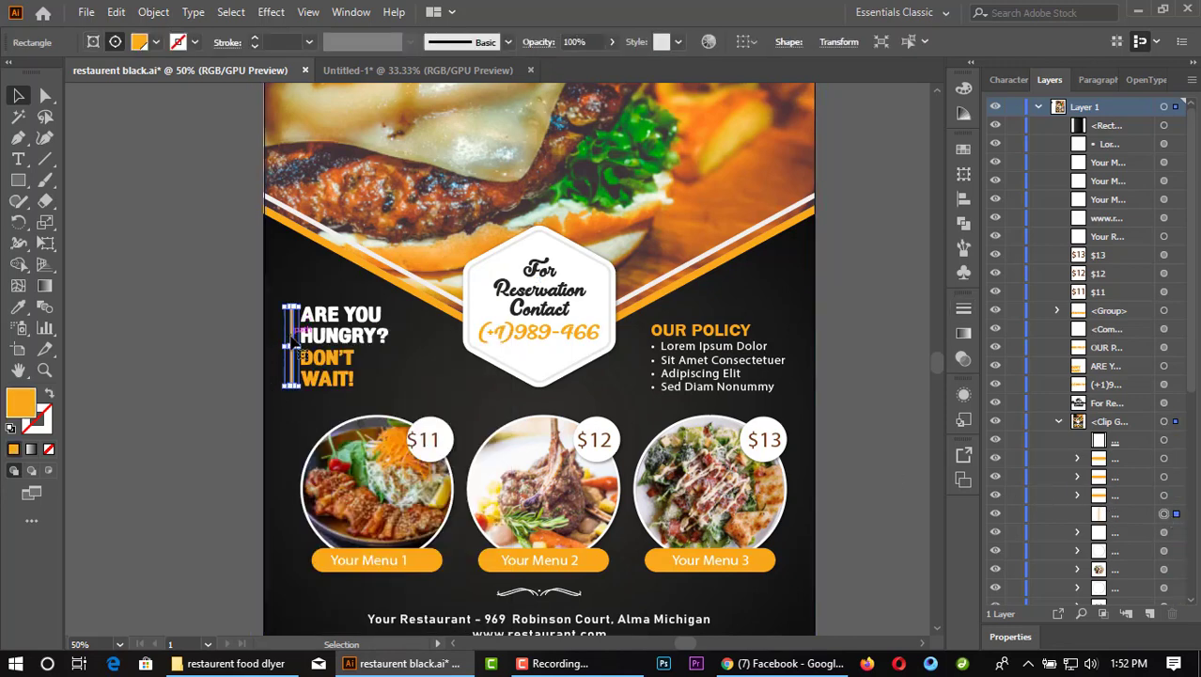
left_click(379, 71)
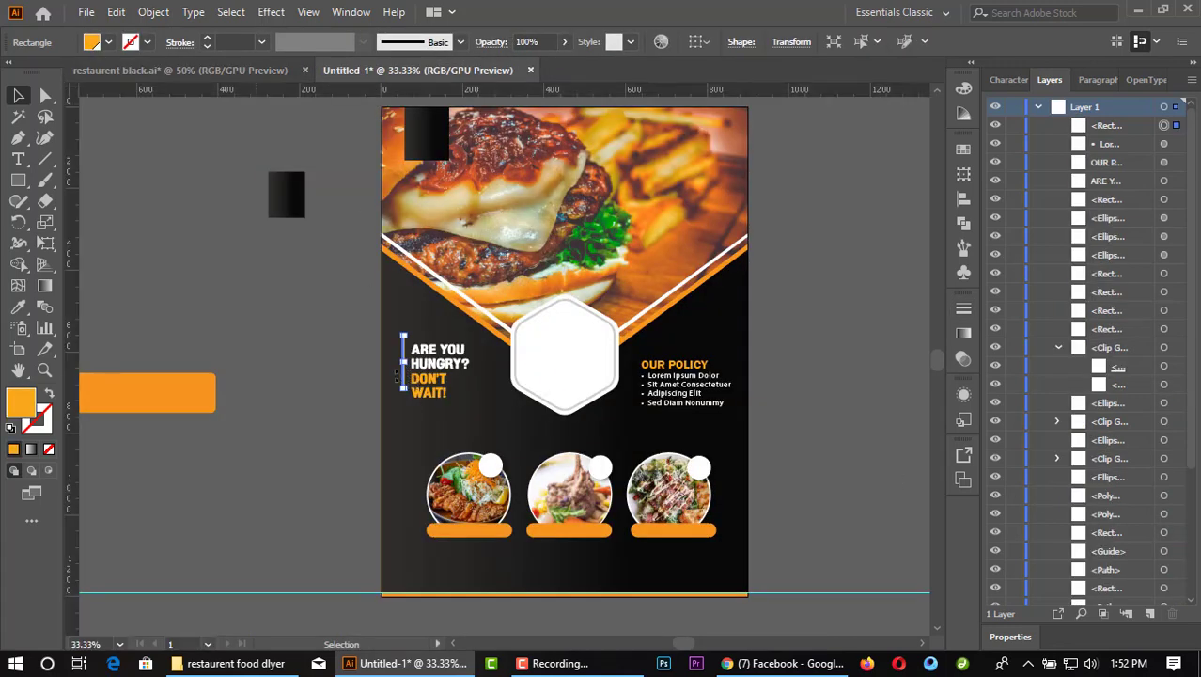
scroll(405, 367, "up", 2)
scroll(398, 381, "up", 2)
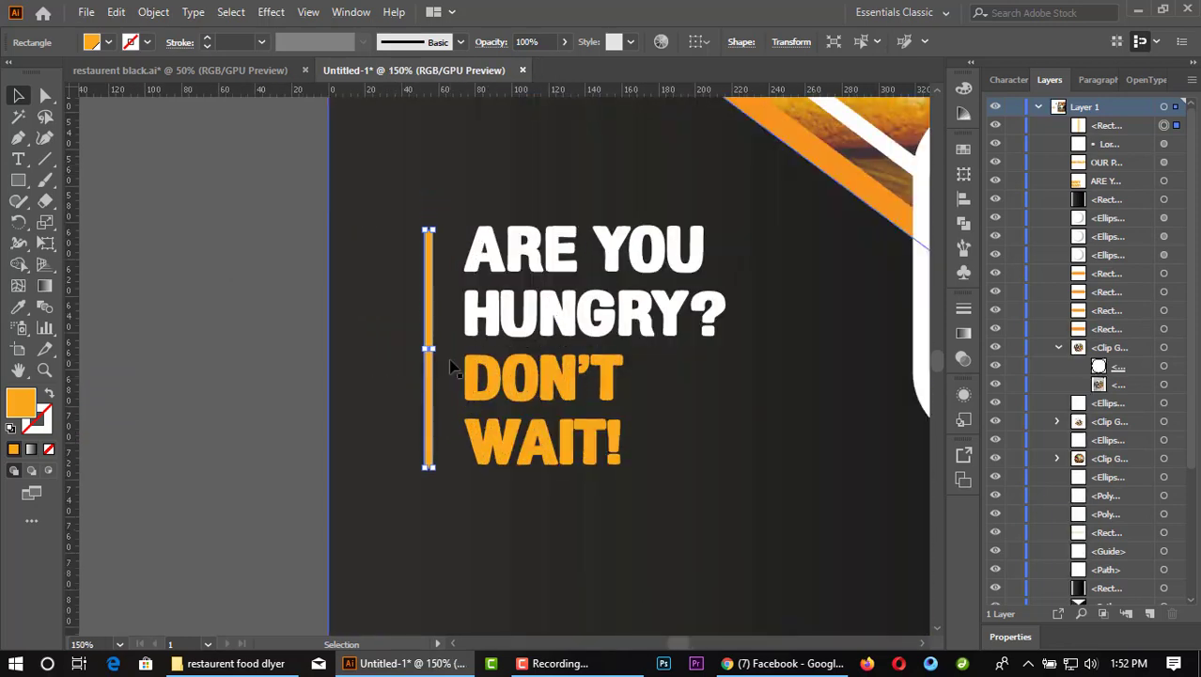
Step: Group the orange bar with the headline and enlarge the group slightly
left_click(508, 320, "shift")
right_click(499, 324)
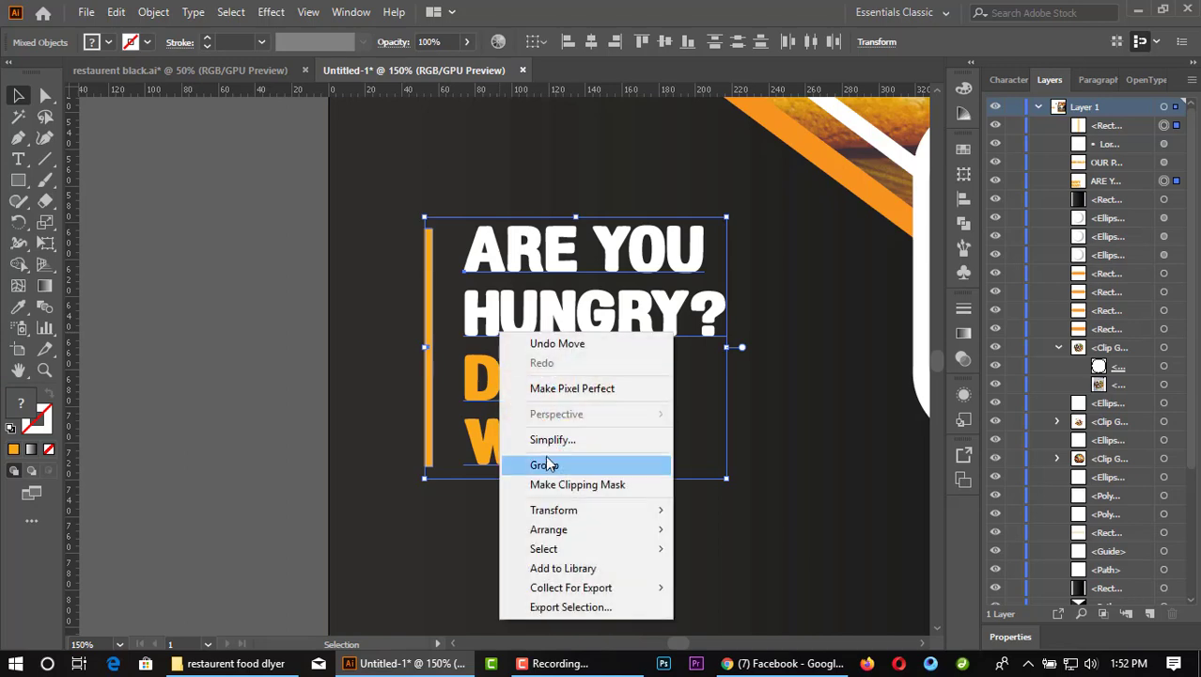
left_click(554, 463)
scroll(391, 449, "down", 1)
scroll(391, 449, "down", 1)
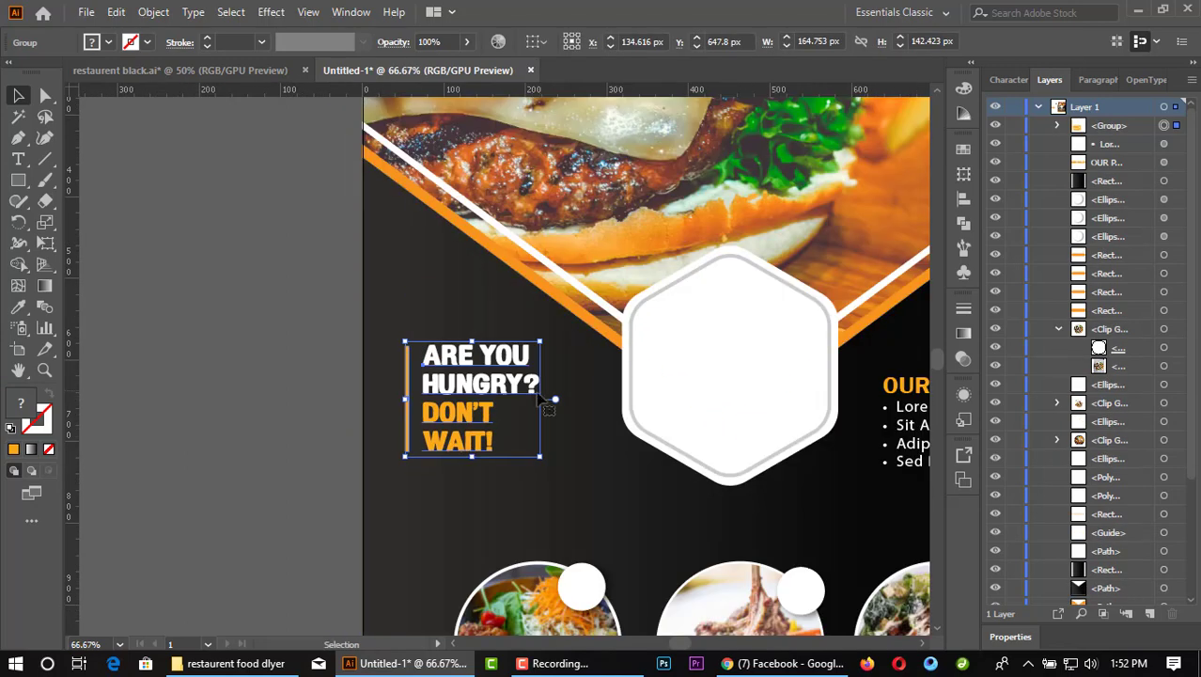
left_click_drag(547, 400, 558, 404)
scroll(414, 406, "down", 2)
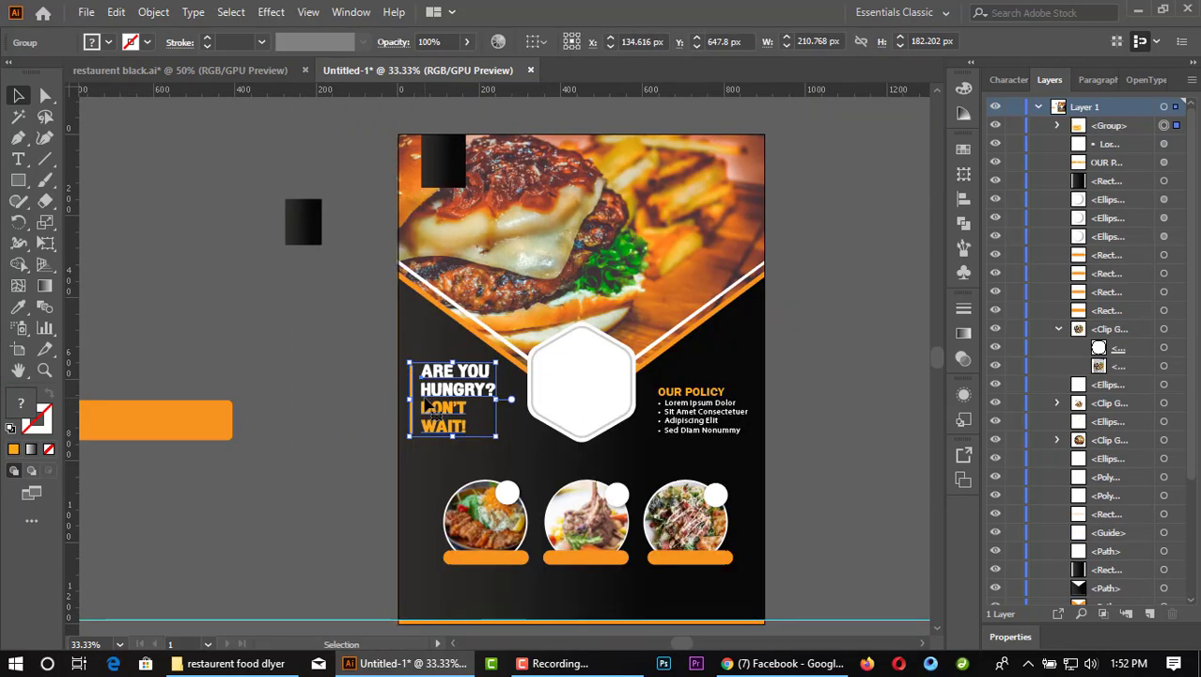
Step: Group the OUR POLICY heading with its bullet list
left_click(700, 414)
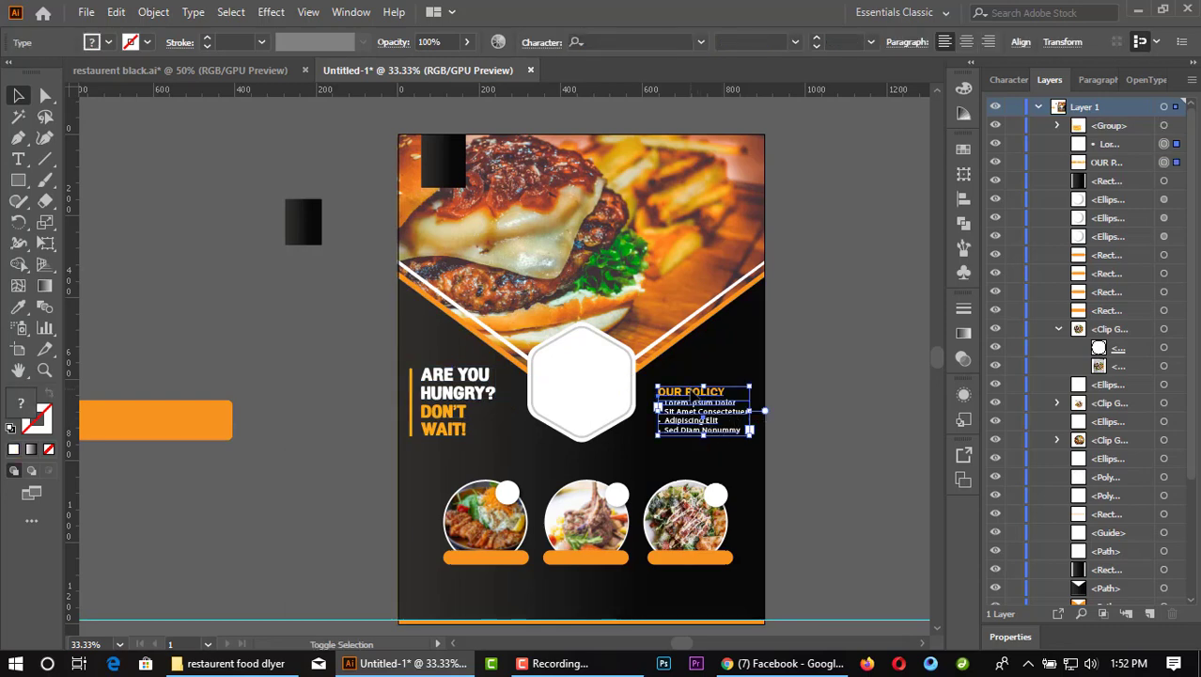
right_click(692, 391)
left_click(772, 426)
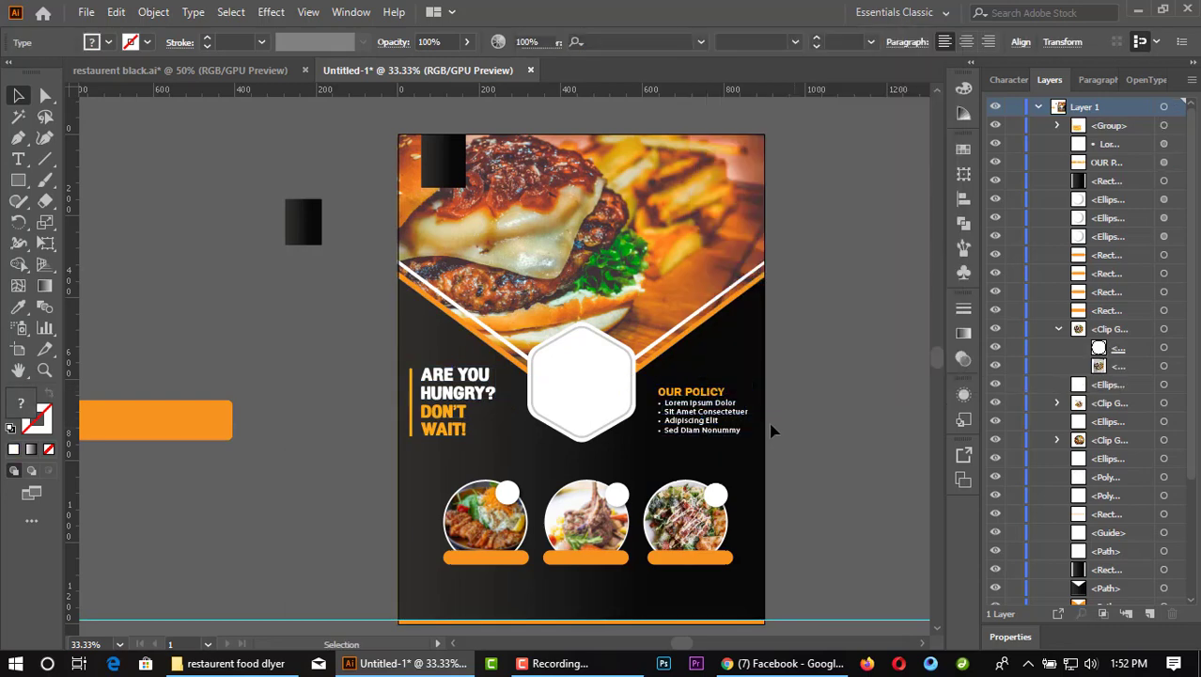
left_click(724, 412)
left_click(691, 391, "shift")
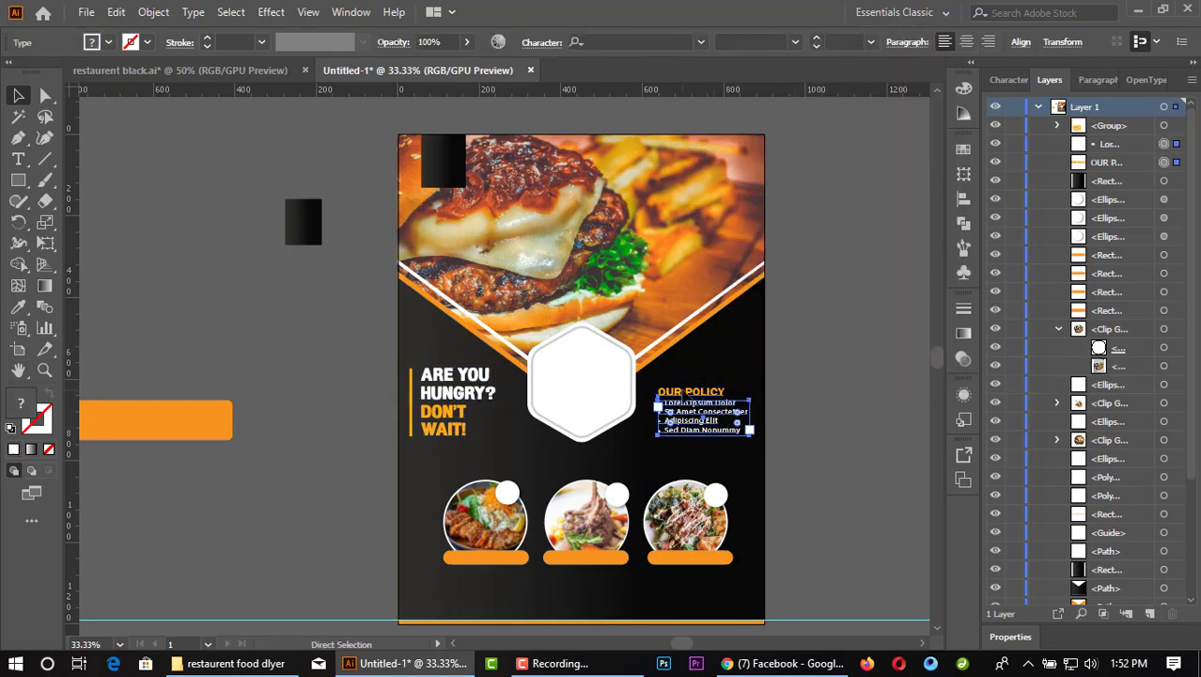
key("ctrl+g")
scroll(752, 410, "up", 2)
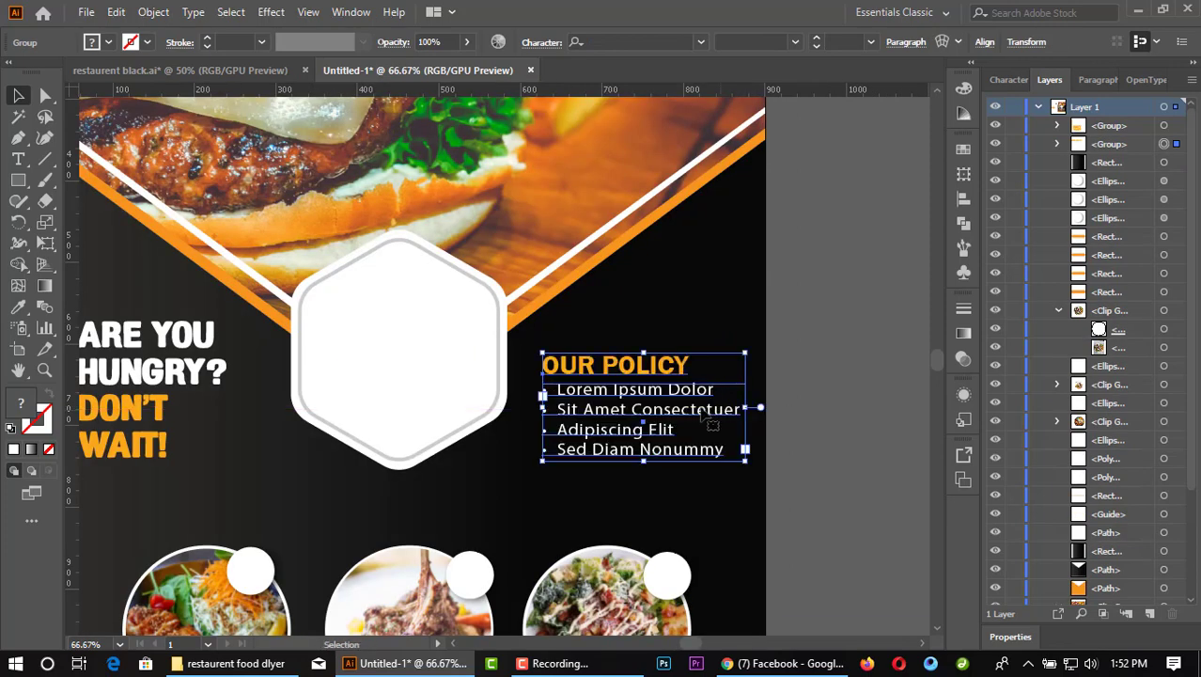
scroll(749, 406, "down", 1)
left_click(790, 378)
Step: Select the headline group and scroll to review the flyer
scroll(790, 378, "down", 1)
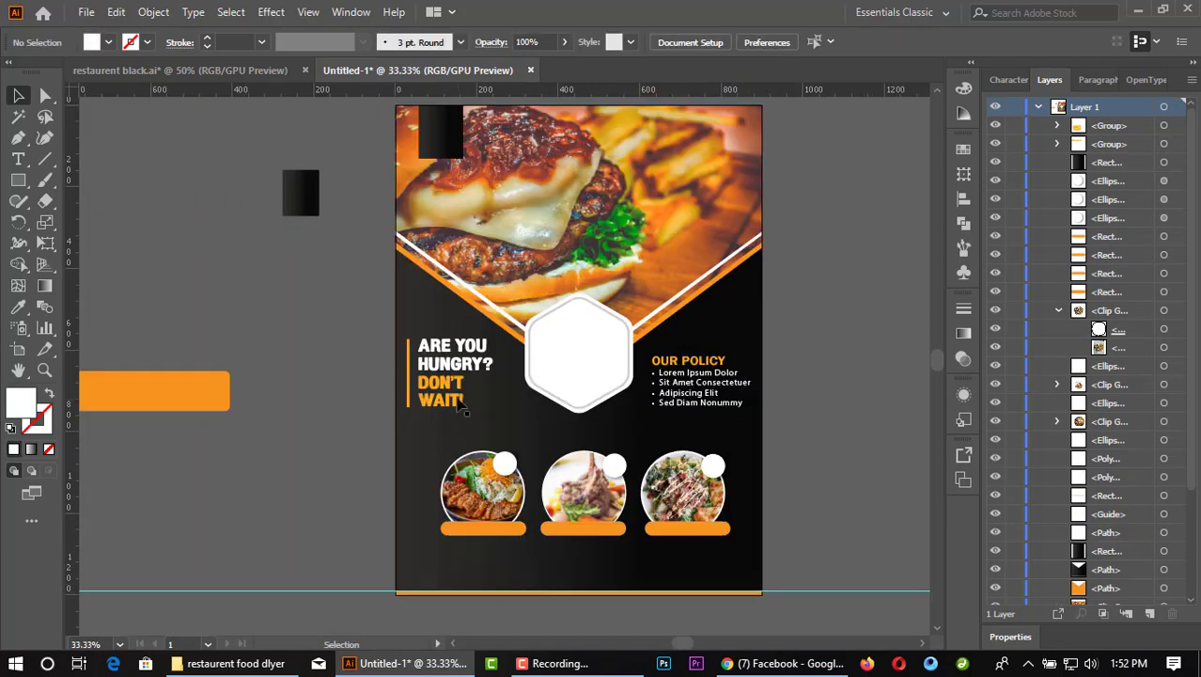
left_click(461, 406)
scroll(229, 348, "down", 1)
scroll(229, 348, "down", 1)
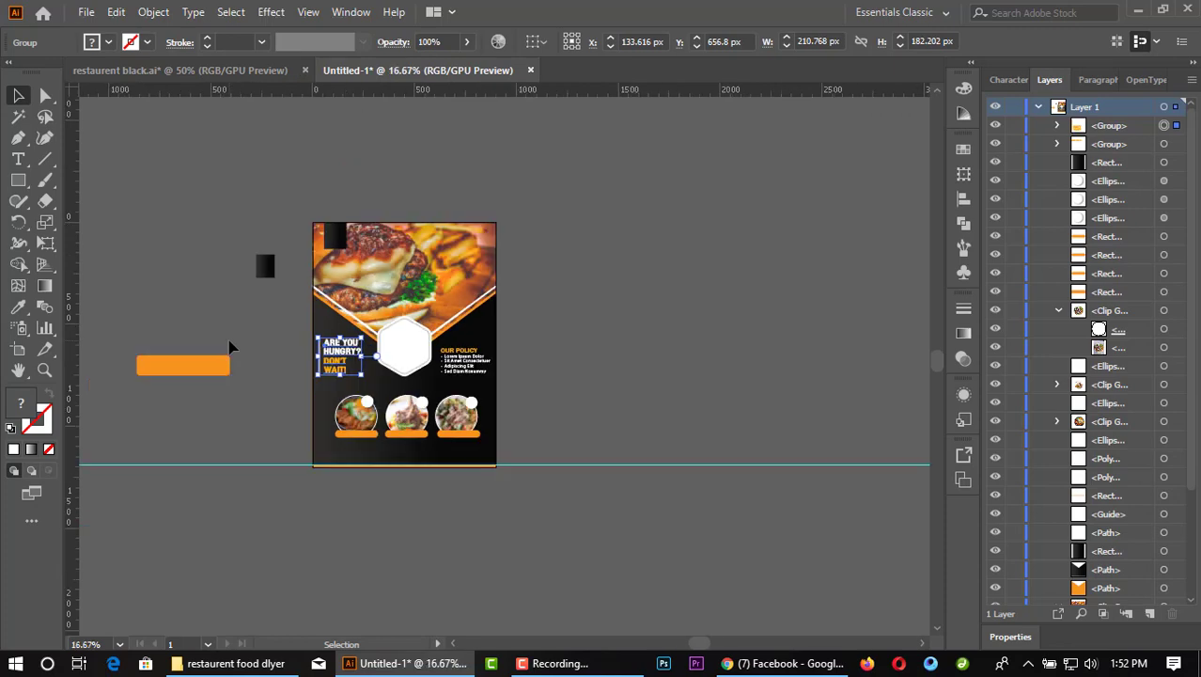
scroll(380, 387, "up", 1)
scroll(395, 166, "up", 1)
Step: Paste the 'For Reservation Contact' phone text into the hexagon and enlarge it slightly
left_click(179, 69)
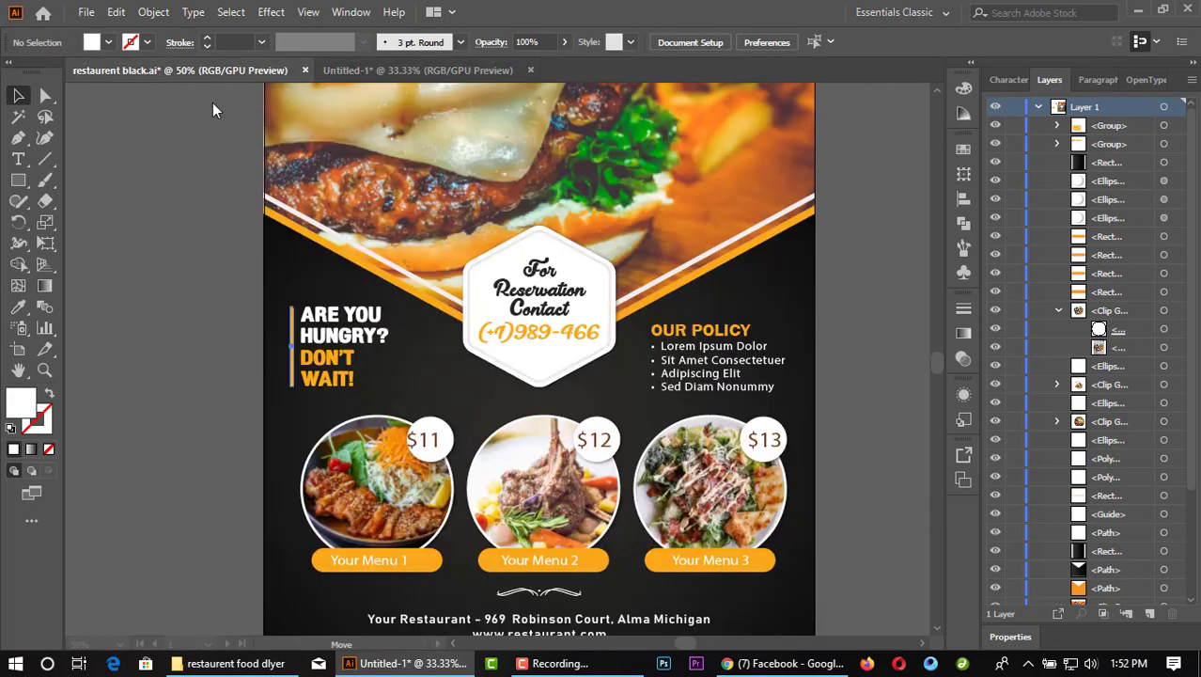
left_click(570, 294)
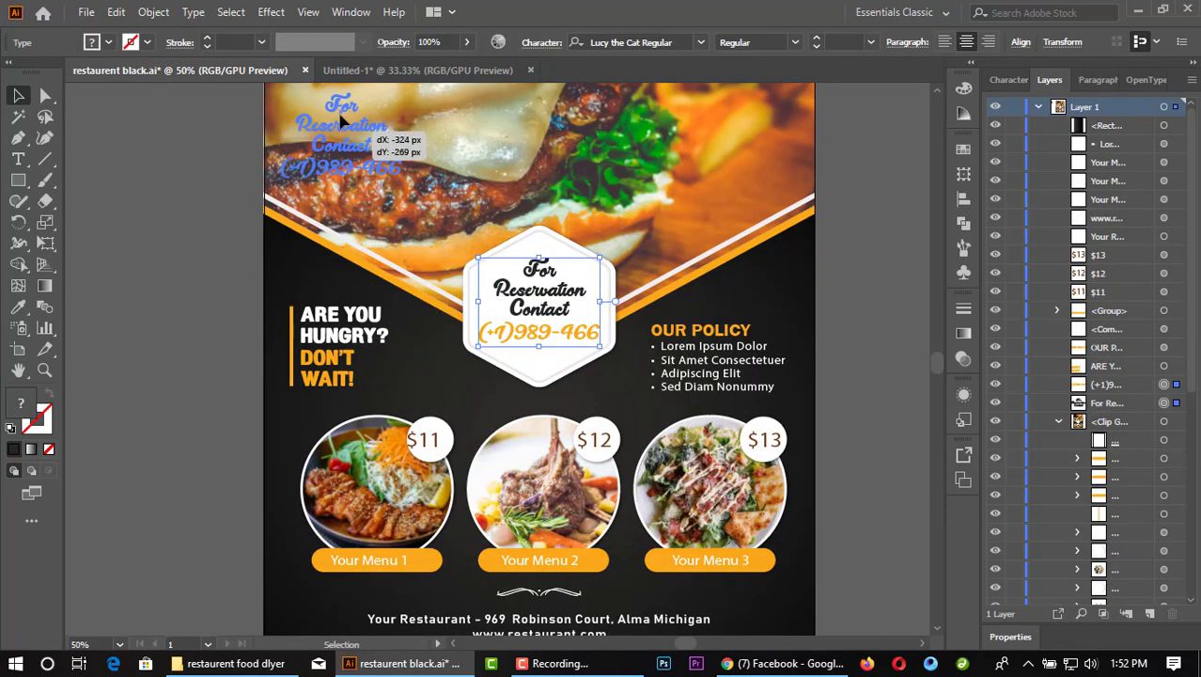
left_click(358, 70)
key("ctrl+v")
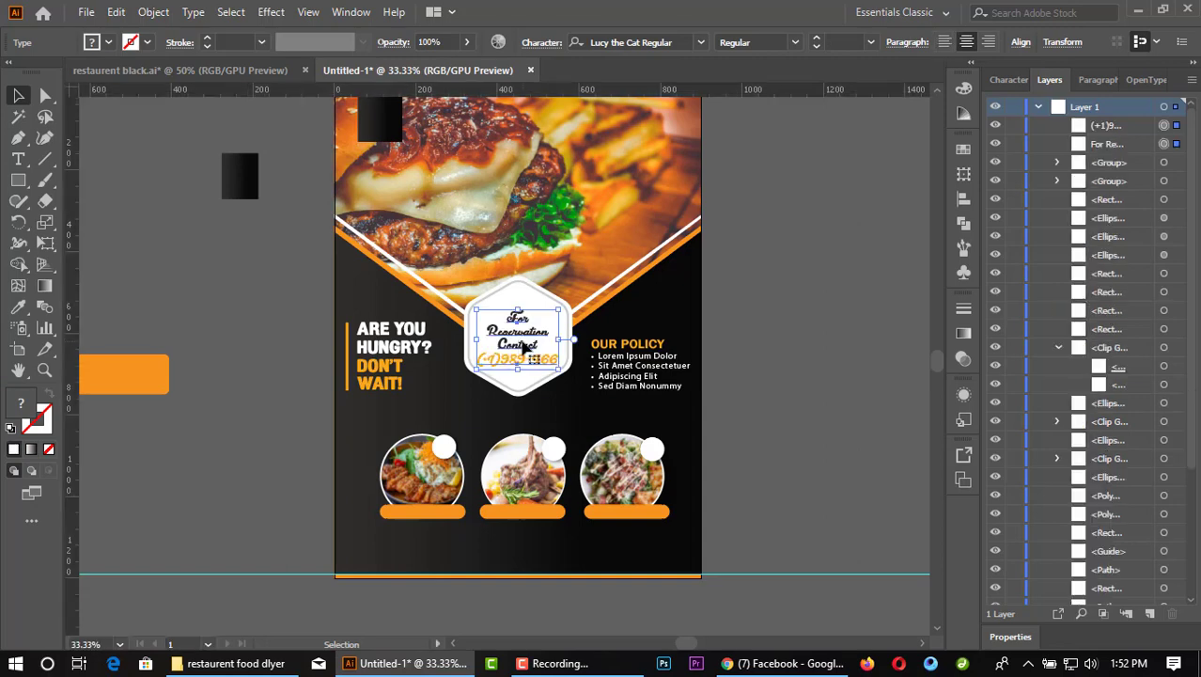
scroll(520, 346, "up", 1)
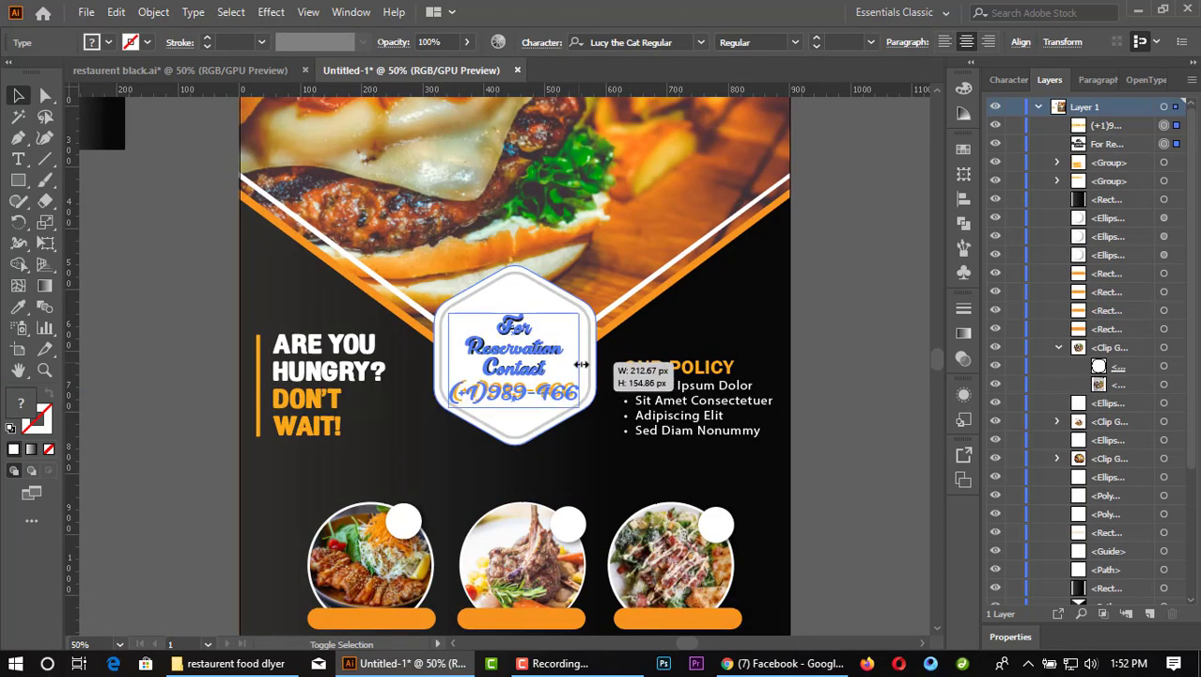
left_click_drag(574, 360, 586, 375)
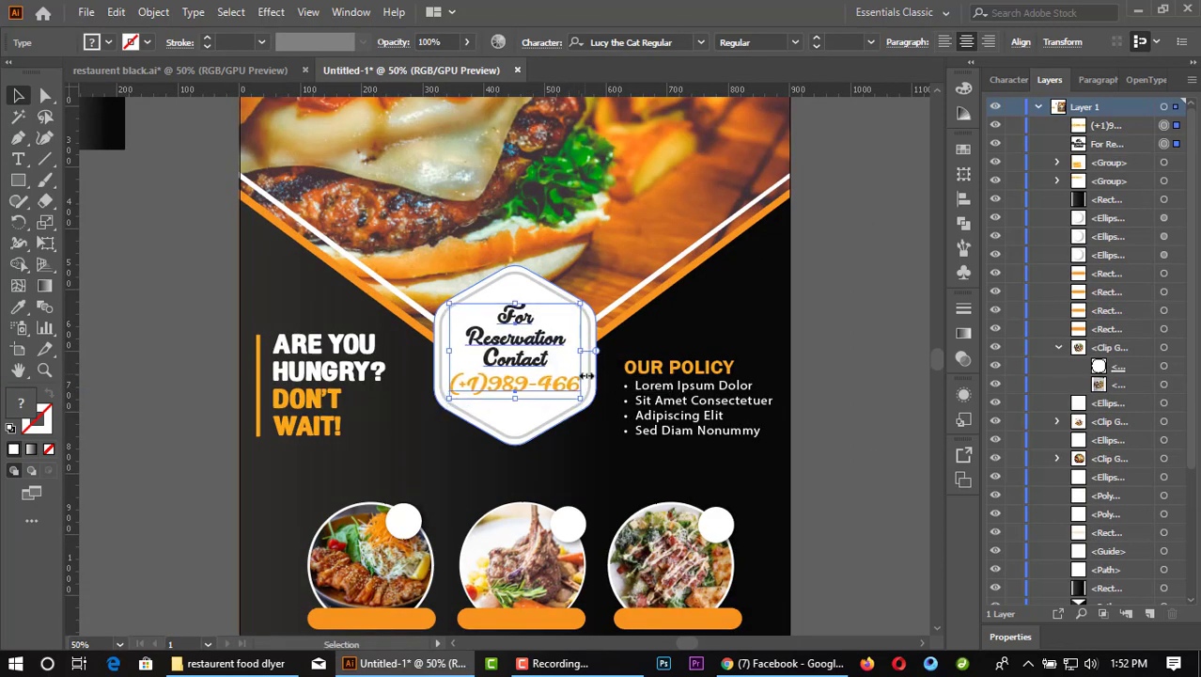
scroll(654, 319, "down", 3)
left_click(653, 319)
scroll(653, 320, "up", 1)
Step: Switch to the finished reference flyer and select its artwork
key("ctrl+Tab")
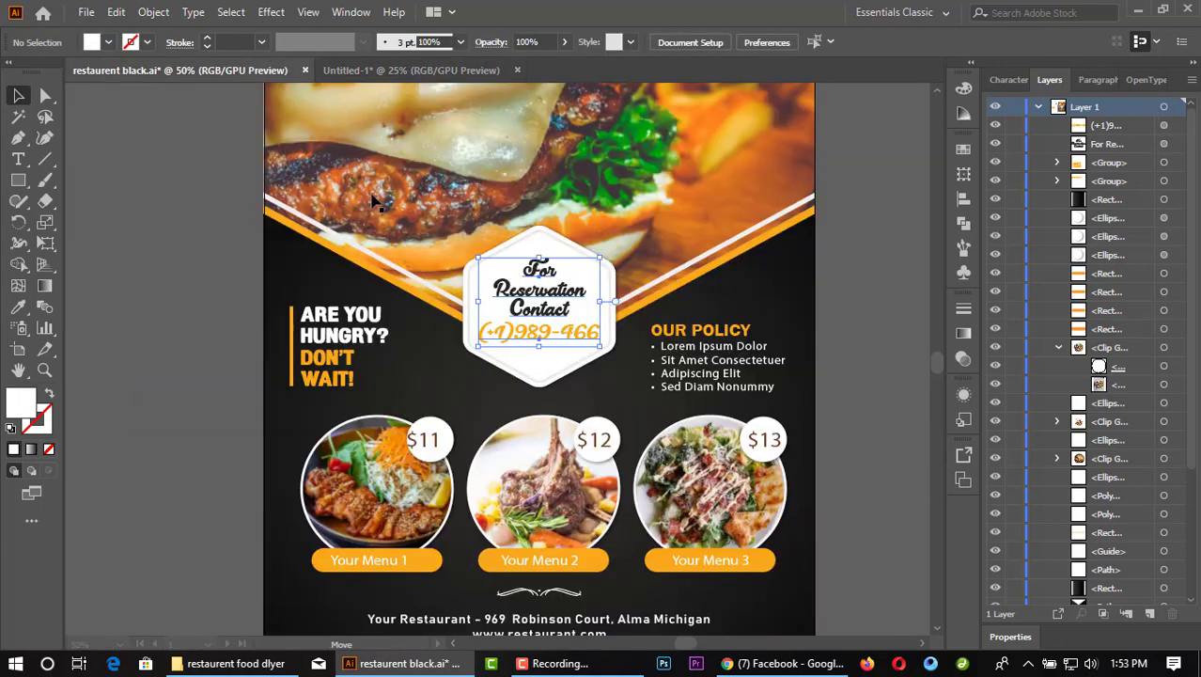
scroll(551, 467, "down", 1)
left_click(554, 485)
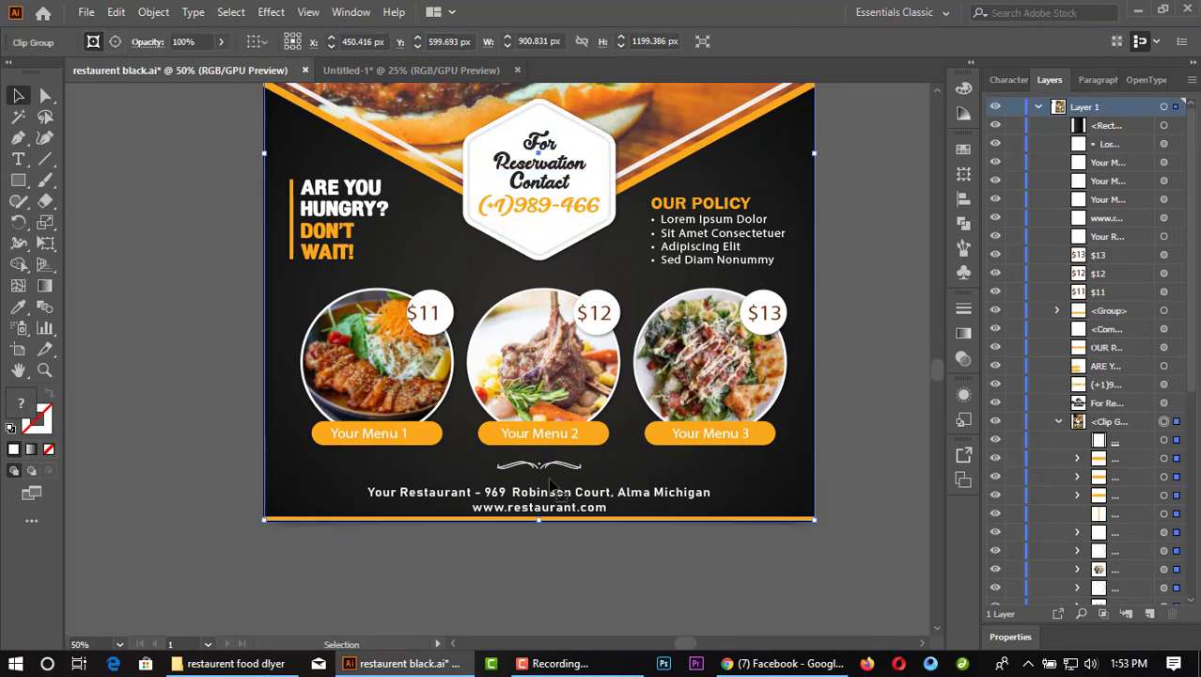
Step: Select the address and website lines in the reference flyer and carry them into the new flyer
left_click(843, 473)
scroll(1156, 373, "down", 3)
scroll(1140, 407, "down", 2)
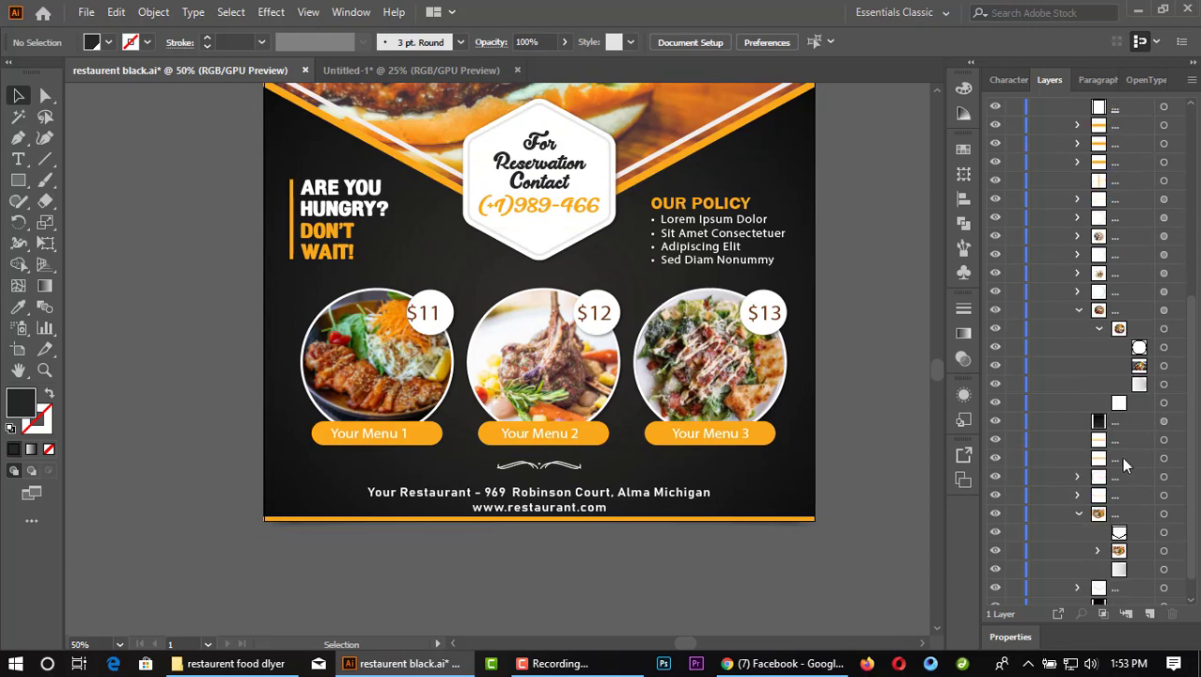
scroll(1121, 457, "down", 2)
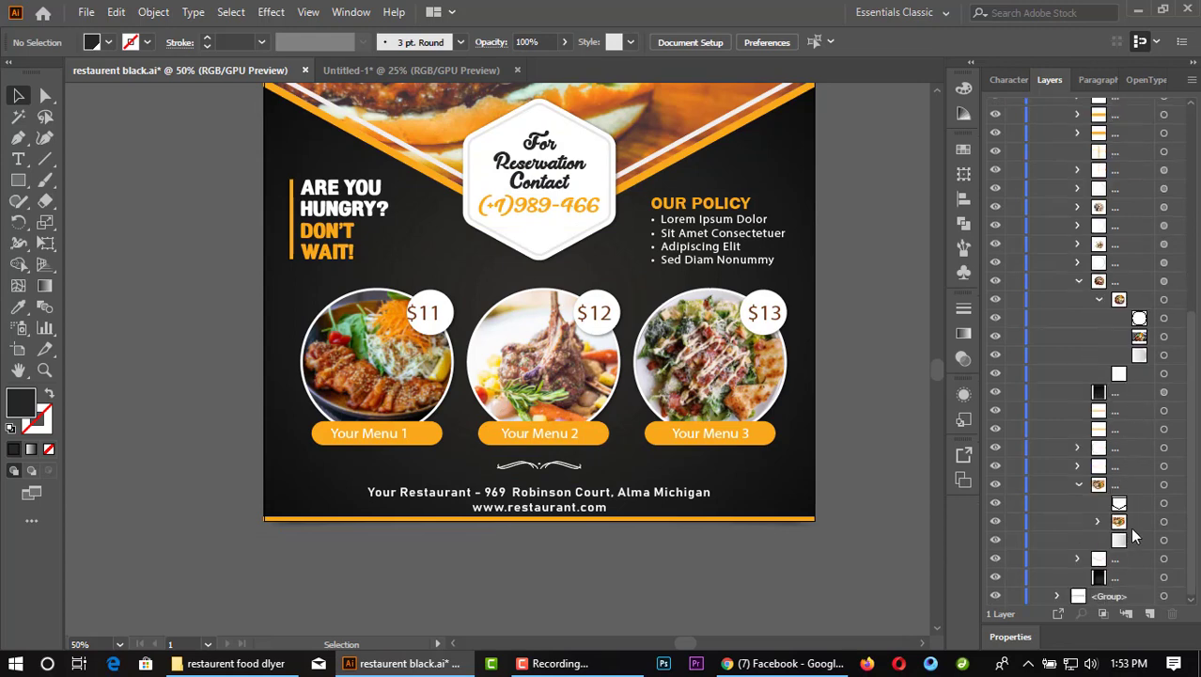
left_click(1177, 597)
scroll(593, 530, "up", 1)
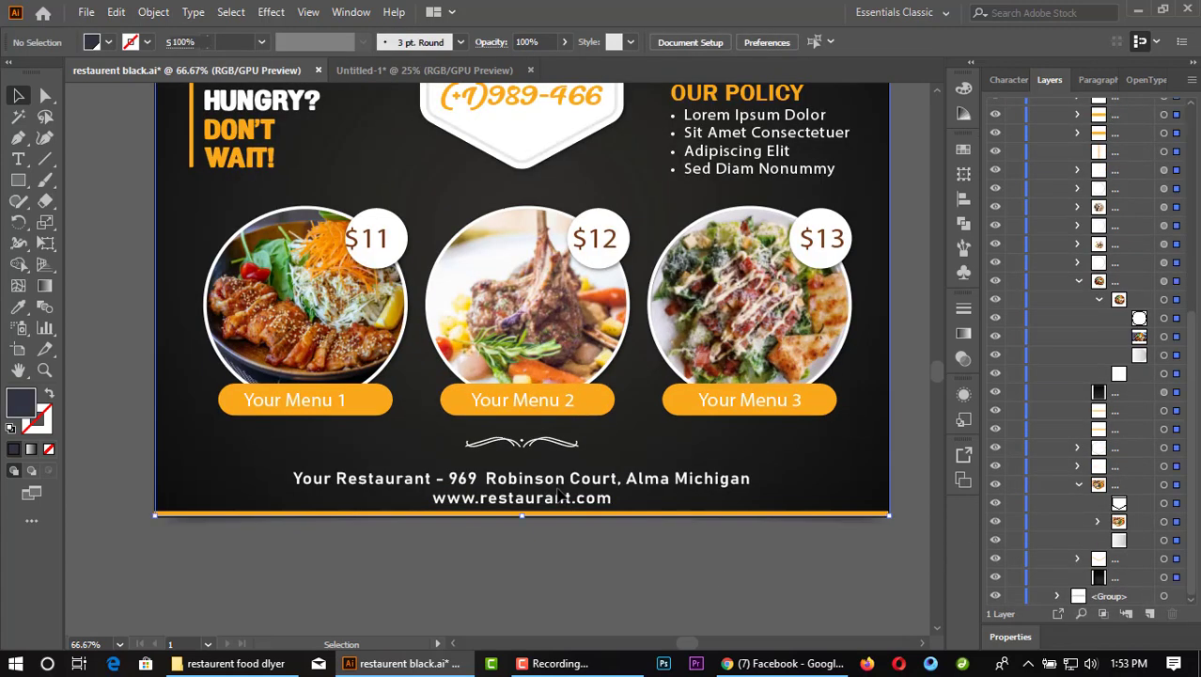
left_click(559, 496)
left_click(549, 496, "shift")
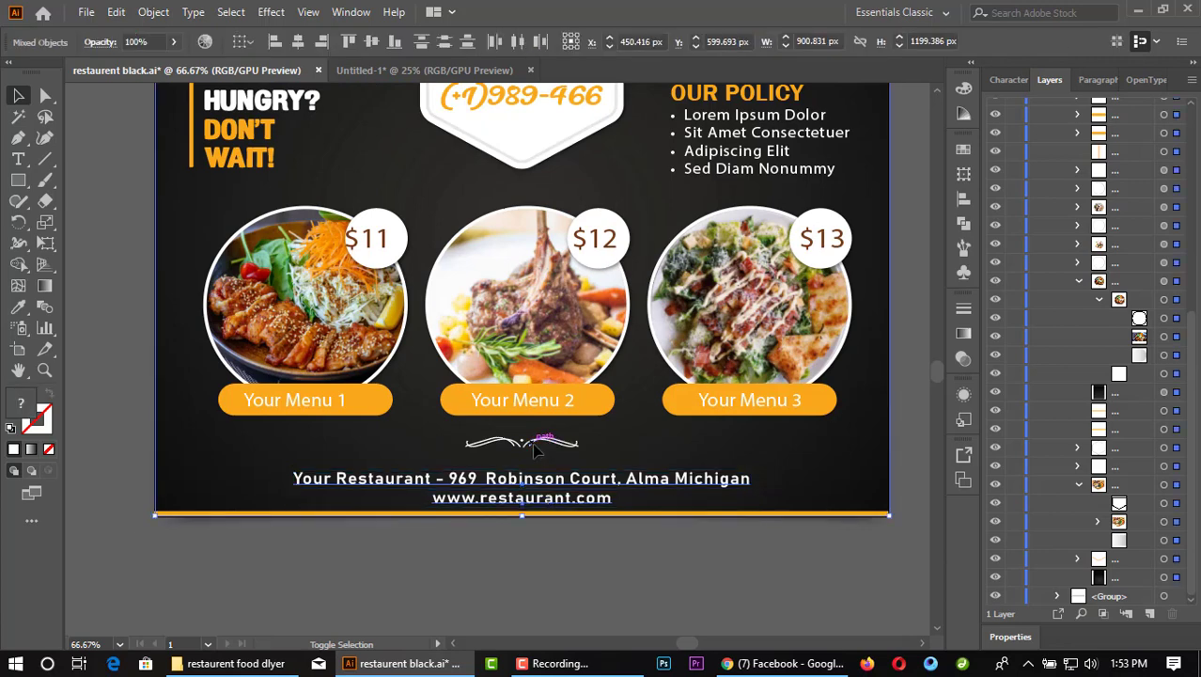
left_click_drag(570, 498, 405, 207)
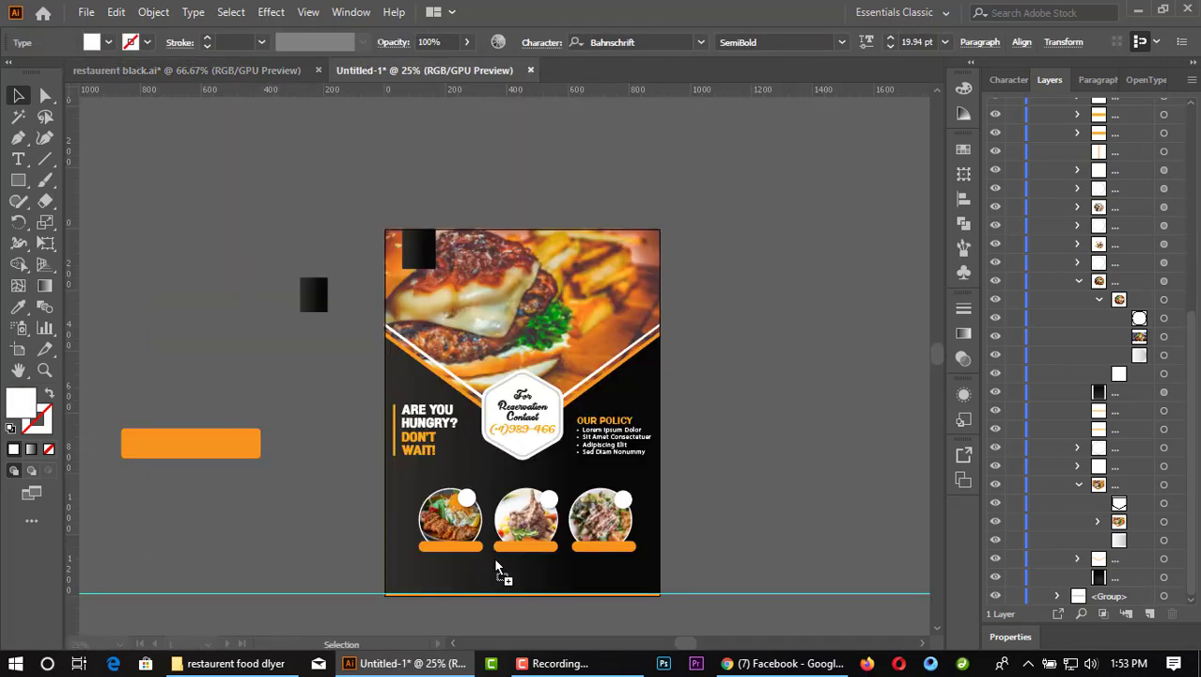
Step: Position the footer text at the bottom centre of the new flyer
left_click_drag(498, 568, 507, 564)
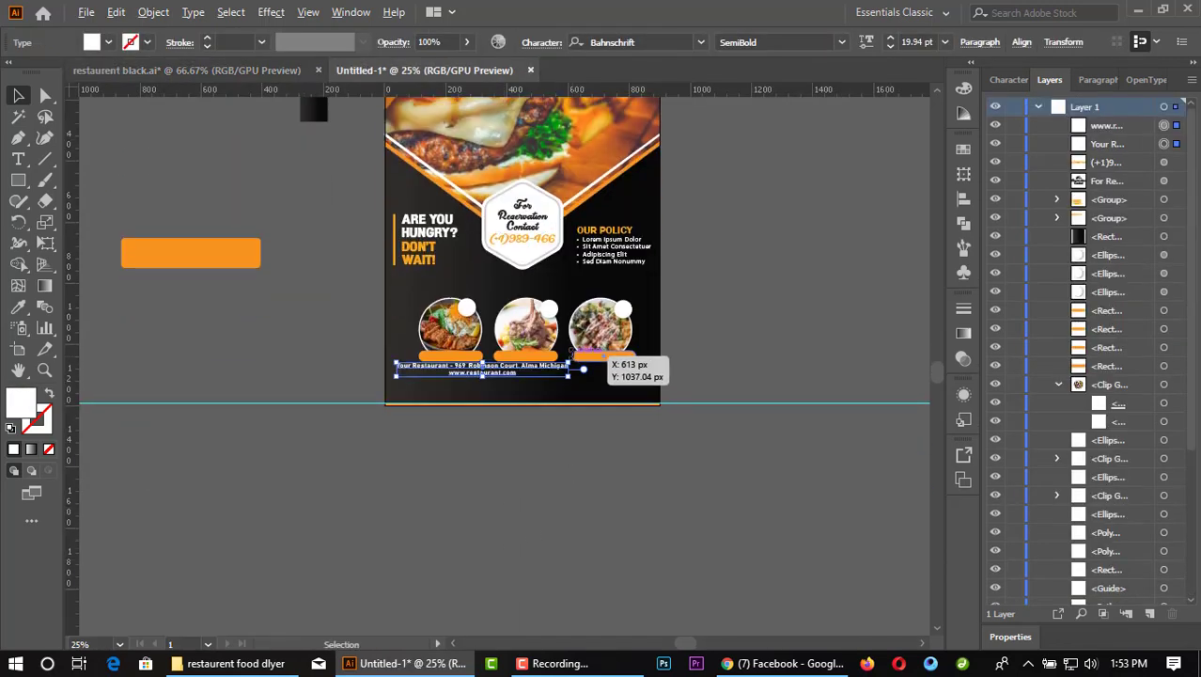
scroll(583, 569, "up", 6)
scroll(512, 451, "down", 2)
mouse_move(517, 457)
left_mouse_down()
mouse_move(672, 505)
mouse_move(714, 492)
mouse_move(696, 491)
left_mouse_up()
scroll(658, 493, "down", 1)
scroll(648, 484, "down", 1)
Step: Check the footer text selection, then return to the reference flyer and select a path
left_click(574, 414, "shift")
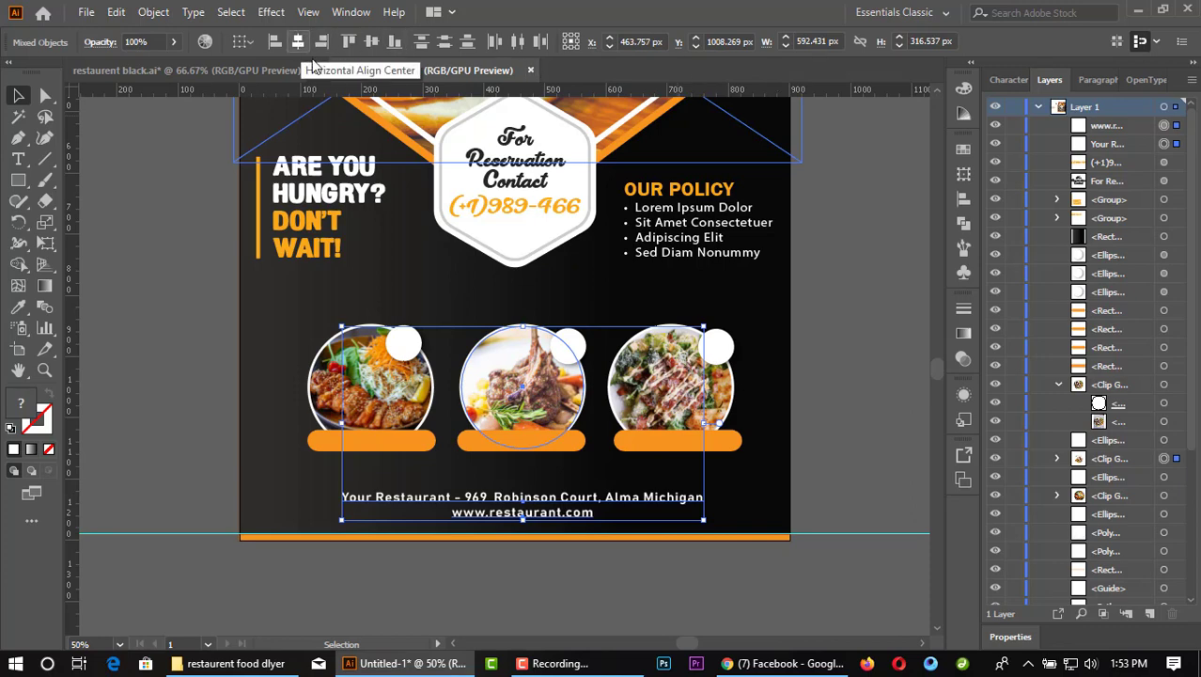
left_click(840, 316)
scroll(832, 311, "down", 2, "alt")
left_click(719, 411)
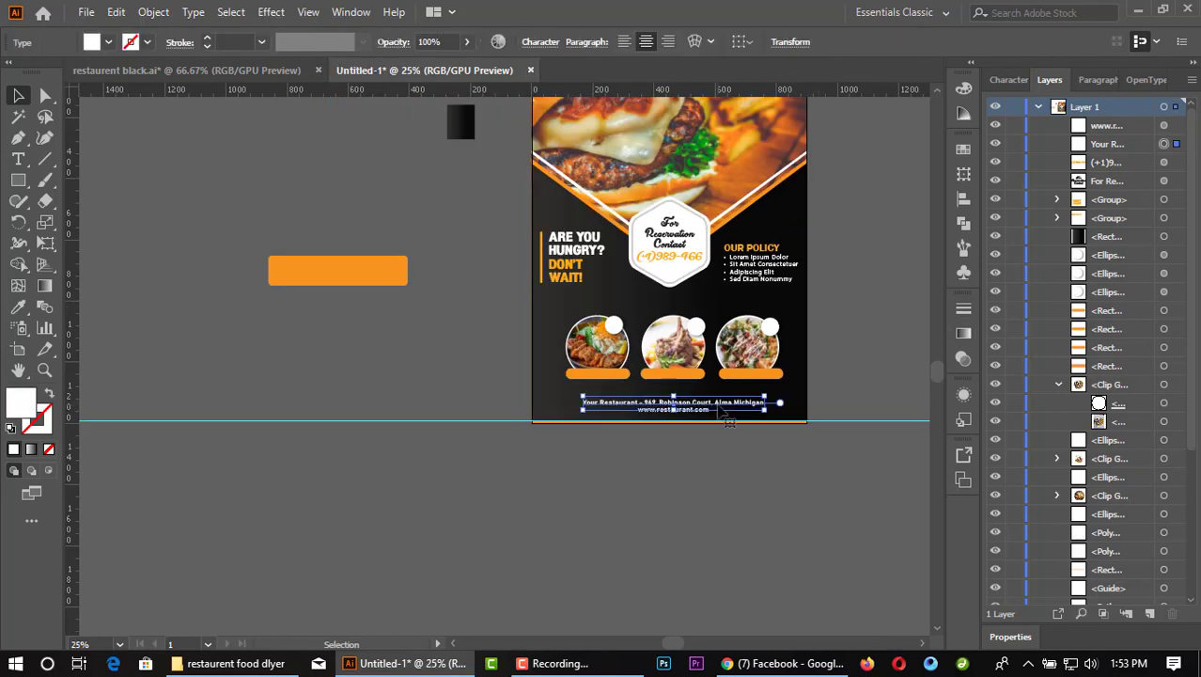
left_click(219, 75)
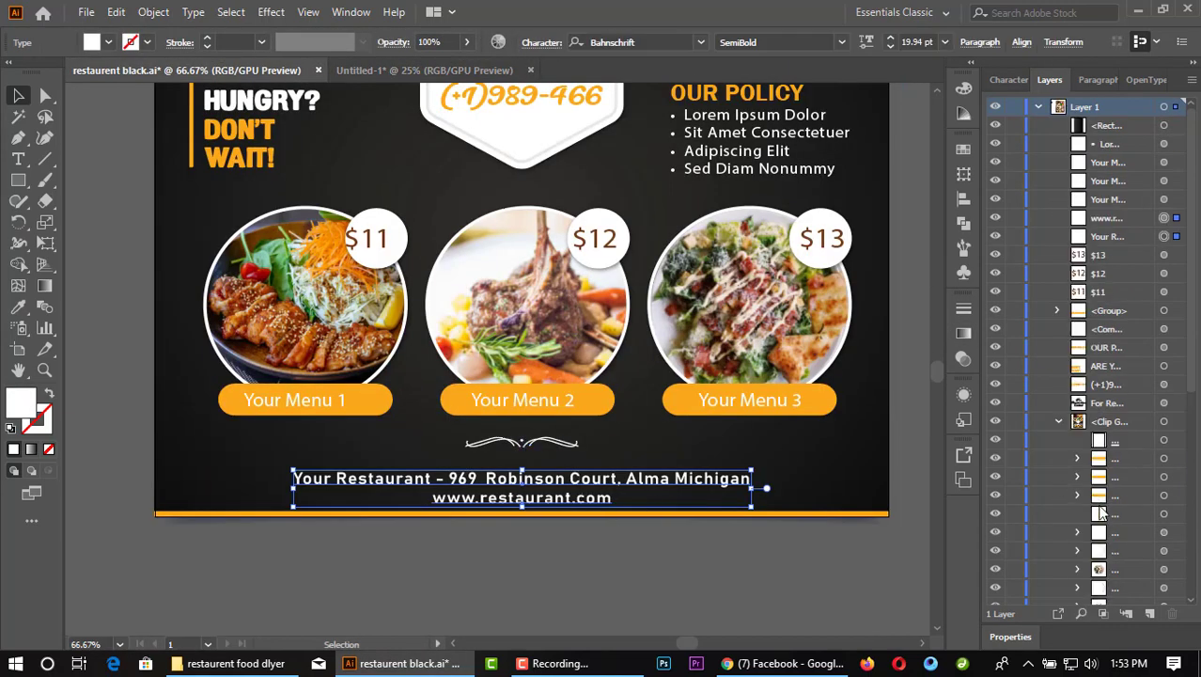
scroll(1108, 533, "down", 1)
left_click(1163, 503)
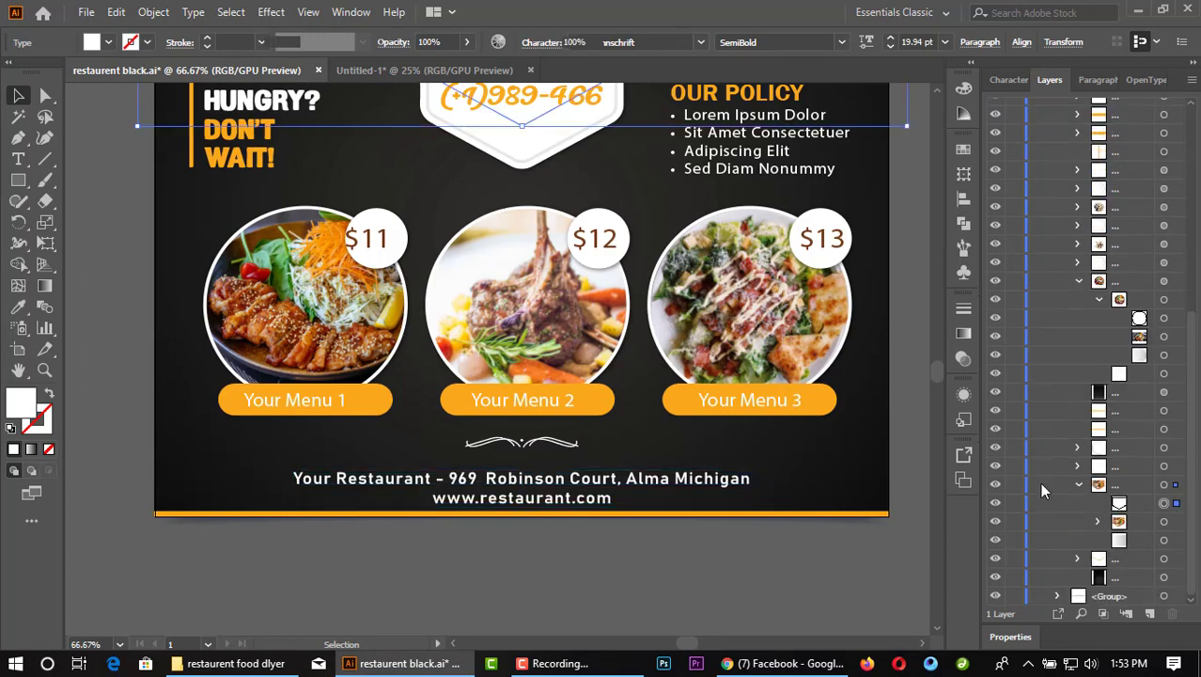
Step: Bring the YOUR LOGO and Delicious Food Flyer title into the new flyer, scaled onto the black panel
scroll(1120, 569, "up", 2)
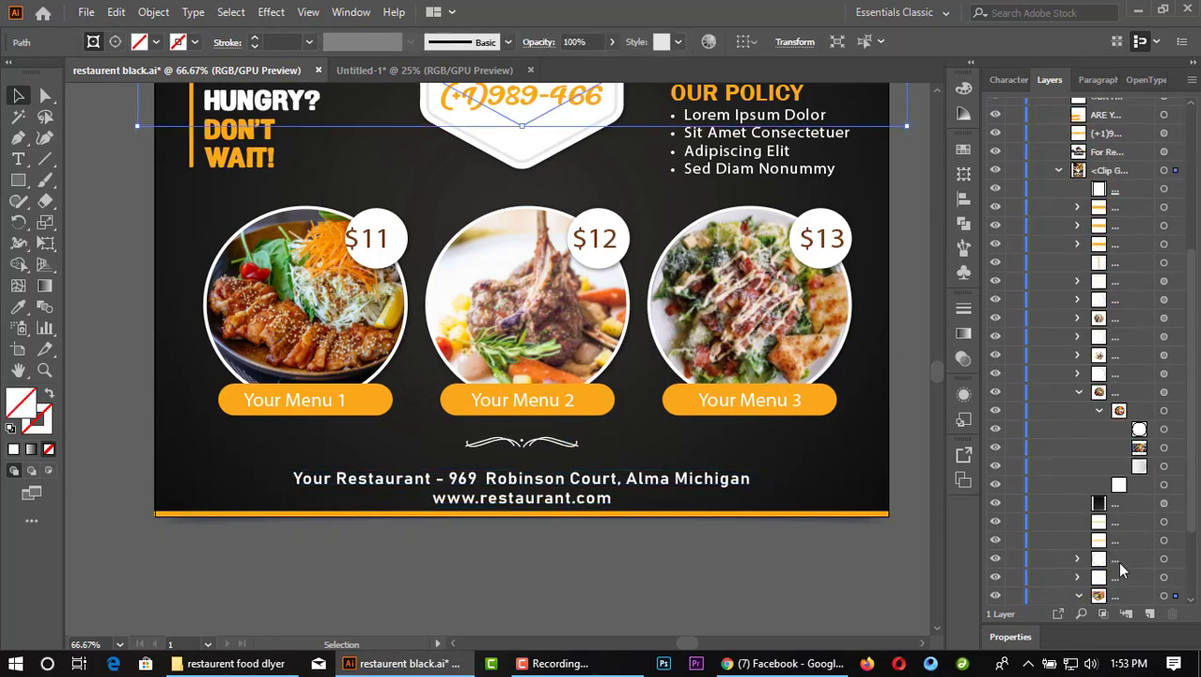
scroll(503, 439, "up", 3)
scroll(484, 434, "up", 3)
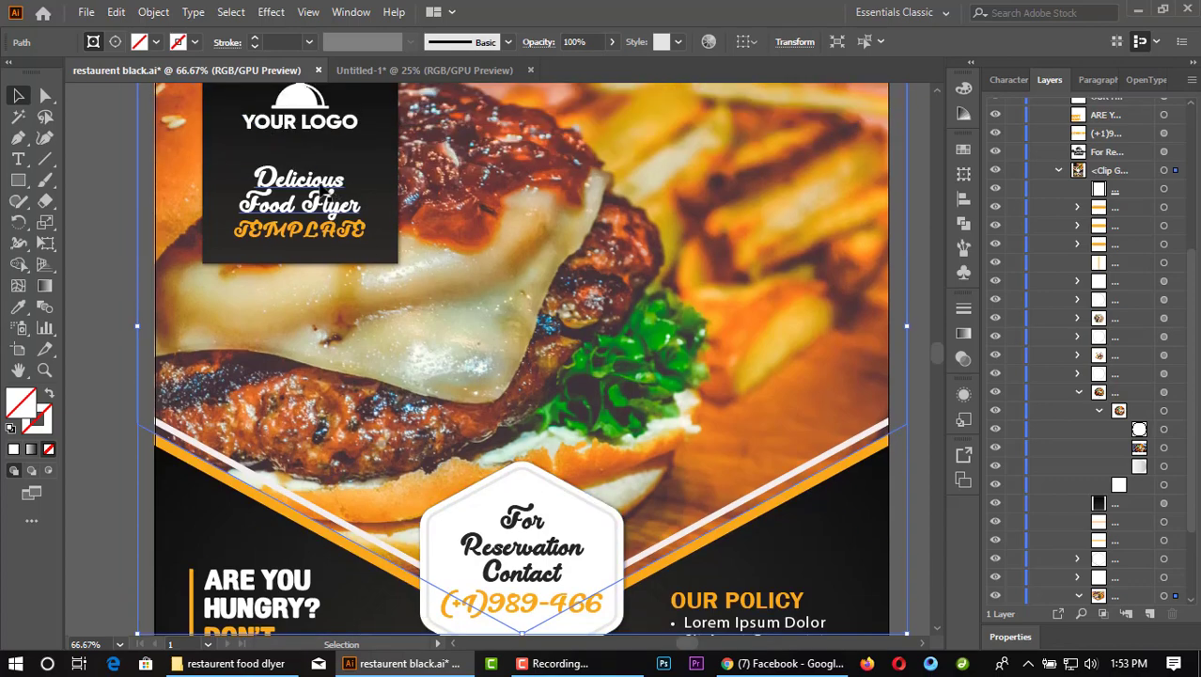
left_click_drag(323, 131, 393, 110)
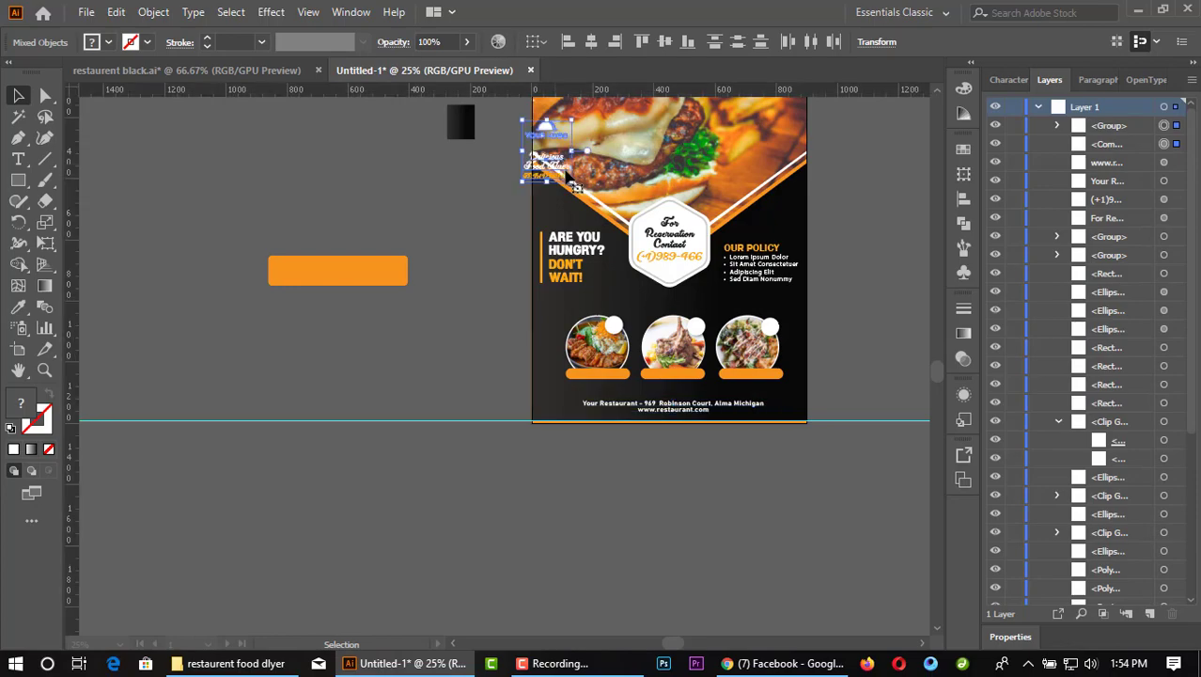
mouse_move(404, 89)
left_mouse_down()
mouse_move(555, 346)
mouse_move(583, 141)
mouse_move(613, 252)
left_mouse_up()
scroll(566, 343, "up", 5)
left_click_drag(677, 325, 648, 318)
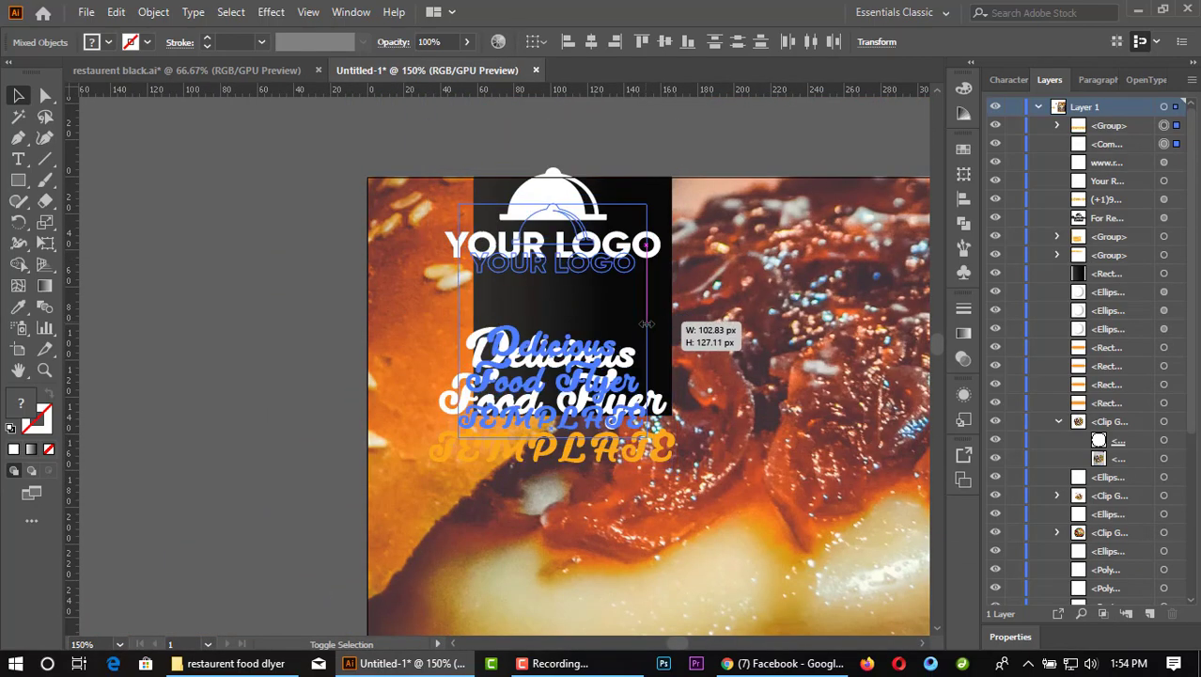
left_click(646, 310)
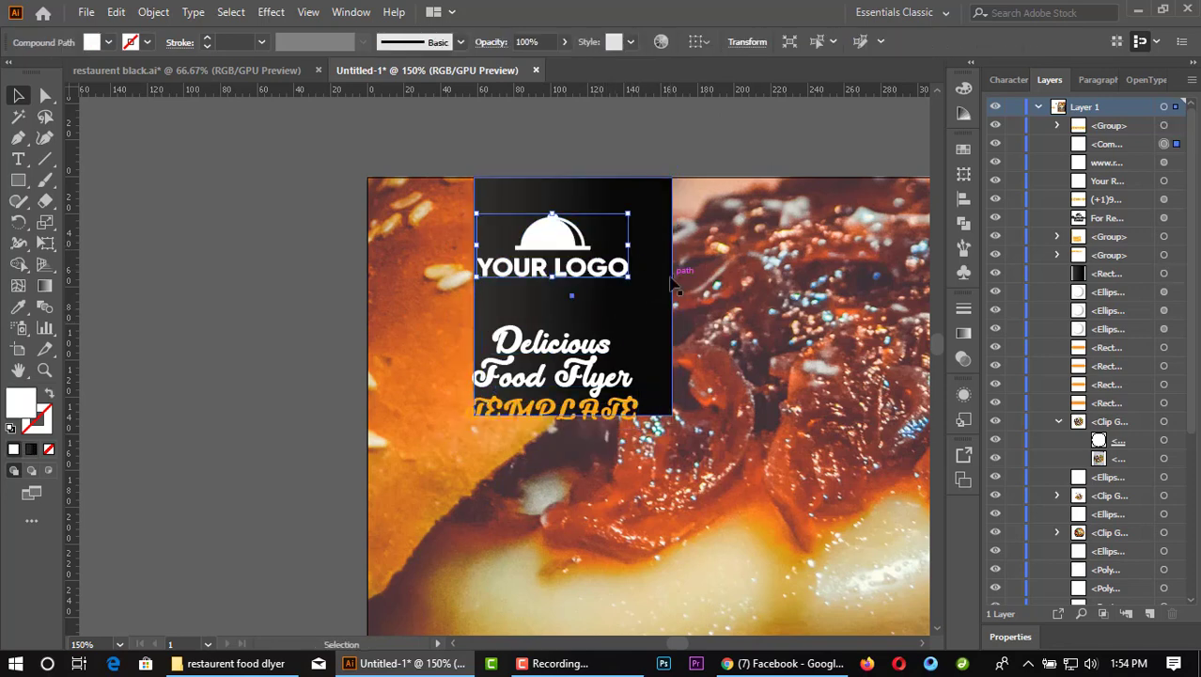
Step: Widen the black panel slightly, then group the logo with the title and centre the group on it
left_click_drag(684, 318, 700, 320)
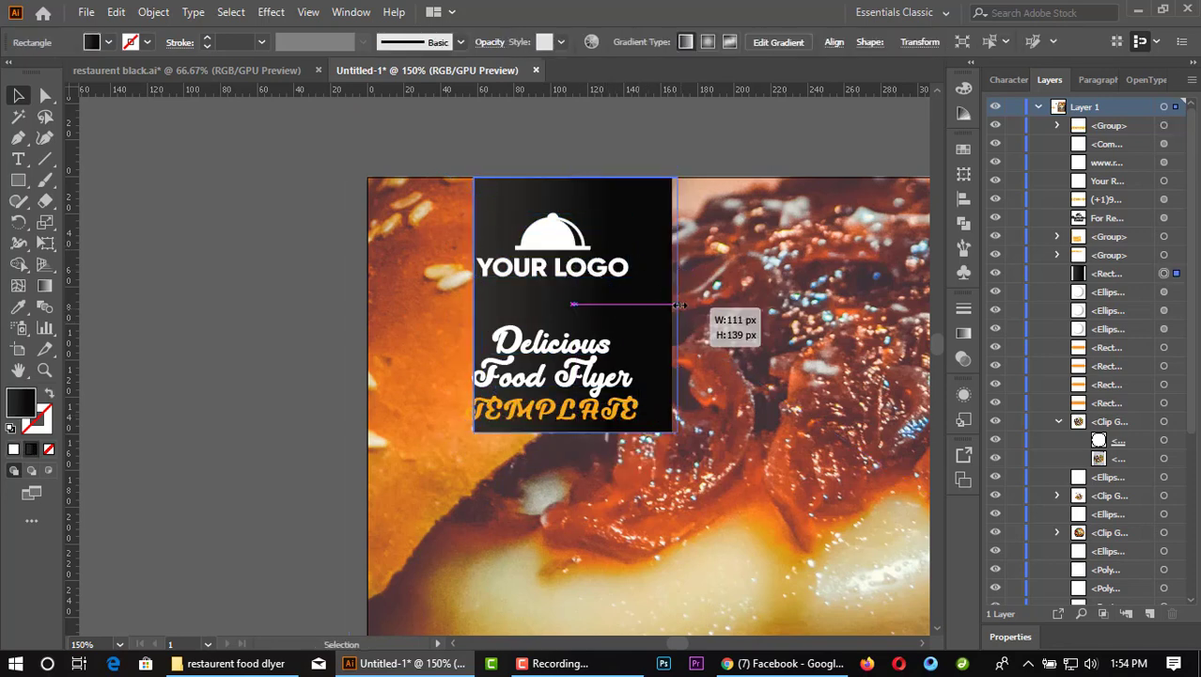
left_click(604, 261)
key("ctrl+g")
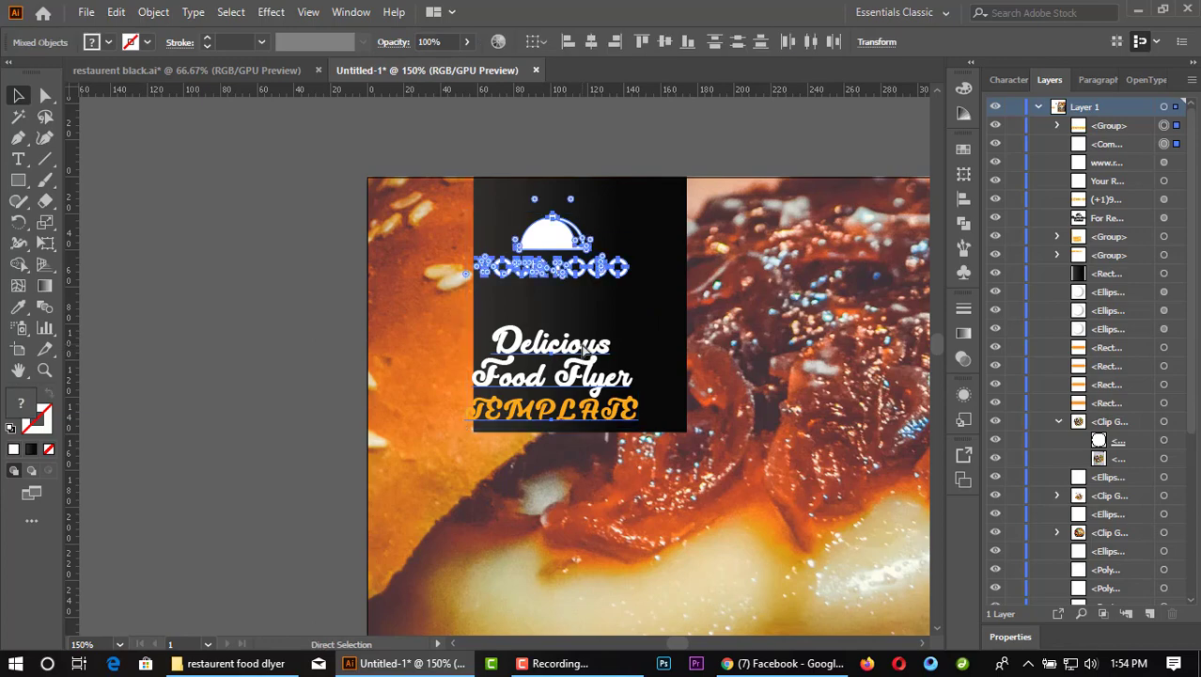
left_click_drag(580, 344, 602, 331)
key("Up")
key("Up")
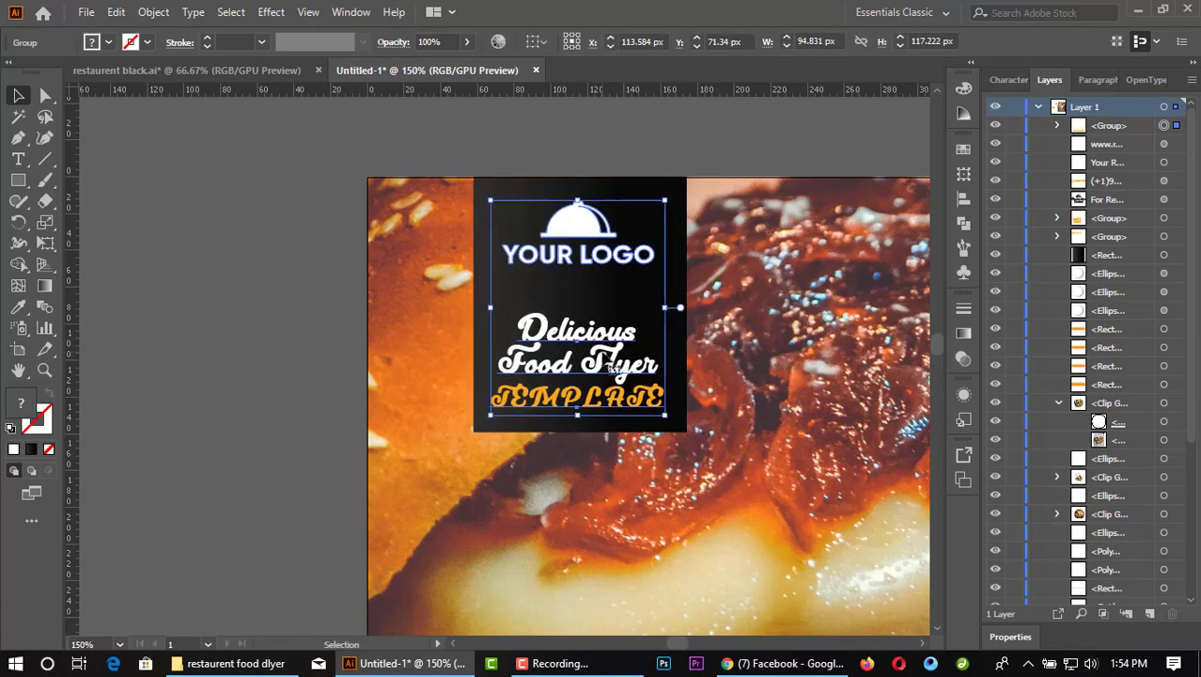
key("Right")
key("Right")
scroll(85, 413, "down", 2)
scroll(182, 411, "down", 2)
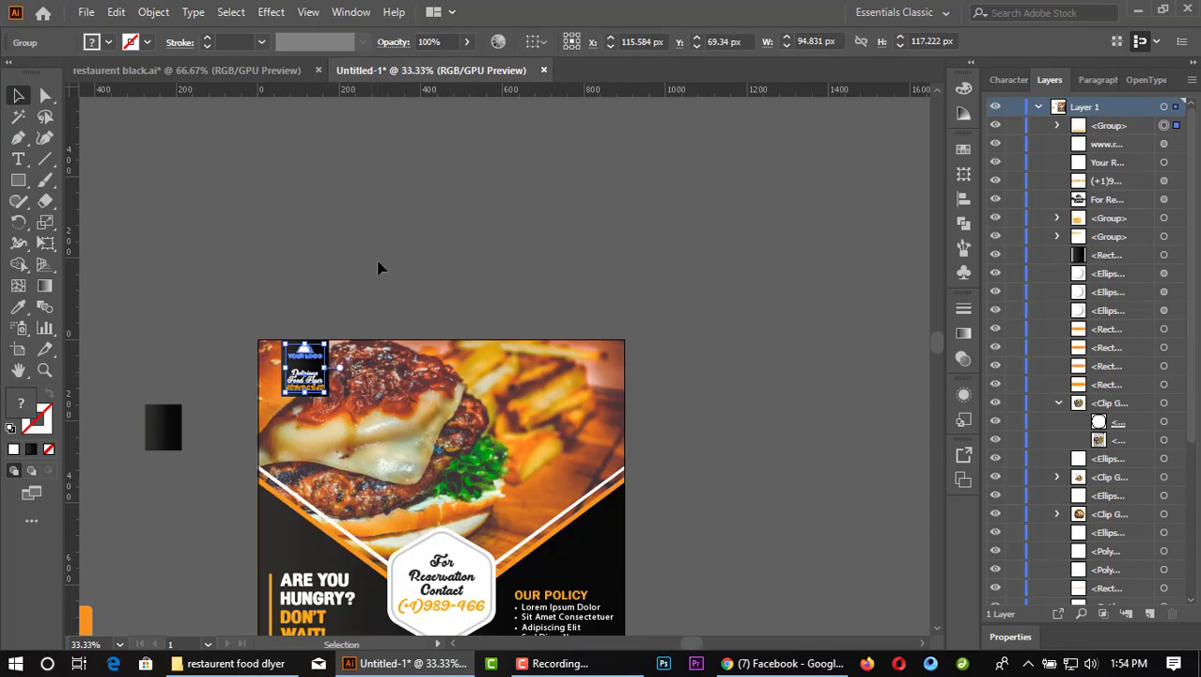
scroll(719, 501, "down", 2)
left_click(719, 501)
scroll(718, 501, "down", 4)
Step: Select the $11, $12 and $13 prices in the reference flyer
left_click(231, 76)
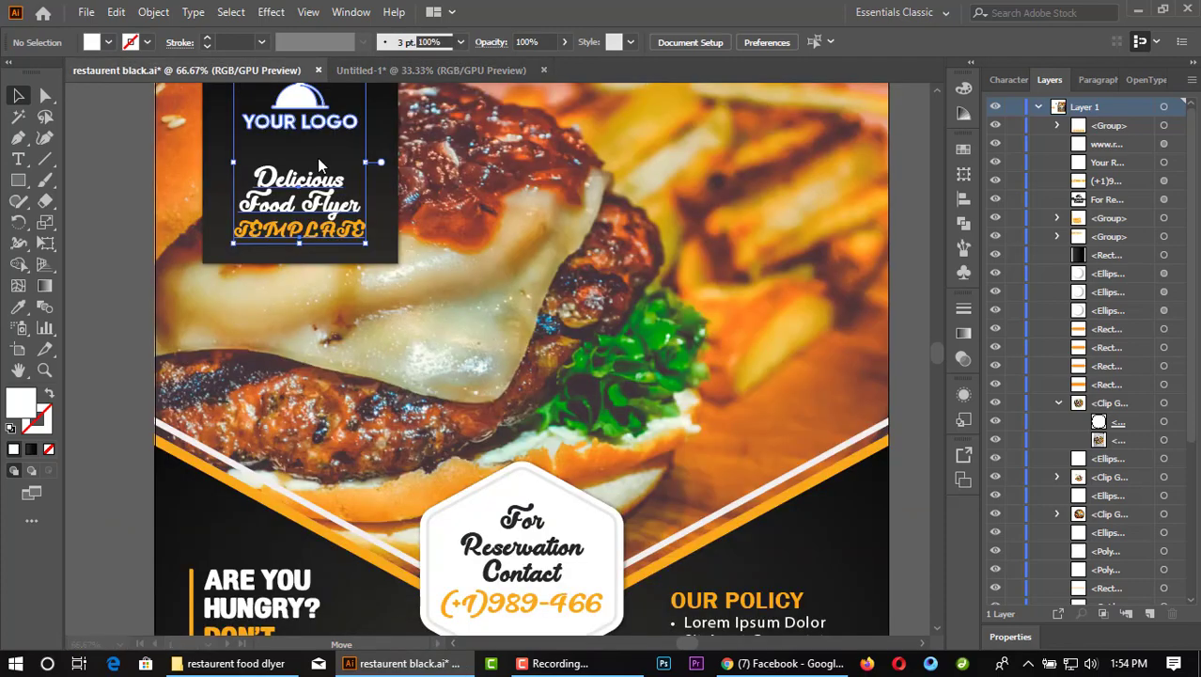
scroll(399, 311, "down", 3)
scroll(375, 374, "up", 2)
scroll(374, 375, "up", 2)
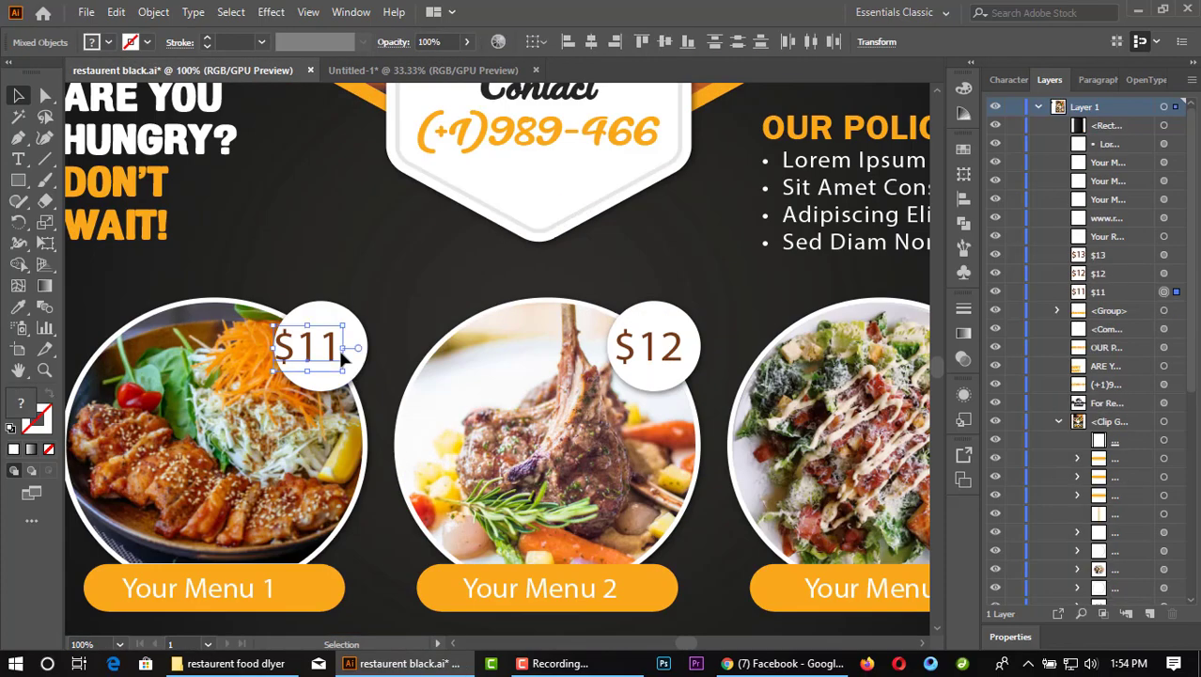
left_click(310, 347)
left_click(649, 346, "shift")
scroll(437, 355, "down", 2)
left_click(810, 362, "shift")
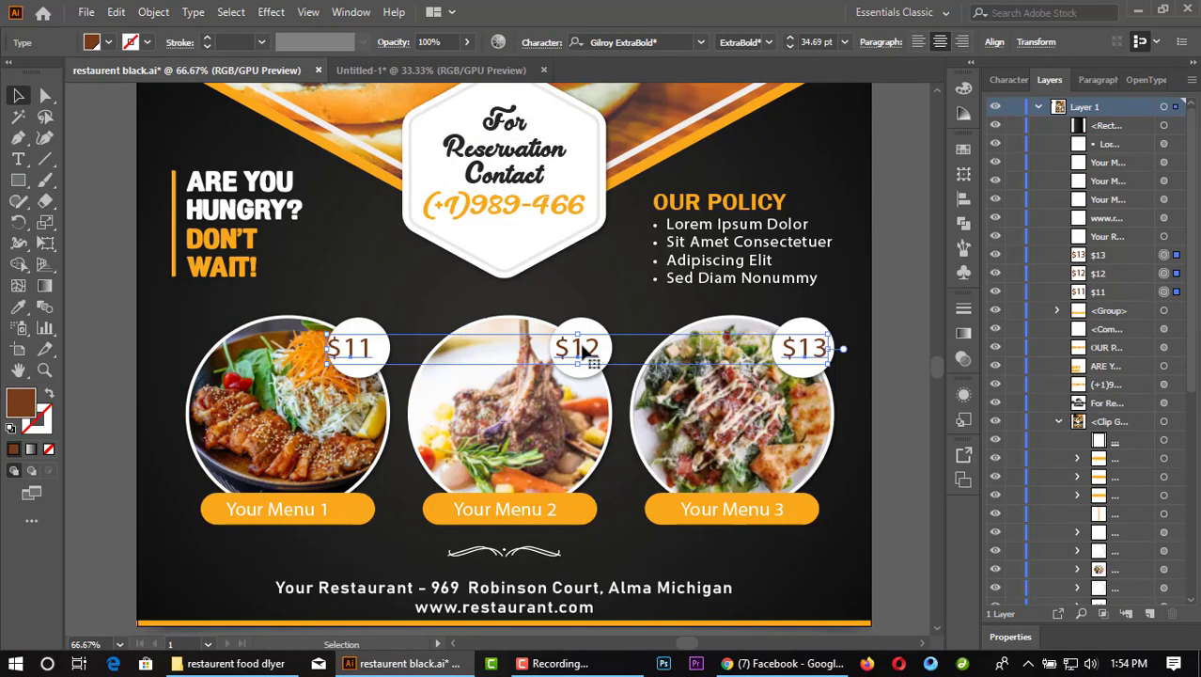
Step: Paste the three prices into the new flyer over the dish circles
left_click(513, 72)
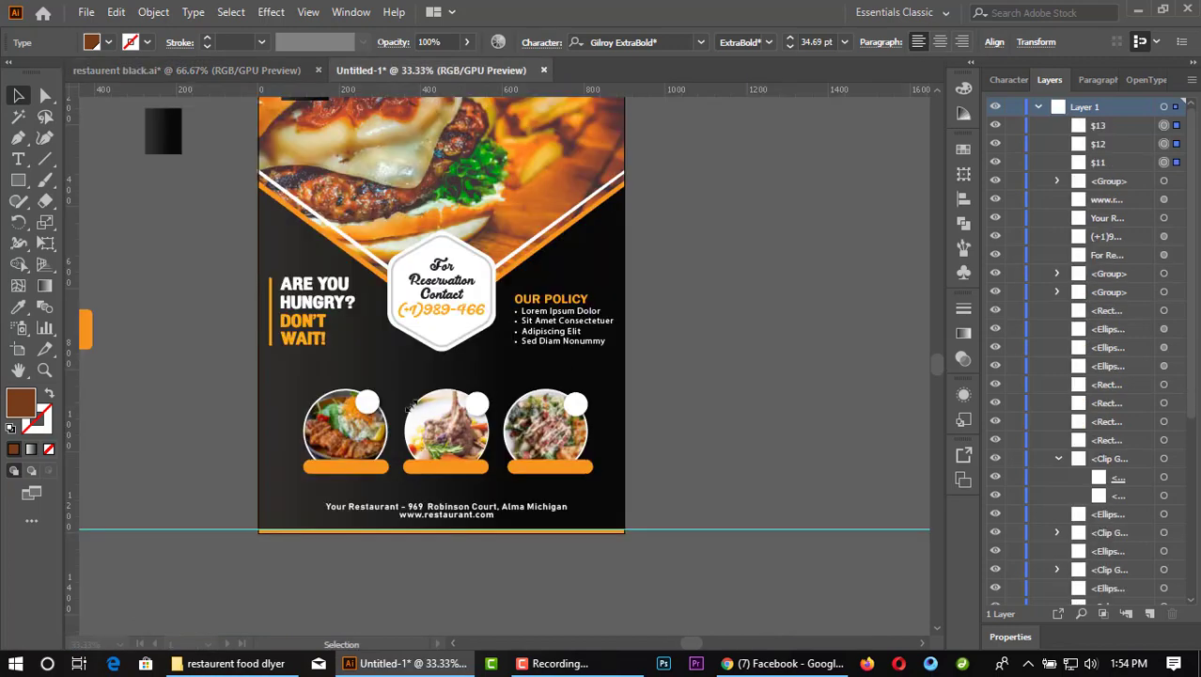
key("ctrl+v")
scroll(448, 366, "up", 3)
mouse_move(374, 448)
left_mouse_down()
mouse_move(216, 477)
mouse_move(234, 475)
left_mouse_up()
left_click(268, 448)
Step: Give $12 and $13 the smaller $11 text style with the Eyedropper
left_click(228, 477)
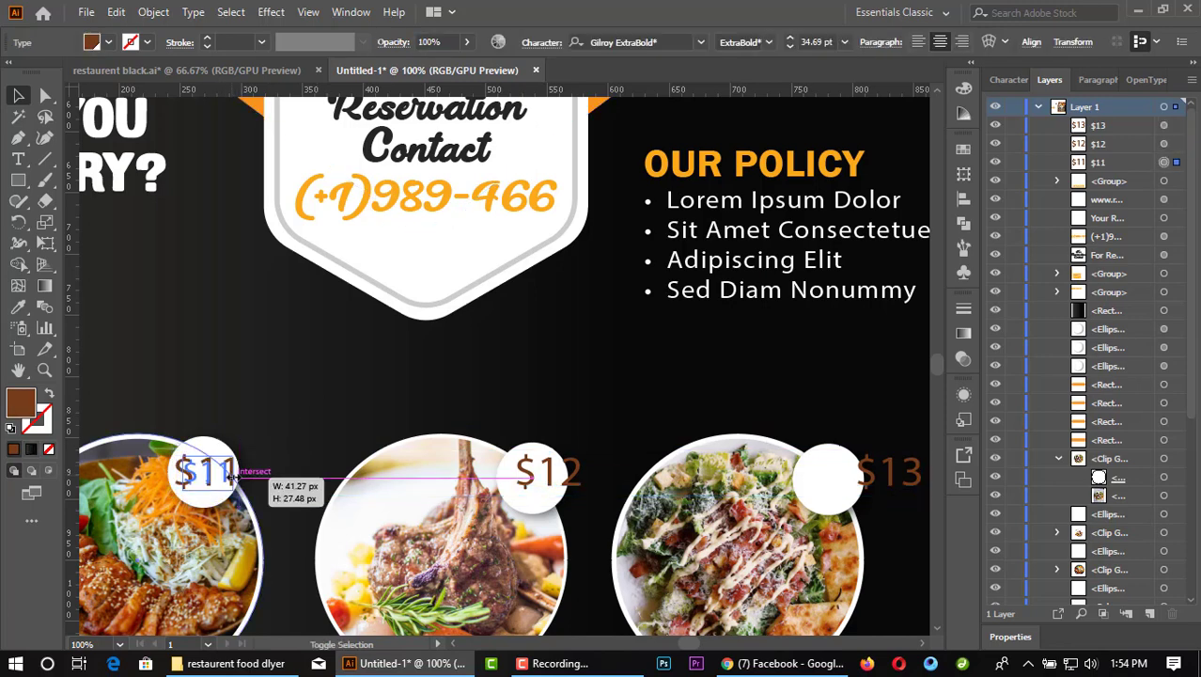
left_click(543, 470)
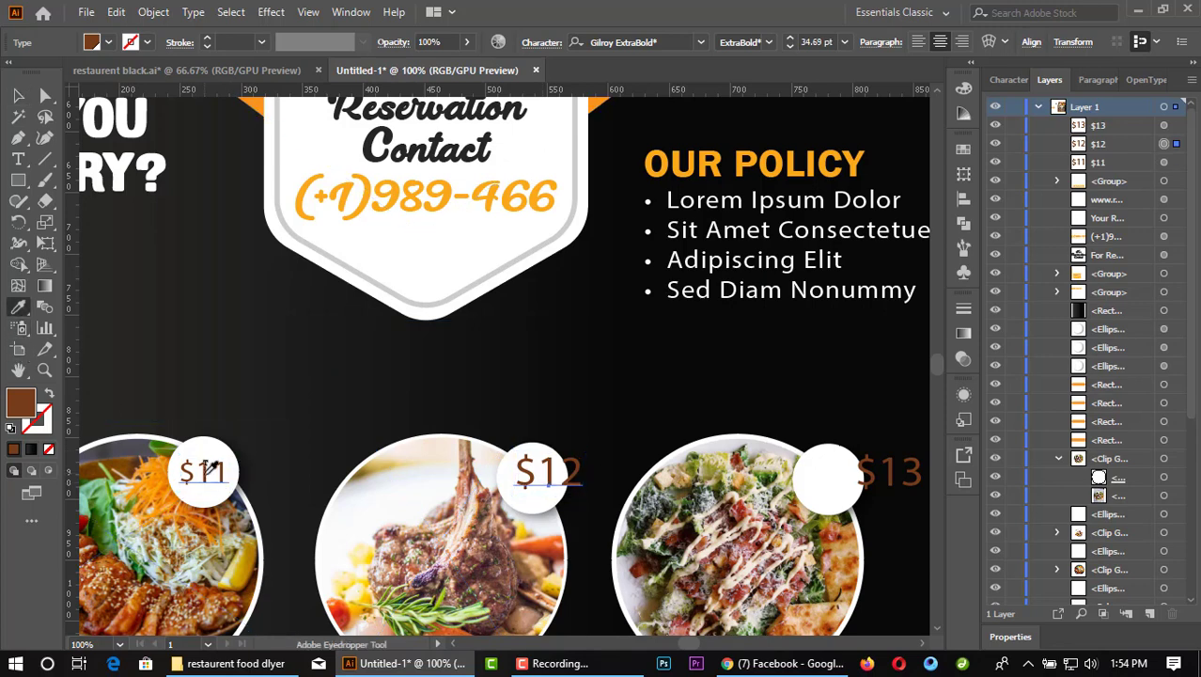
left_click(204, 472)
key("v")
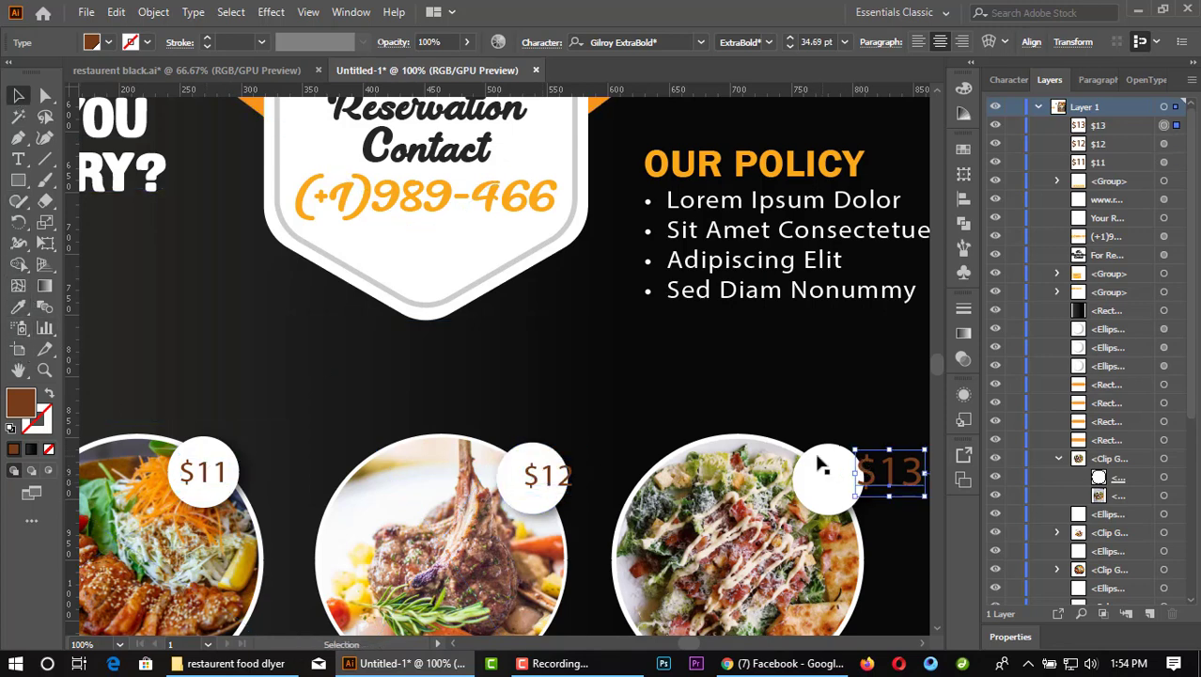
left_click(562, 473)
key("v")
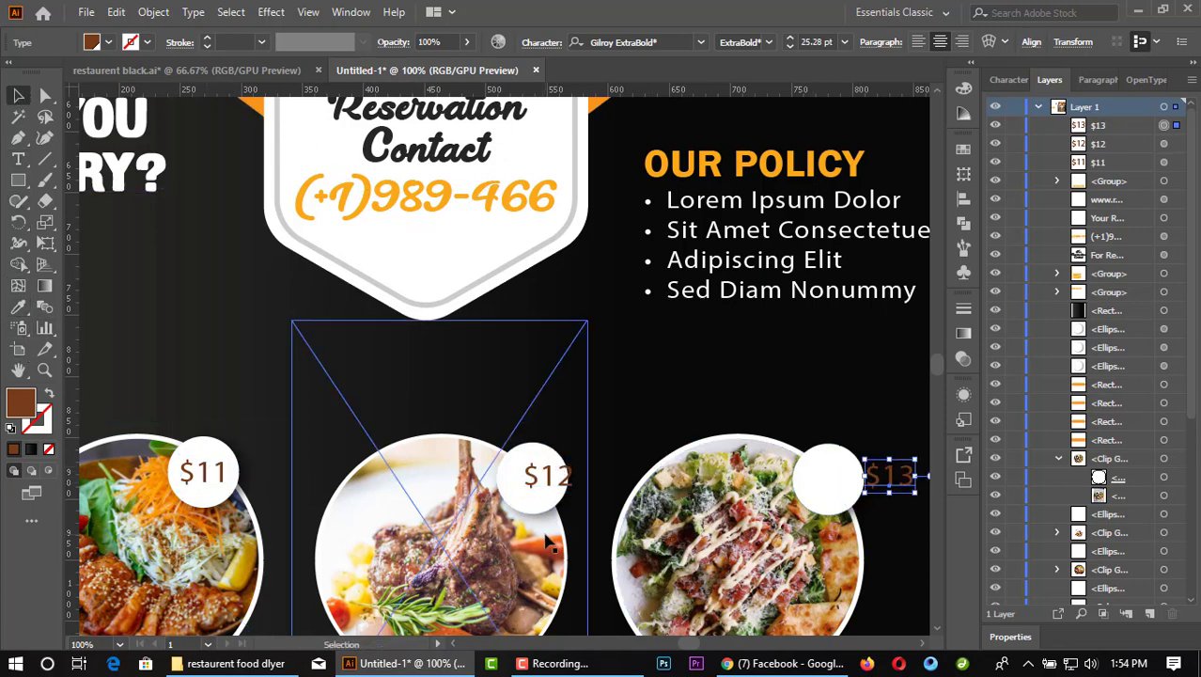
Step: Move the $13 price into the salad dish's white circle
left_click(550, 487)
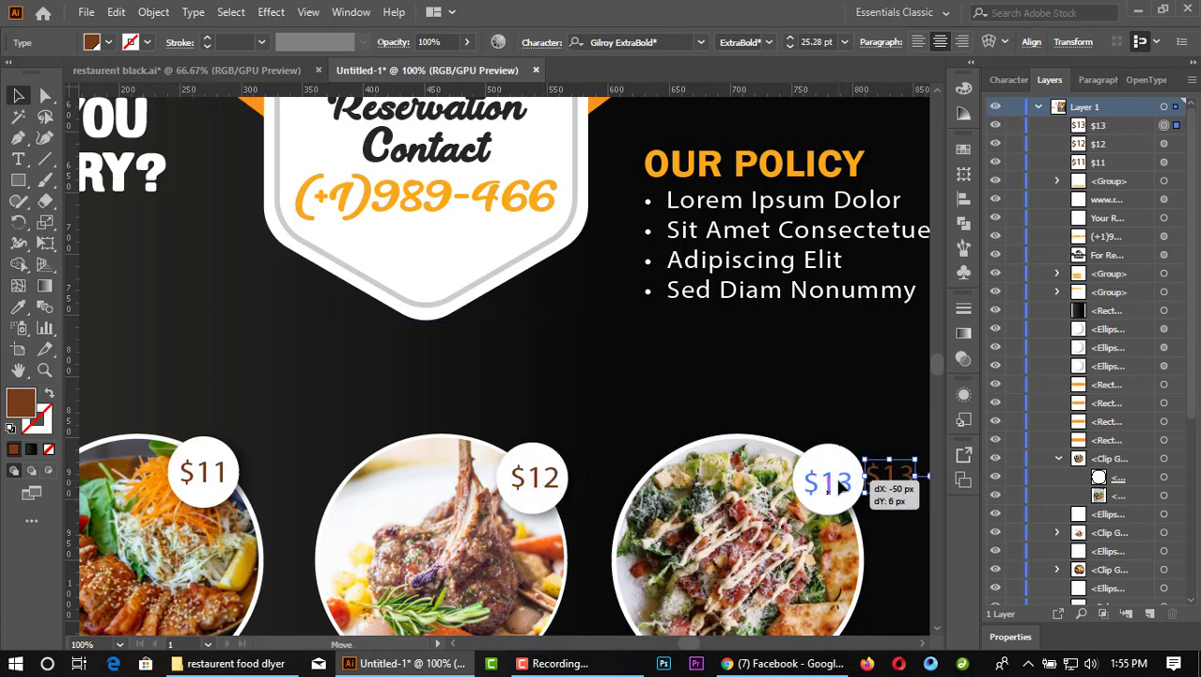
left_click_drag(844, 482, 834, 479)
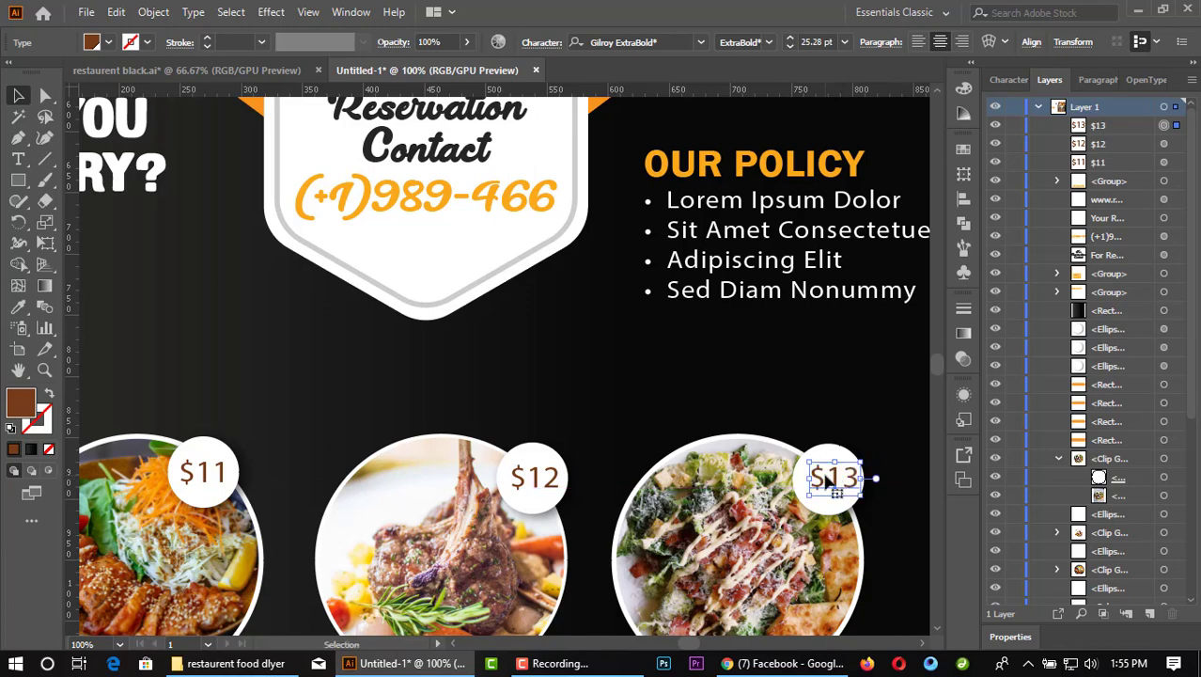
scroll(827, 481, "down", 2)
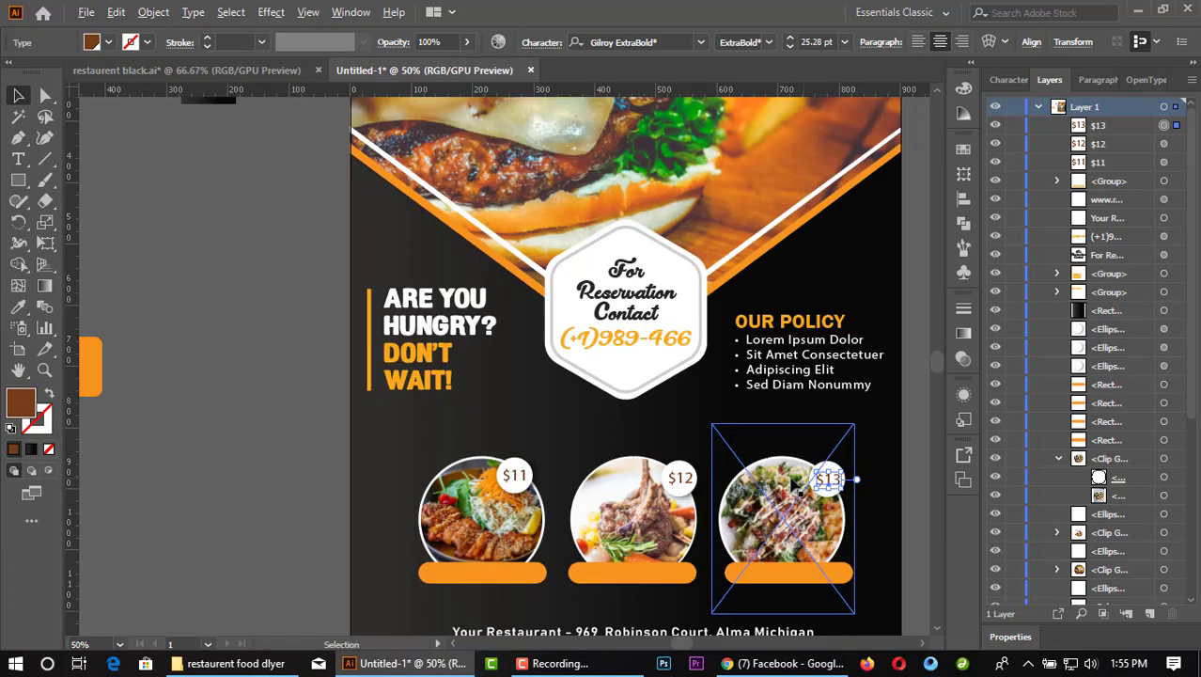
scroll(931, 404, "down", 1)
Step: Select the Your Menu 1, 2 and 3 labels in restaurent black.ai and drag them to the new flyer
left_click(931, 399)
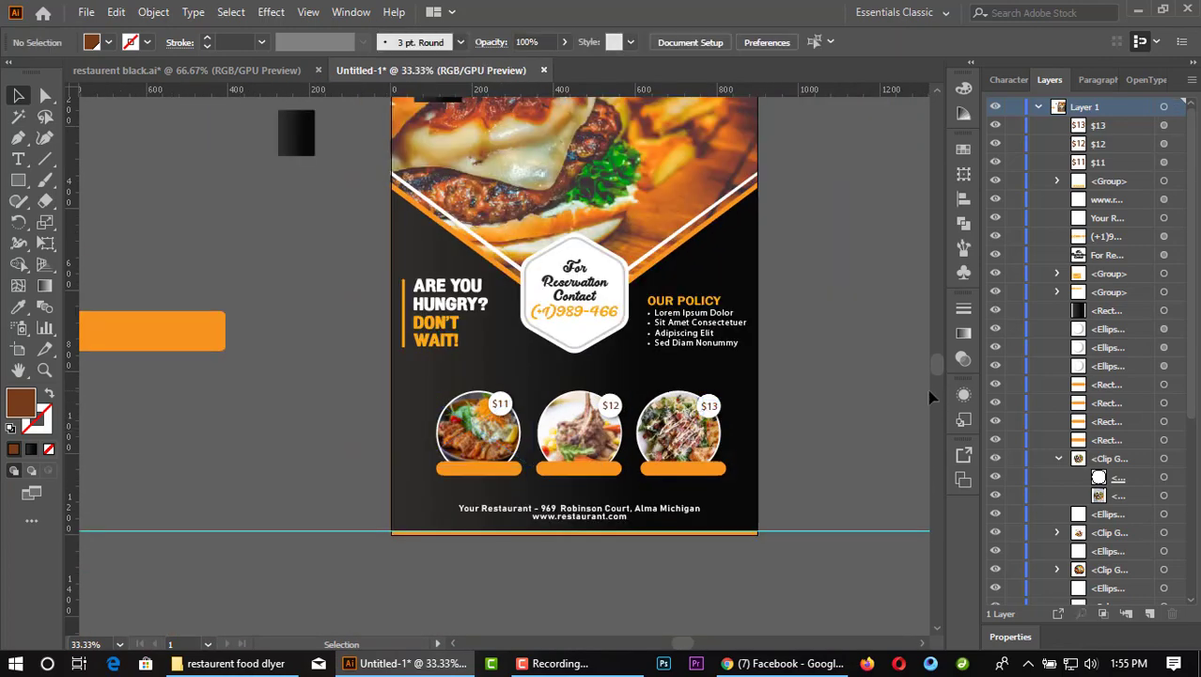
scroll(890, 443, "up", 1)
scroll(795, 428, "up", 1)
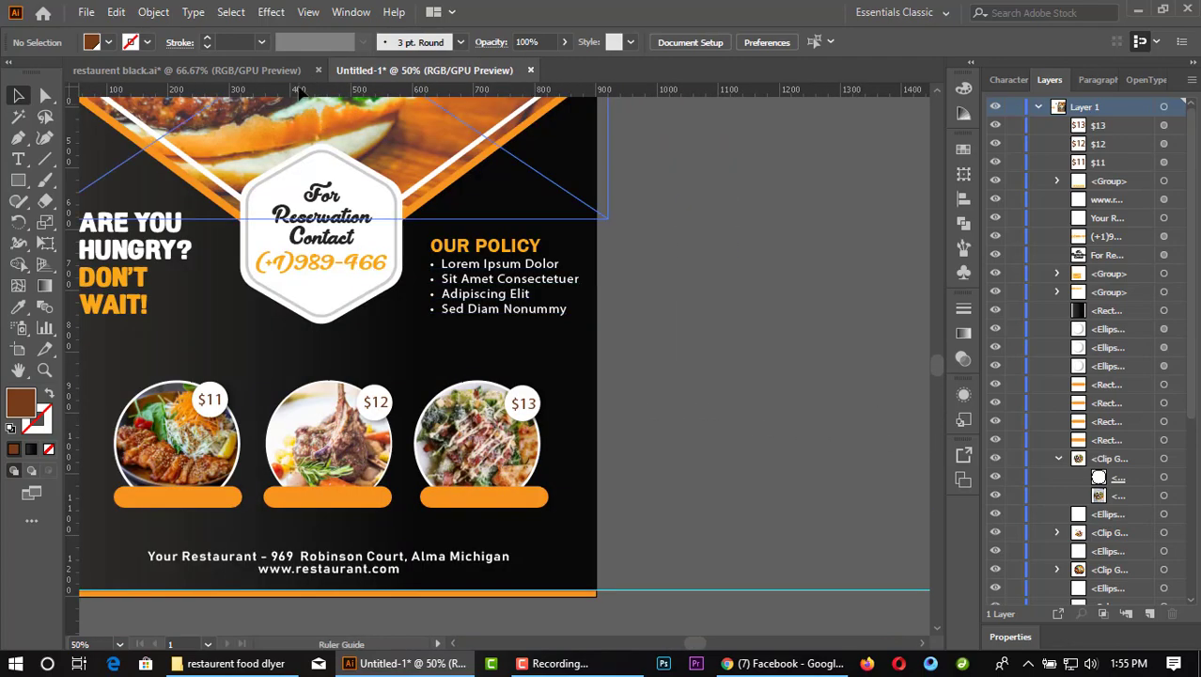
key("ctrl+Tab")
left_click(282, 509)
left_click(507, 512, "shift")
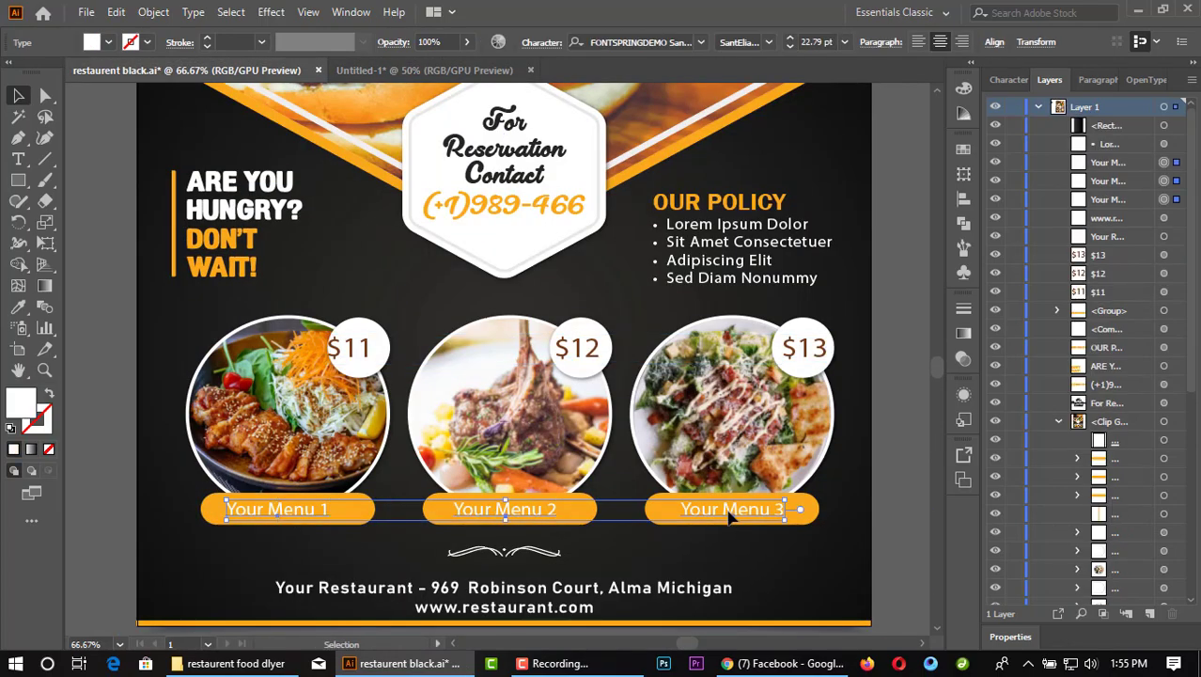
left_click_drag(730, 515, 488, 82)
Step: Position the three menu labels on the orange bars under the dishes
left_click_drag(514, 538, 512, 534)
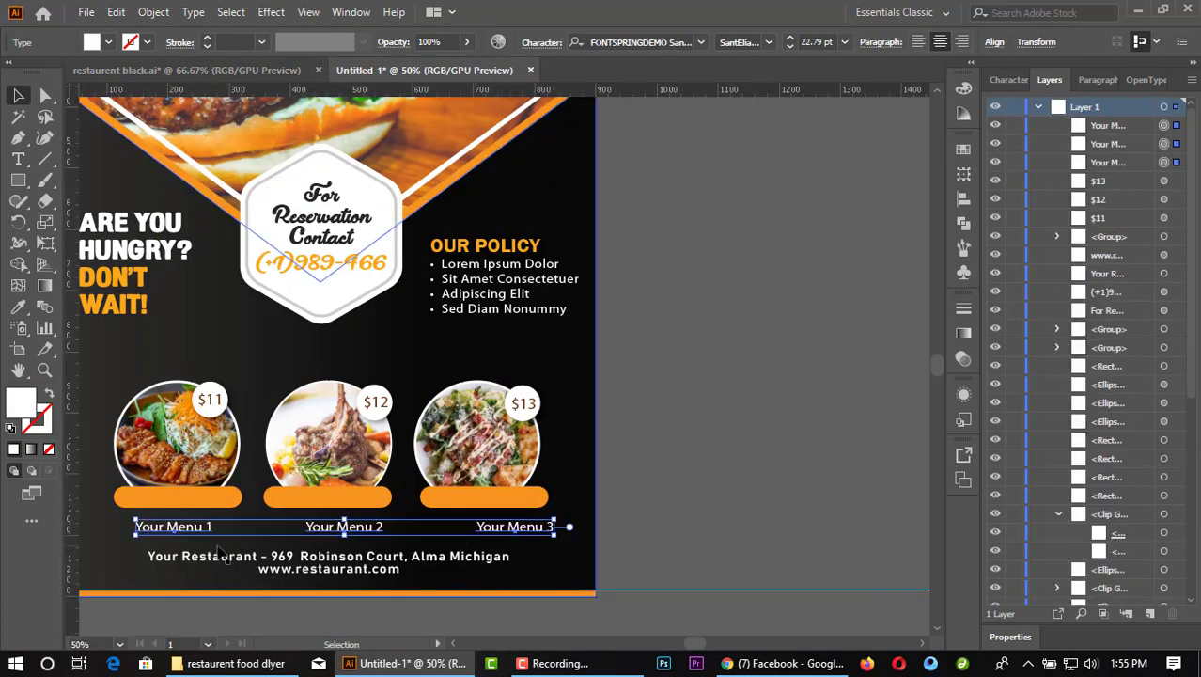
scroll(213, 545, "up", 1)
left_click_drag(377, 524, 359, 463)
left_click(787, 504)
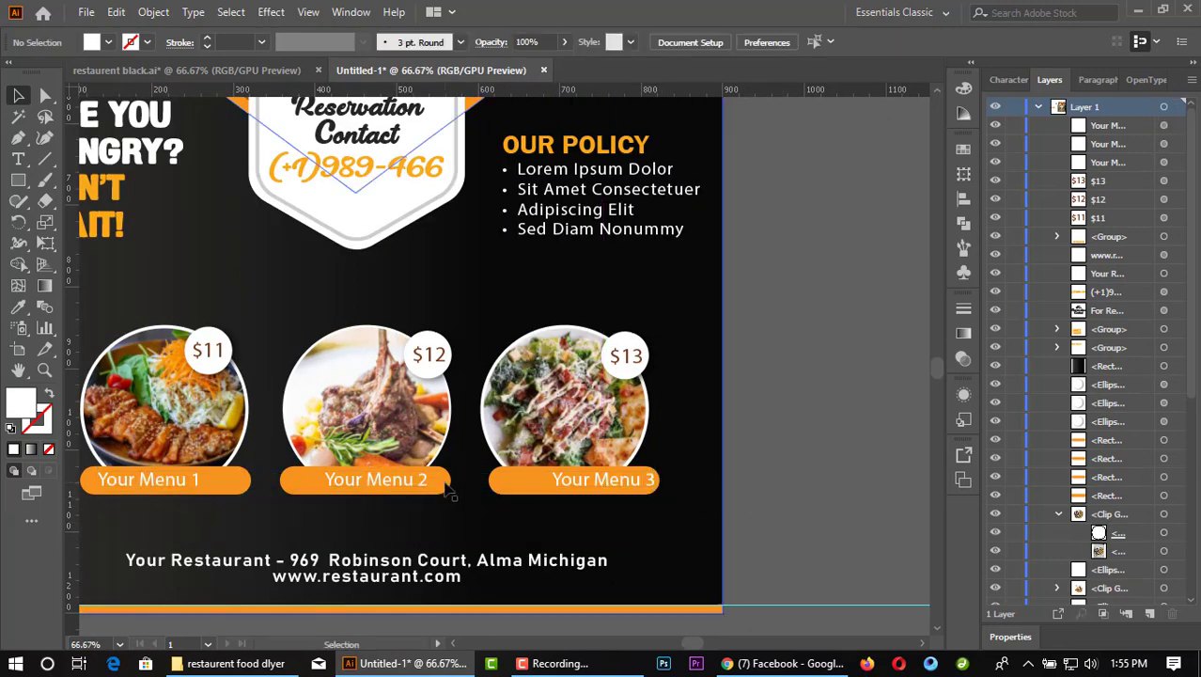
left_click(609, 497)
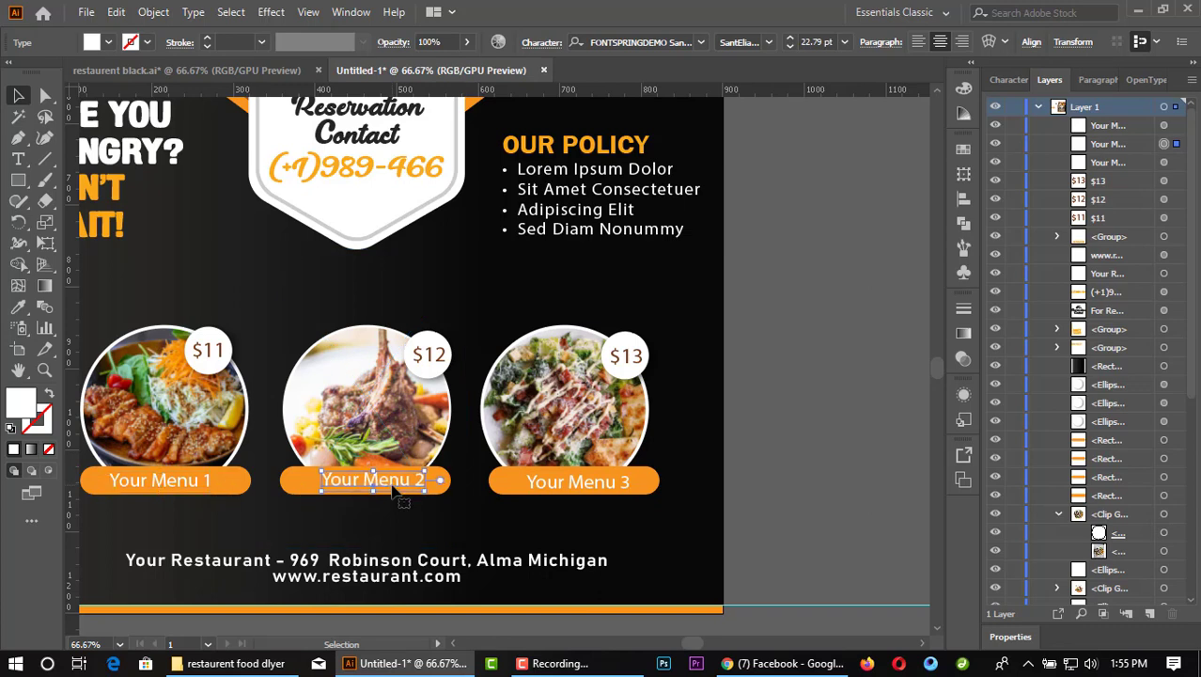
key("ctrl+minus")
Step: Zoom out to the whole flyer and check the stroke weight options, leaving them unchanged
left_click(678, 457)
key("ctrl+minus")
key("ctrl+minus")
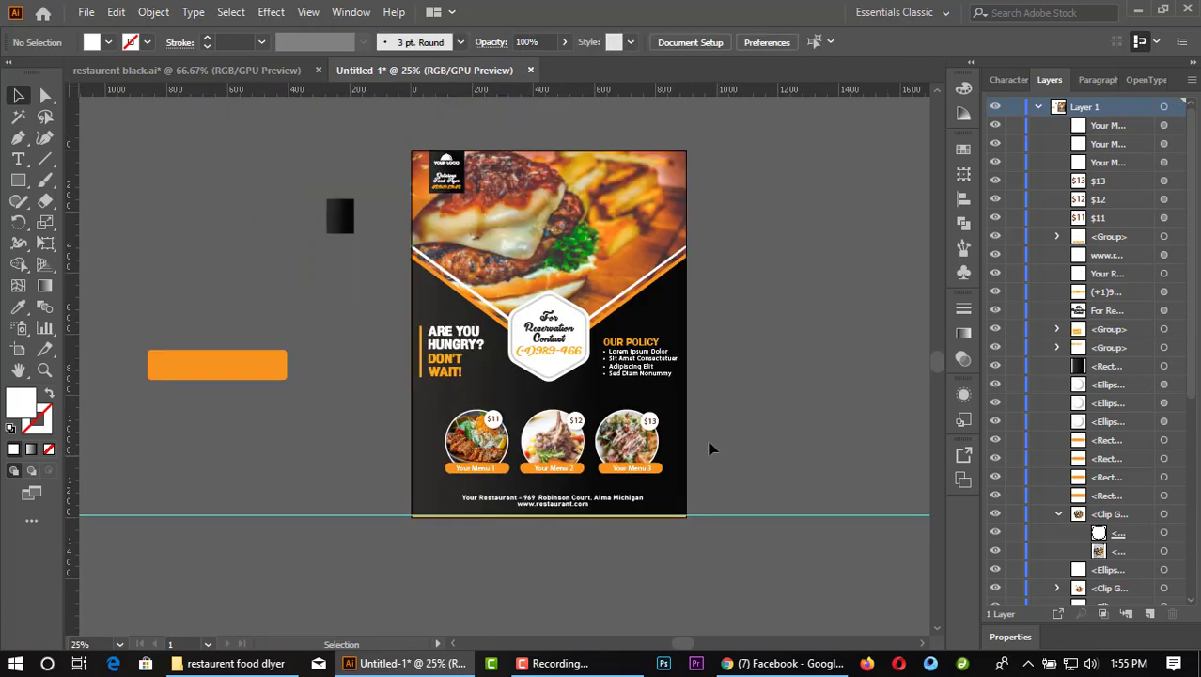
left_click(261, 41)
left_click(381, 291)
Step: Inspect the hexagon's reservation heading and the stray path and empty rectangle beside the flyer
left_click(1178, 313)
scroll(1158, 368, "down", 2)
scroll(1158, 369, "down", 2)
scroll(1153, 423, "down", 2)
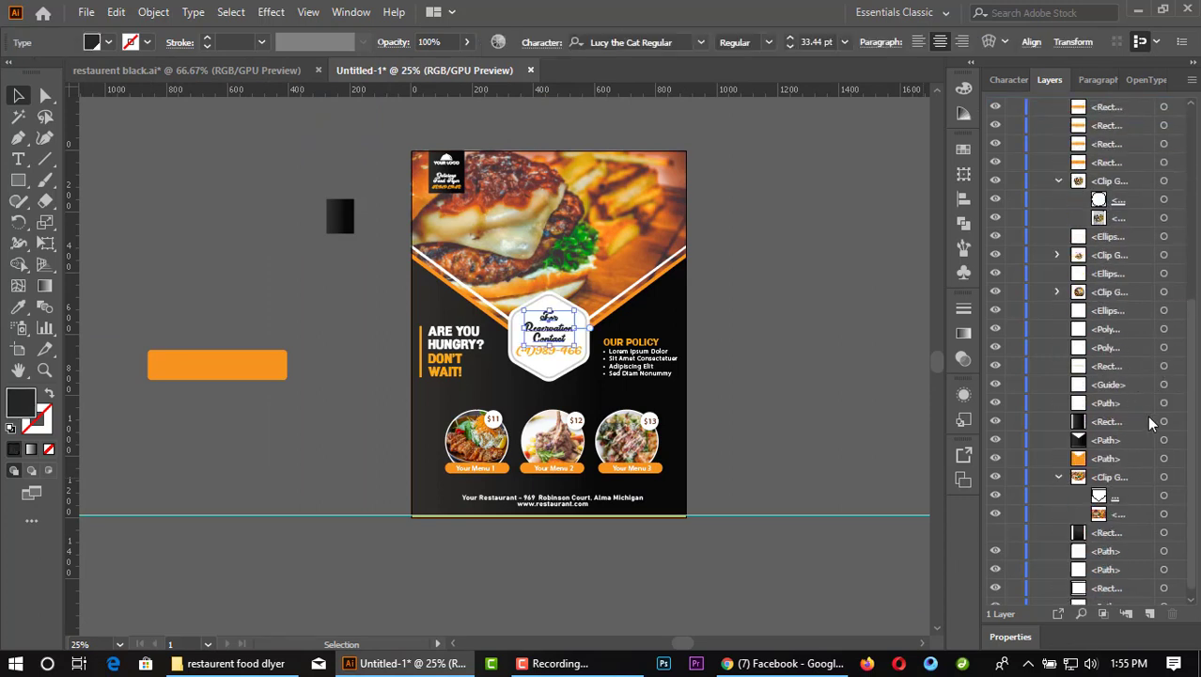
scroll(1153, 423, "down", 1)
left_click(1165, 596)
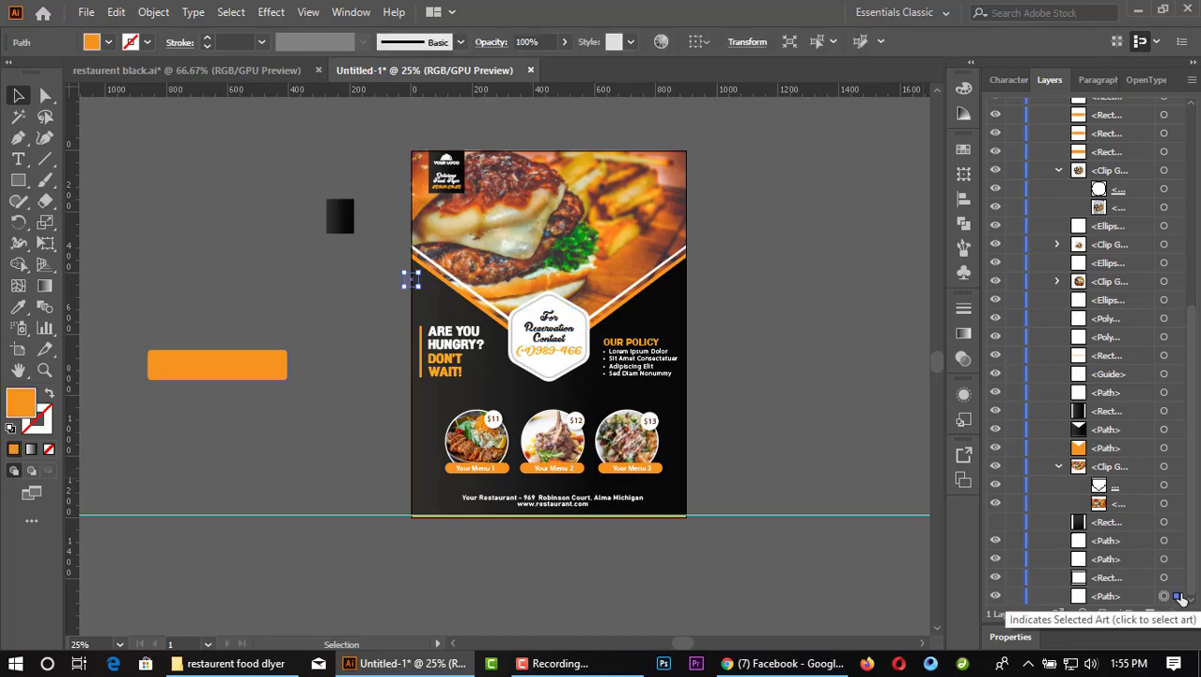
left_click(1164, 578)
scroll(1070, 480, "up", 2)
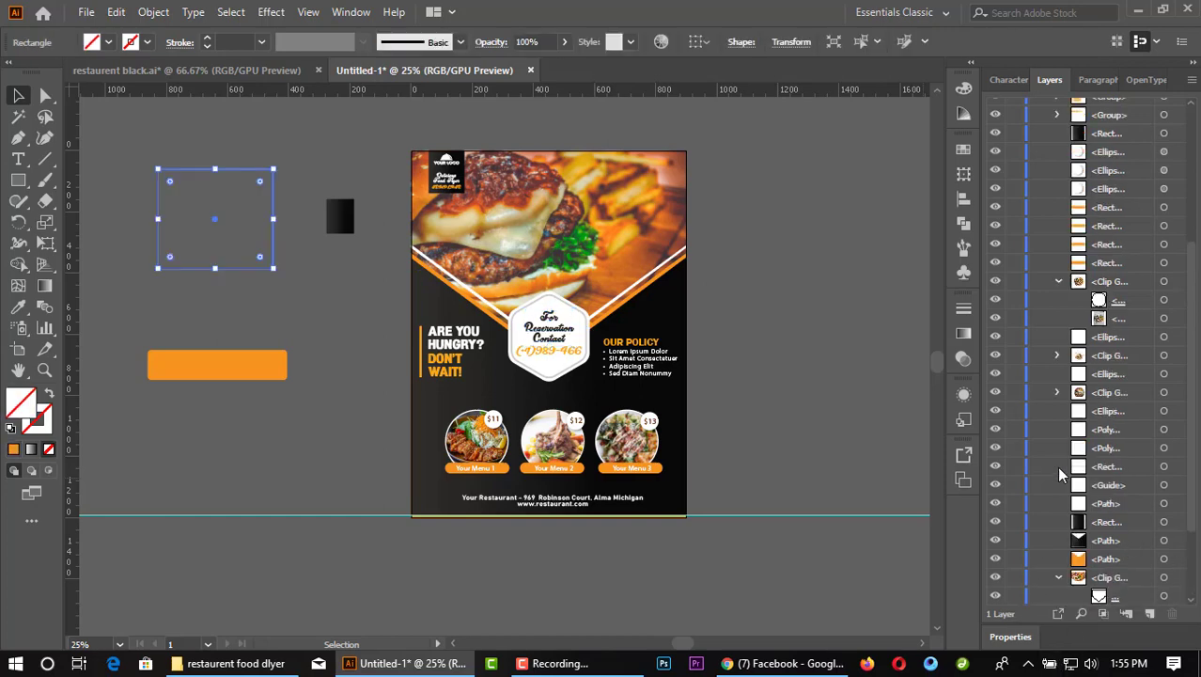
scroll(1070, 479, "up", 2)
scroll(1070, 479, "up", 1)
Step: Bring the swirl ornament from restaurent black.ai in under Your Menu 2, nudged down and stretched wider
left_click(254, 75)
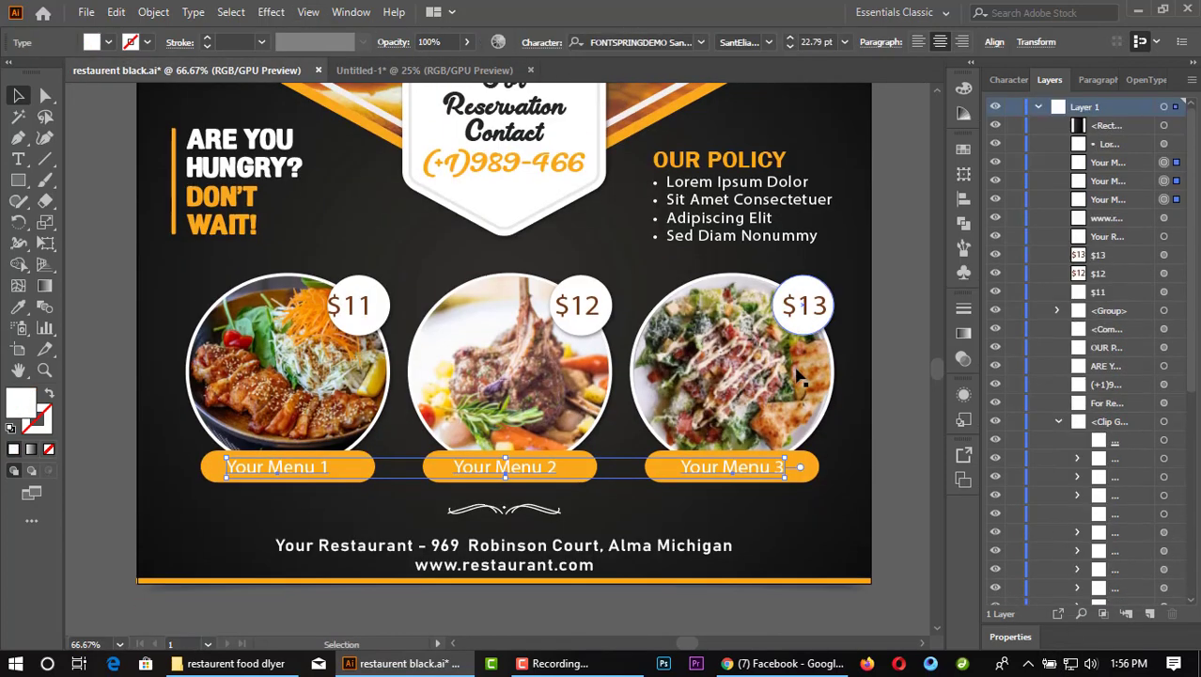
left_click(508, 519)
mouse_move(527, 503)
left_mouse_down()
mouse_move(495, 473)
mouse_move(557, 489)
left_mouse_up()
scroll(604, 430, "up", 6)
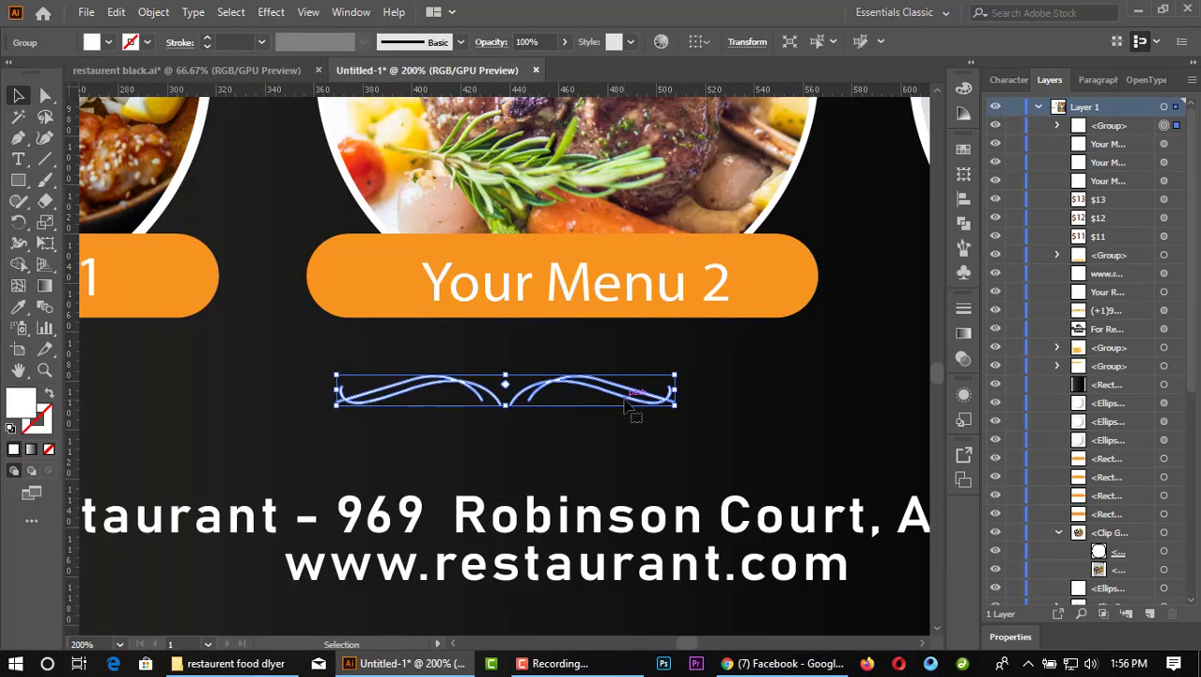
key("Right")
key("Right")
key("Right")
key("Down")
key("Down")
key("Down")
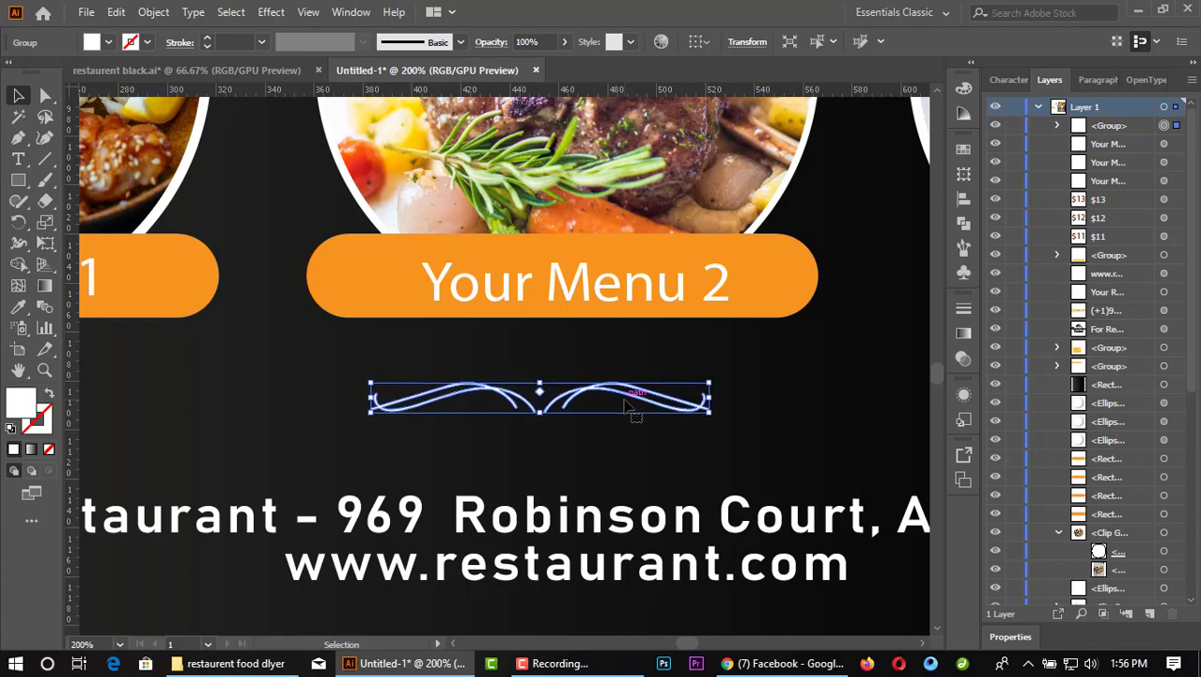
key("Down")
key("Down")
key("Down")
left_click_drag(712, 414, 758, 419)
scroll(759, 404, "down", 6)
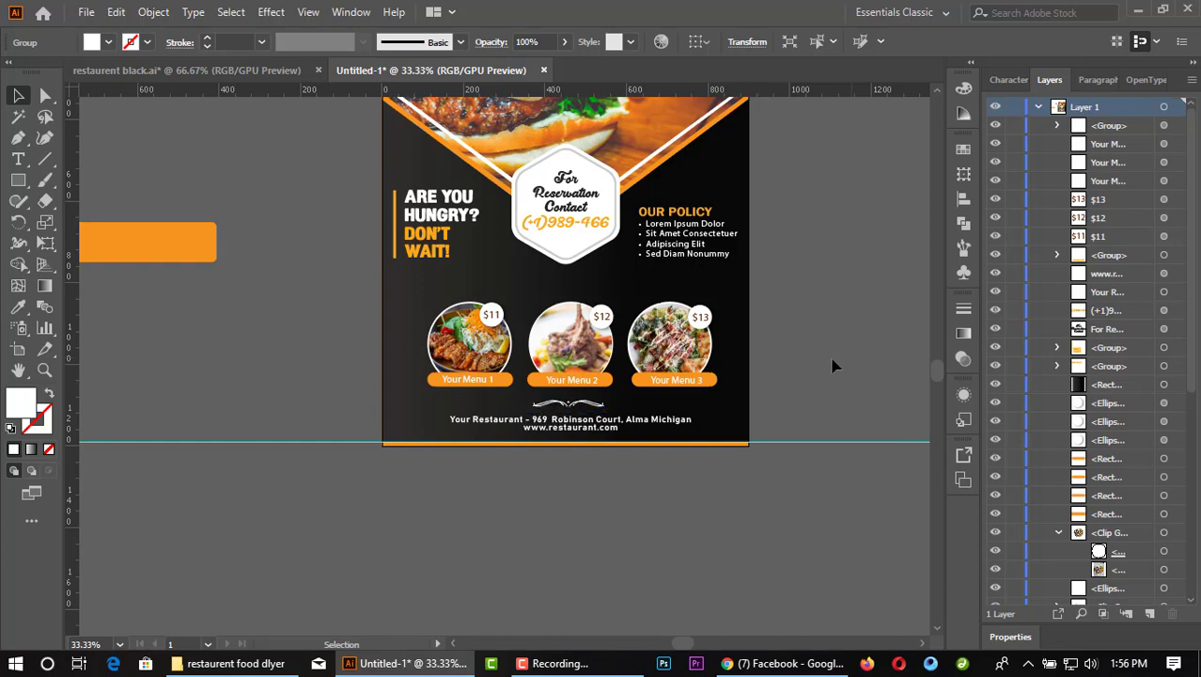
Step: Delete the leftover orange bar, stray shapes and small dark rectangle beside the flyer
scroll(797, 365, "down", 1)
scroll(794, 349, "down", 1)
left_click_drag(469, 227, 480, 346)
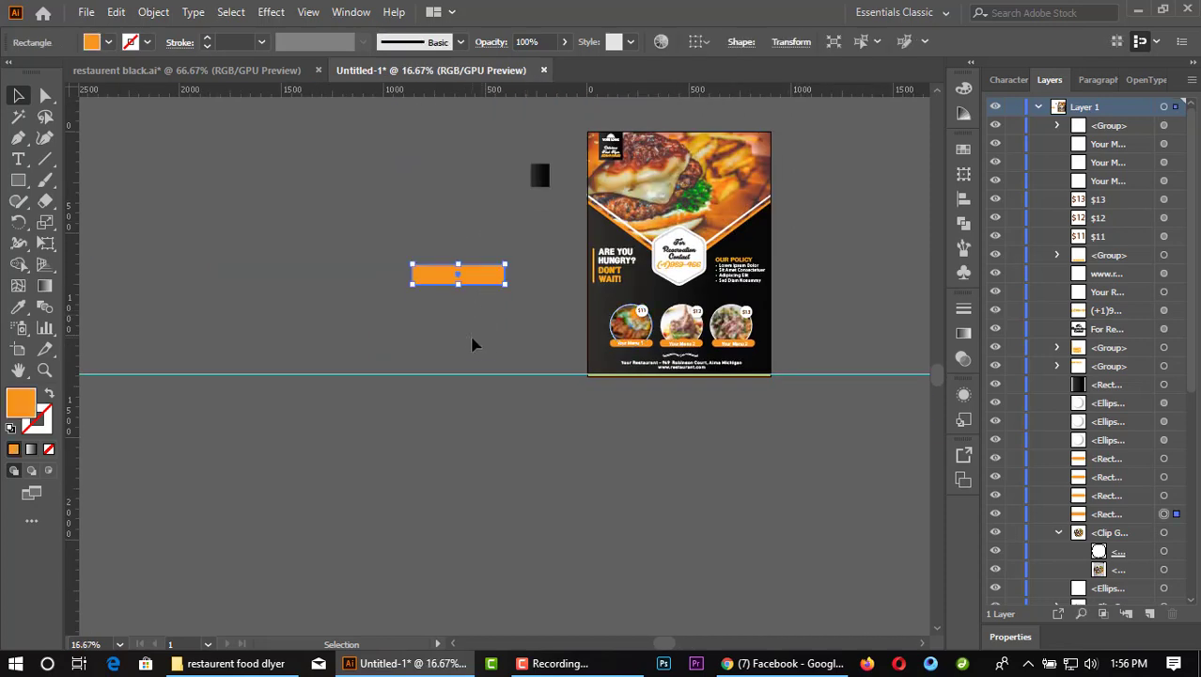
key("Delete")
left_click_drag(421, 147, 509, 215)
key("Delete")
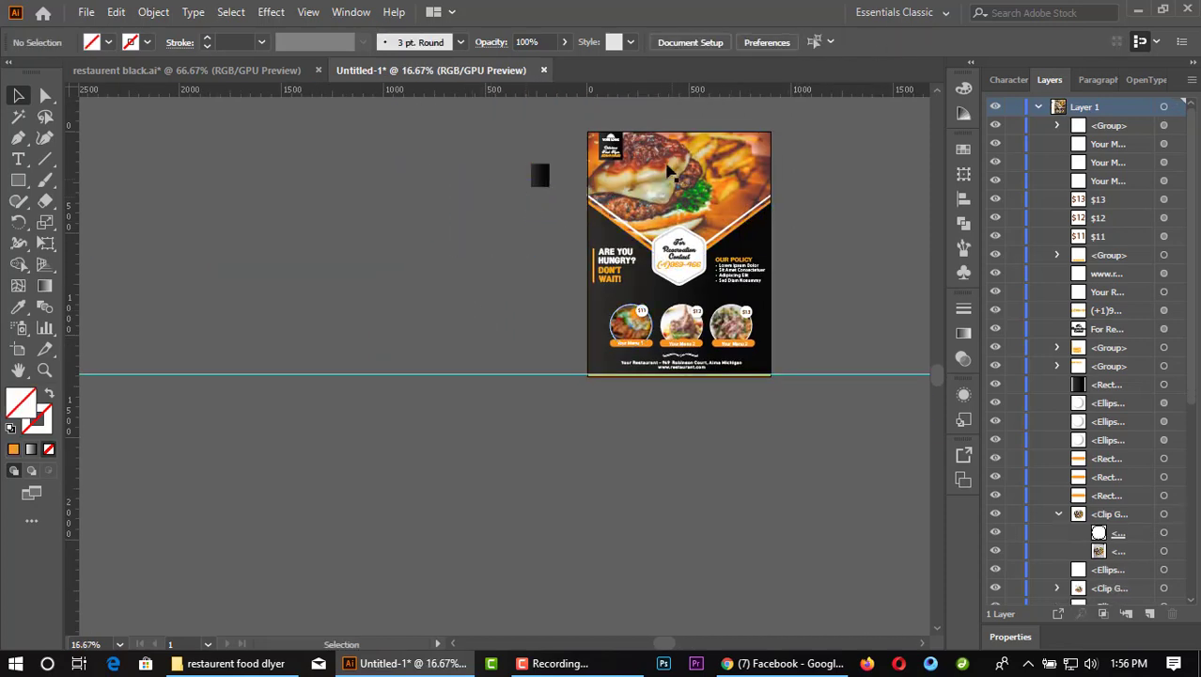
key("Delete")
Step: Remove the horizontal guide from the flyer
left_click(432, 374)
key("Delete")
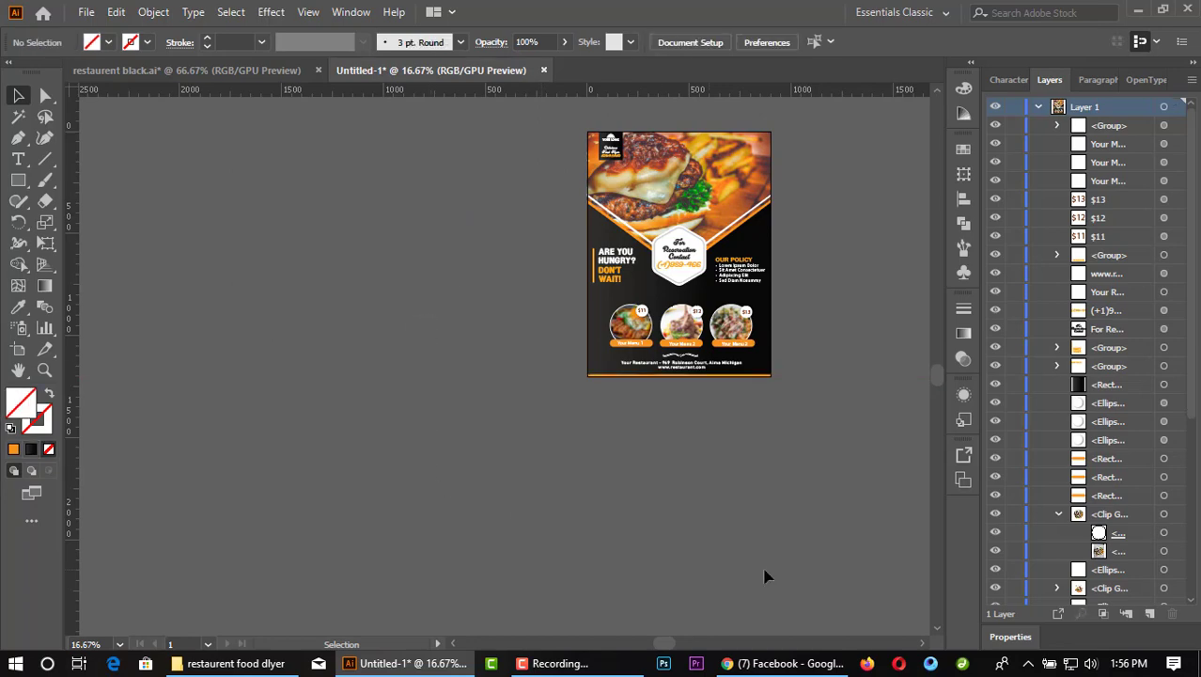
scroll(848, 350, "up", 2)
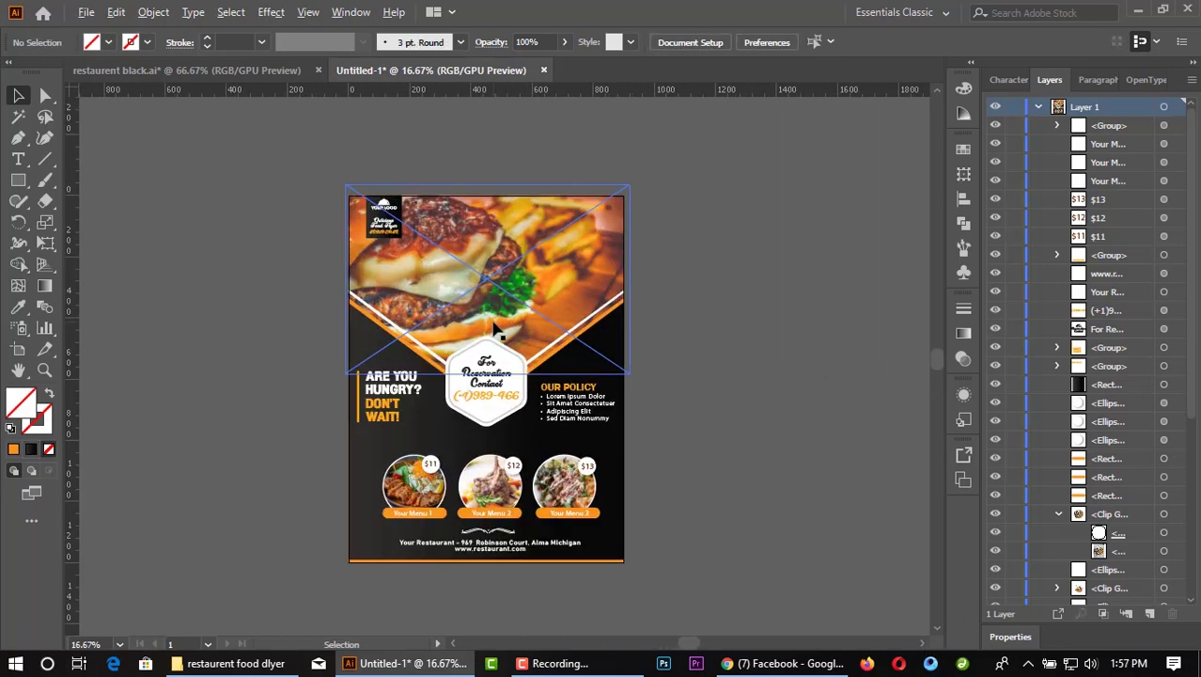
scroll(848, 350, "down", 1)
scroll(541, 321, "up", 1)
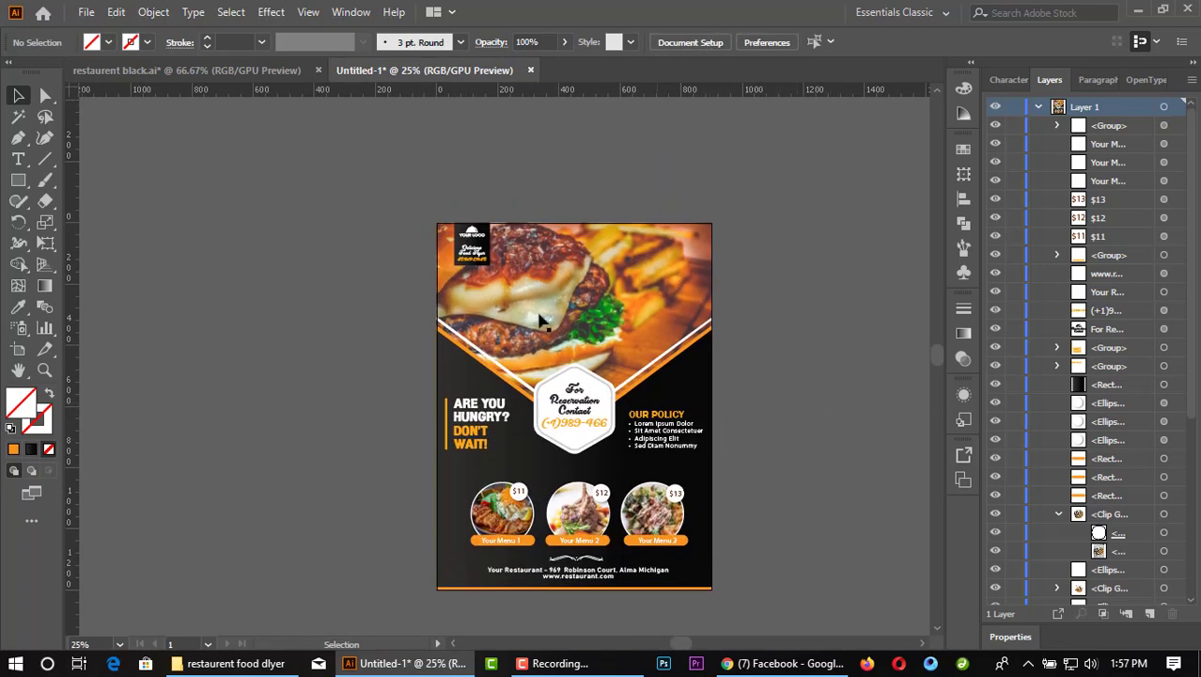